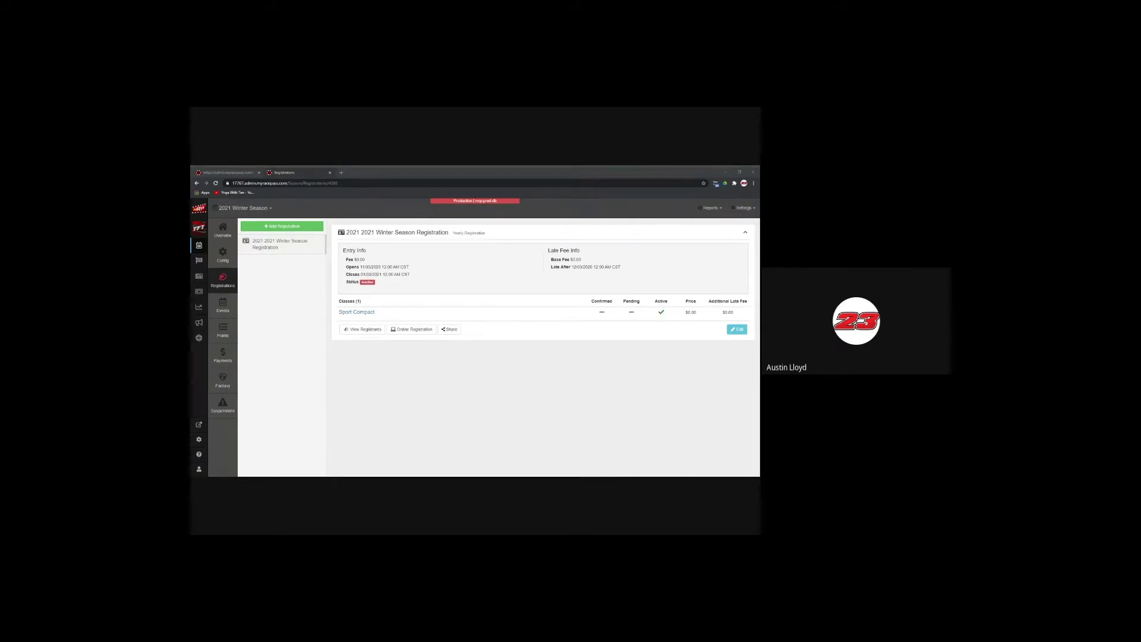
Step: Start a new registration of the Event Registration type
left_click(282, 226)
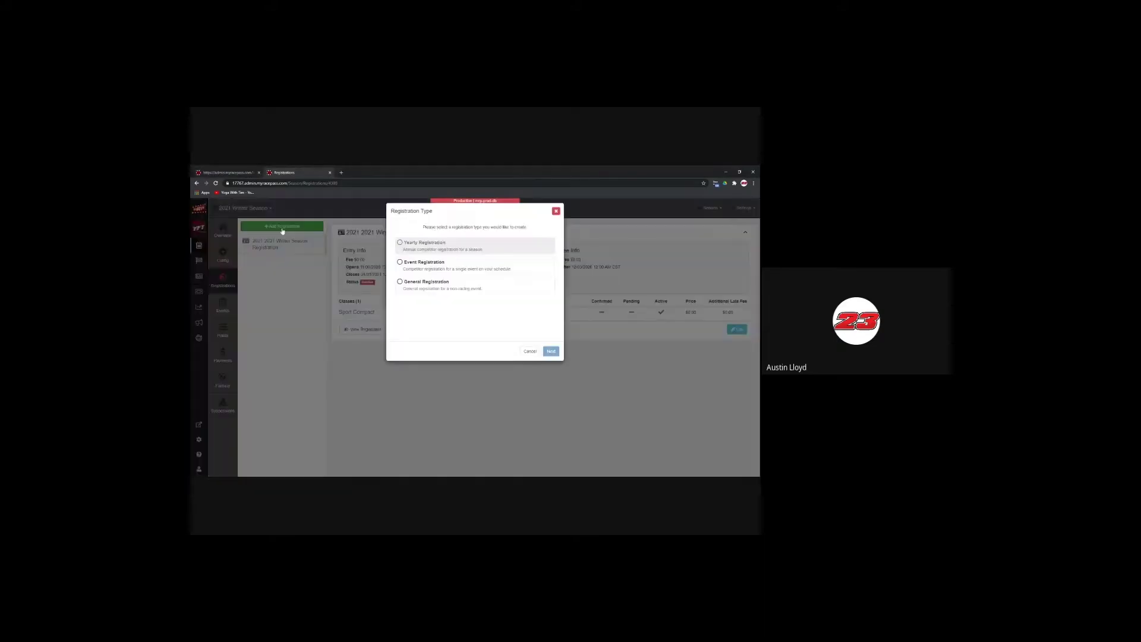
left_click(433, 274)
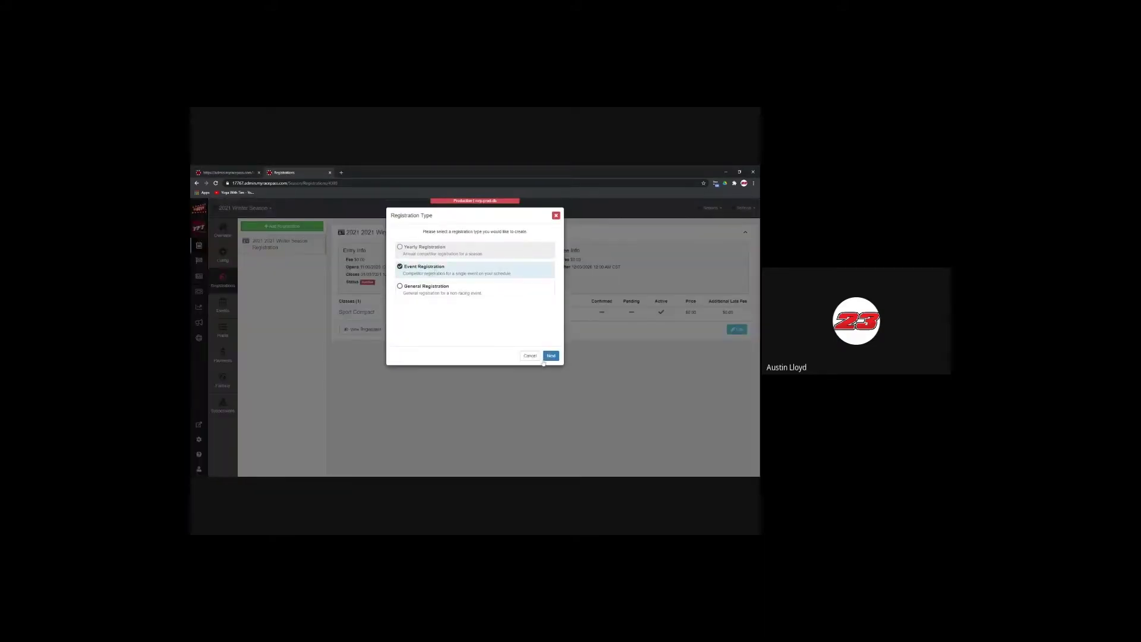
left_click(551, 356)
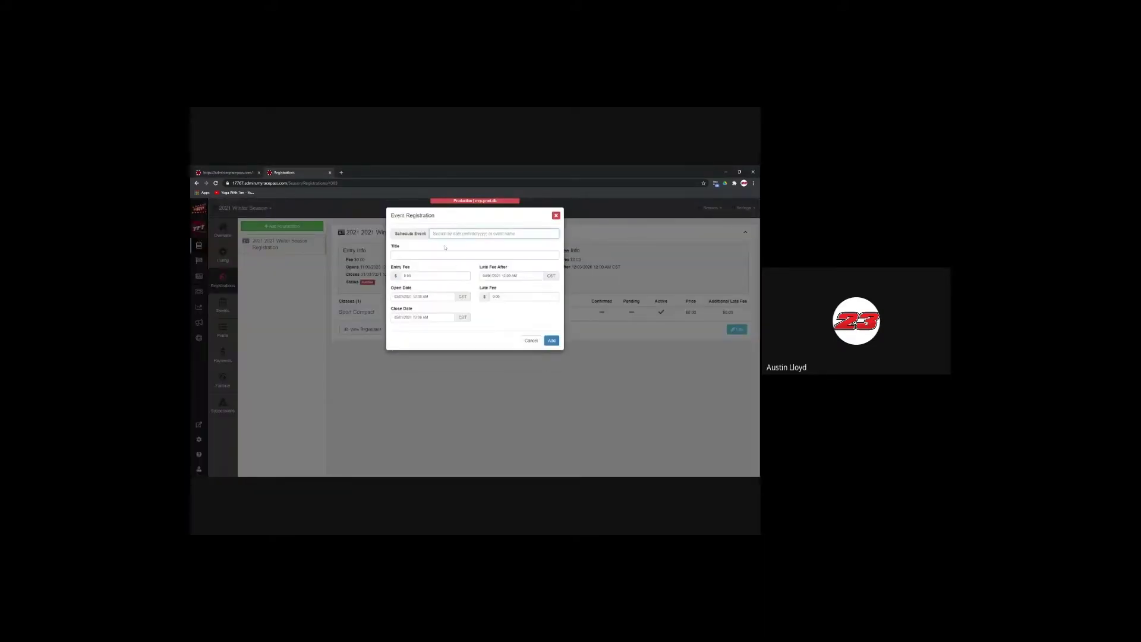
Step: Link the Stock Car special scheduled event, title it 'Stock Car special', and add it
type("S")
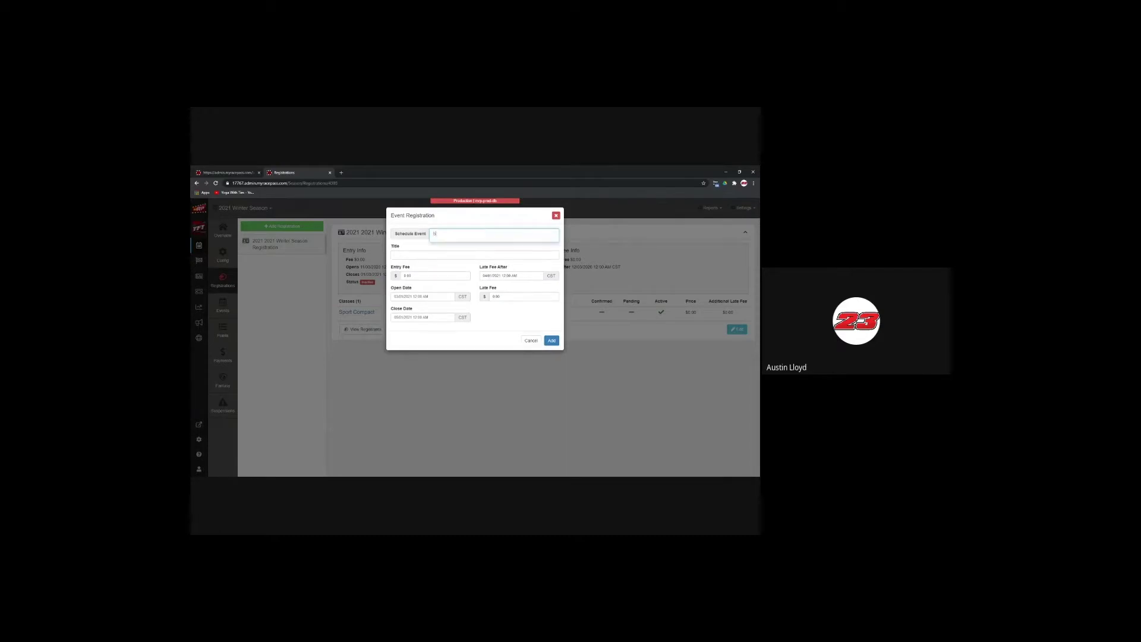
type("/1")
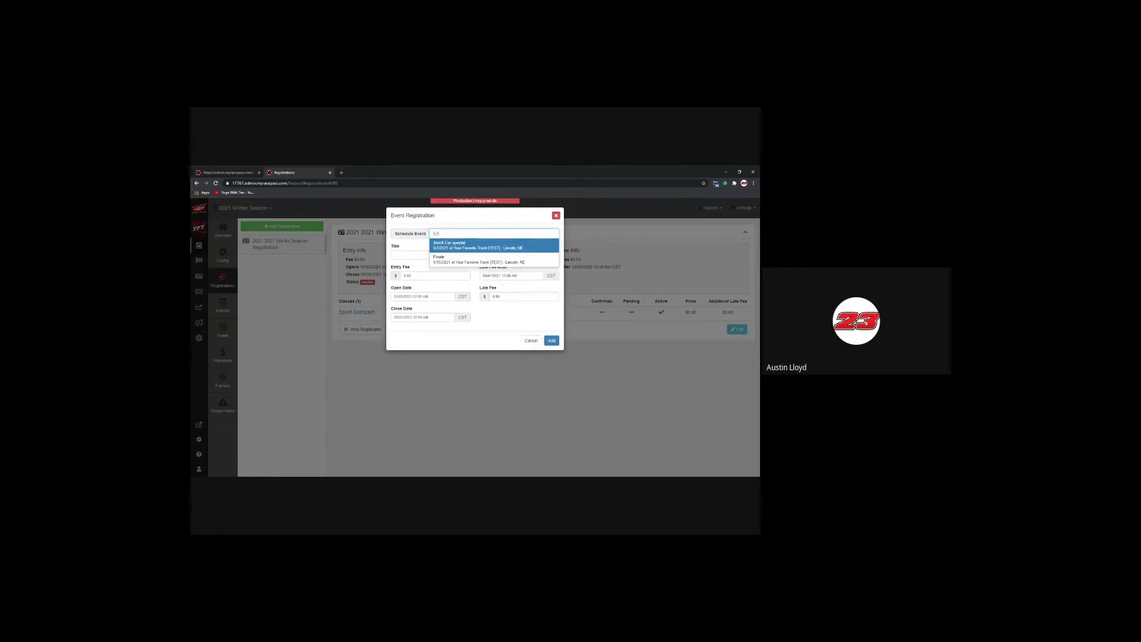
left_click(455, 249)
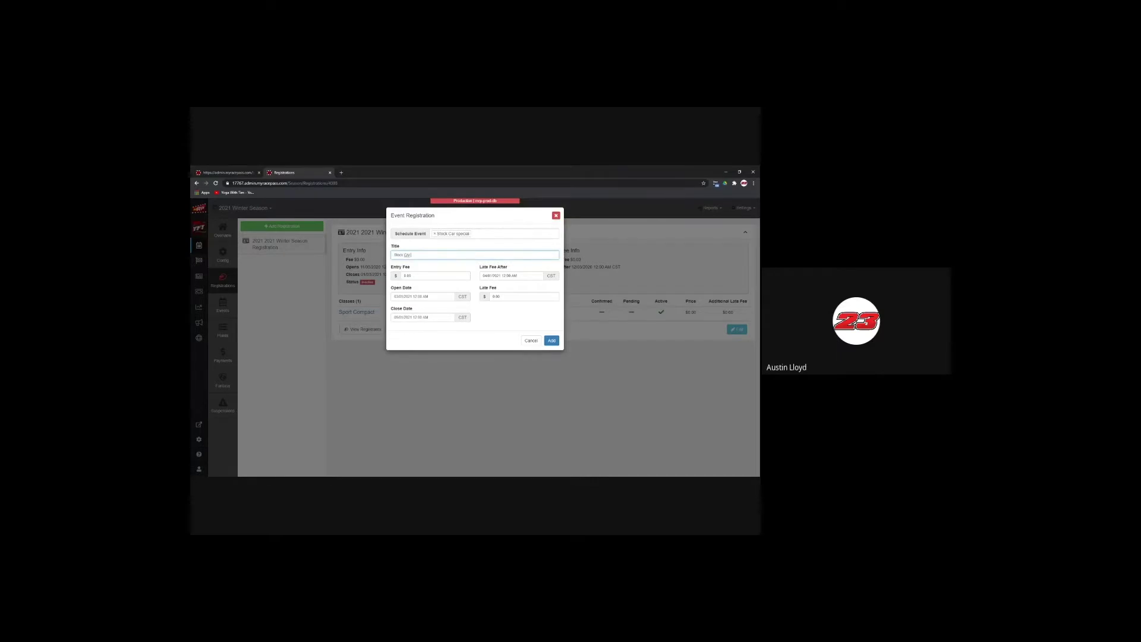
type("special")
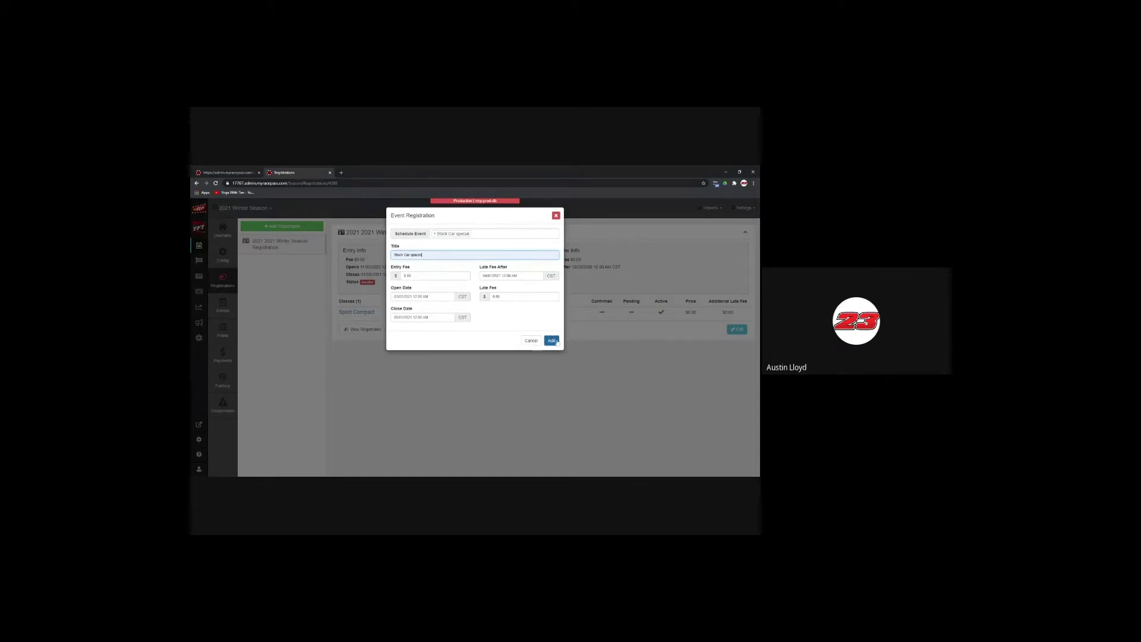
left_click(552, 340)
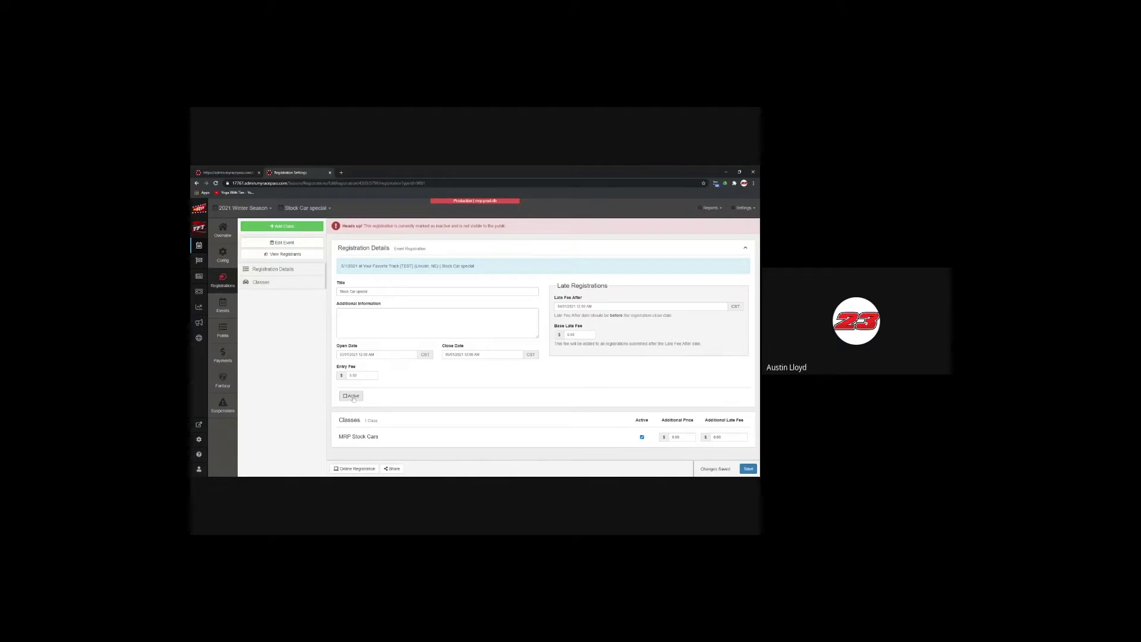
Step: Switch on the Active toggle for the Stock Car special registration
left_click(352, 396)
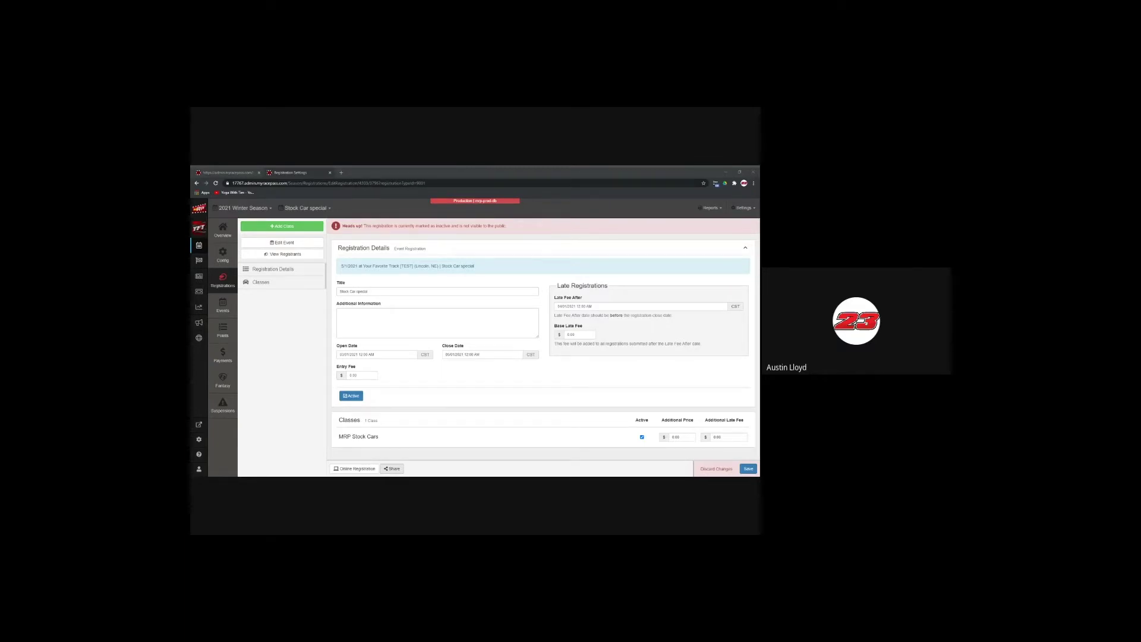
Step: Bring up the Stock Car special public online registration page after closing the empty first view
left_click(369, 468)
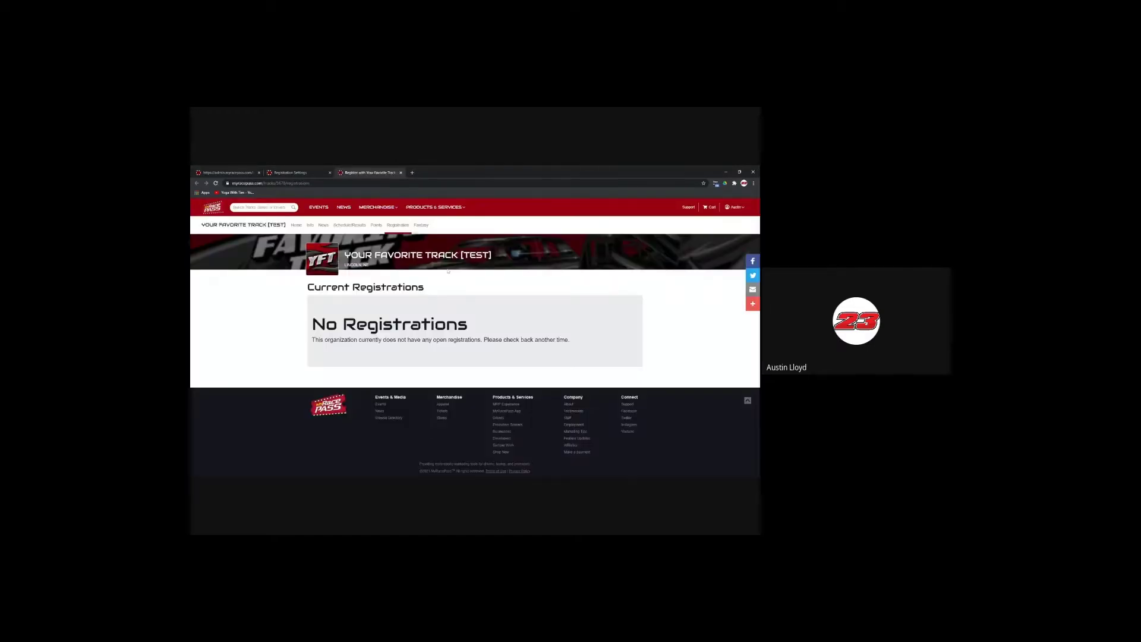
left_click(401, 173)
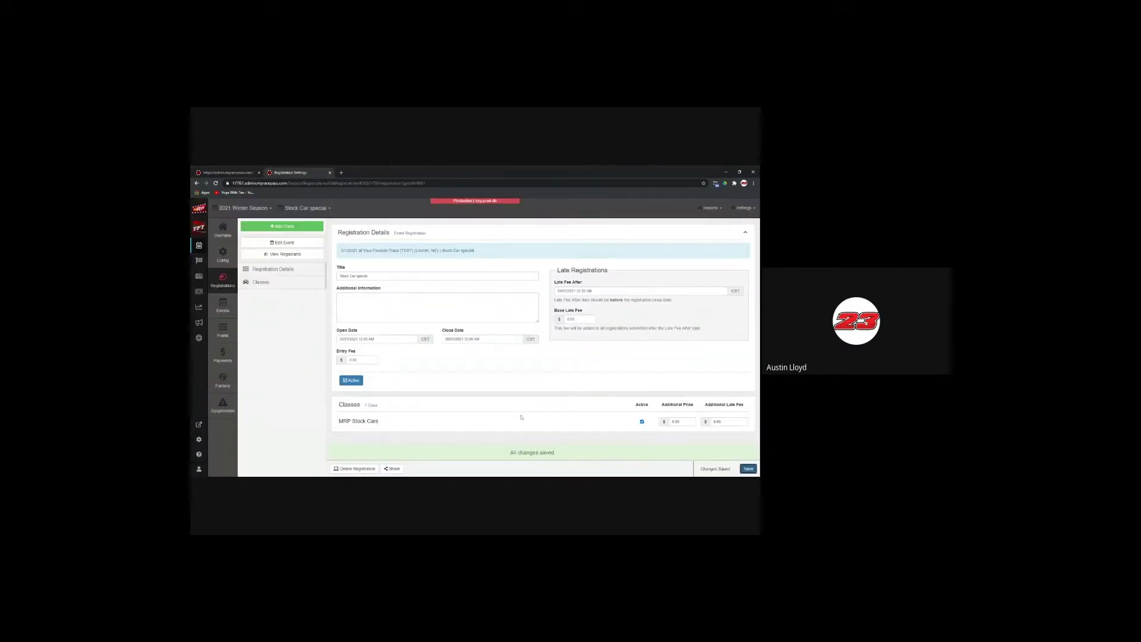
left_click(369, 468)
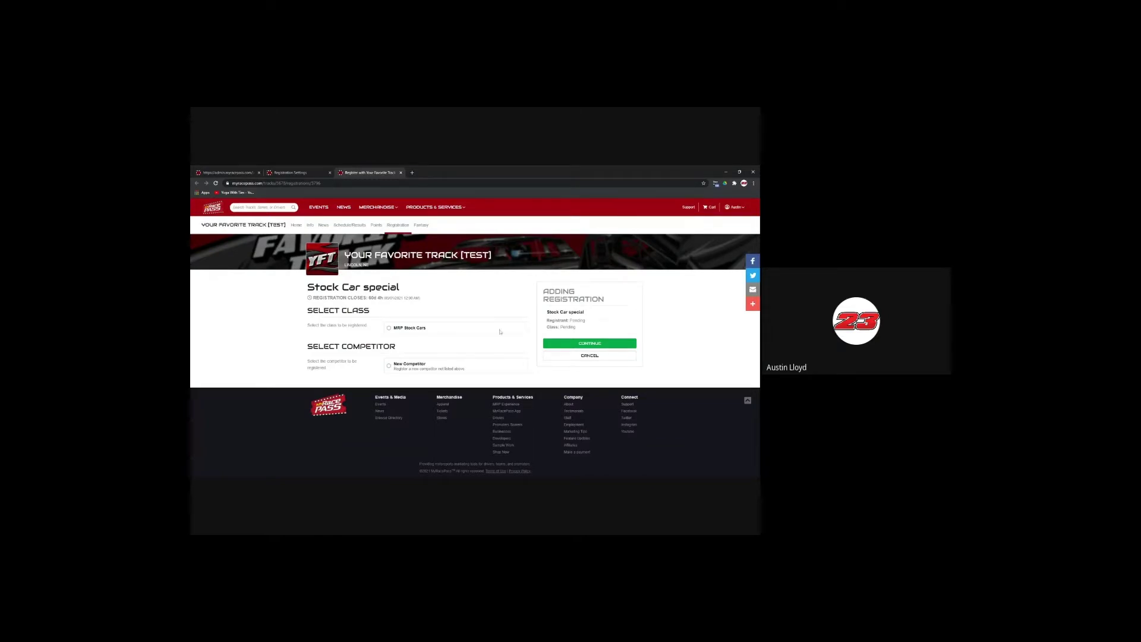
Step: Choose the MRP Stock Cars class and New Competitor, continuing to the competitor information form
left_click(411, 330)
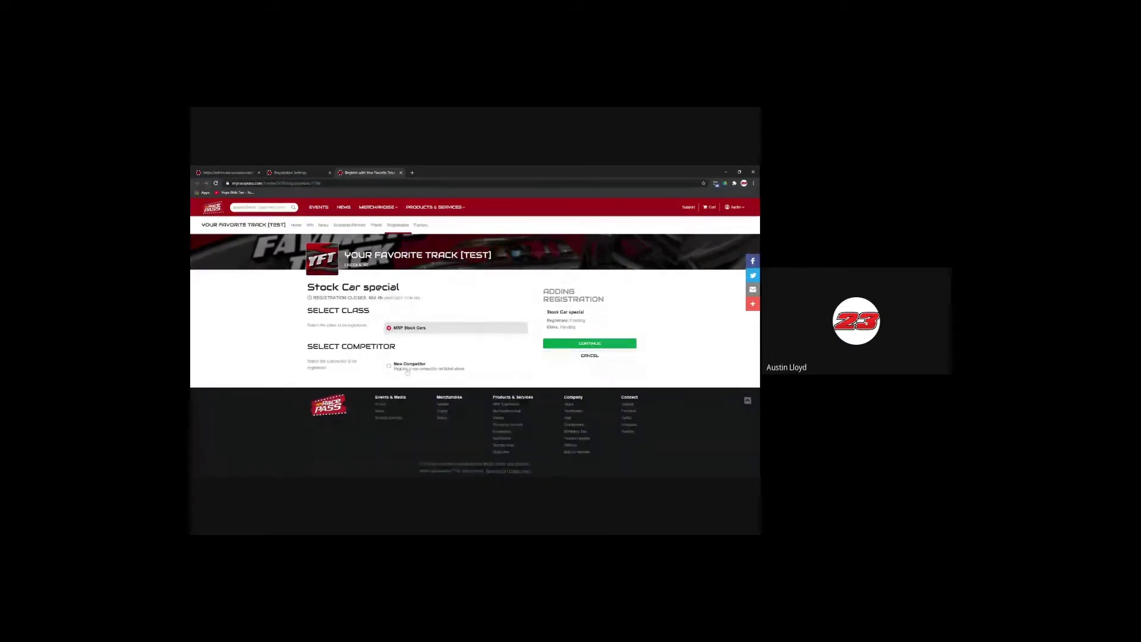
left_click(390, 365)
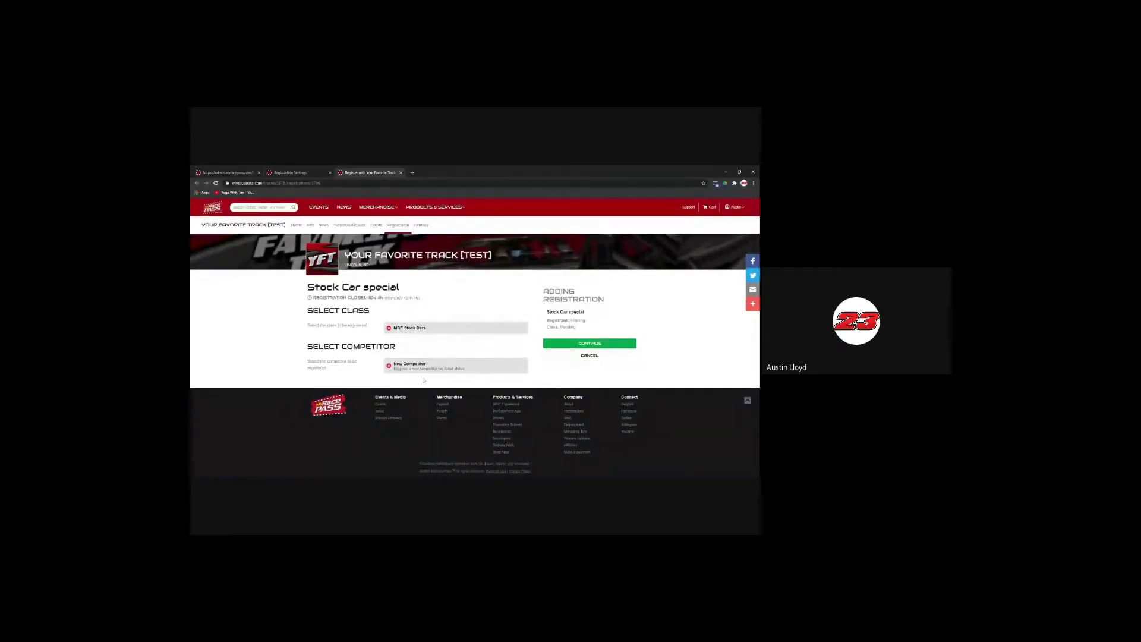
left_click(574, 344)
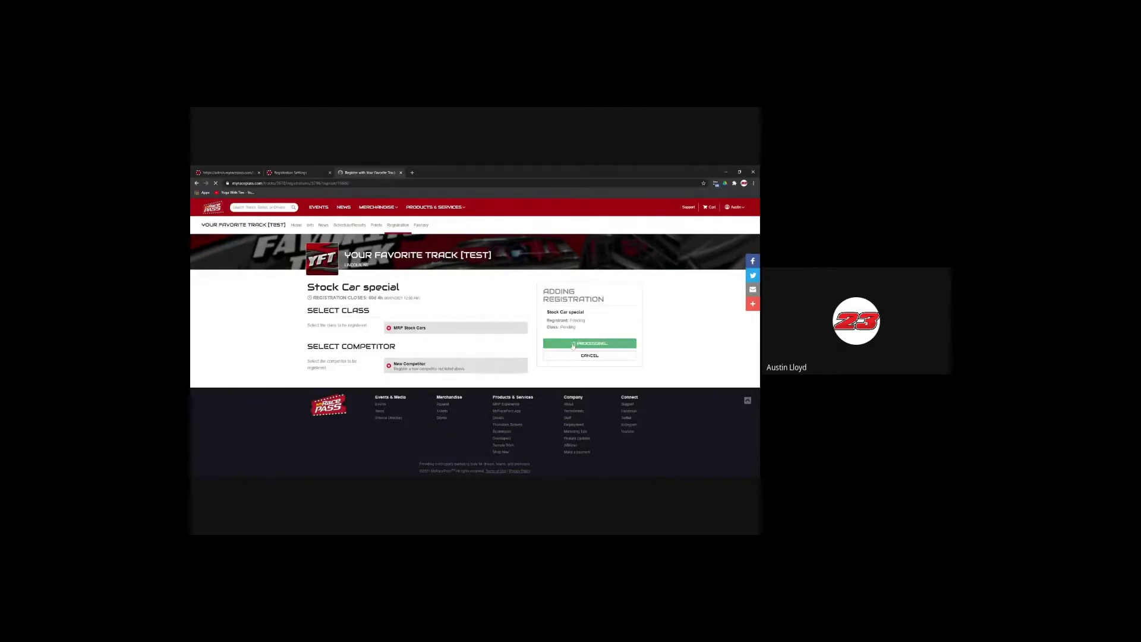
left_click(487, 343)
left_click(437, 367)
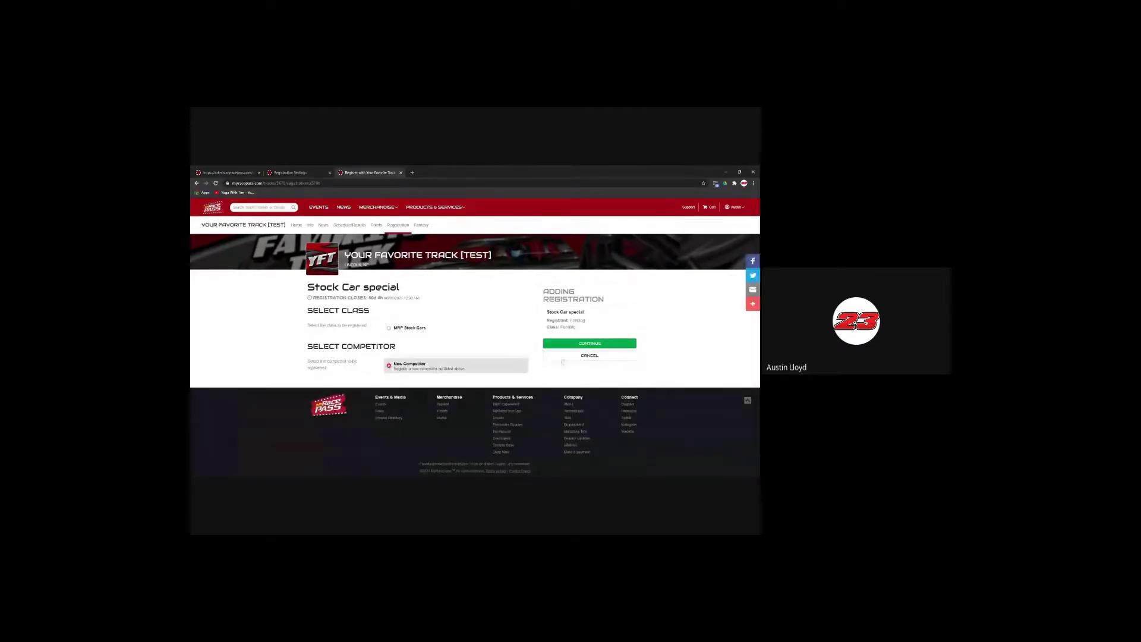
left_click(590, 343)
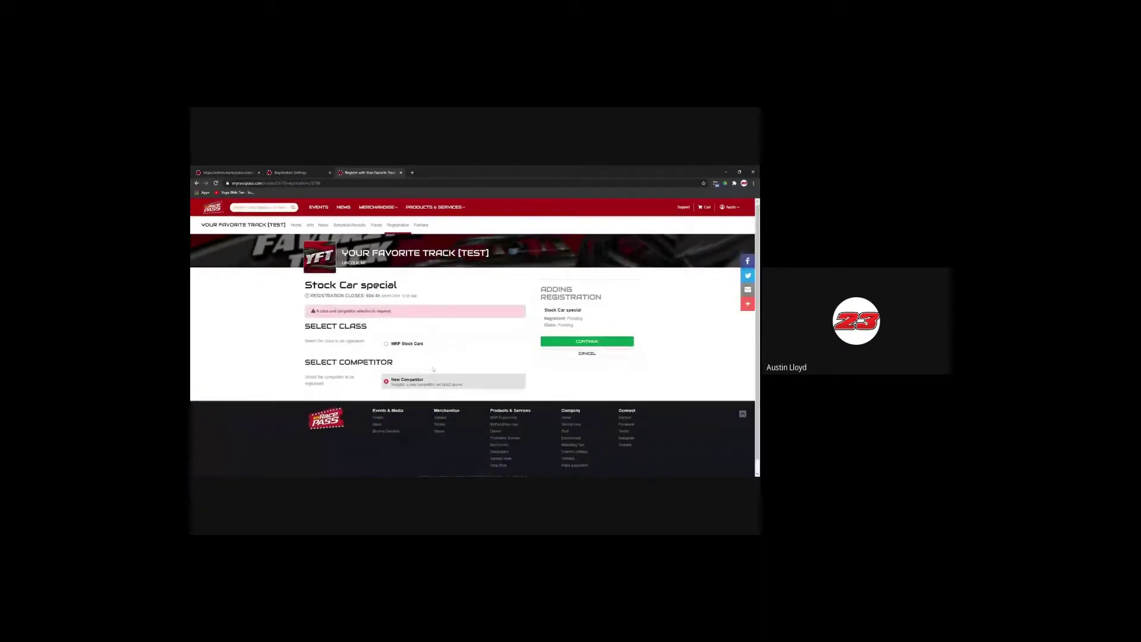
scroll(523, 345, "down", 1)
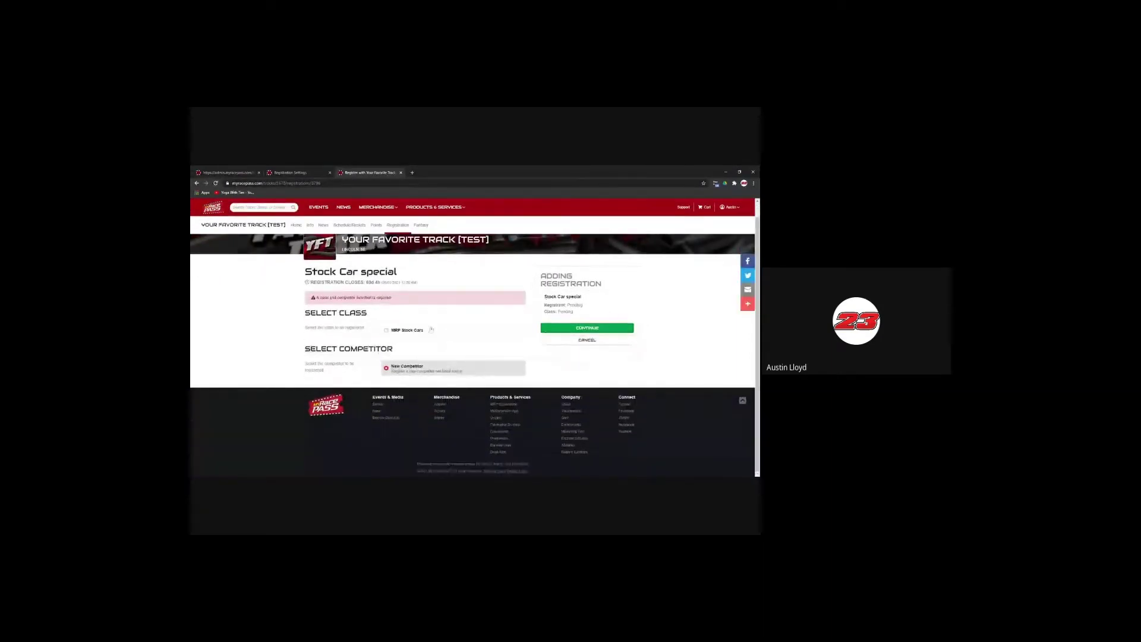
left_click(431, 330)
left_click(587, 329)
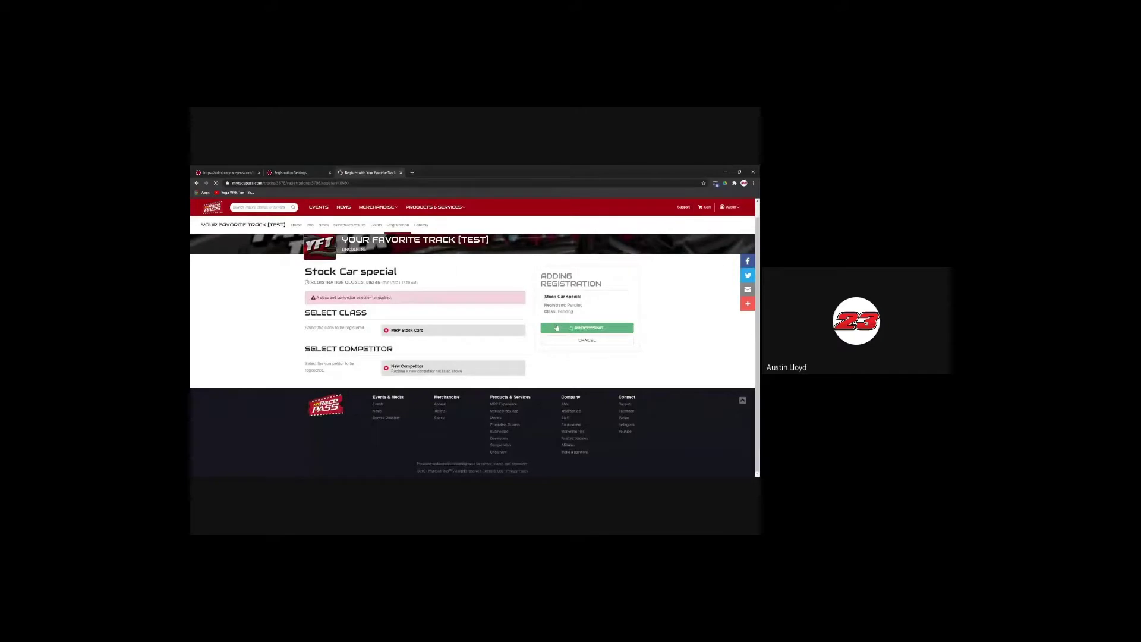
scroll(438, 339, "down", 3)
scroll(438, 339, "up", 4)
scroll(438, 339, "up", 1)
scroll(416, 262, "down", 3)
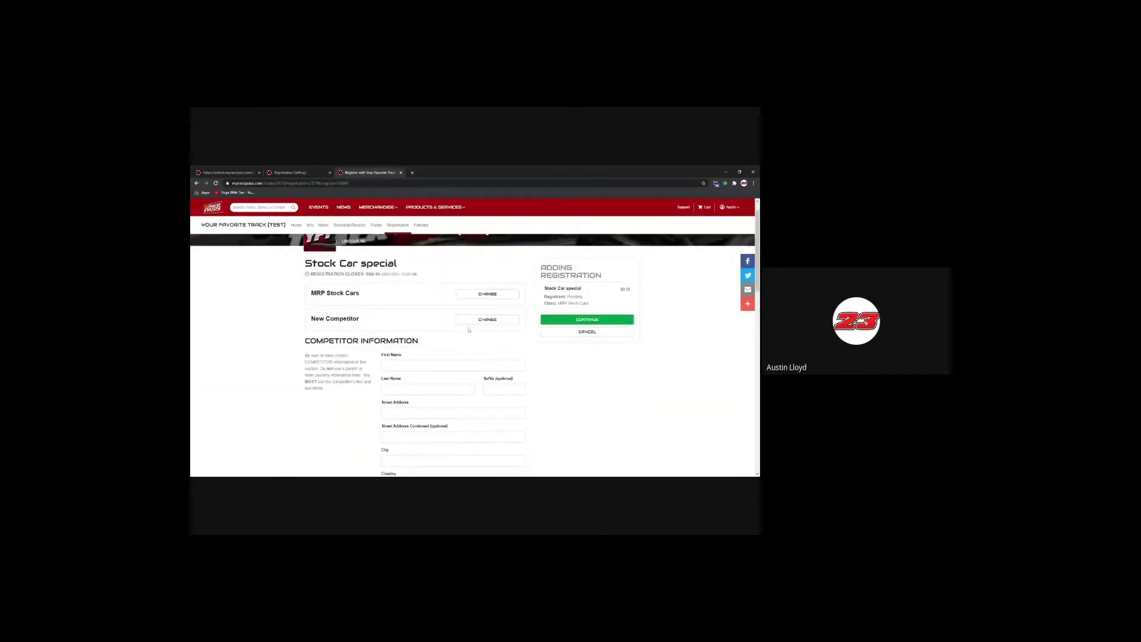
Step: Enter the competitor's first name, last name and street address using the autofill suggestion
left_click(453, 270)
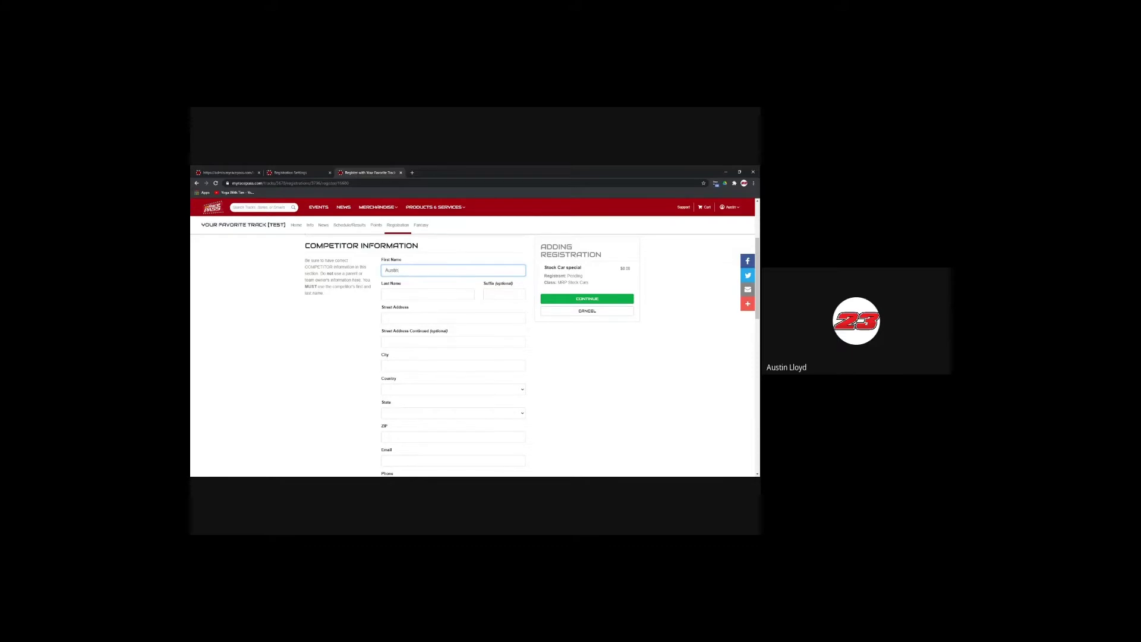
left_click(428, 295)
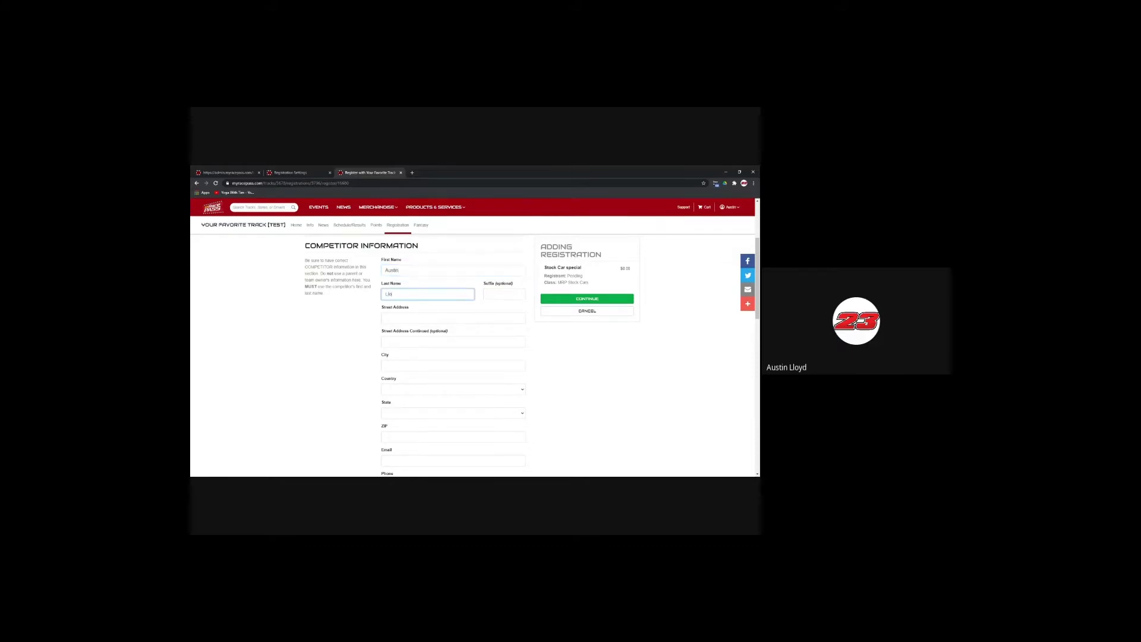
key("Tab")
key("Tab")
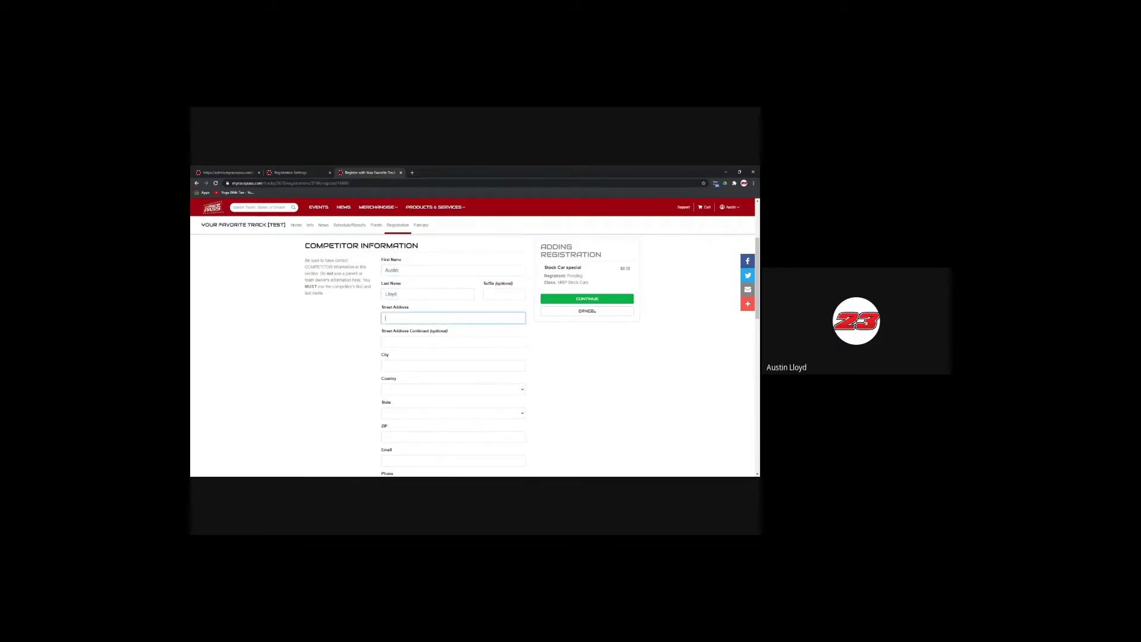
key("Down")
key("Return")
scroll(425, 386, "down", 4)
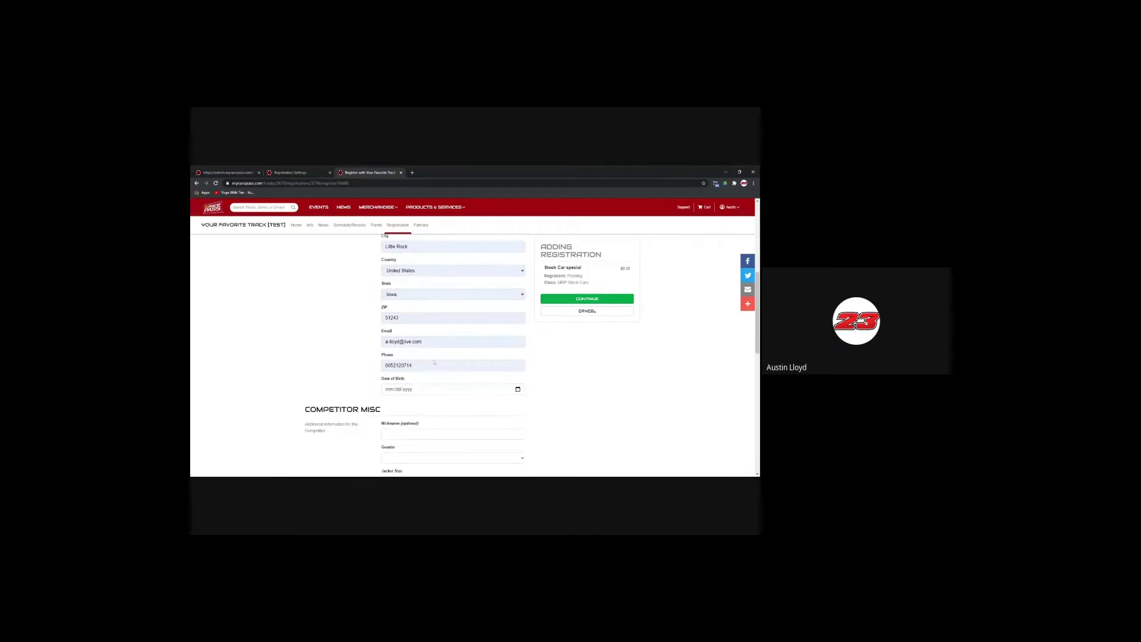
scroll(488, 383, "down", 4)
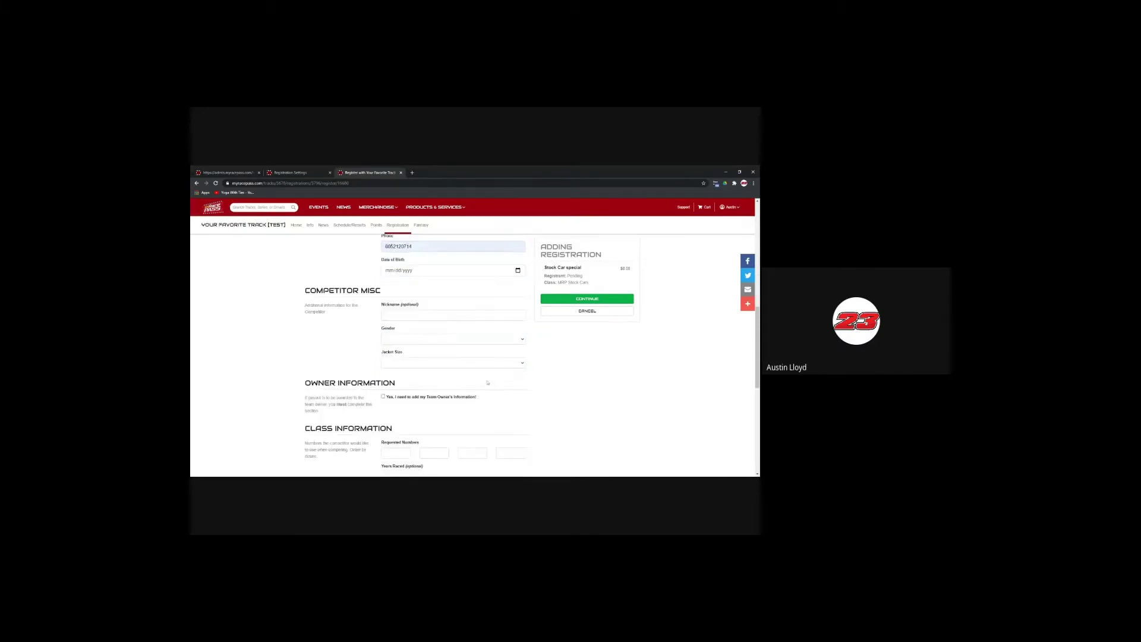
Step: Enter the date of birth, nickname 'Slow Squirrels', gender Male and jacket size Adult Large
left_click(405, 273)
type("08012021")
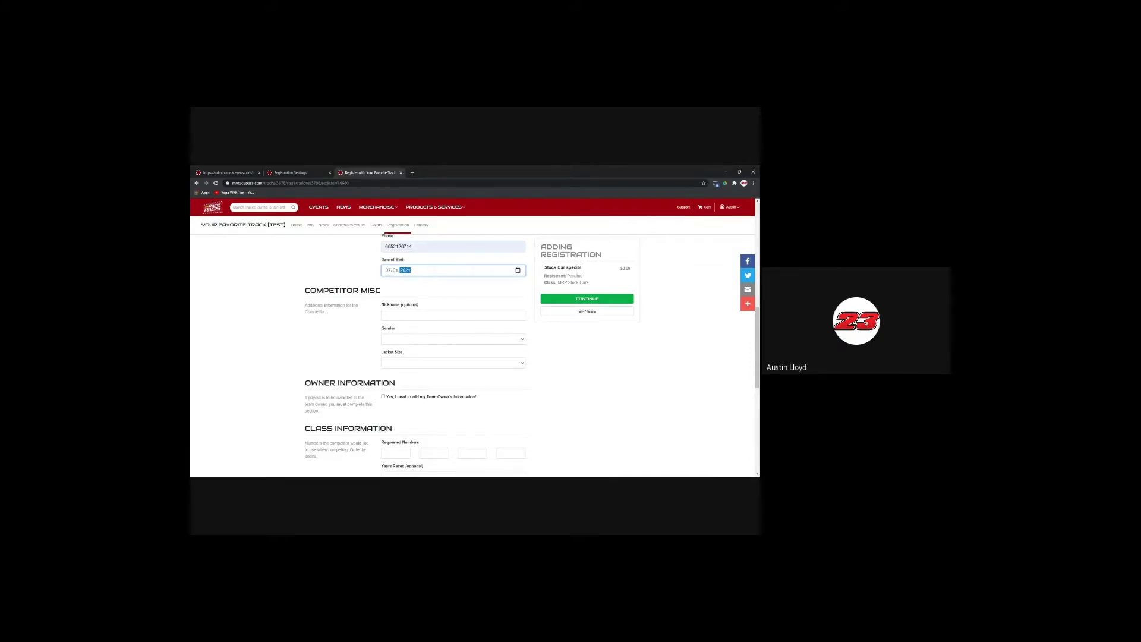
left_click(453, 315)
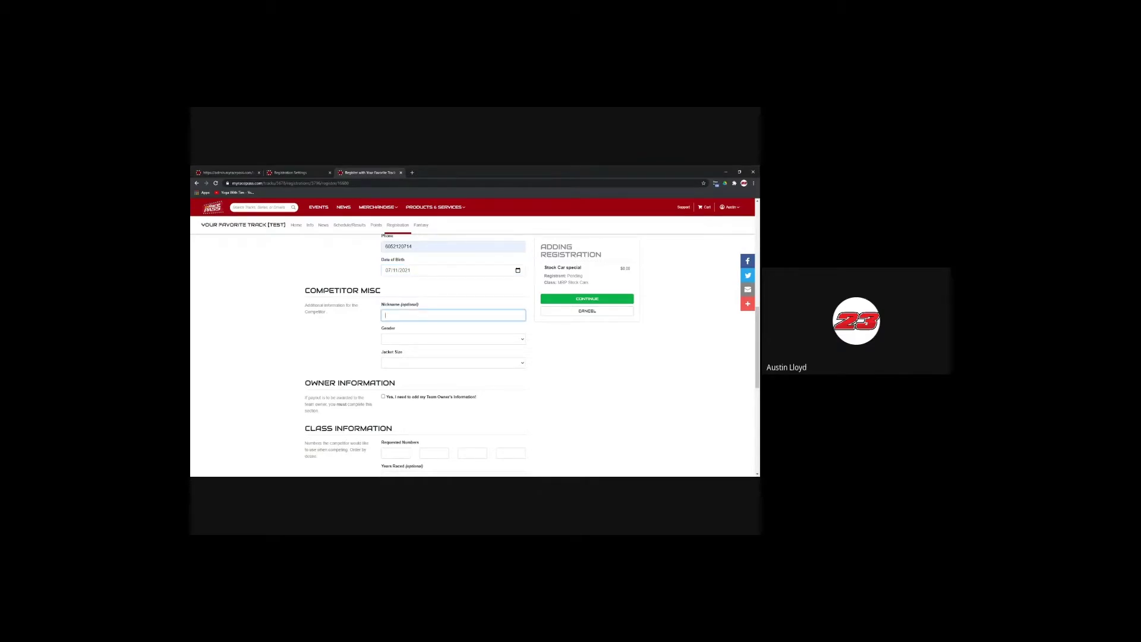
type("Slow Squirrels")
left_click(421, 340)
left_click(416, 360)
left_click(427, 366)
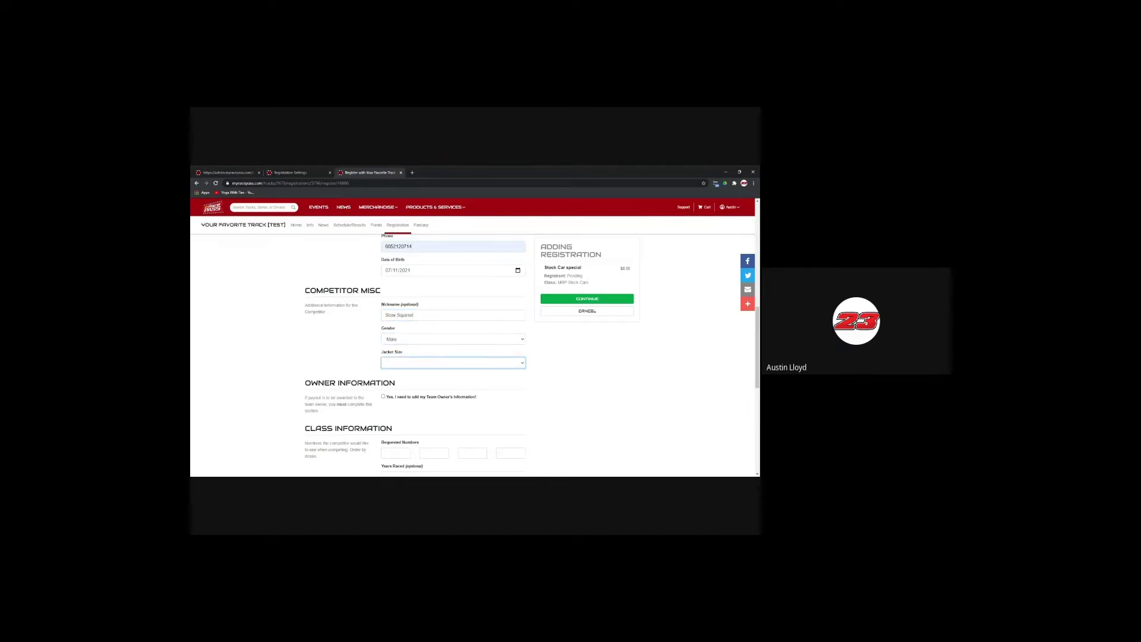
left_click(447, 343)
Step: Leave Team Owner information off and enter 23 as the first requested number
scroll(451, 351, "down", 2)
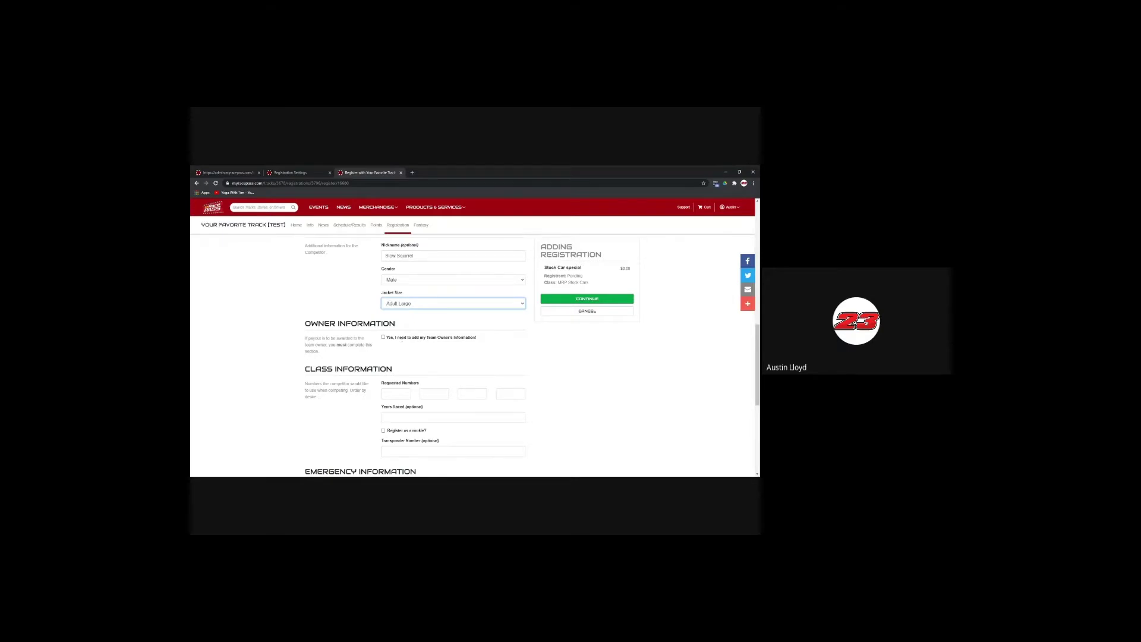
left_click(384, 337)
scroll(384, 337, "down", 2)
scroll(384, 337, "up", 2)
left_click(383, 337)
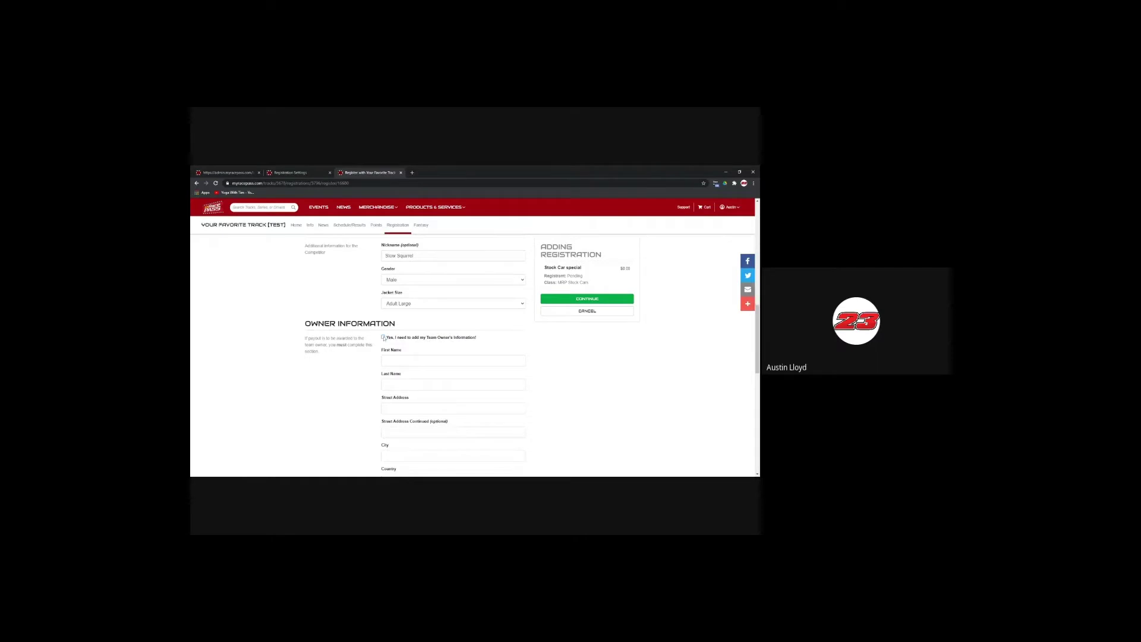
scroll(406, 350, "down", 2)
left_click(386, 335)
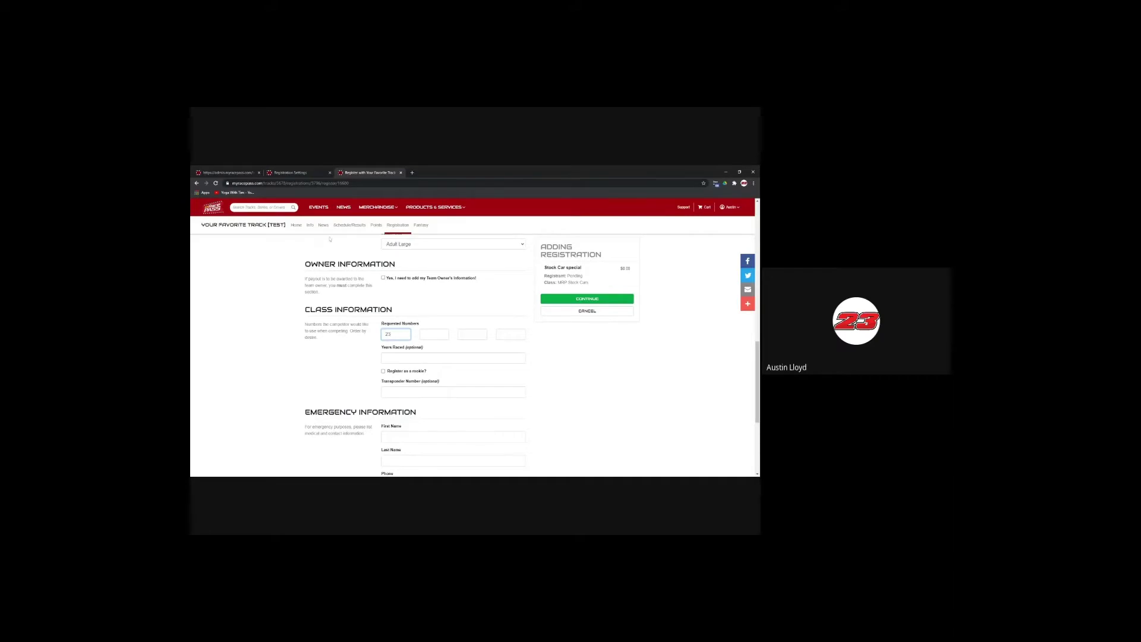
Step: Fill in backup requested numbers 231, 23x and 23a and continue
left_click(439, 333)
left_click(462, 334)
left_click(453, 358)
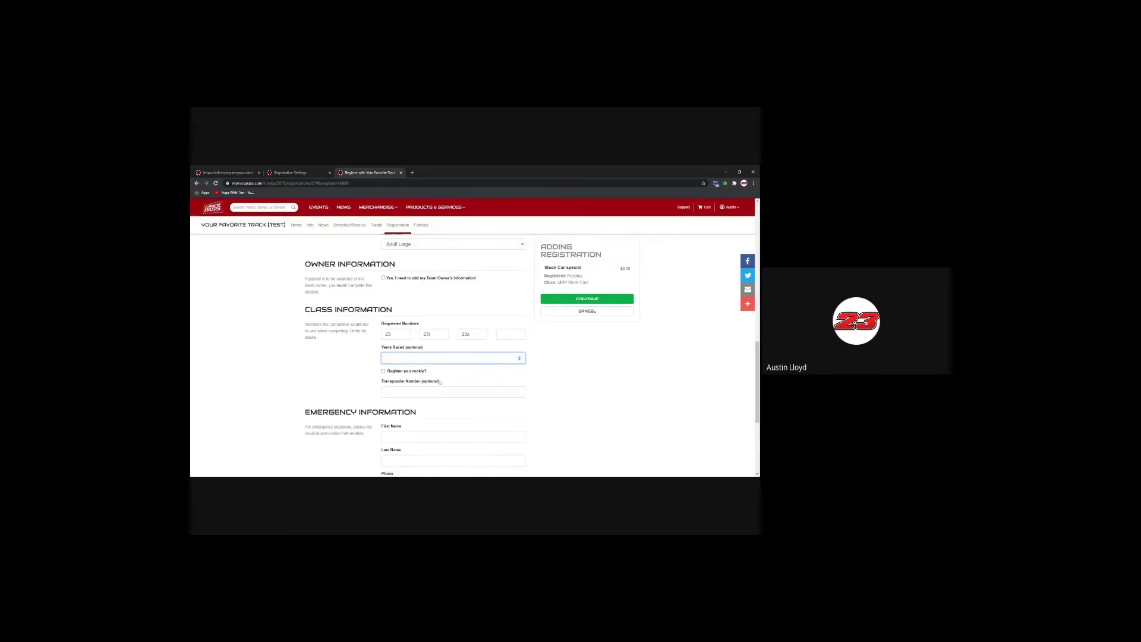
scroll(441, 382, "down", 3)
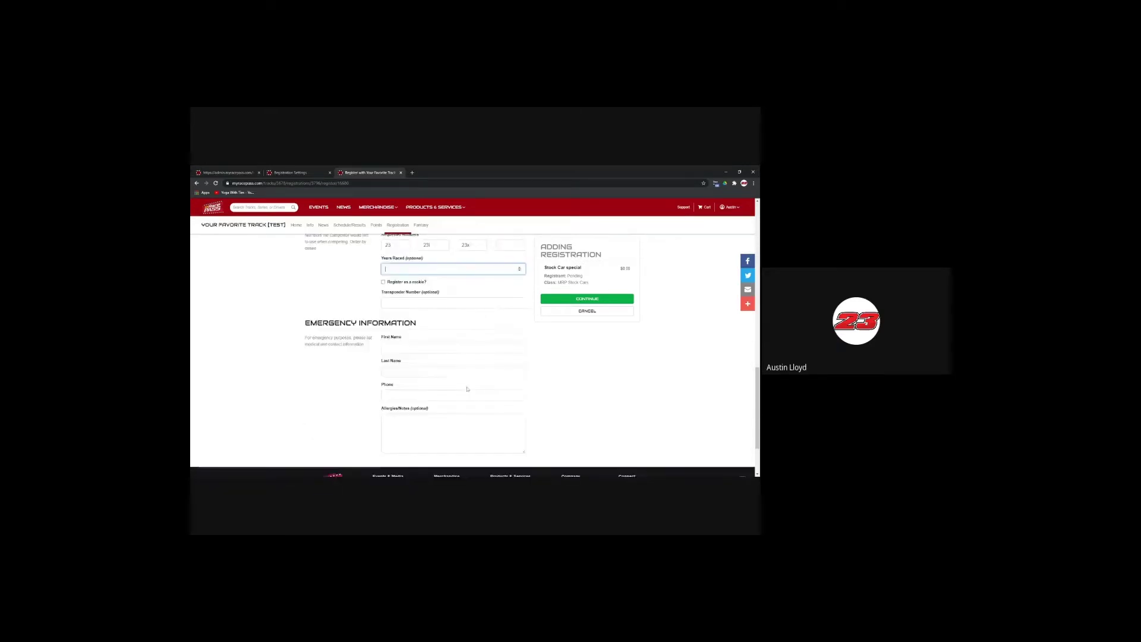
left_click(602, 299)
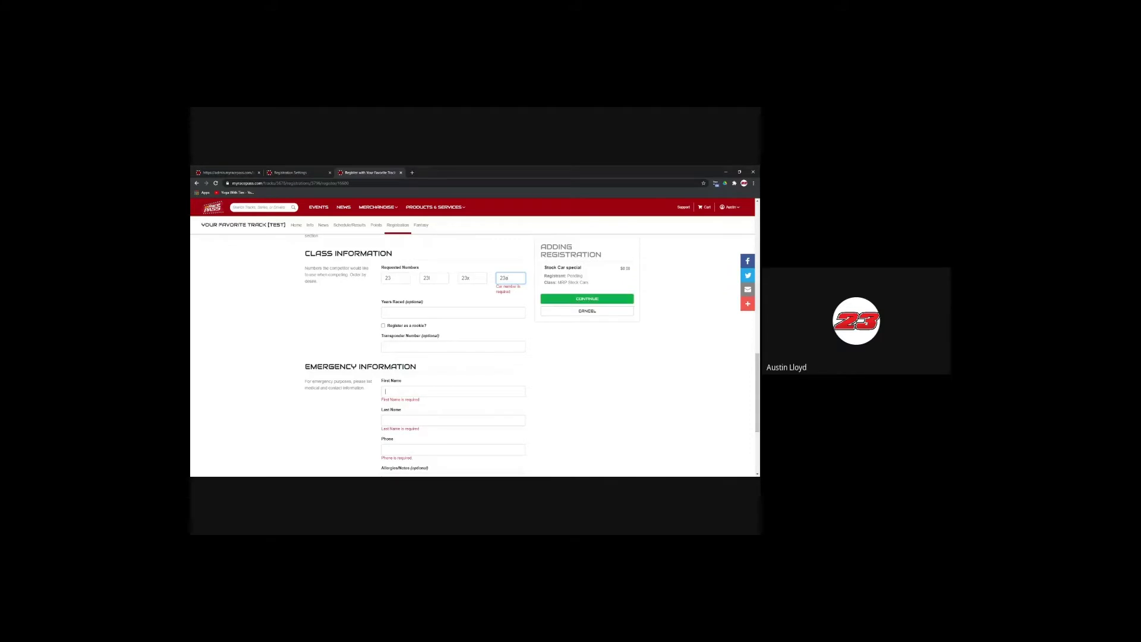
Step: Autofill the emergency contact's name and phone, then submit to Confirm Registration
key("Down")
key("Return")
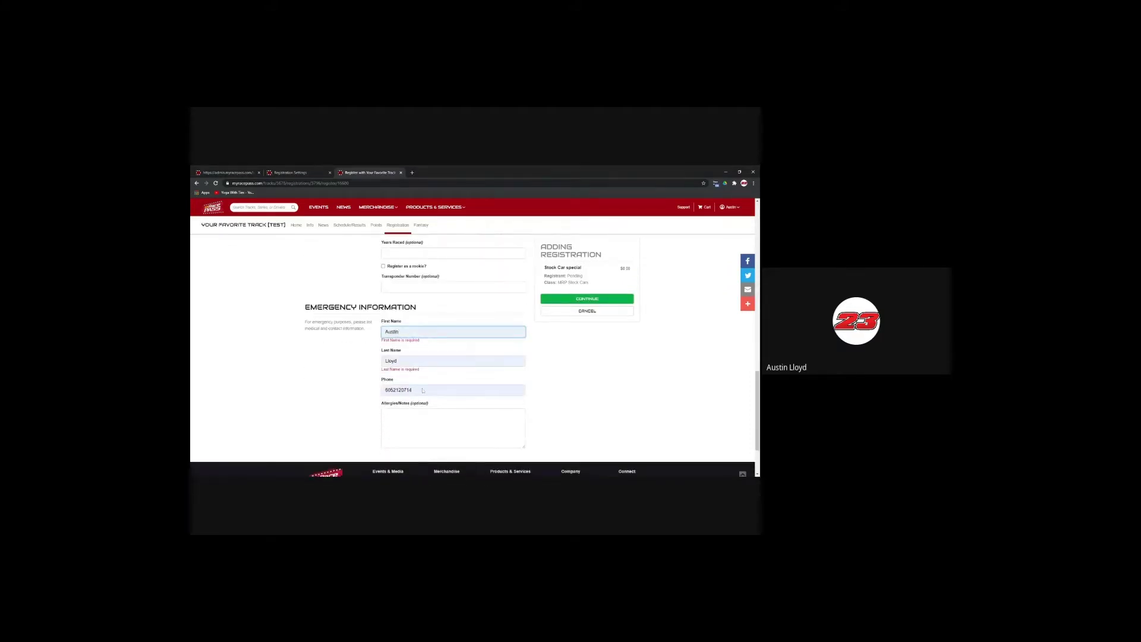
left_click(593, 299)
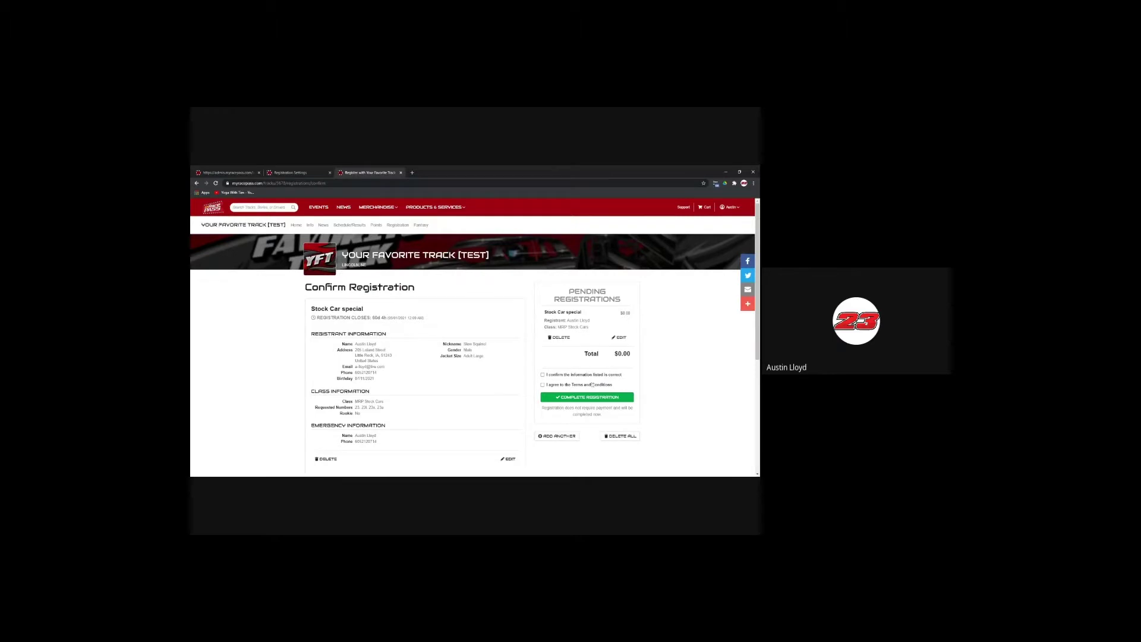
Step: Complete the Stock Car special registration, review the $0.00 invoice, and close the page
left_click(616, 397)
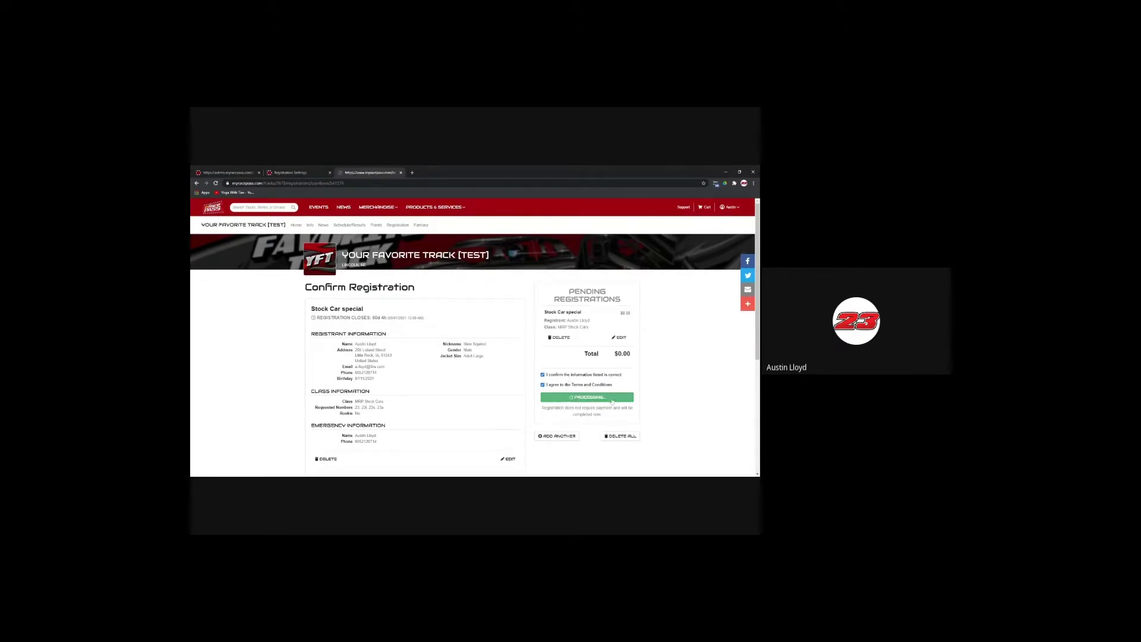
scroll(670, 385, "down", 3)
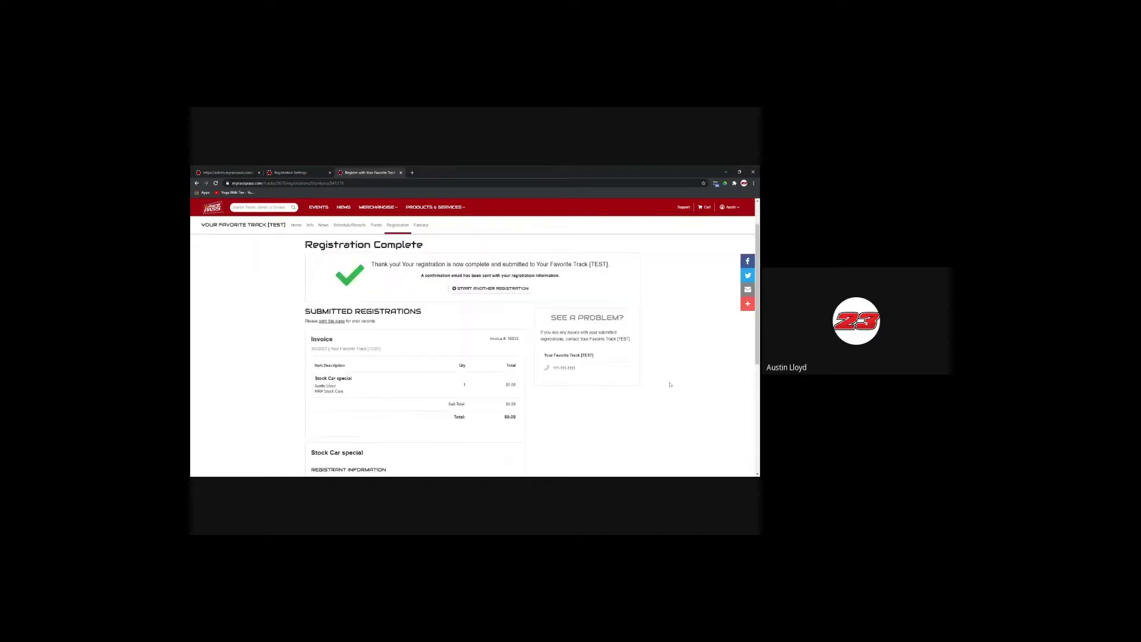
scroll(671, 384, "up", 1)
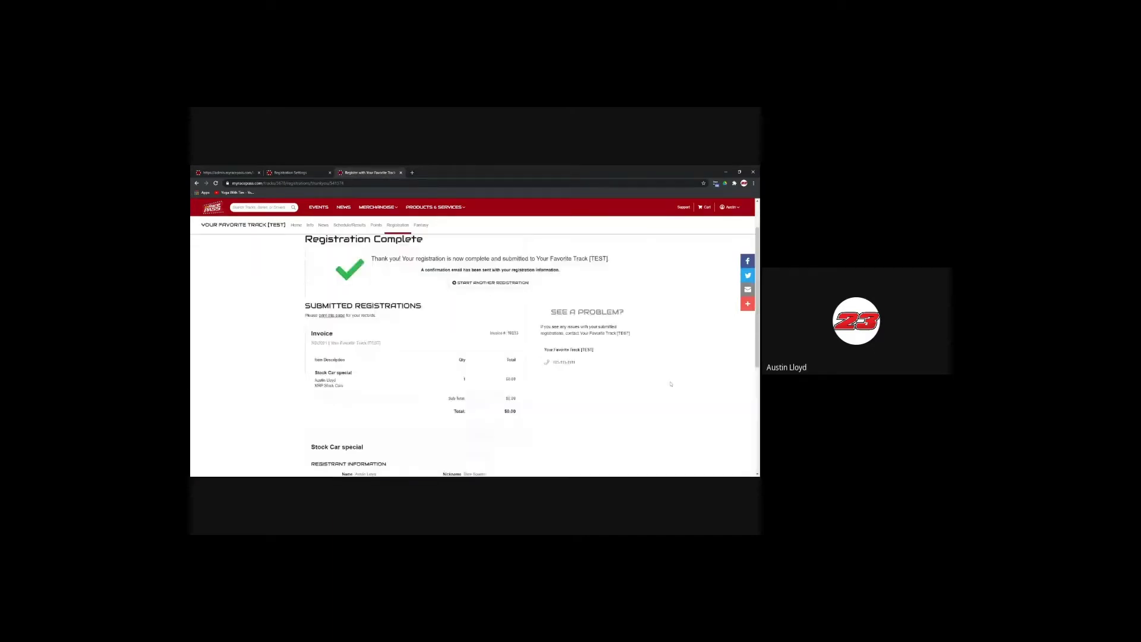
scroll(671, 384, "up", 1)
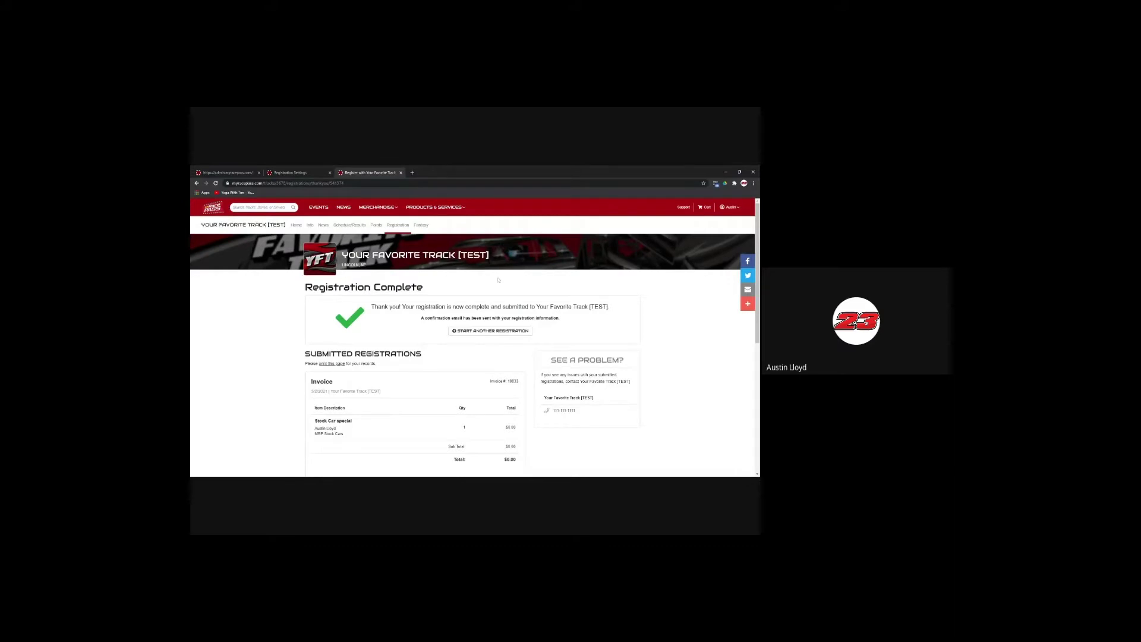
scroll(523, 297, "down", 10)
scroll(535, 311, "up", 8)
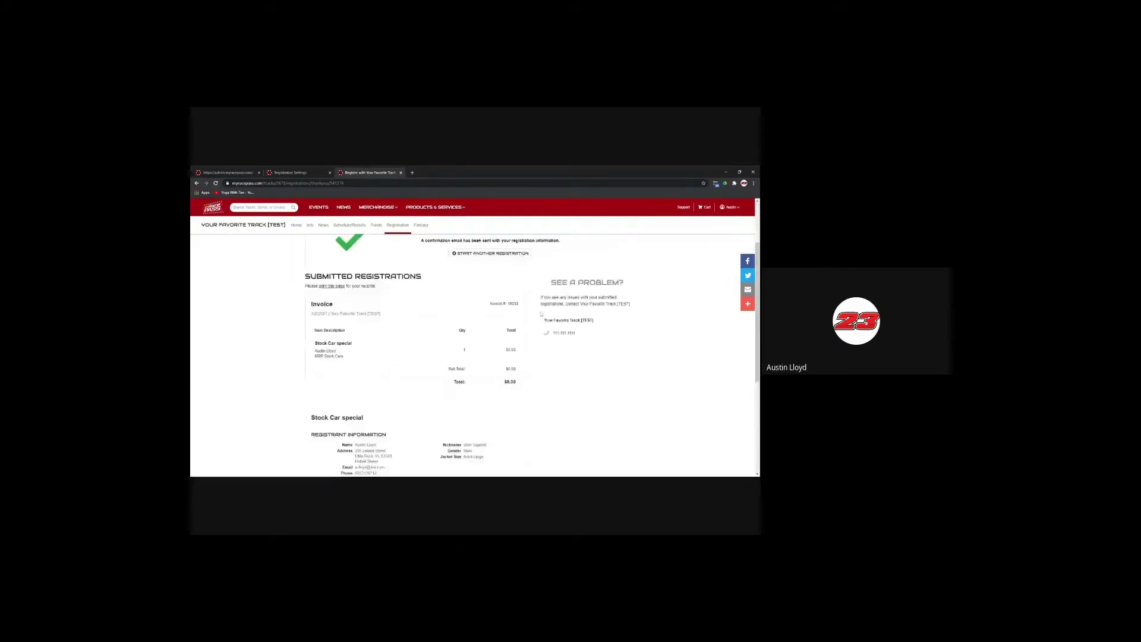
scroll(541, 314, "up", 3)
scroll(652, 326, "down", 5)
scroll(652, 326, "up", 4)
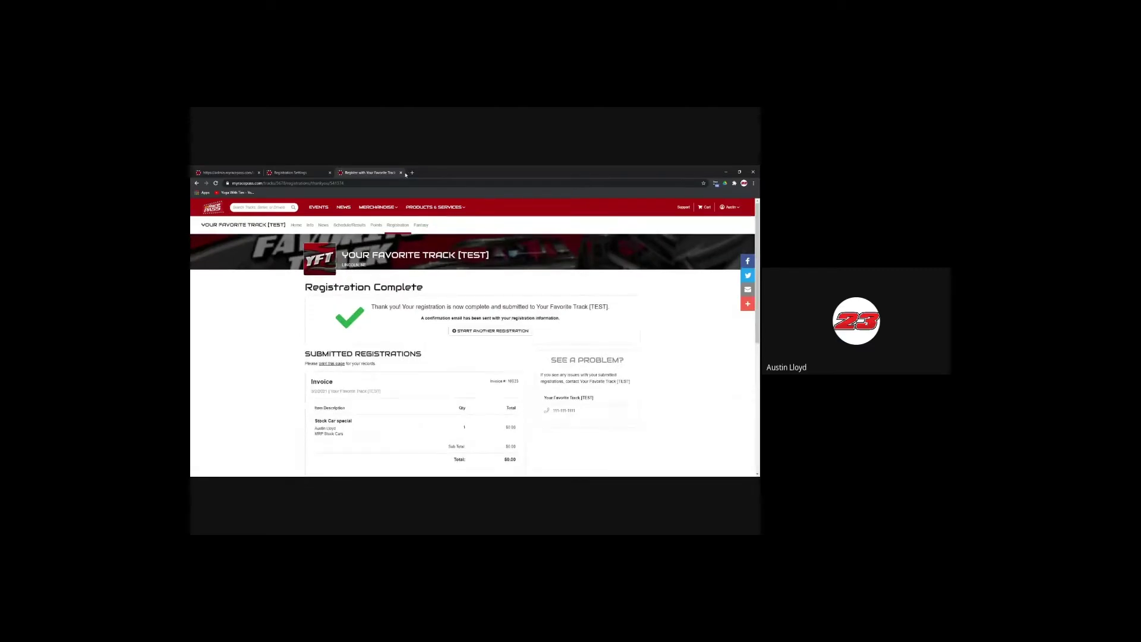
left_click(401, 173)
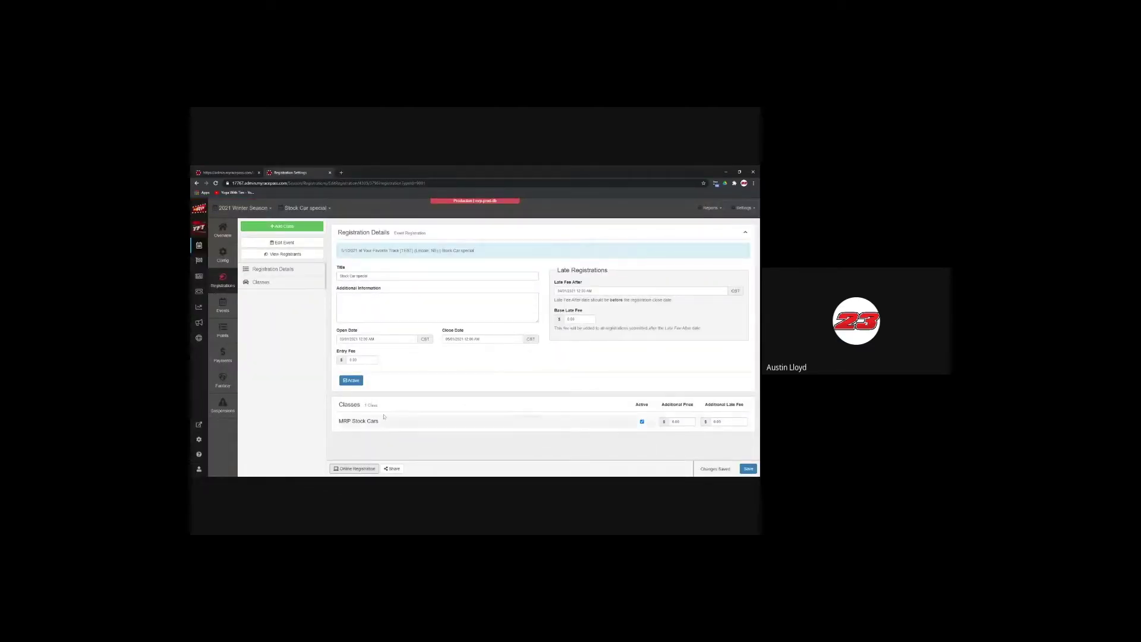
Step: Open the Stock Car special MRP Stock Cars registrants and start confirming the pending one
left_click(222, 278)
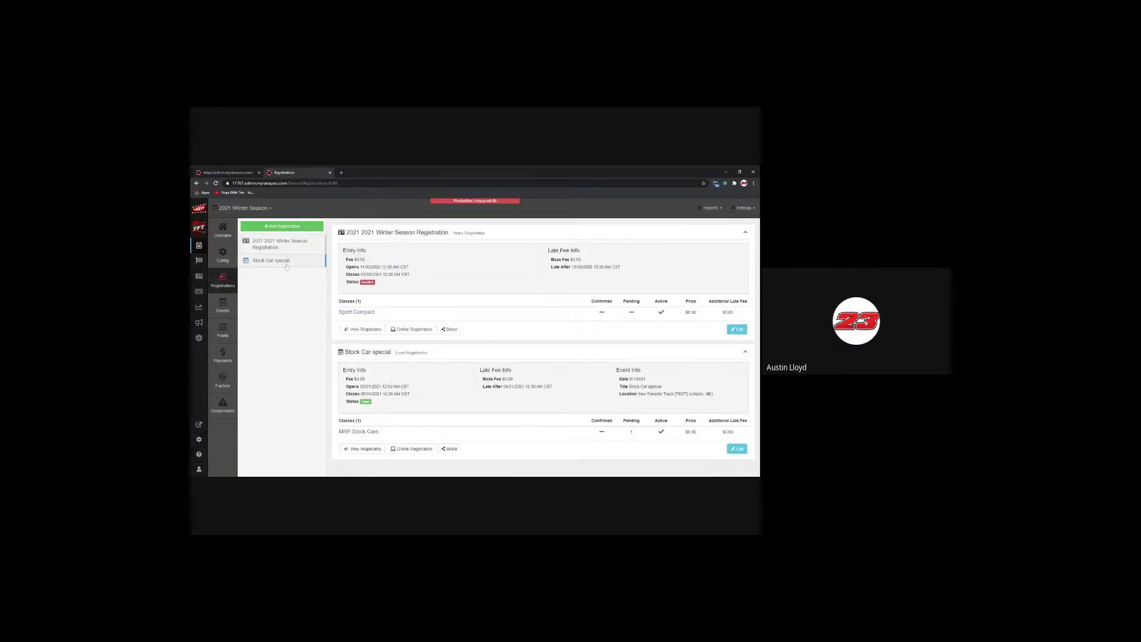
left_click(360, 432)
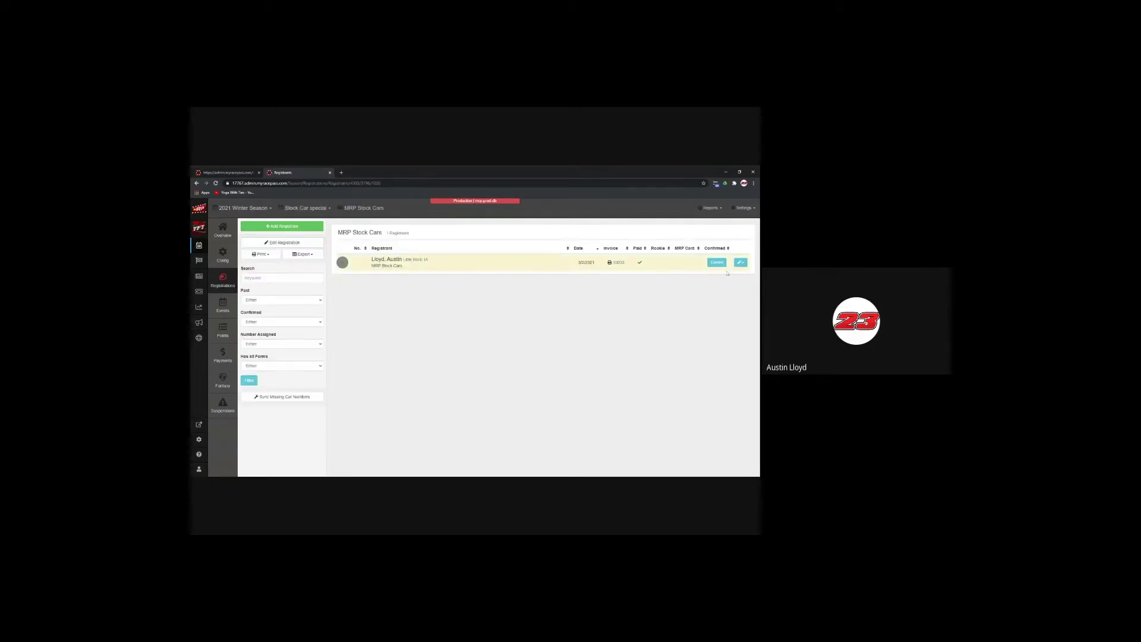
left_click(719, 264)
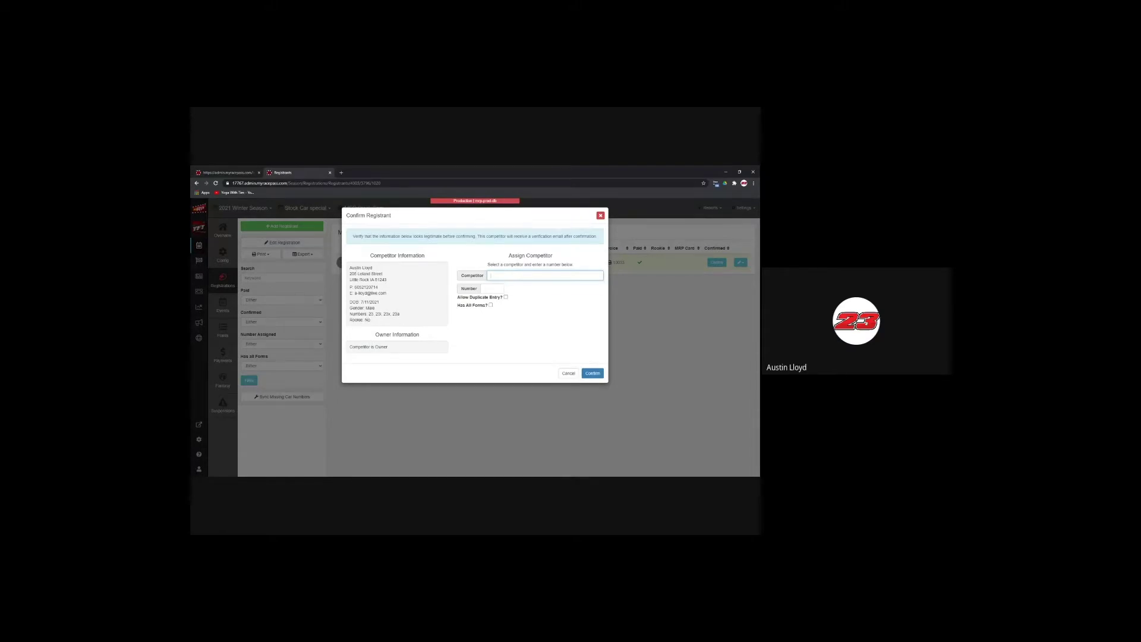
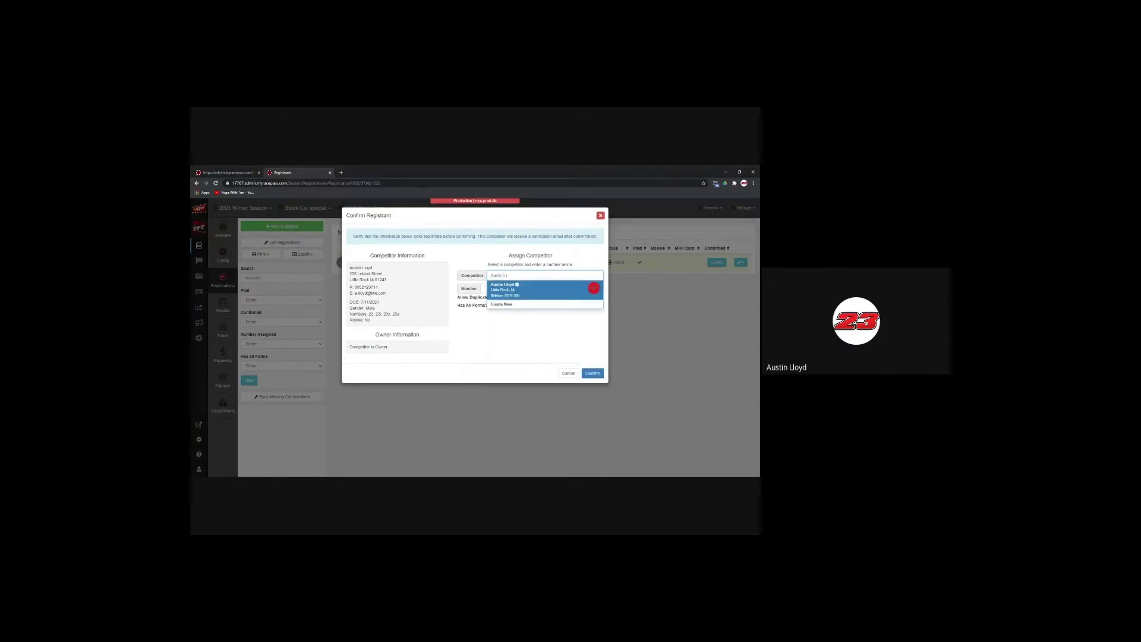
Step: Assign the searched existing competitor with number 23, mark all forms received, and confirm
left_click(517, 291)
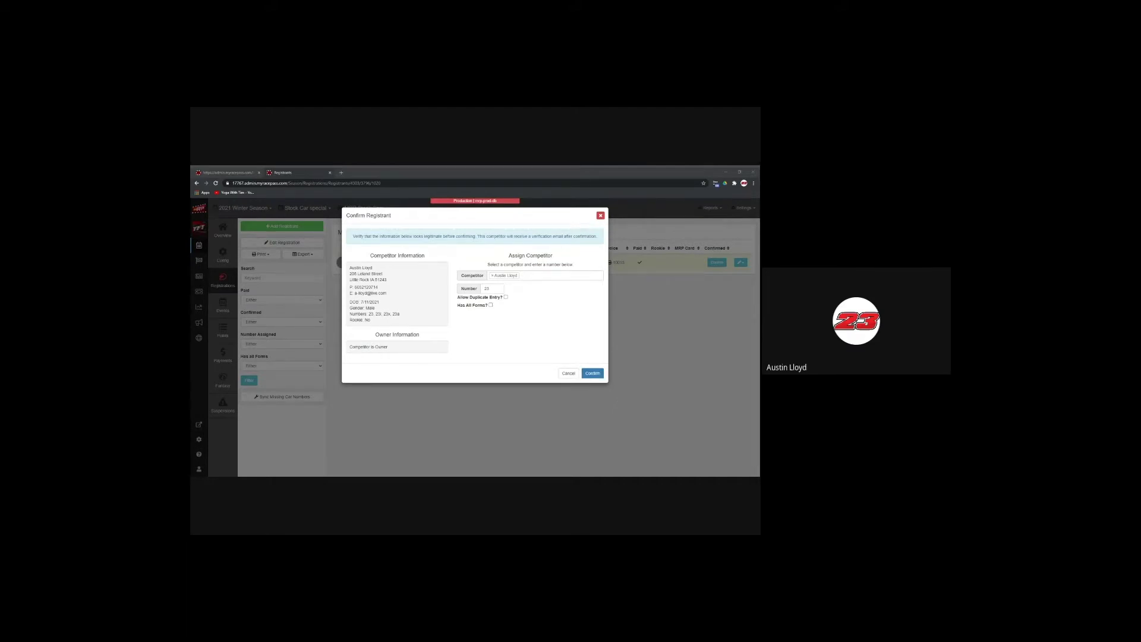
left_click(491, 305)
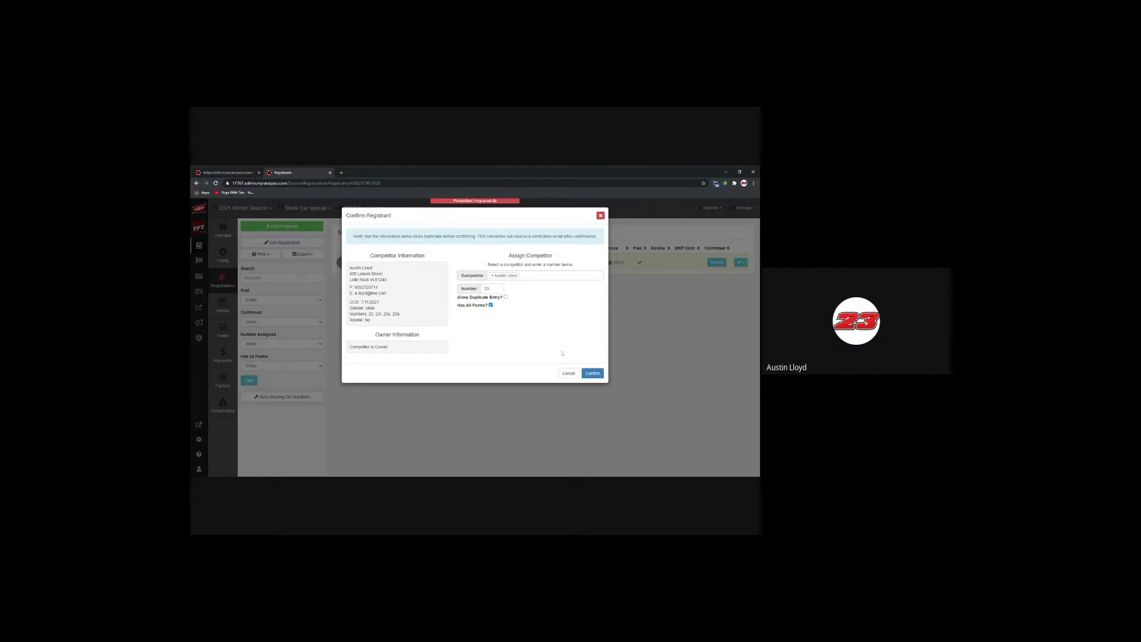
left_click(598, 374)
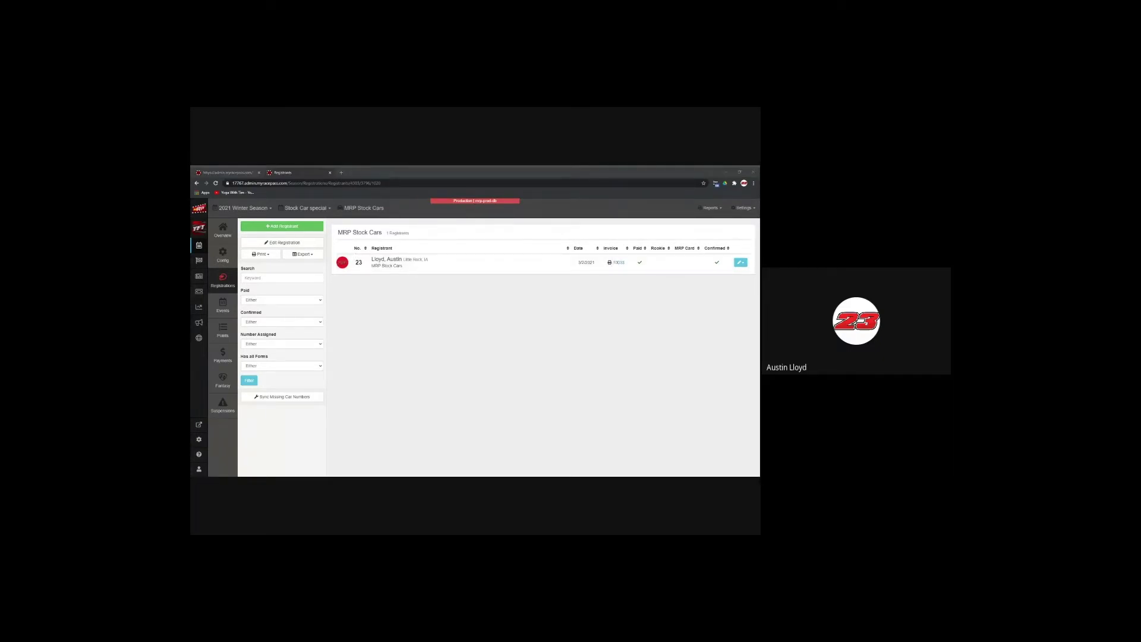
Step: Review the #23 registrant's form in the Registrations Report, then close that tab
left_click(648, 273)
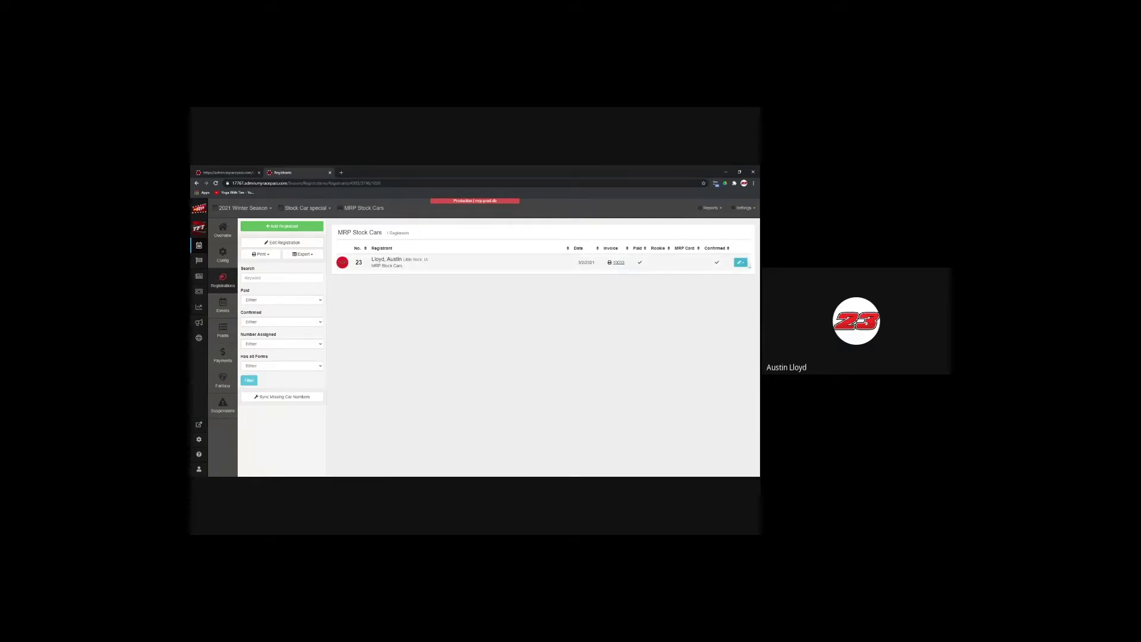
left_click(743, 263)
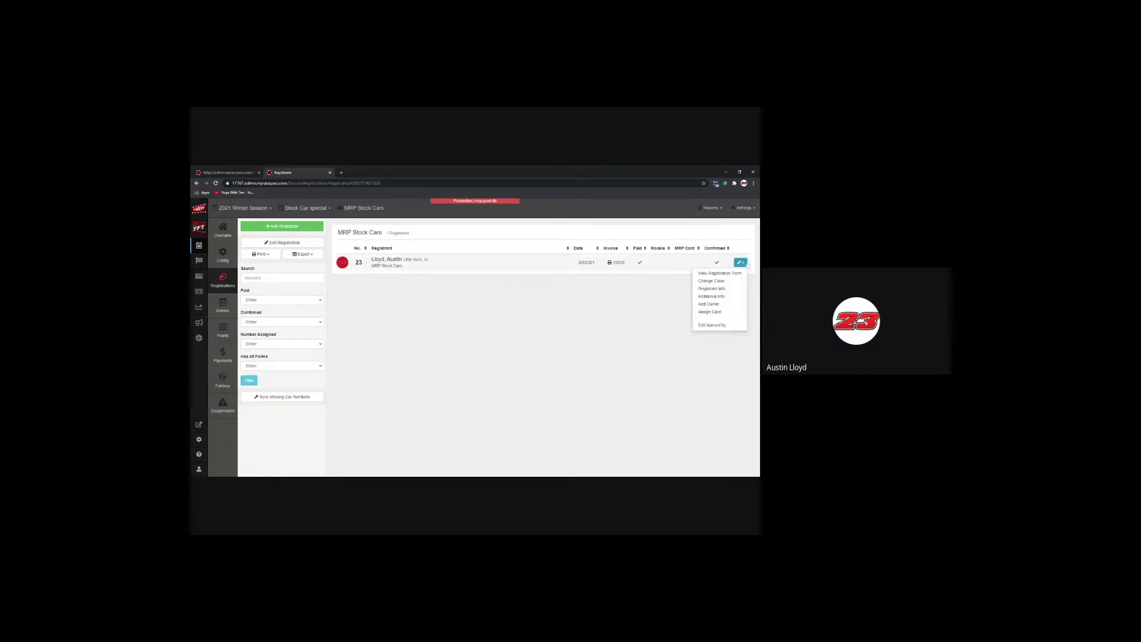
left_click(747, 265)
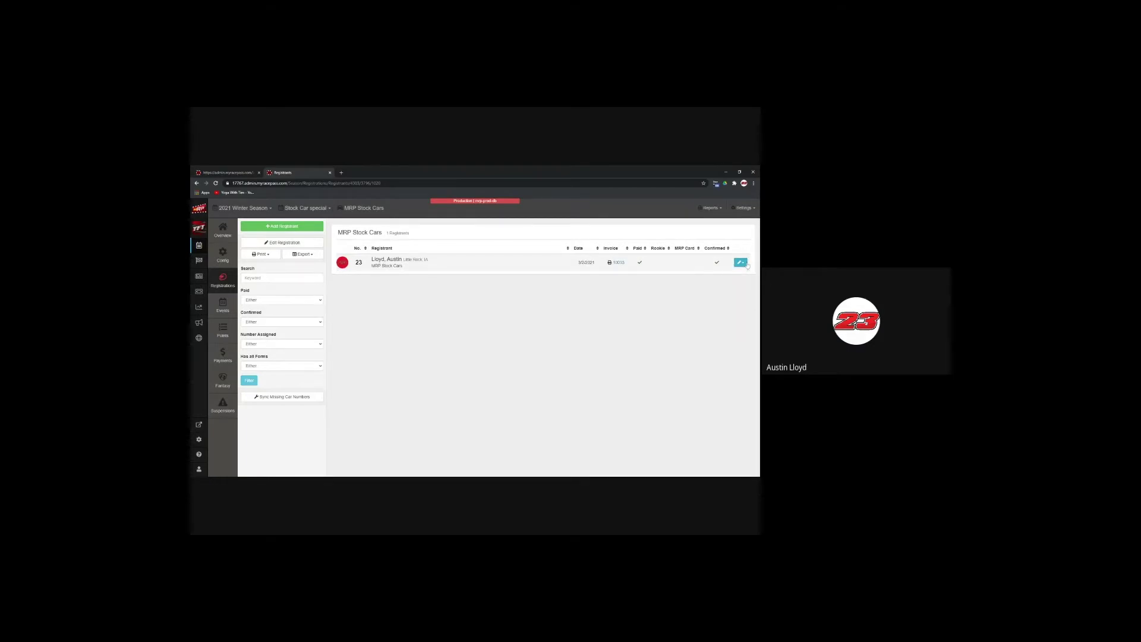
left_click(742, 263)
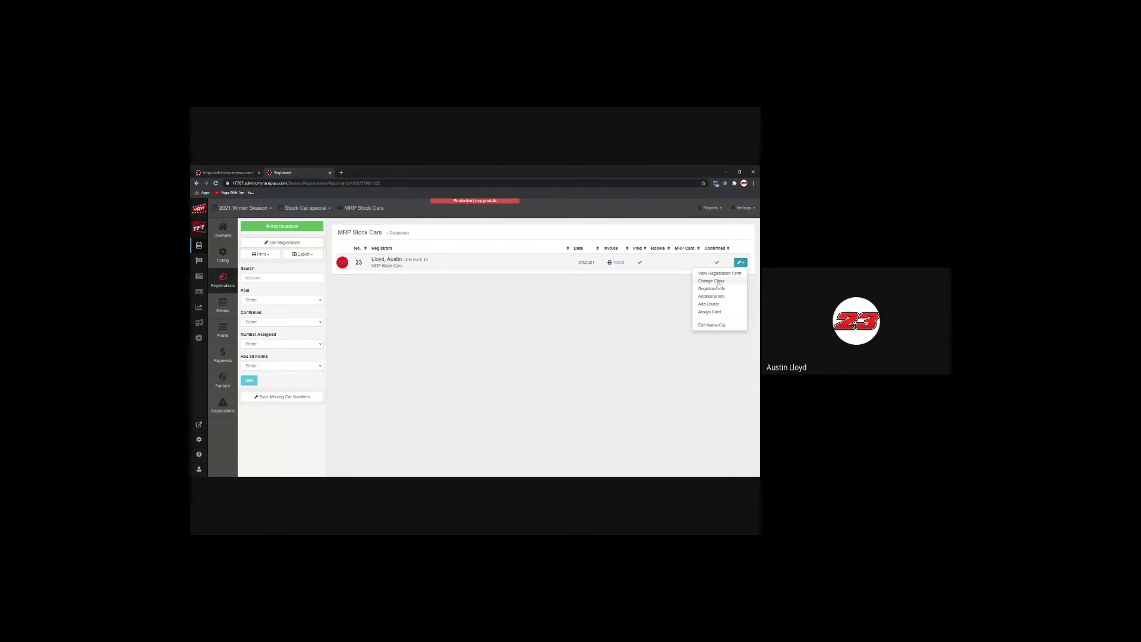
left_click(720, 273)
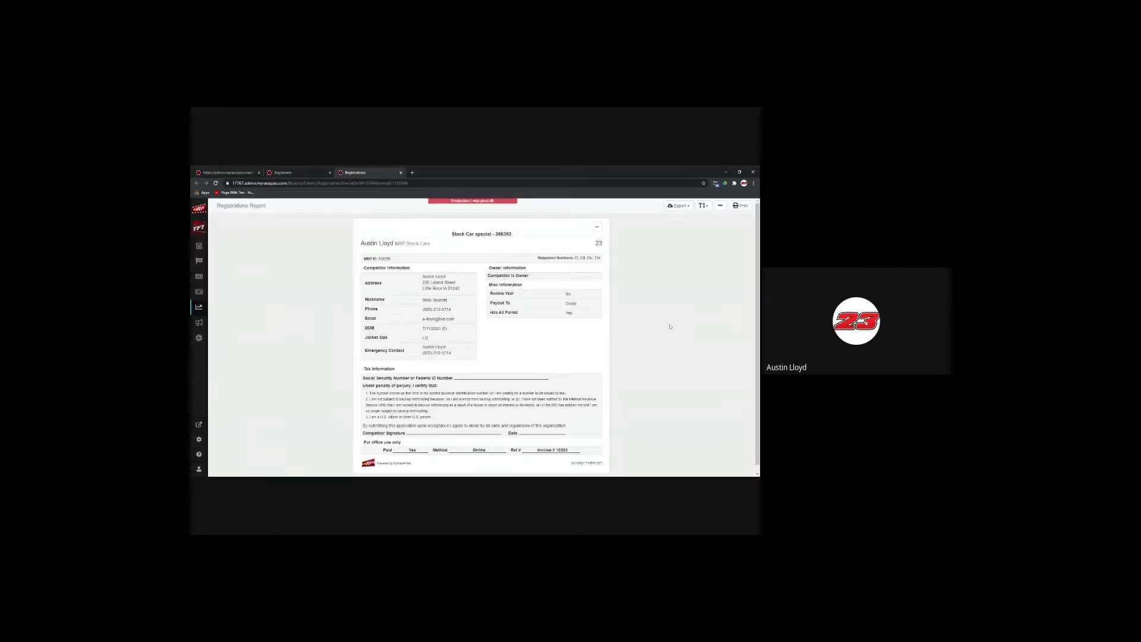
scroll(670, 326, "down", 1)
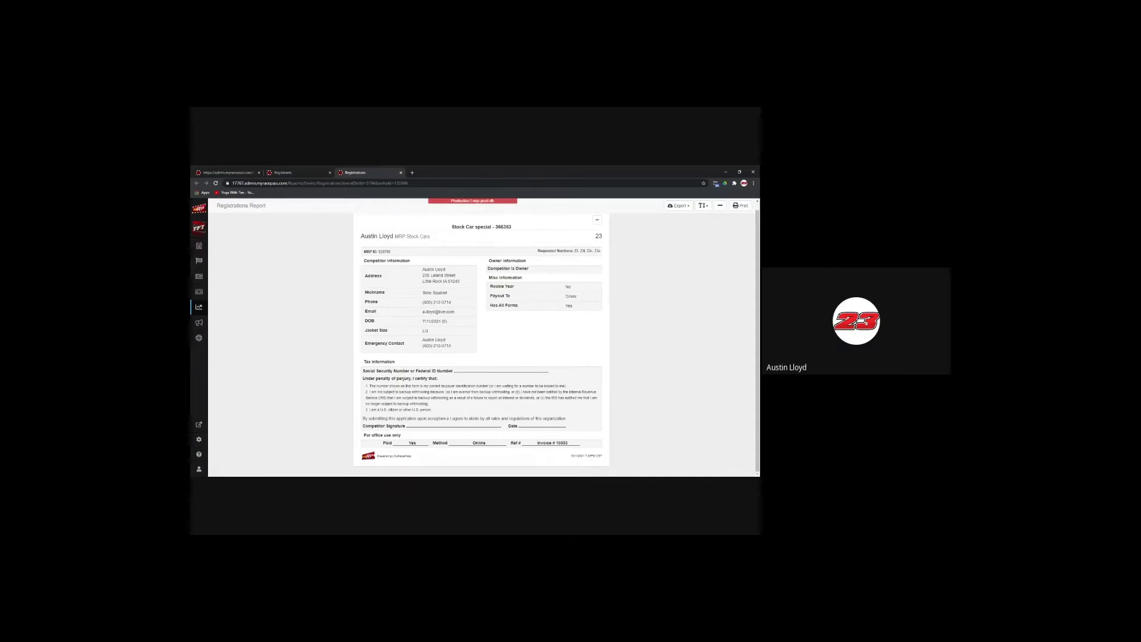
scroll(623, 359, "up", 1)
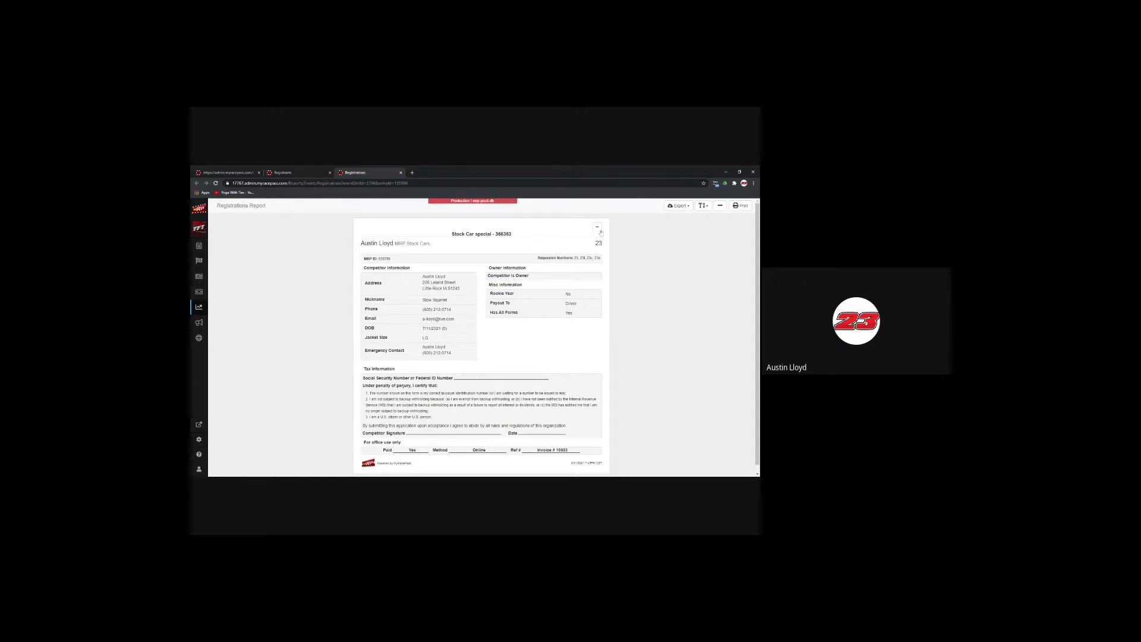
left_click(401, 172)
Step: View the #23 registrant's Additional Info from the row's actions menu, then close it
left_click(741, 262)
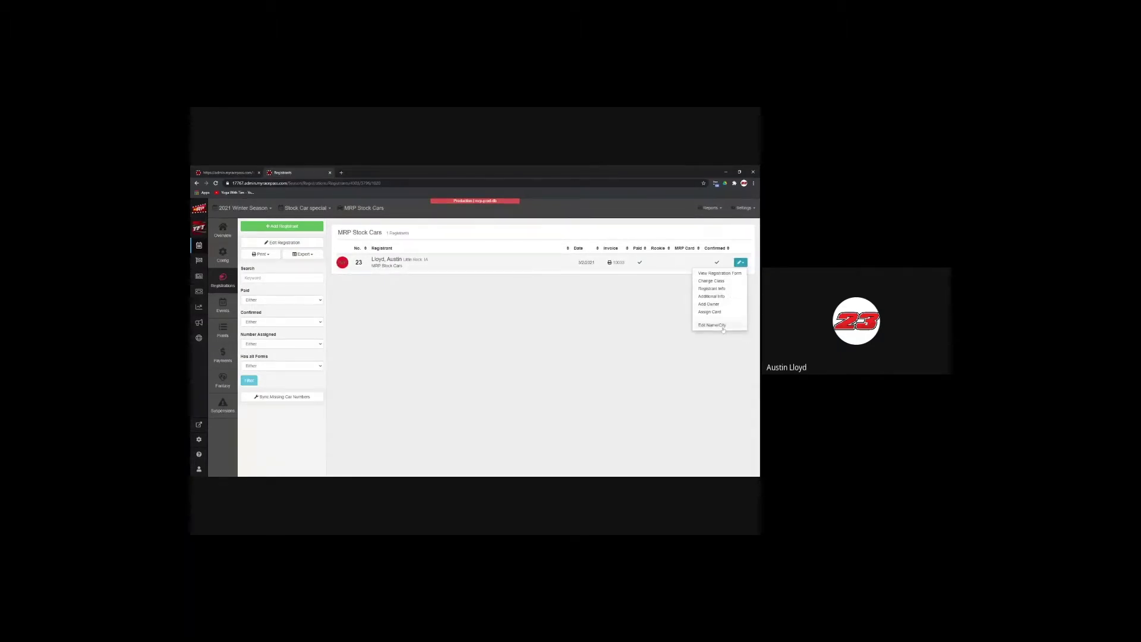
left_click(717, 297)
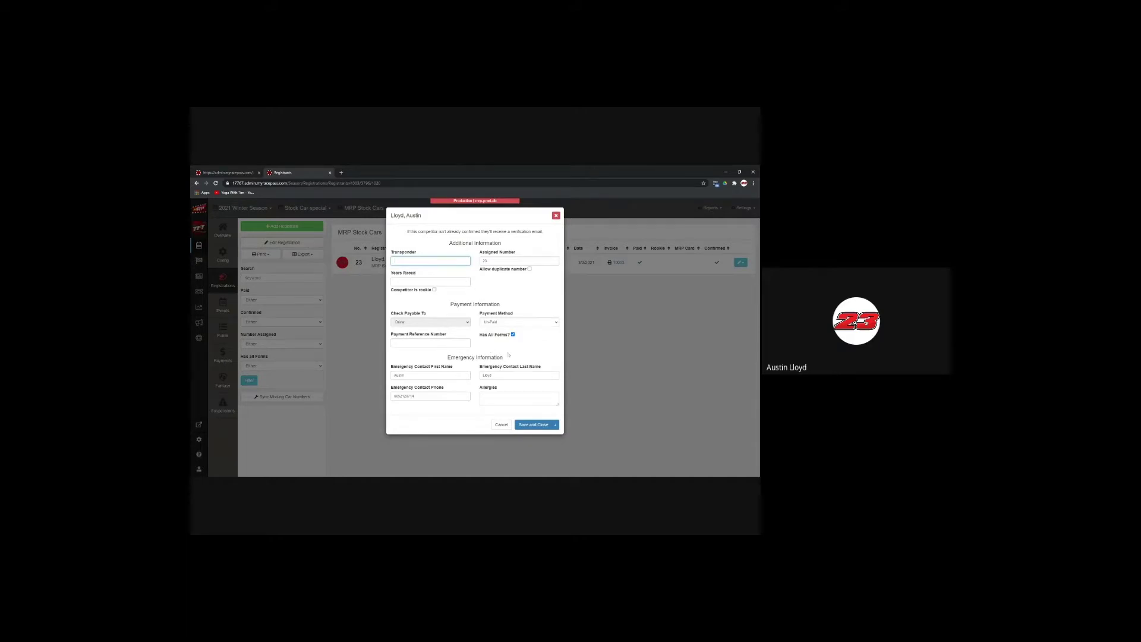
left_click(557, 215)
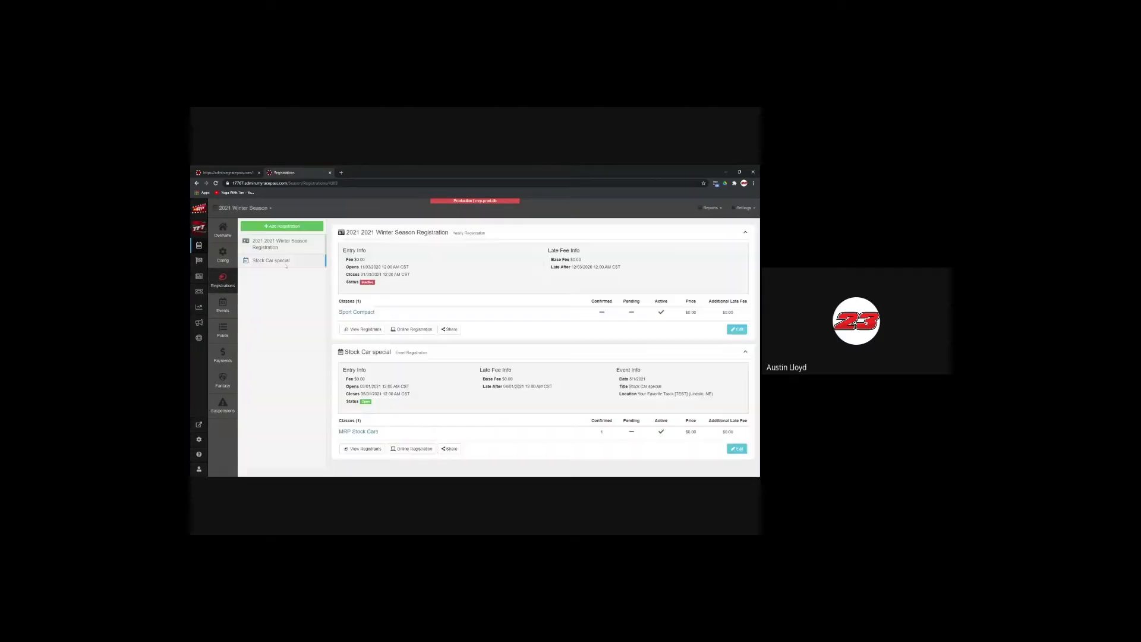
Step: Add a General Registration titled 'Pit Party' to the 2021 Winter Season registrations
left_click(285, 227)
left_click(467, 292)
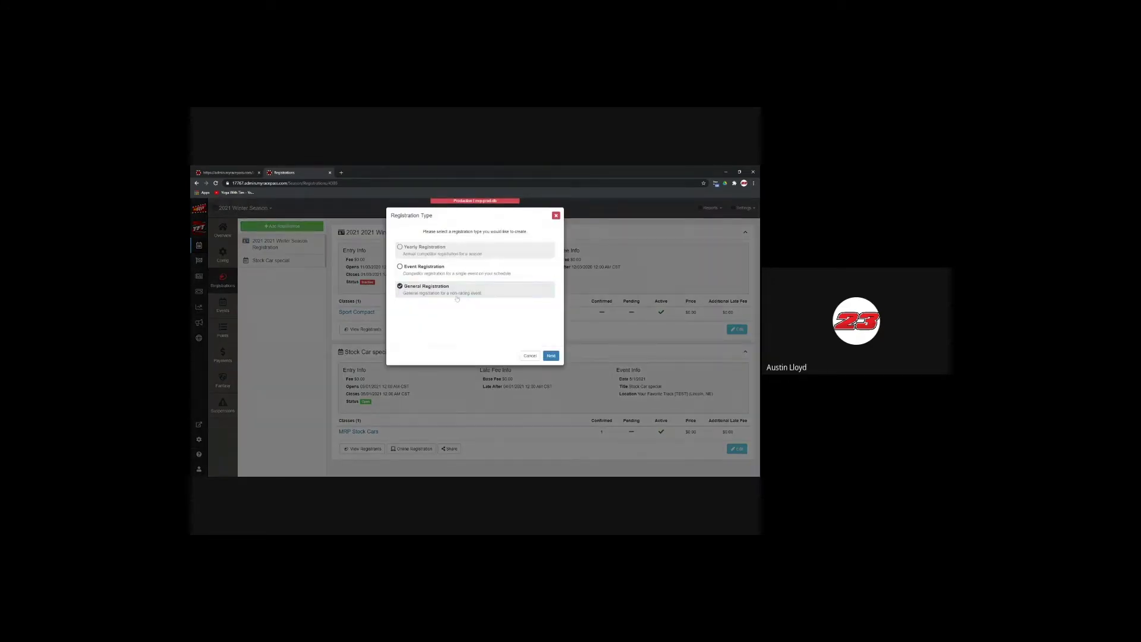
left_click(551, 355)
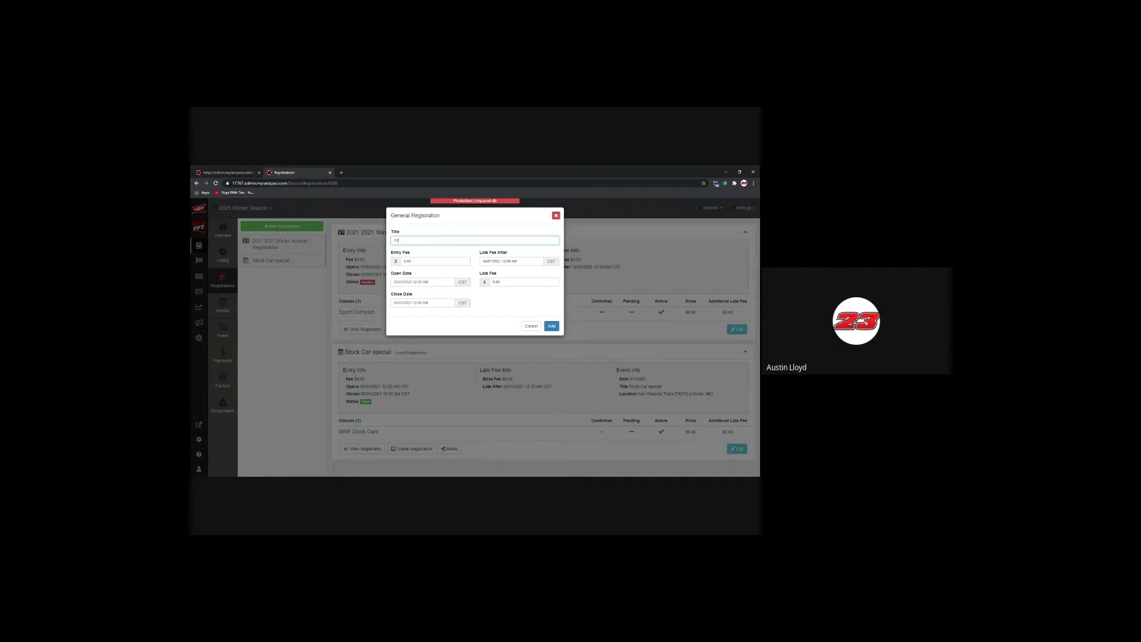
left_click(550, 327)
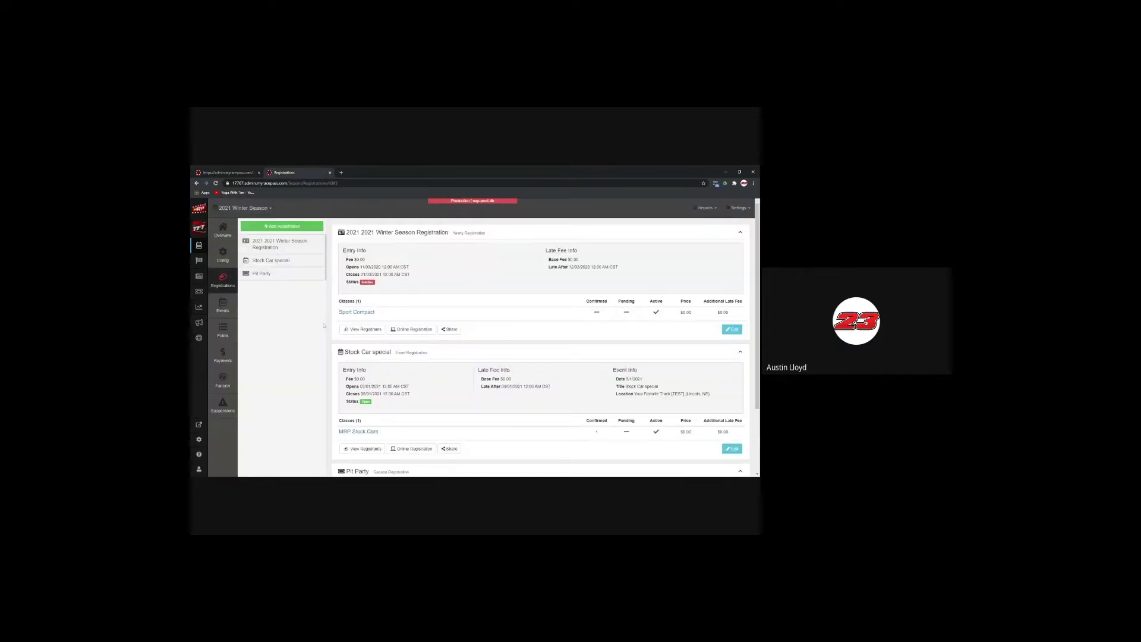
scroll(324, 326, "down", 3)
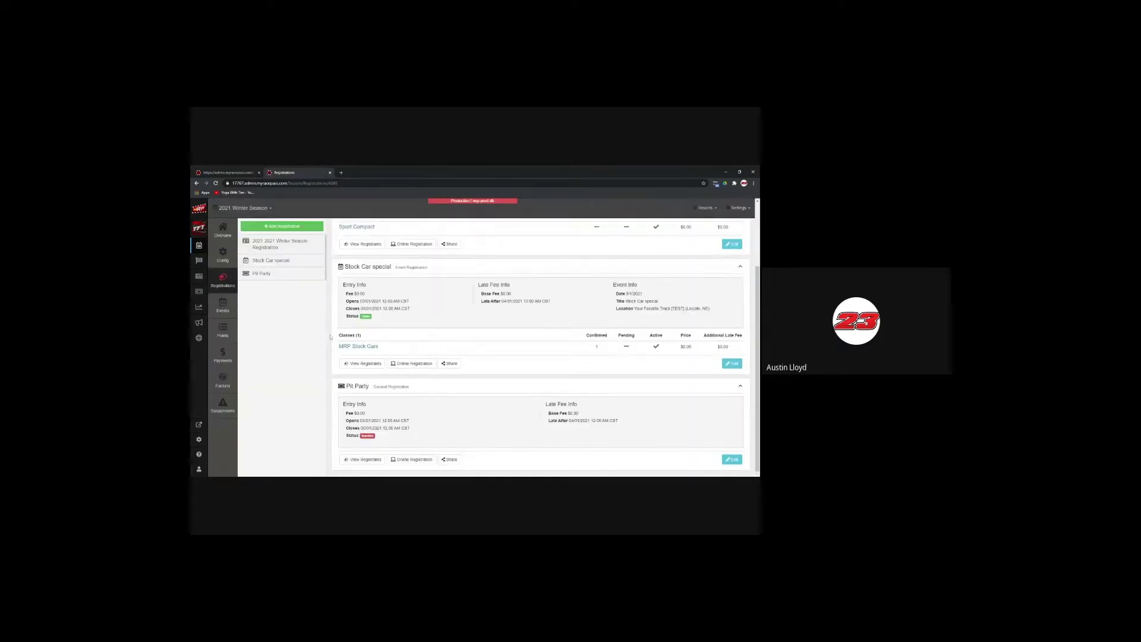
scroll(331, 337, "up", 3)
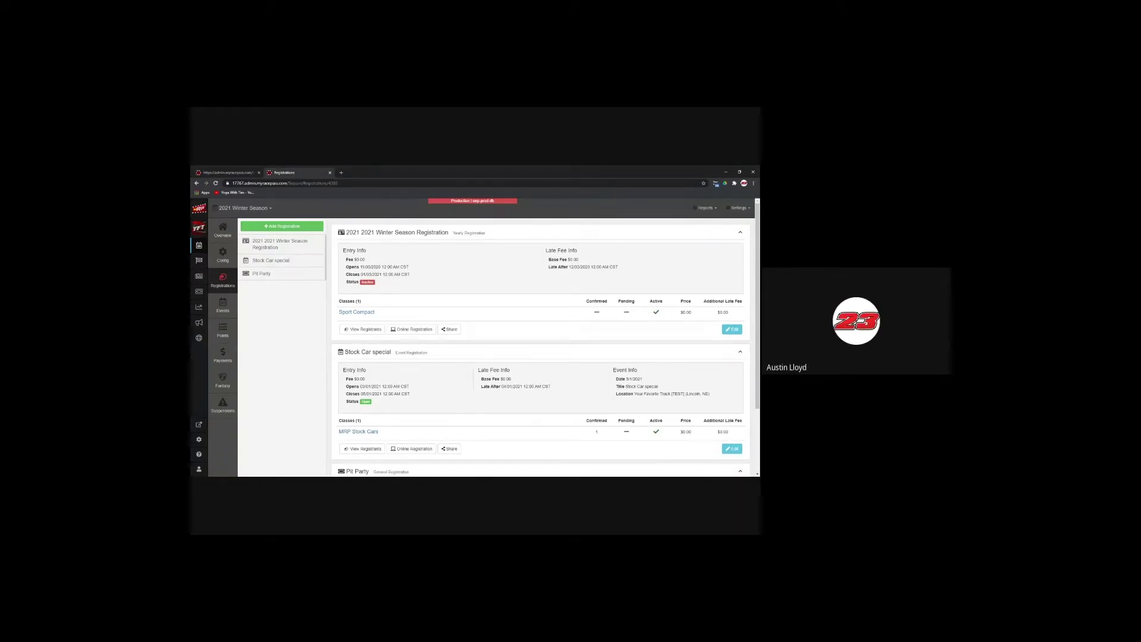
Step: List all 2021 Winter Season events, open Stock Car special, then return to the Overview
left_click(198, 262)
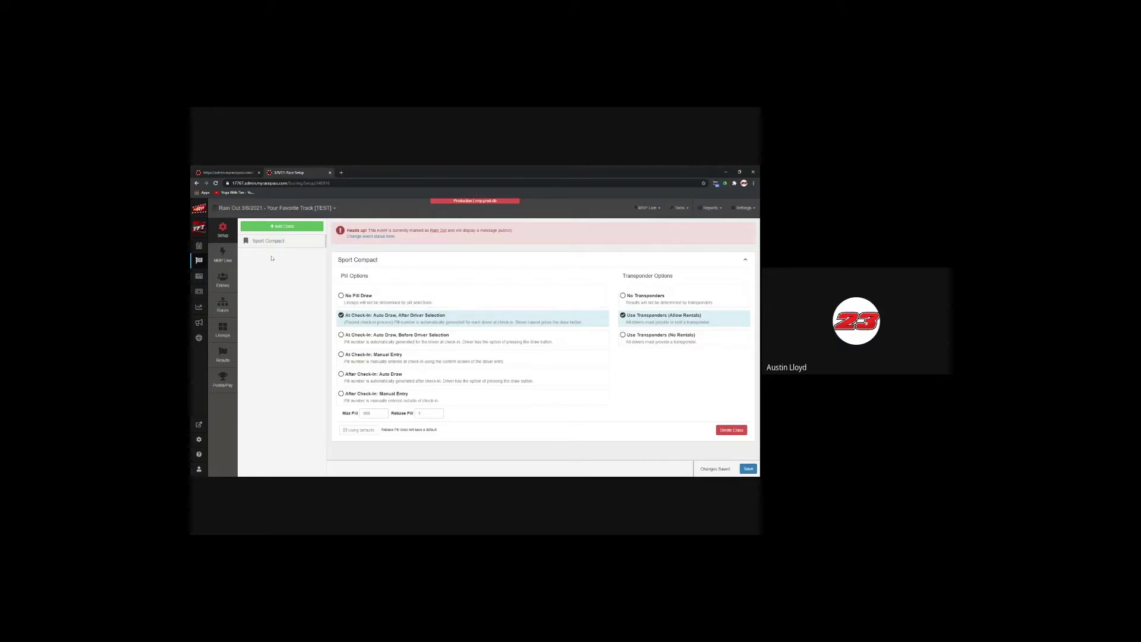
left_click(275, 208)
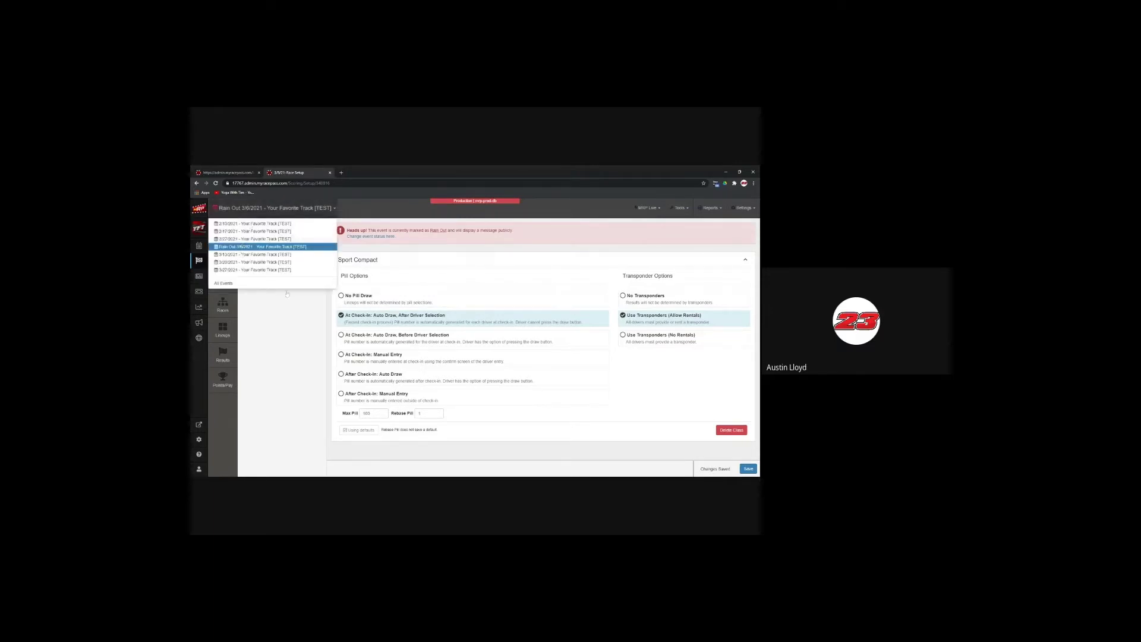
left_click(224, 283)
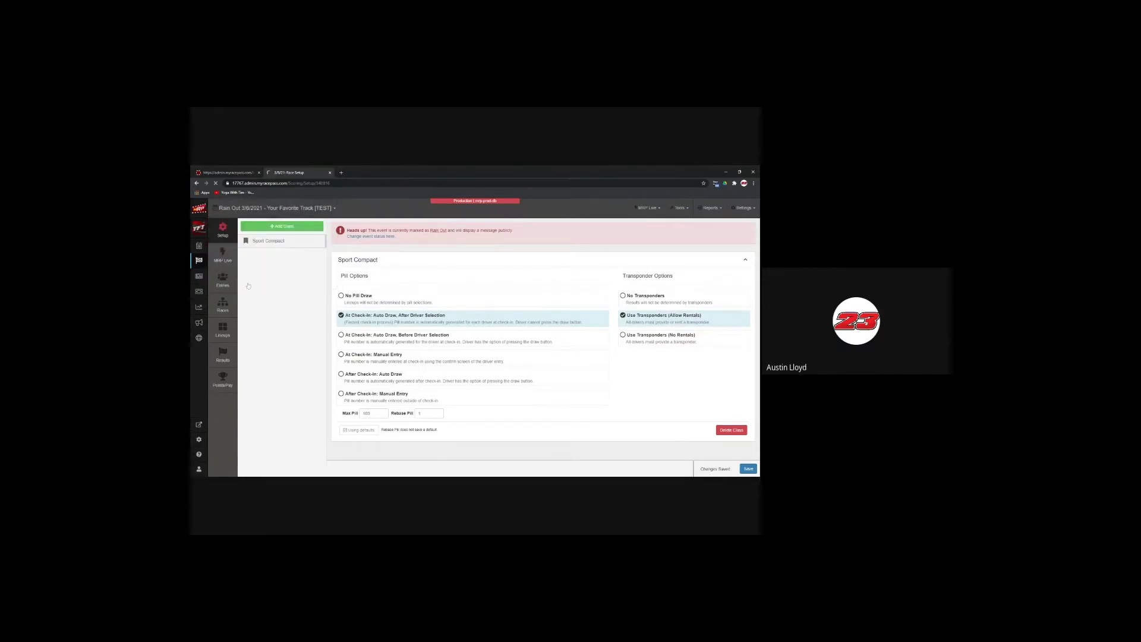
left_click(243, 208)
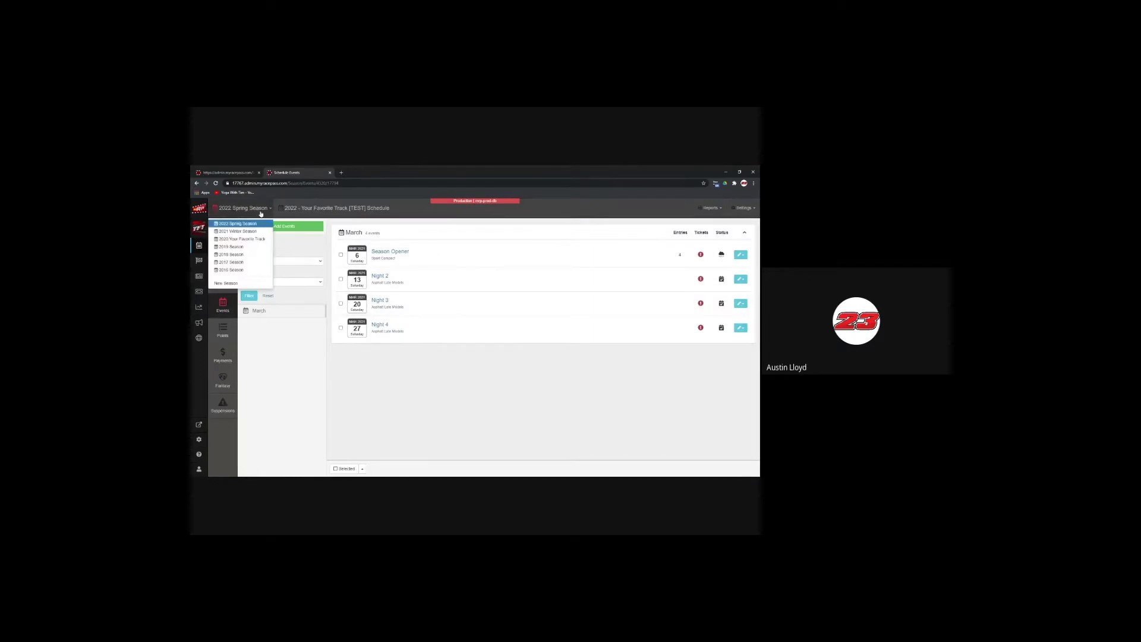
left_click(262, 232)
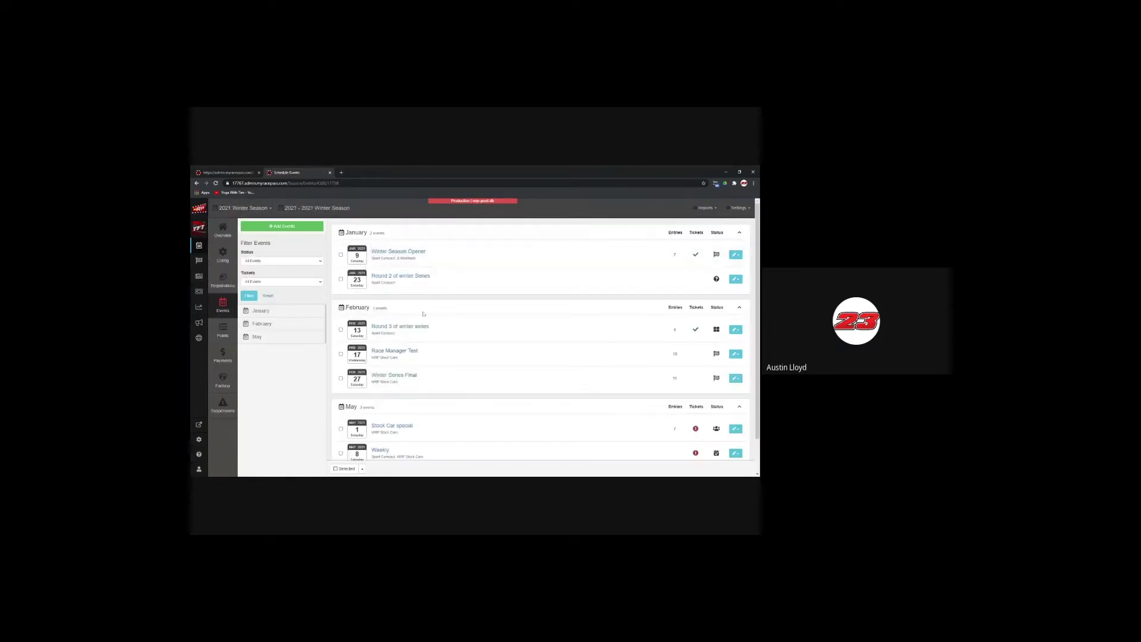
scroll(461, 333, "down", 2)
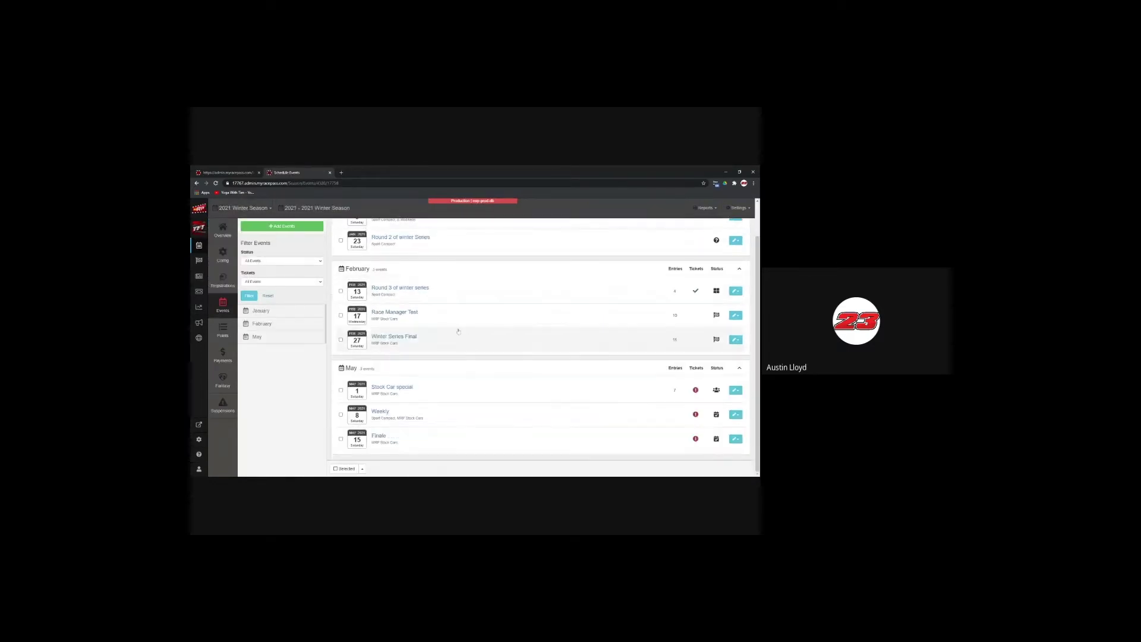
left_click(393, 387)
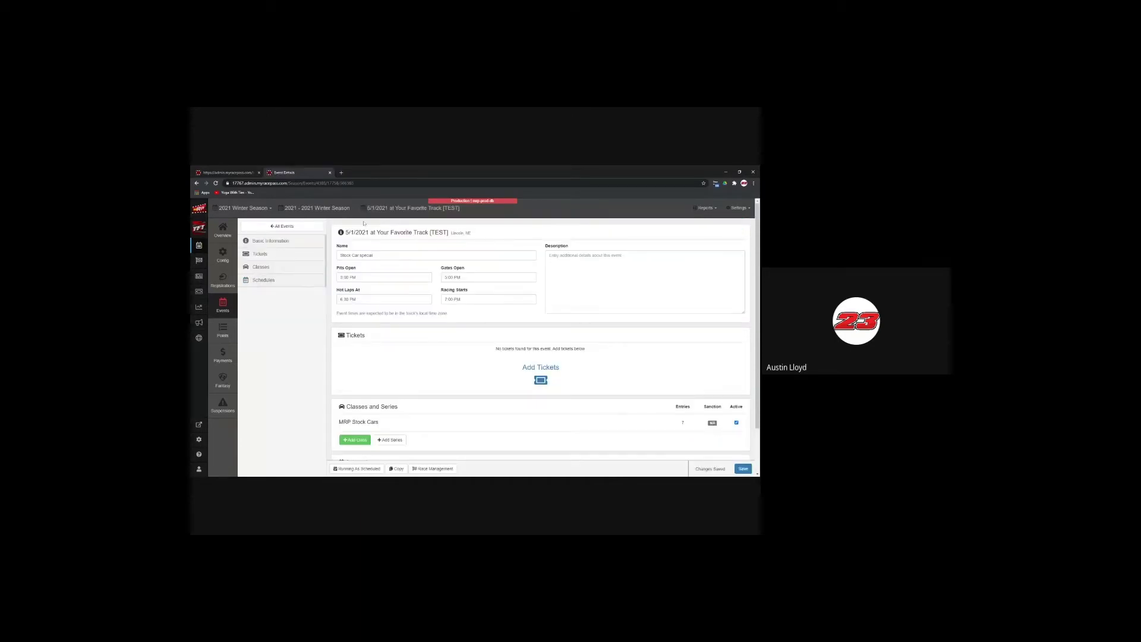
left_click(224, 231)
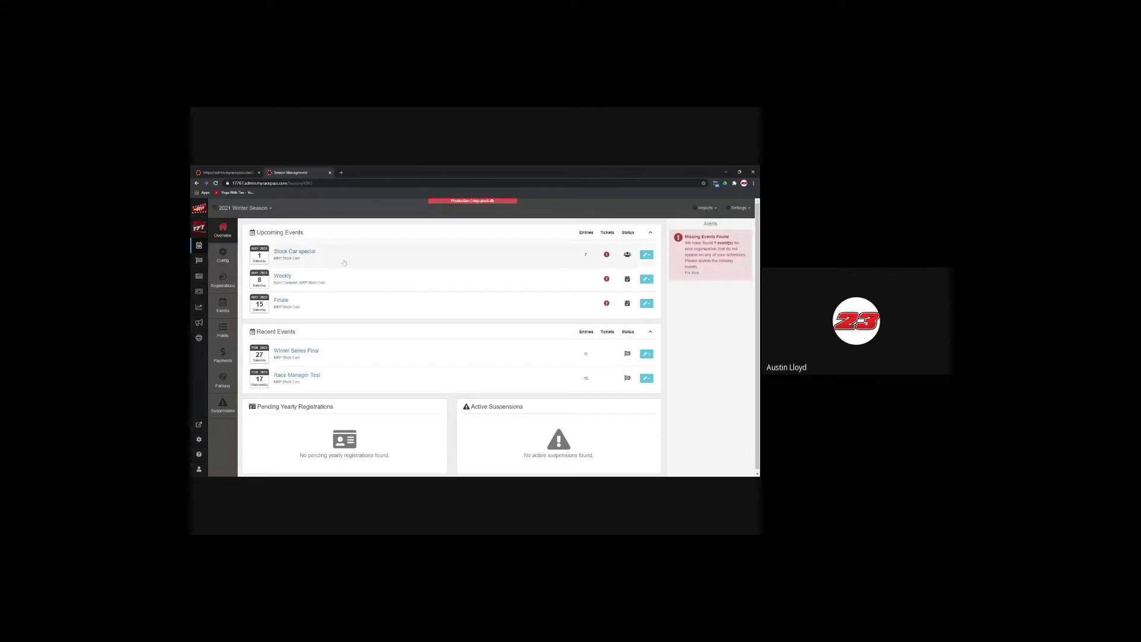
Step: Open race setup for the rained-out 3/6/2021 event and expand the event selector
left_click(199, 261)
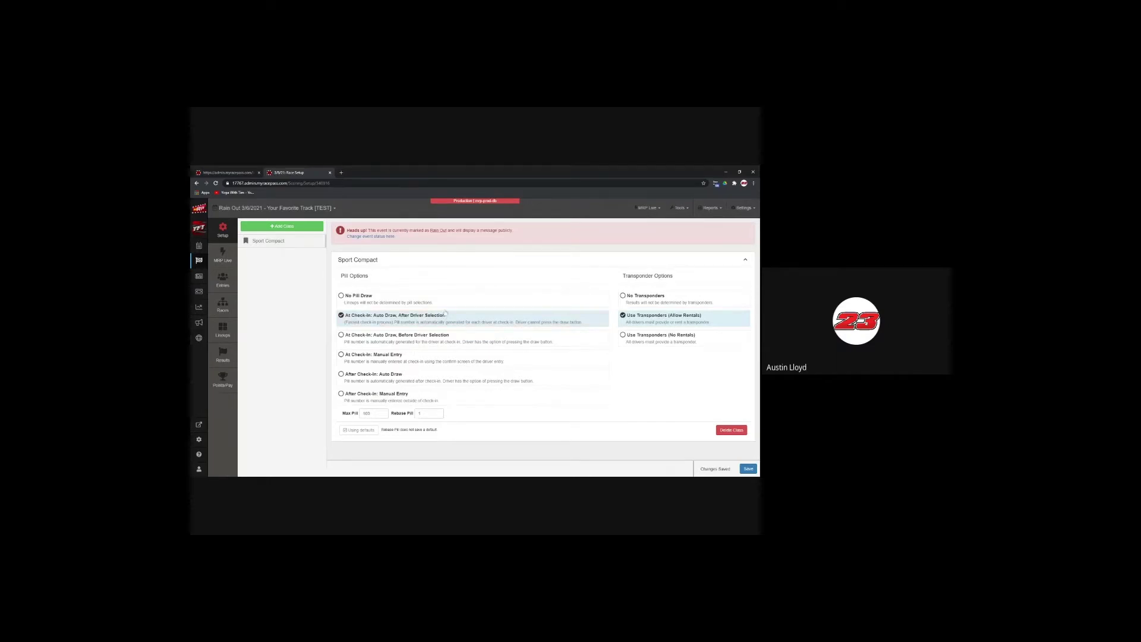
left_click(293, 209)
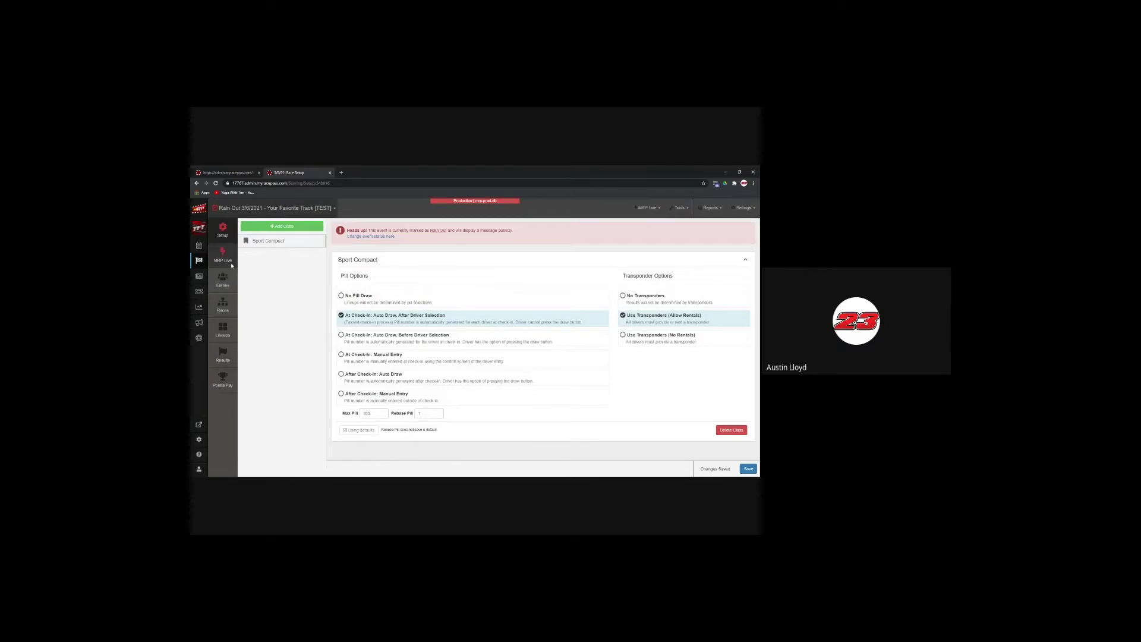
Step: Open race setup for the 5/1/2021 Stock Car special; require transponders, no rentals, for MRP Stock Cars
left_click(198, 251)
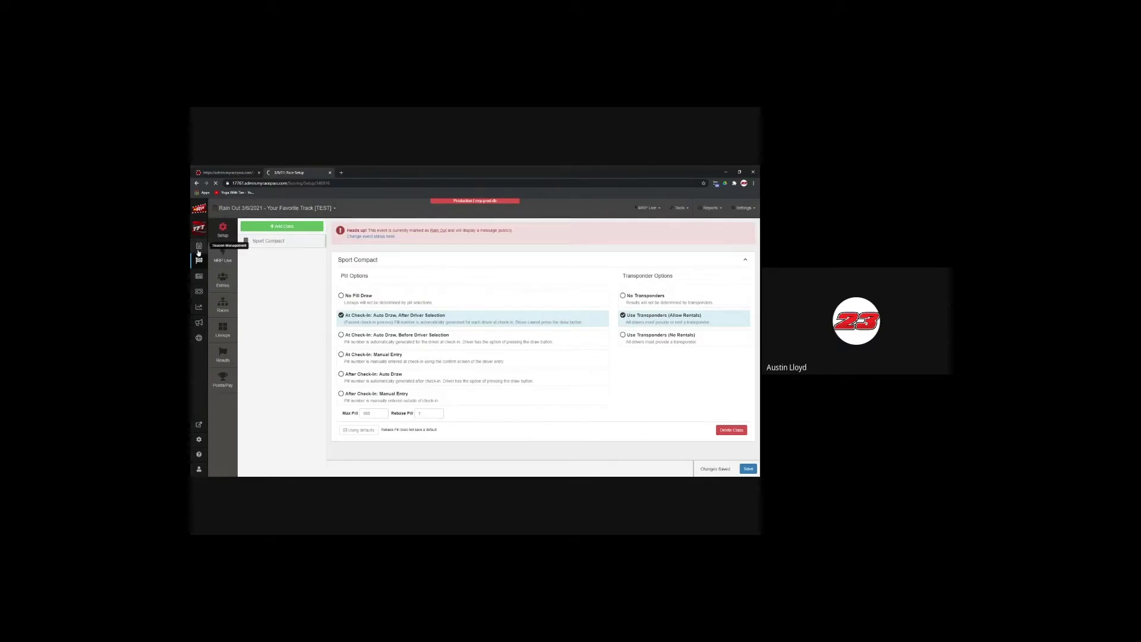
left_click(227, 307)
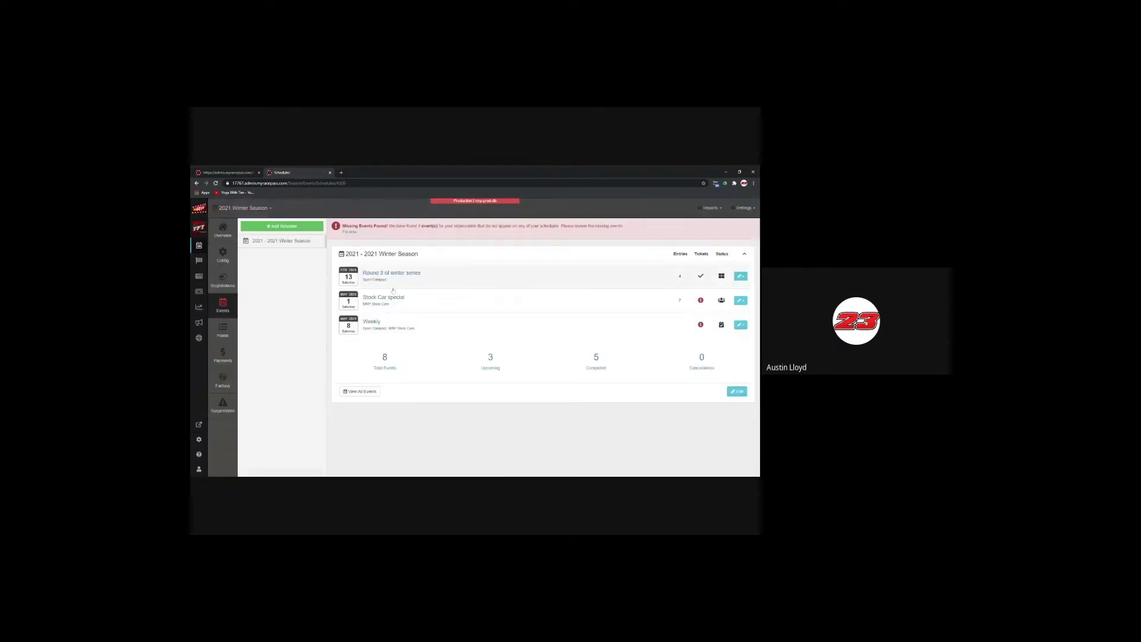
left_click(377, 299)
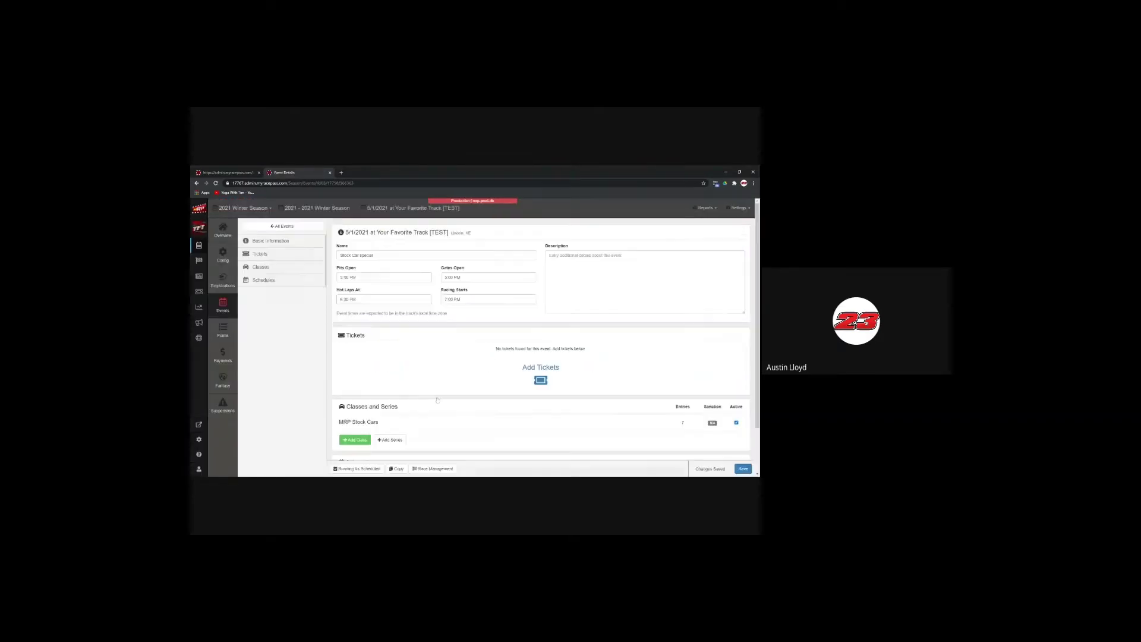
scroll(369, 285, "down", 1)
left_click(357, 273)
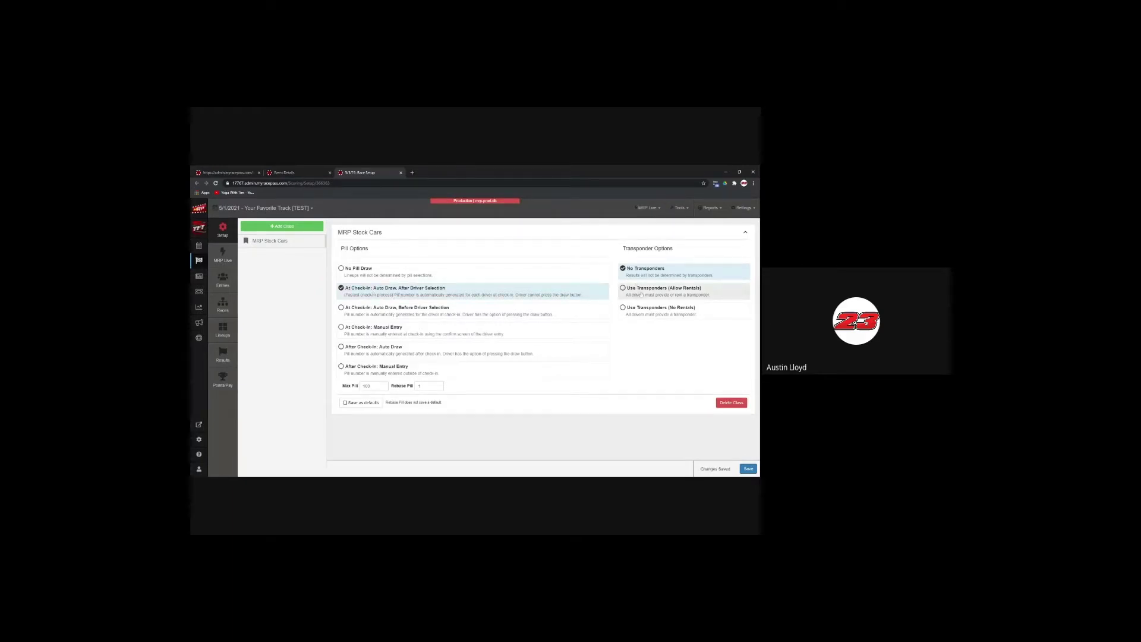
left_click(647, 310)
Step: Save the MRP Stock Cars transponder change and scroll the MRP Live page's lineup options
left_click(748, 469)
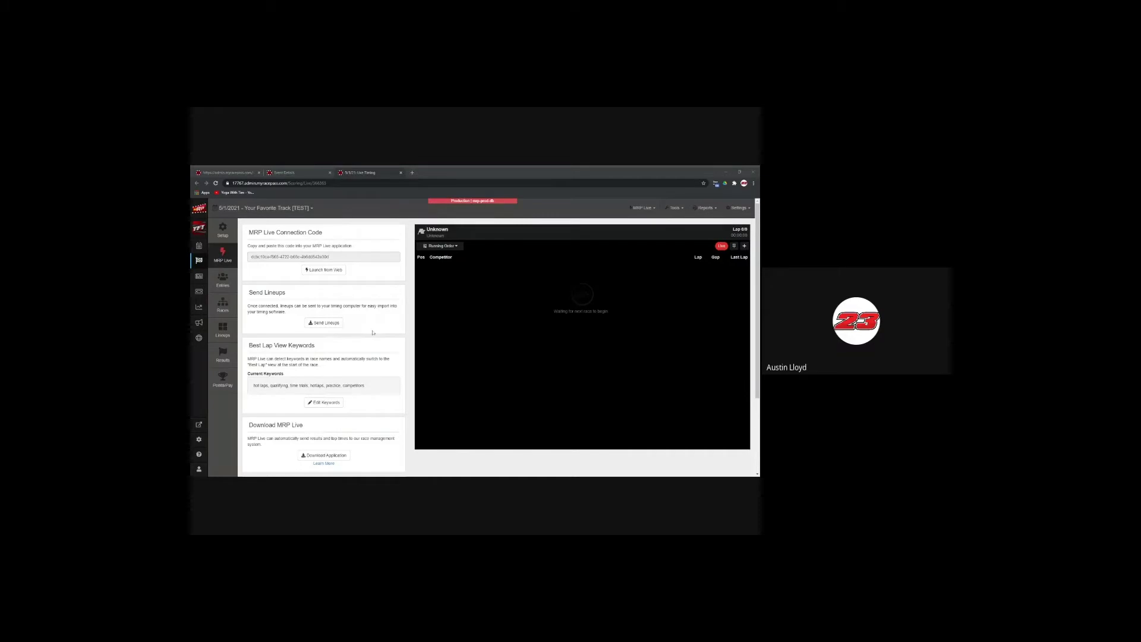
scroll(375, 333, "down", 2)
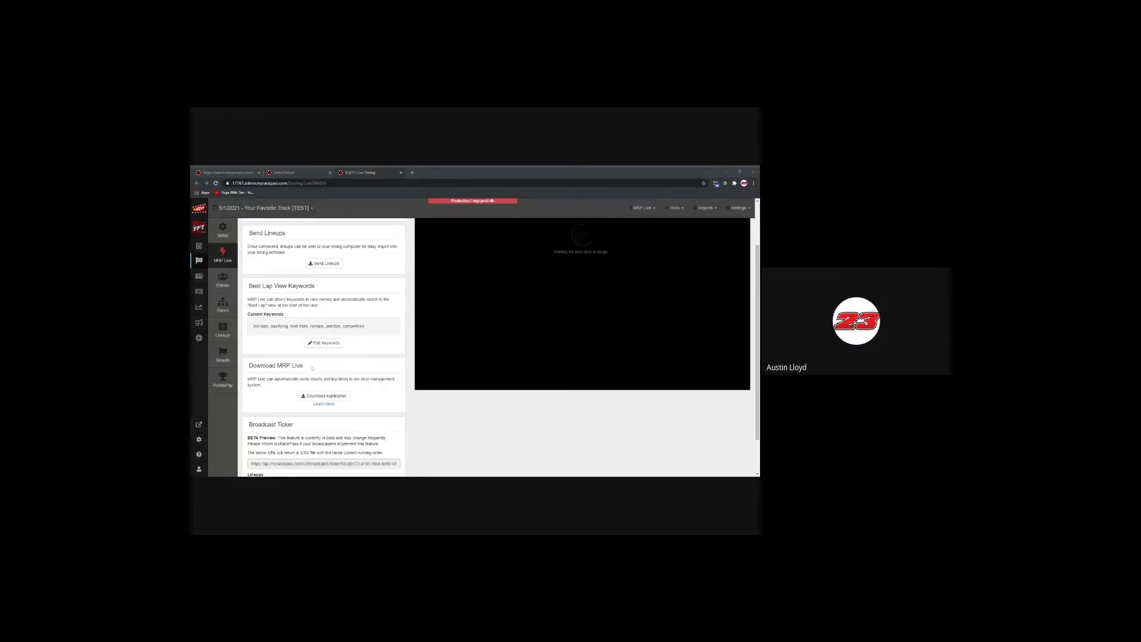
Step: Leave MRP Live and open the Entries page for the 5/1/2021 MRP Stock Cars event
scroll(312, 368, "down", 2)
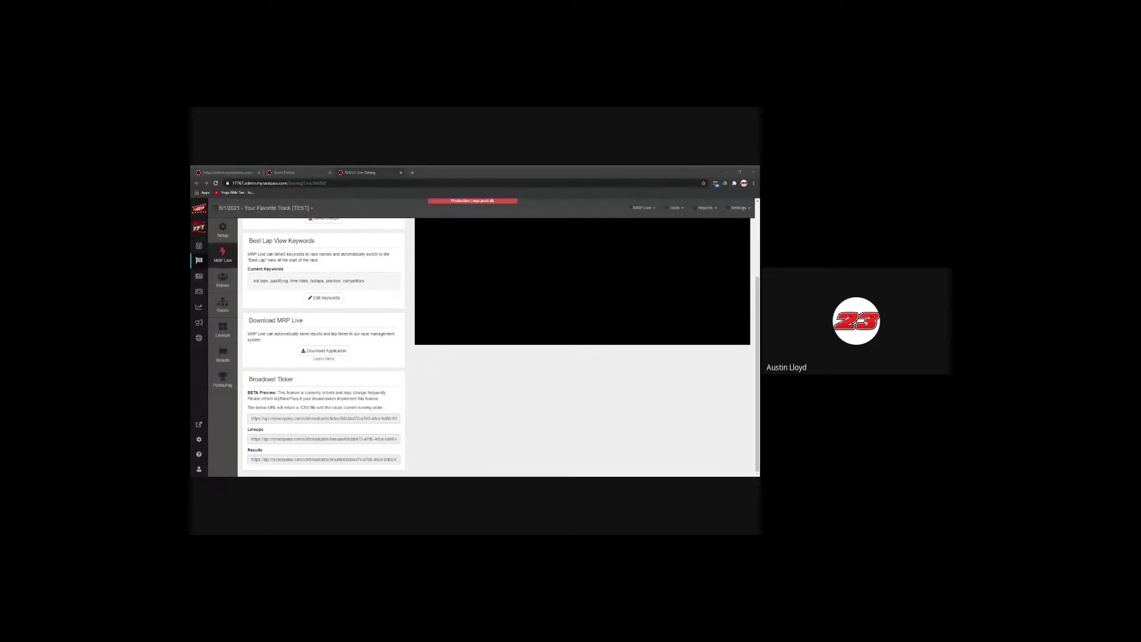
scroll(388, 343, "up", 3)
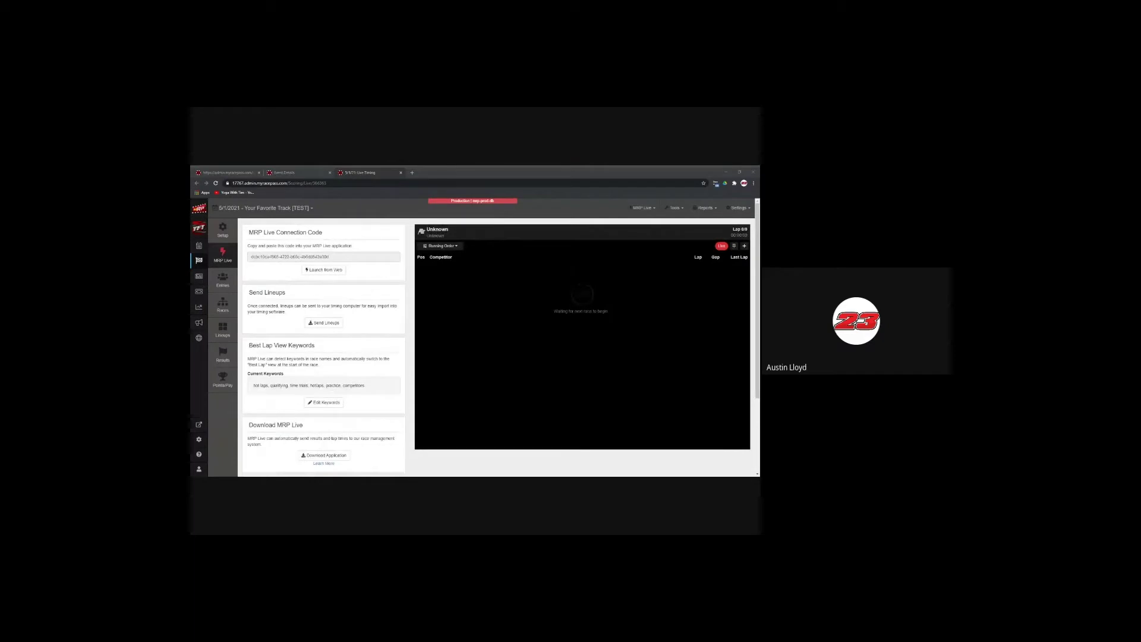
left_click(223, 280)
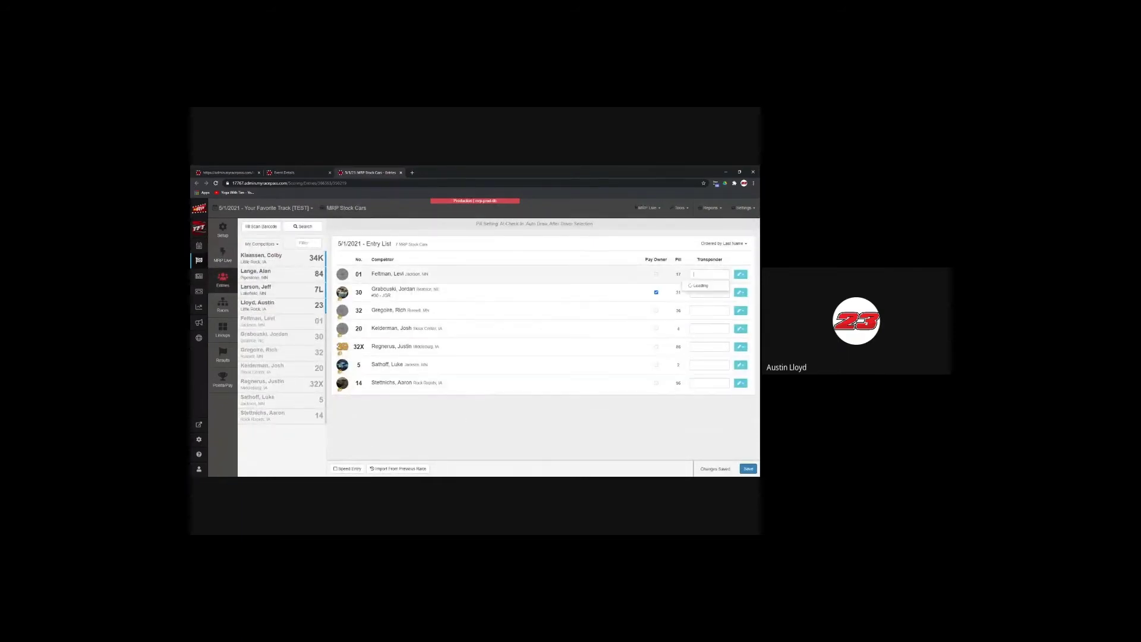
Step: Look at car 01's transponder suggestions, then choose the 34K competitor from My Competitors
left_click(710, 274)
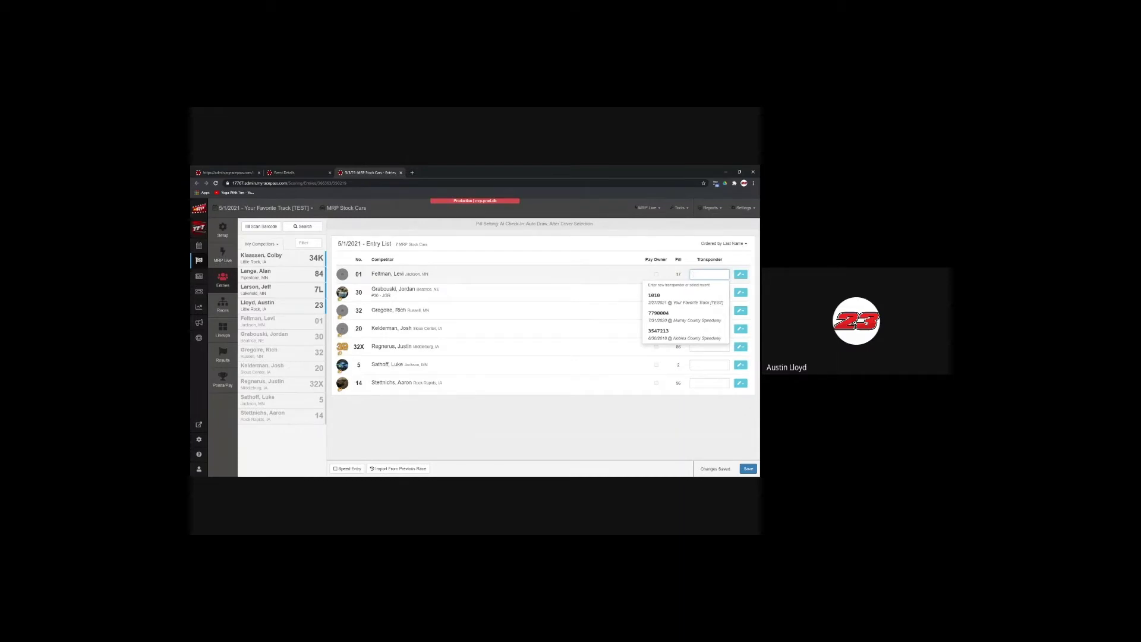
left_click(657, 292)
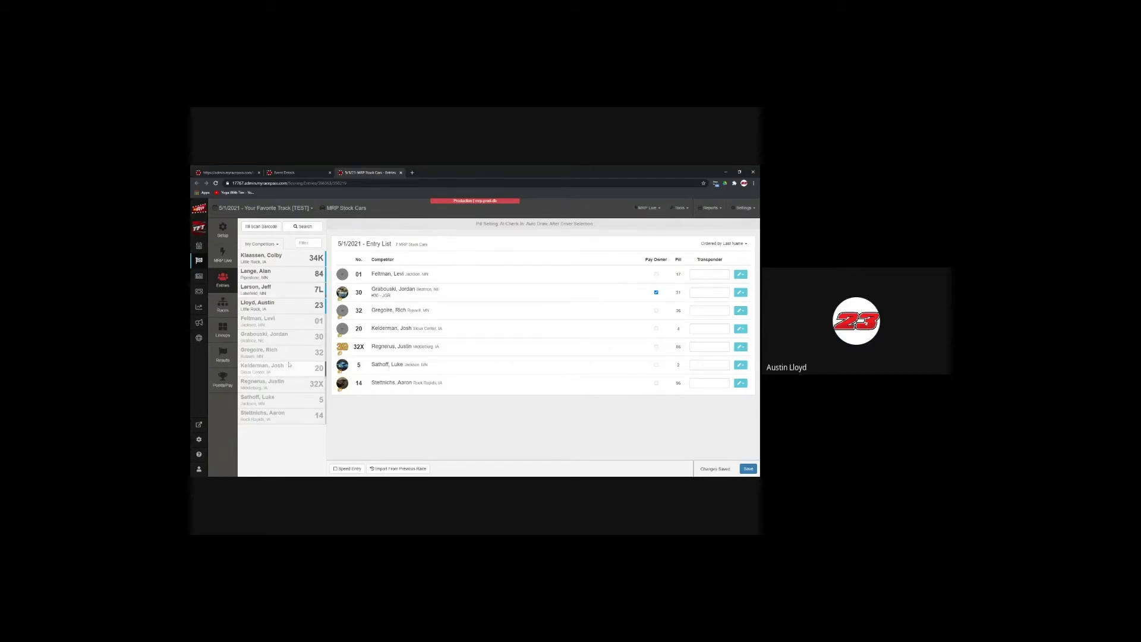
left_click(273, 260)
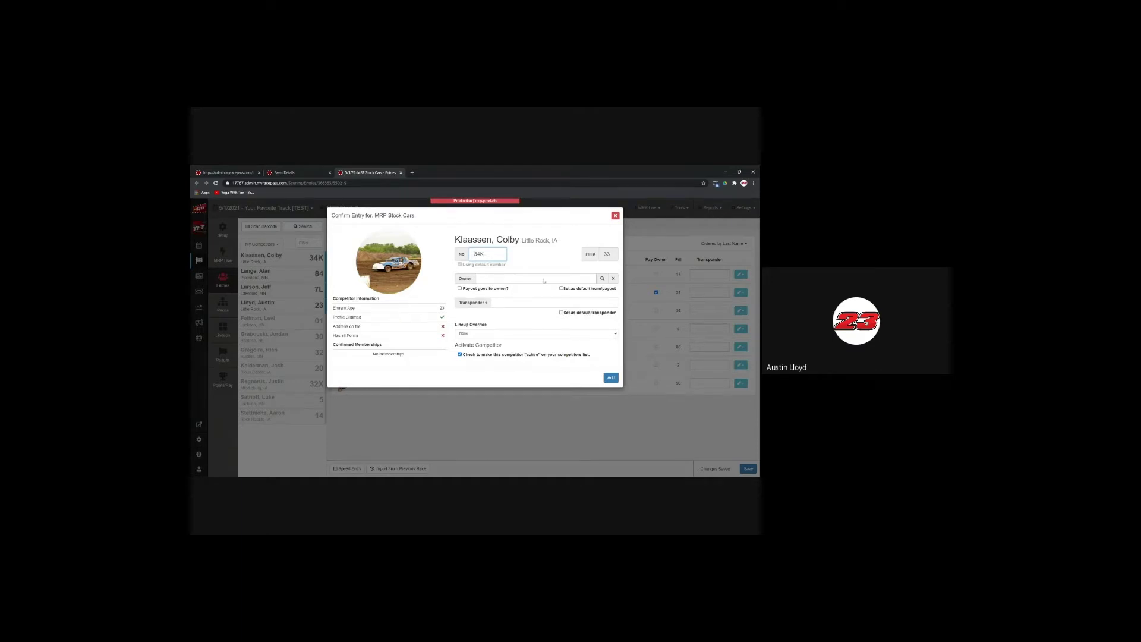
Step: Send the 34K entry's payout to the owner and assign it transponder 1003
left_click(602, 279)
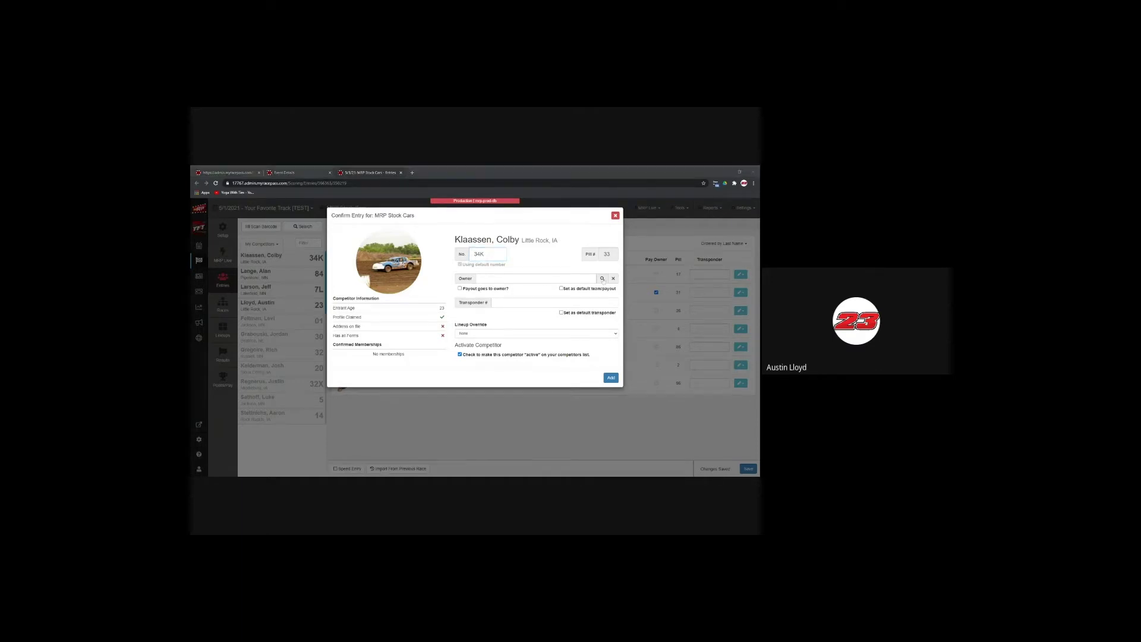
left_click(459, 289)
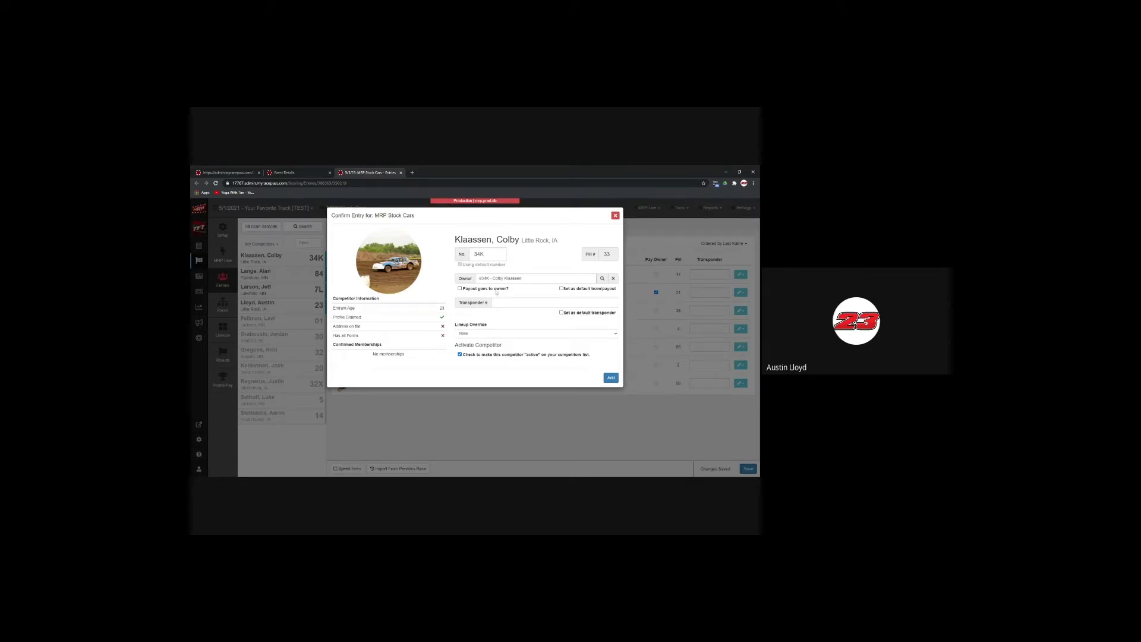
left_click(535, 303)
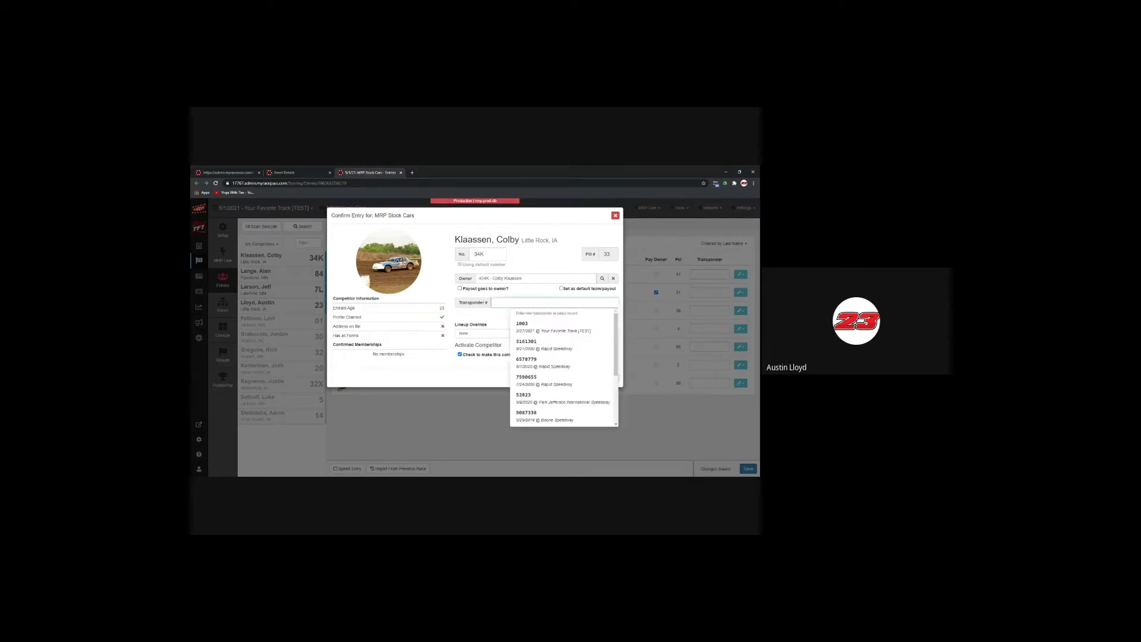
left_click(526, 325)
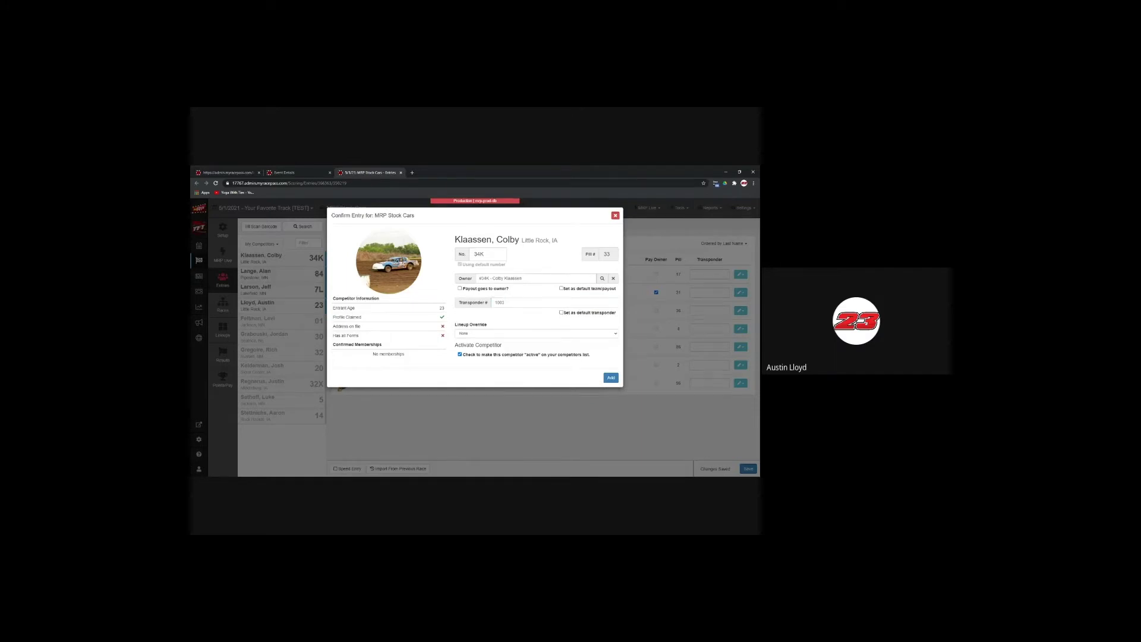
left_click(535, 303)
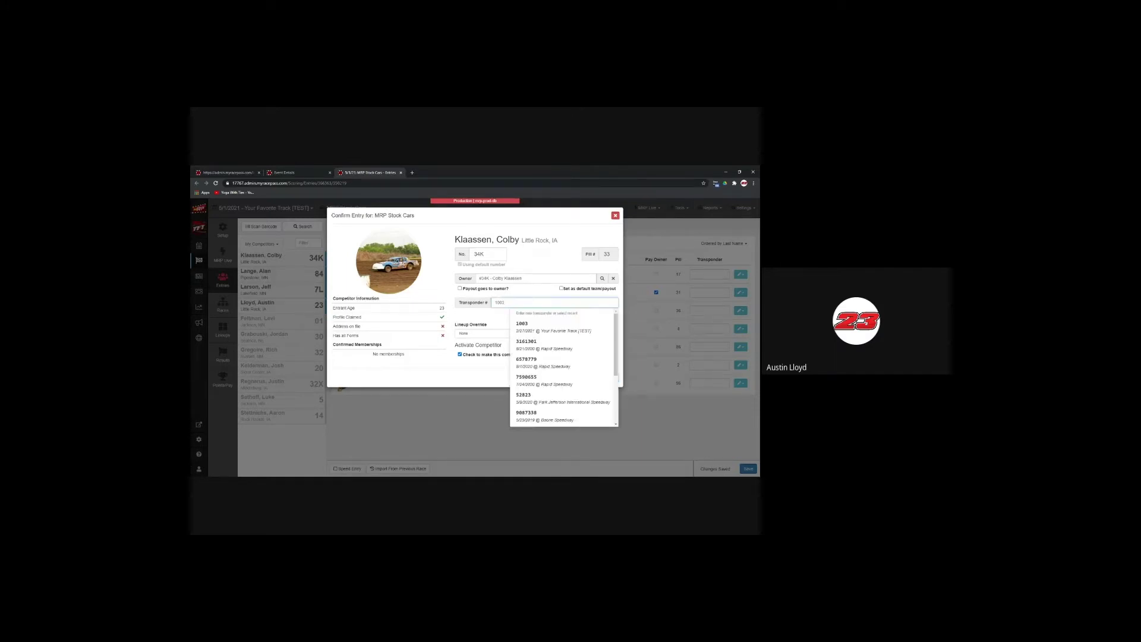
left_click(534, 326)
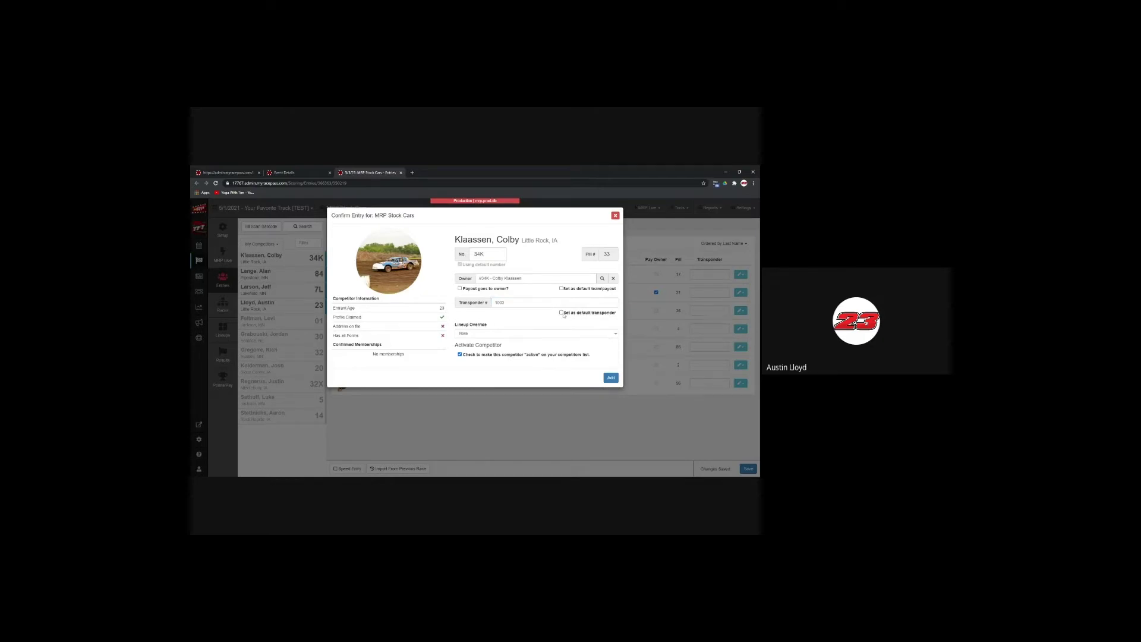
Step: Leave Lineup Override at None and add the 34K competitor to the entry list
left_click(512, 337)
left_click(522, 334)
left_click(611, 378)
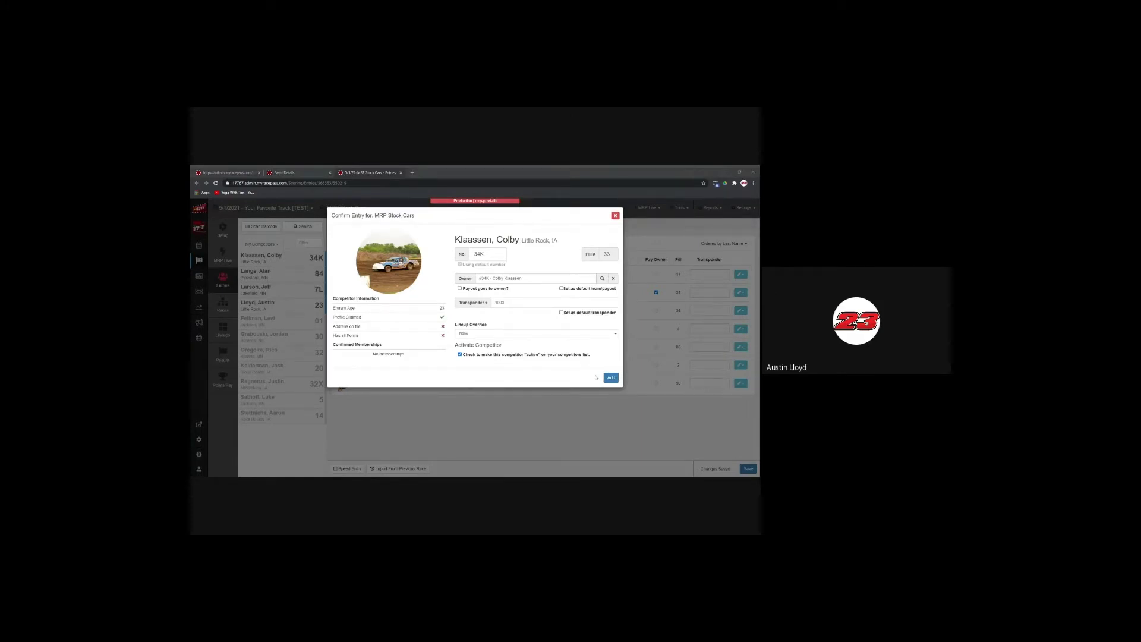
left_click(606, 380)
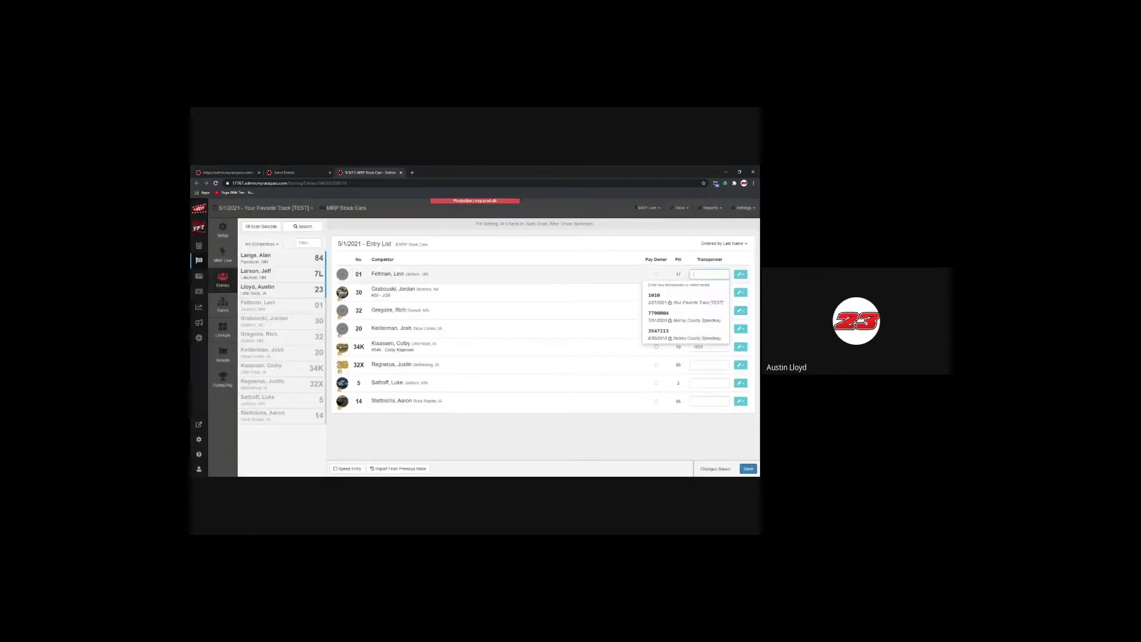
Step: Set transponders 1010 for car 01, 1001 for car 30 and 1002 for car 32
left_click(690, 299)
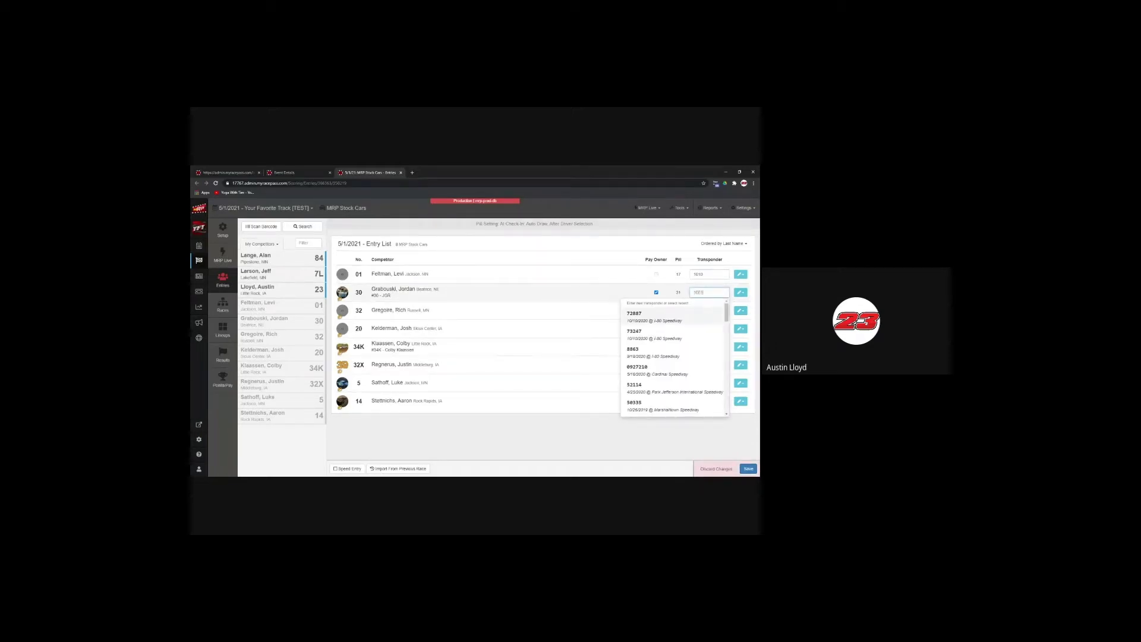
left_click(709, 311)
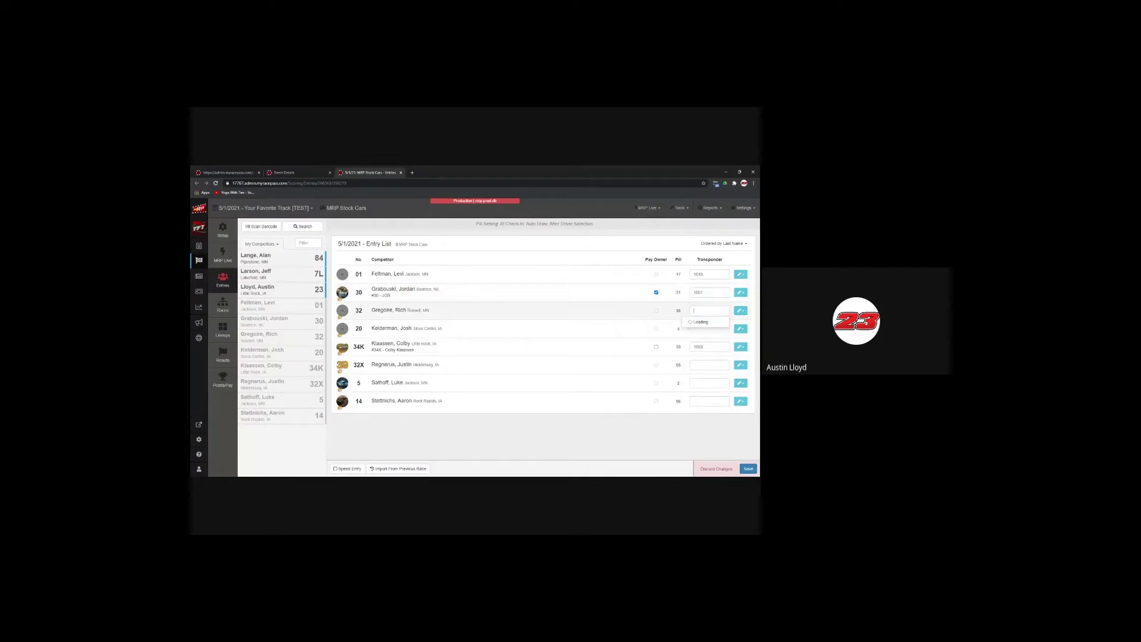
type("1002")
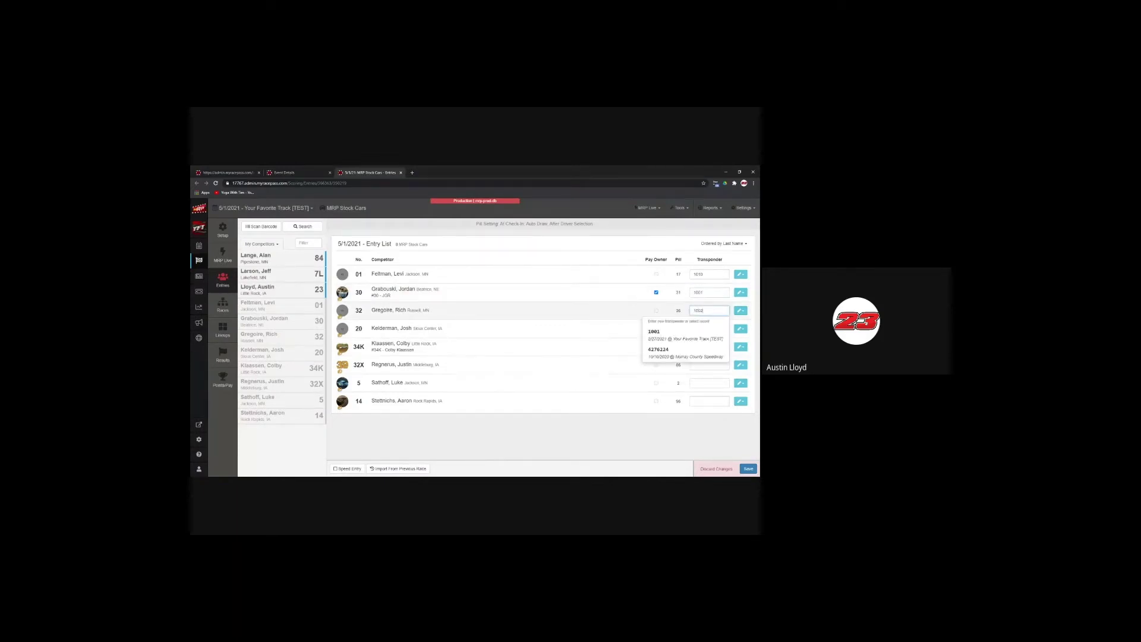
left_click(694, 337)
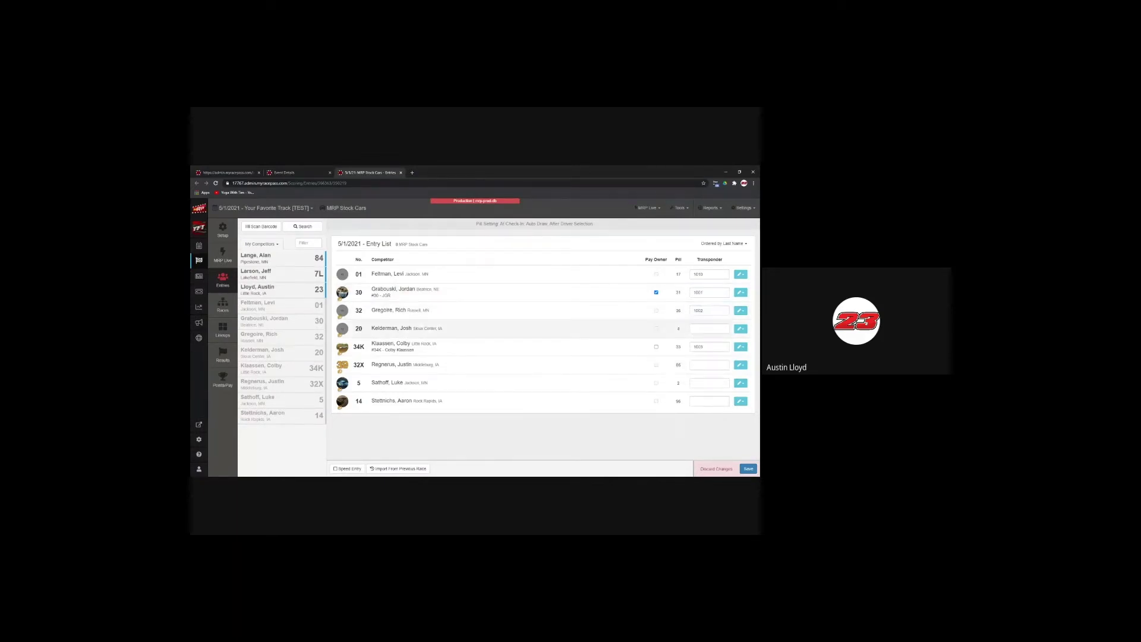
Step: Fill transponders 1004 (car 20), 1003 (34K), 1005 (32X), 1006 (car 5) and 1007 (car 14)
left_click(709, 329)
type("1004")
key("Tab")
type("1003")
key("Tab")
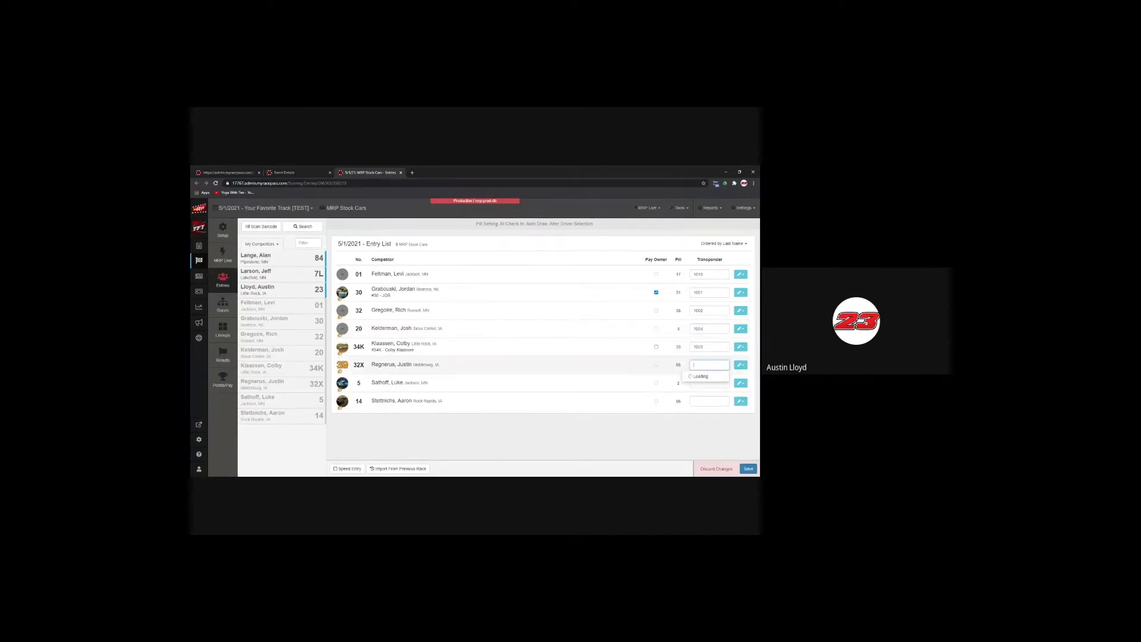
type("1005")
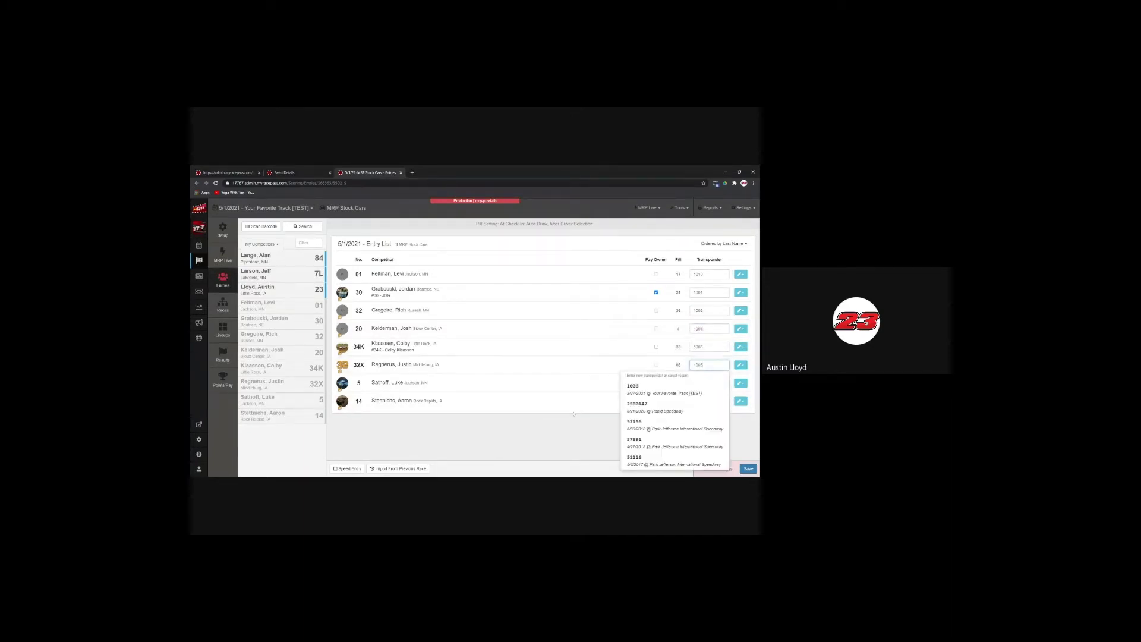
key("Tab")
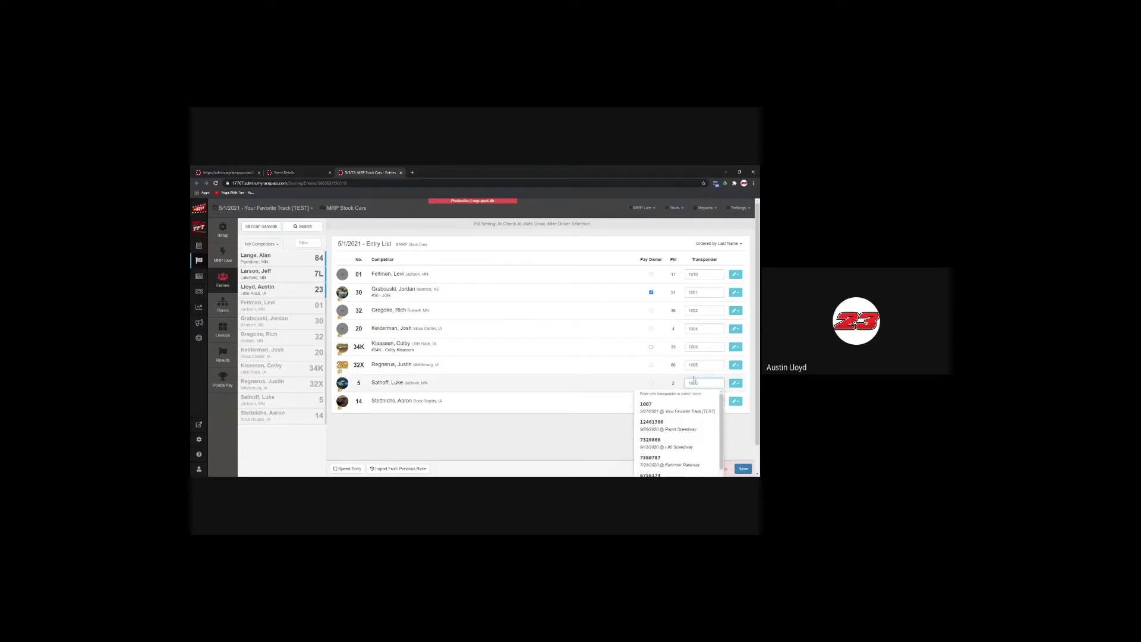
key("Tab")
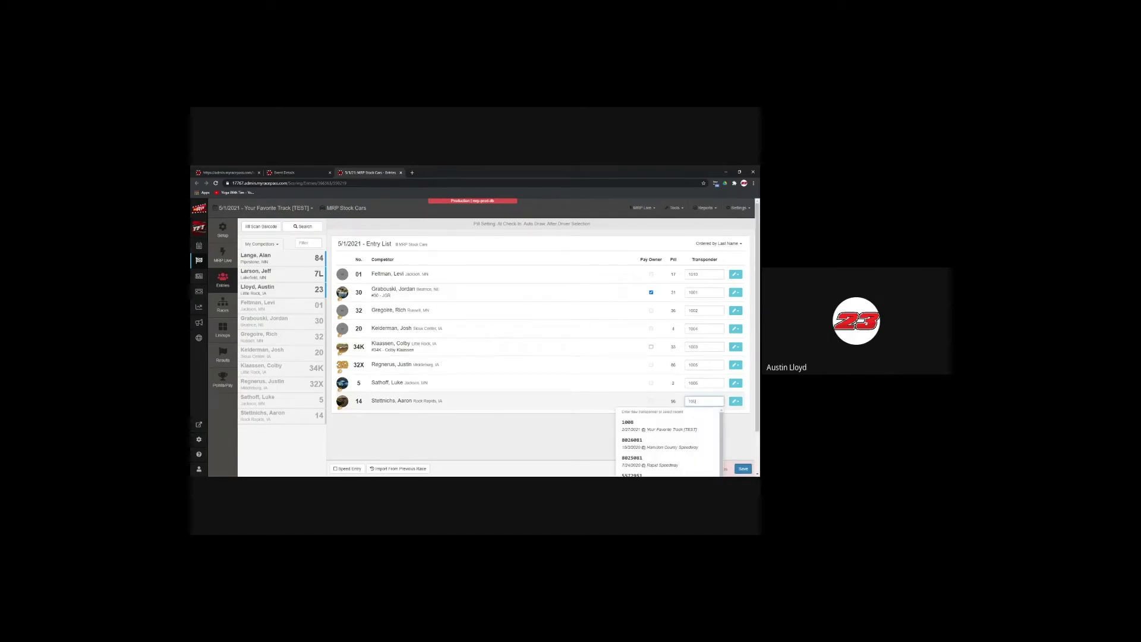
left_click(598, 438)
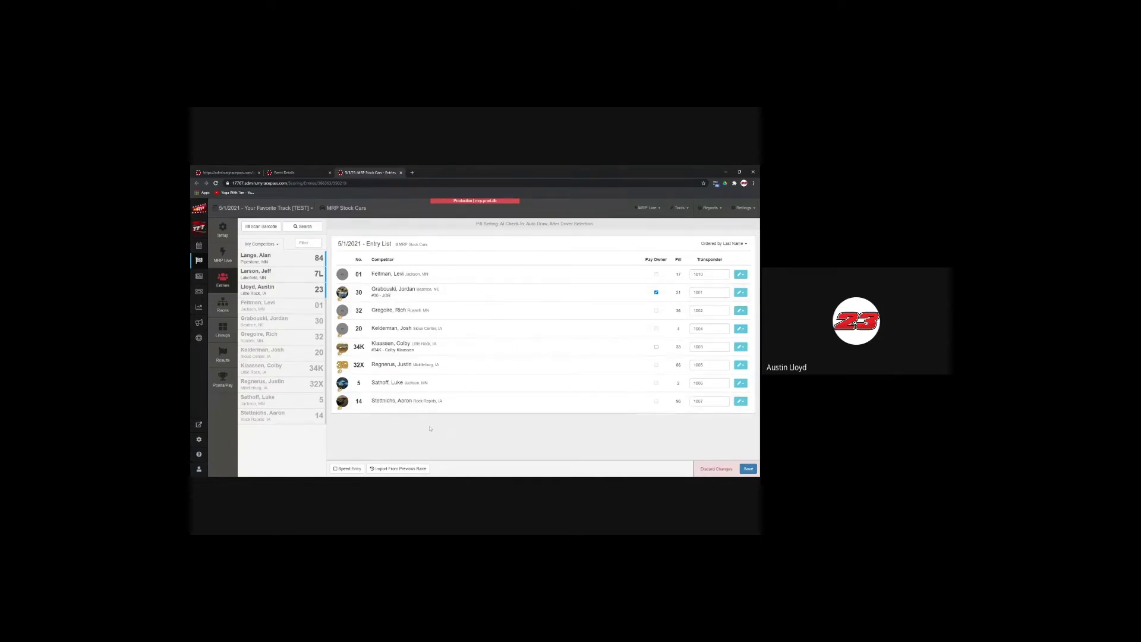
left_click(266, 244)
left_click(266, 264)
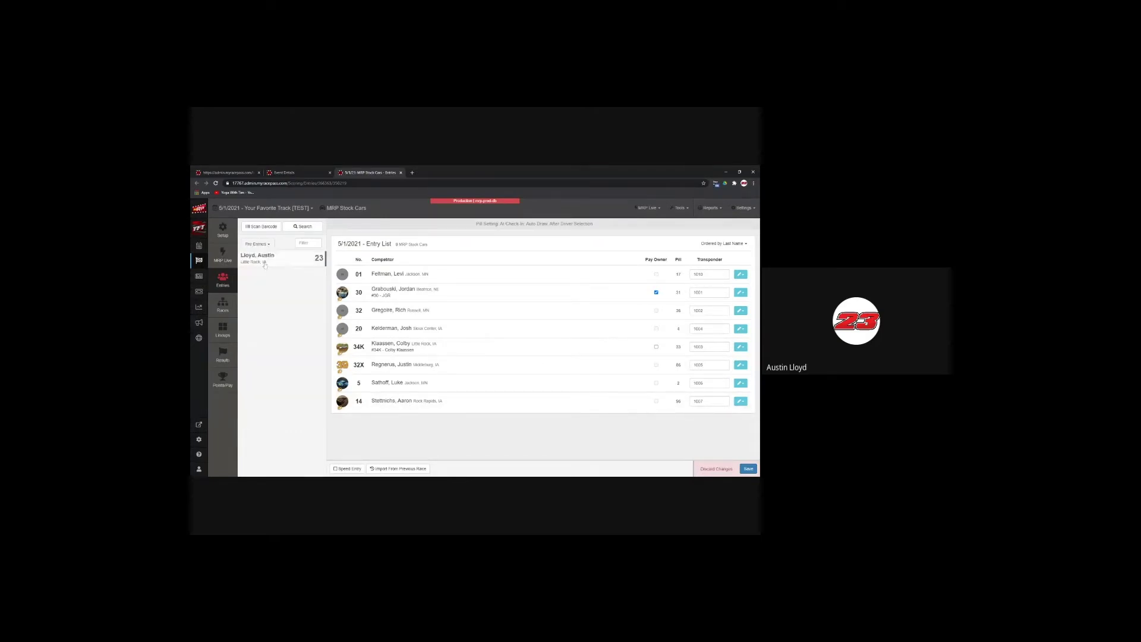
left_click(257, 244)
left_click(267, 273)
left_click(257, 245)
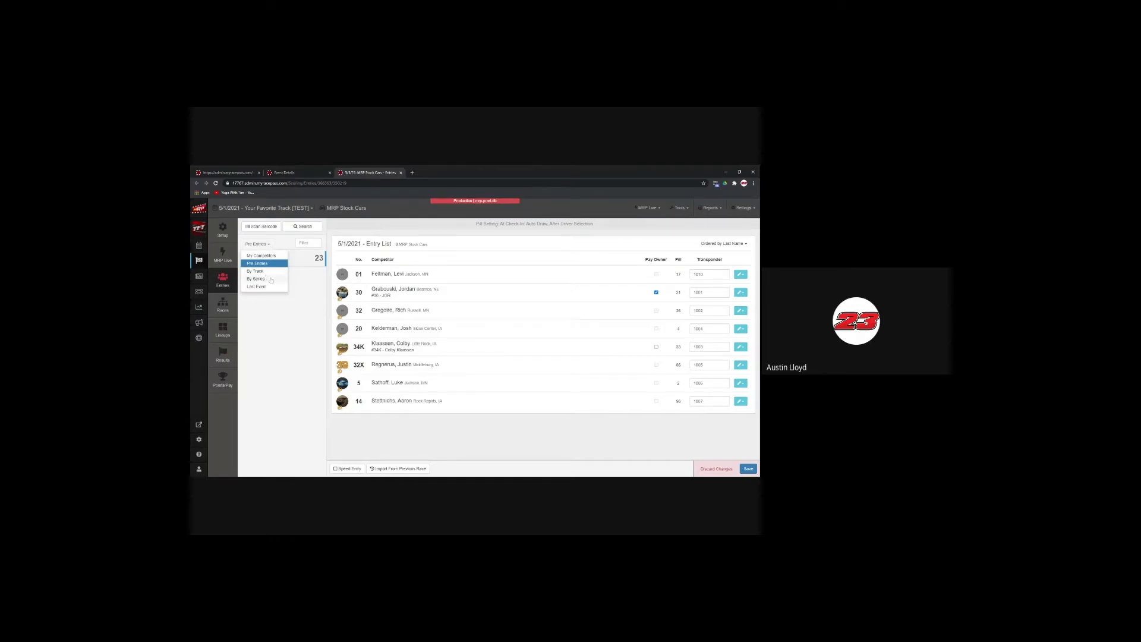
left_click(270, 280)
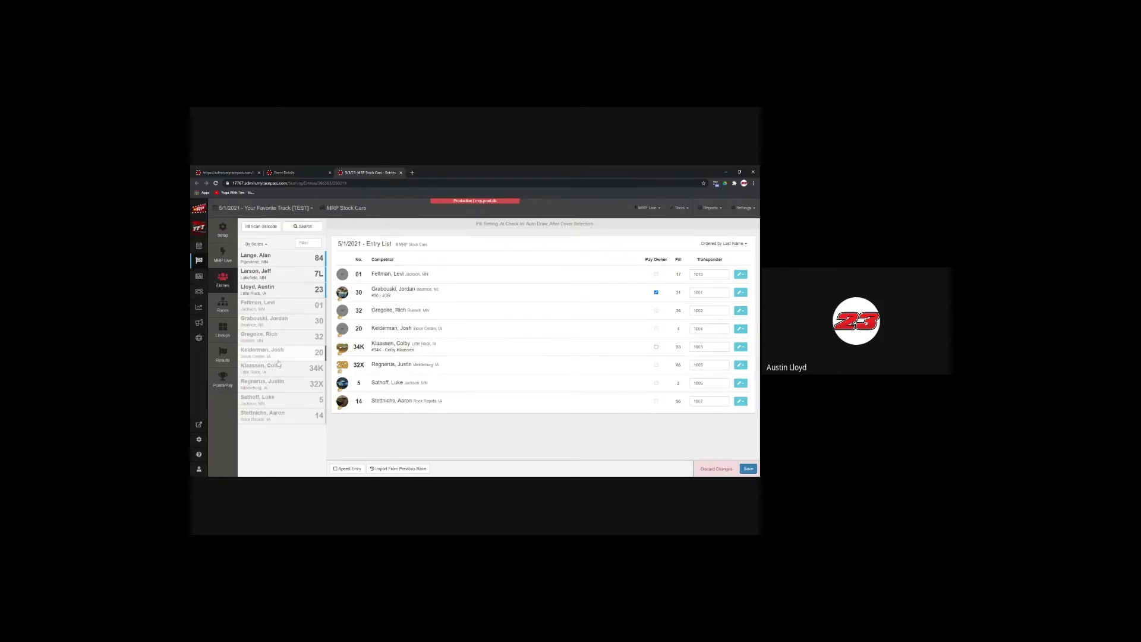
left_click(260, 245)
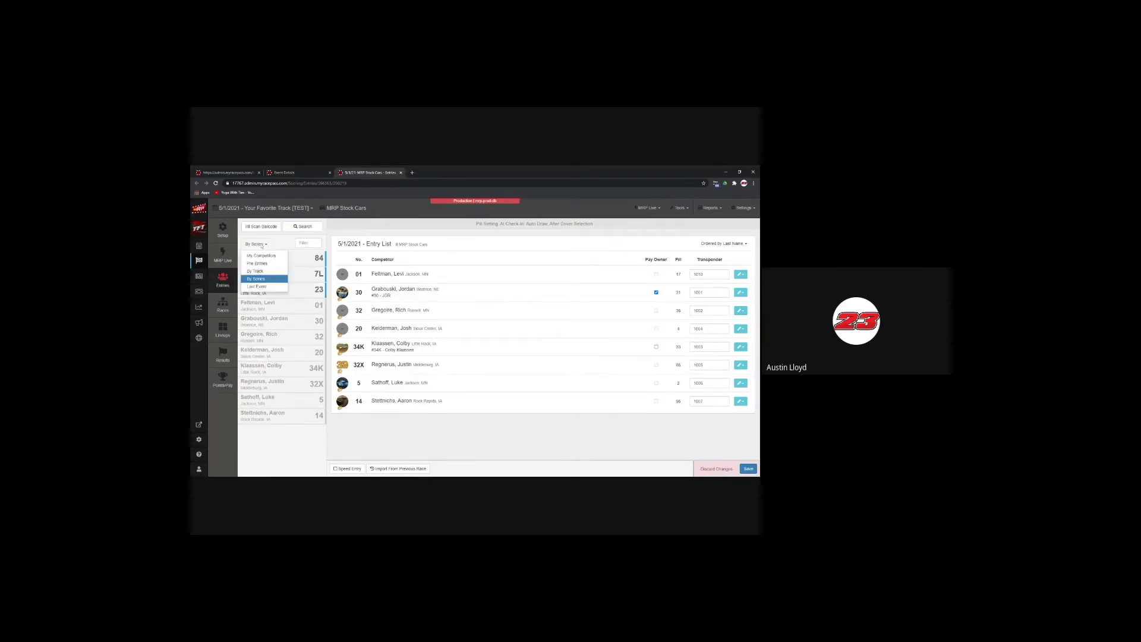
left_click(274, 288)
left_click(257, 244)
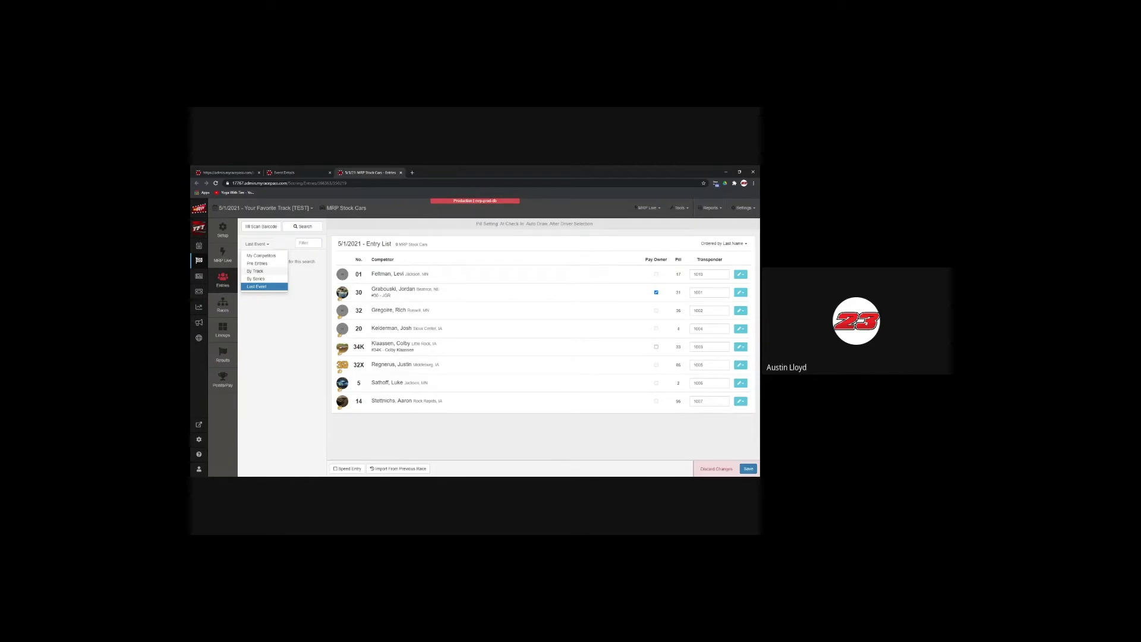
left_click(255, 271)
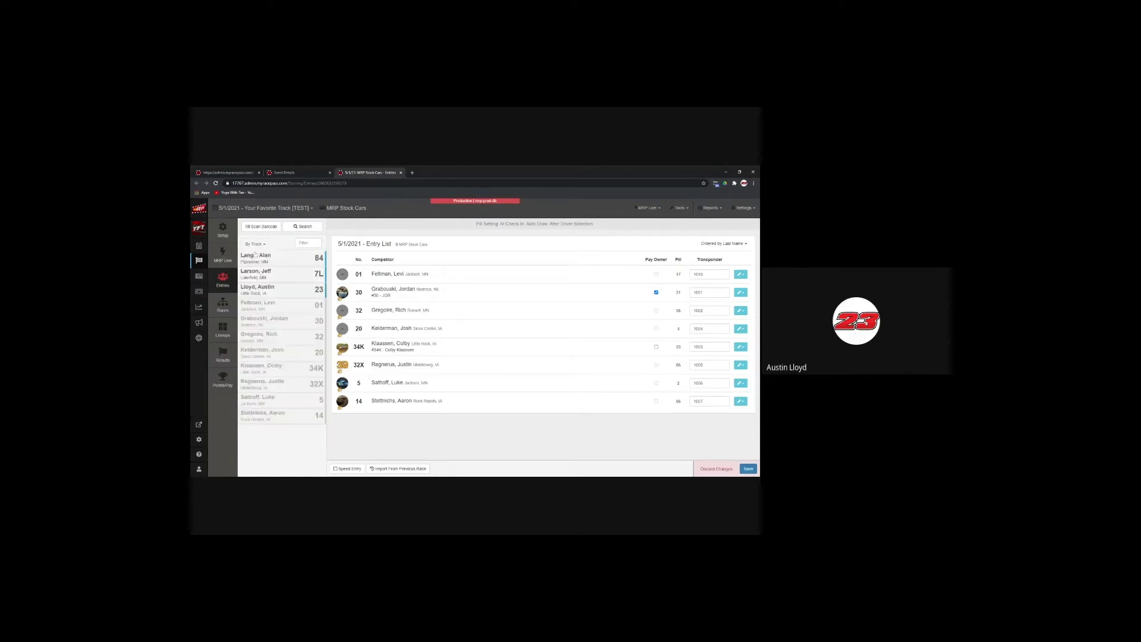
left_click(256, 244)
left_click(262, 256)
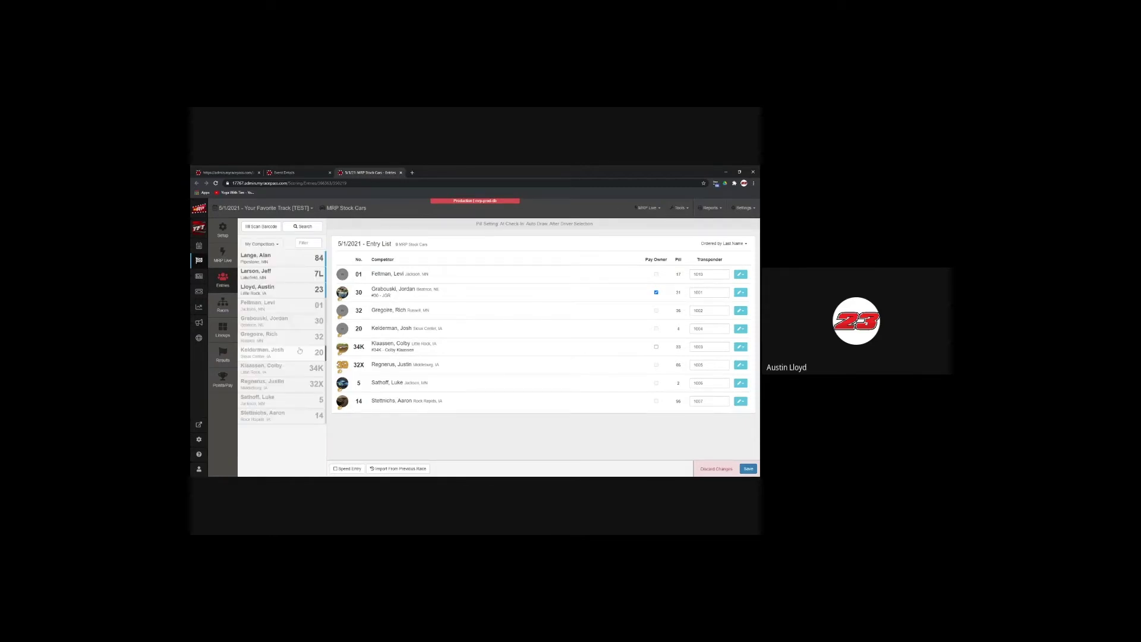
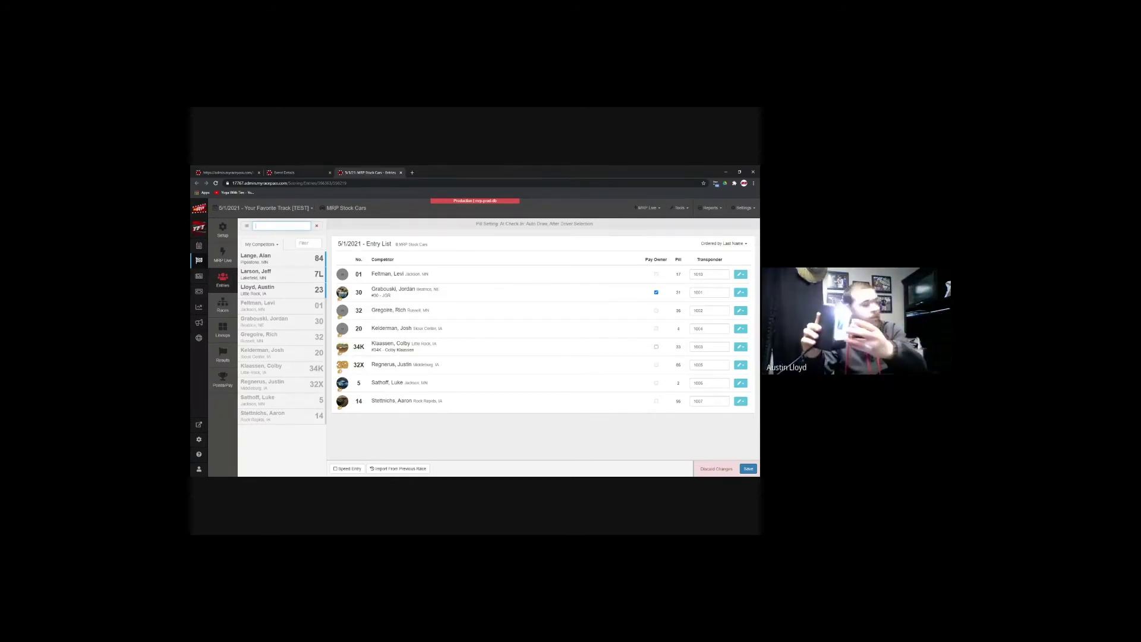
Step: Check in a competitor from a scanned barcode and save pending entry changes; the code is rejected as invalid
type("3000000049747")
key("Return")
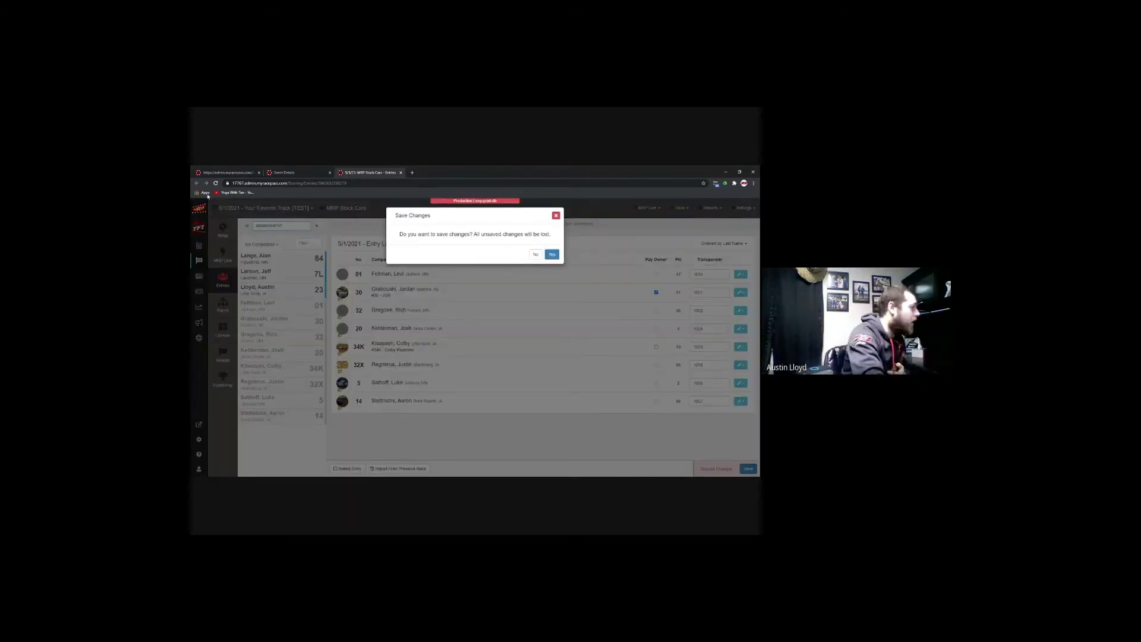
left_click(557, 255)
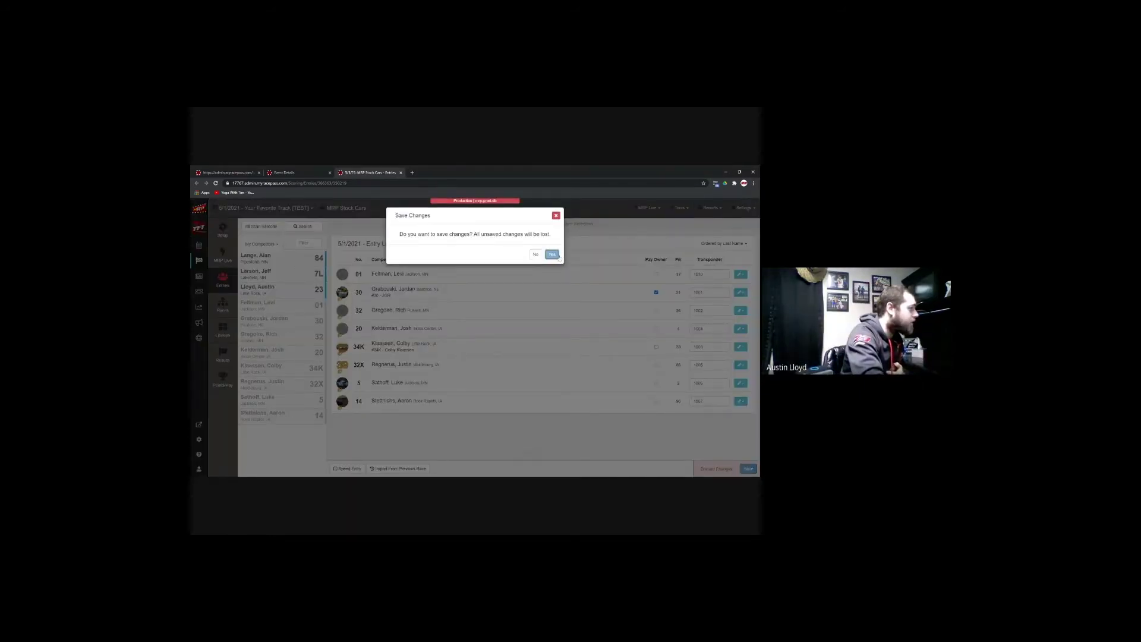
left_click(556, 215)
Step: Scan a second competitor barcode, dismiss the Invalid Entry error, and select the number 23 competitor
left_click(261, 227)
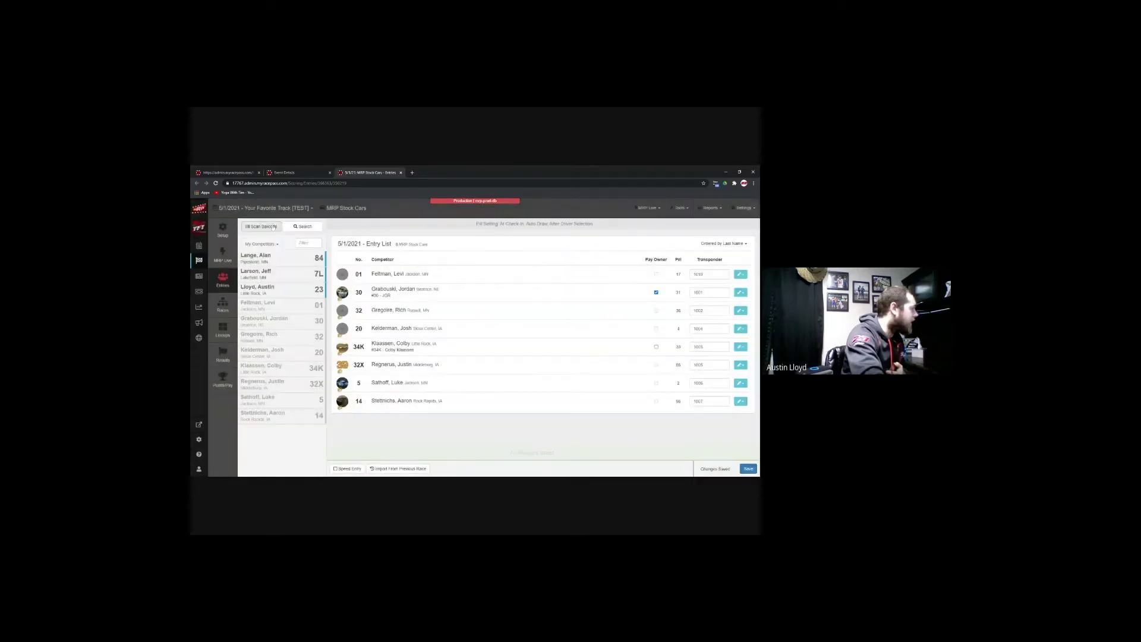
type("2000069402747")
key("Return")
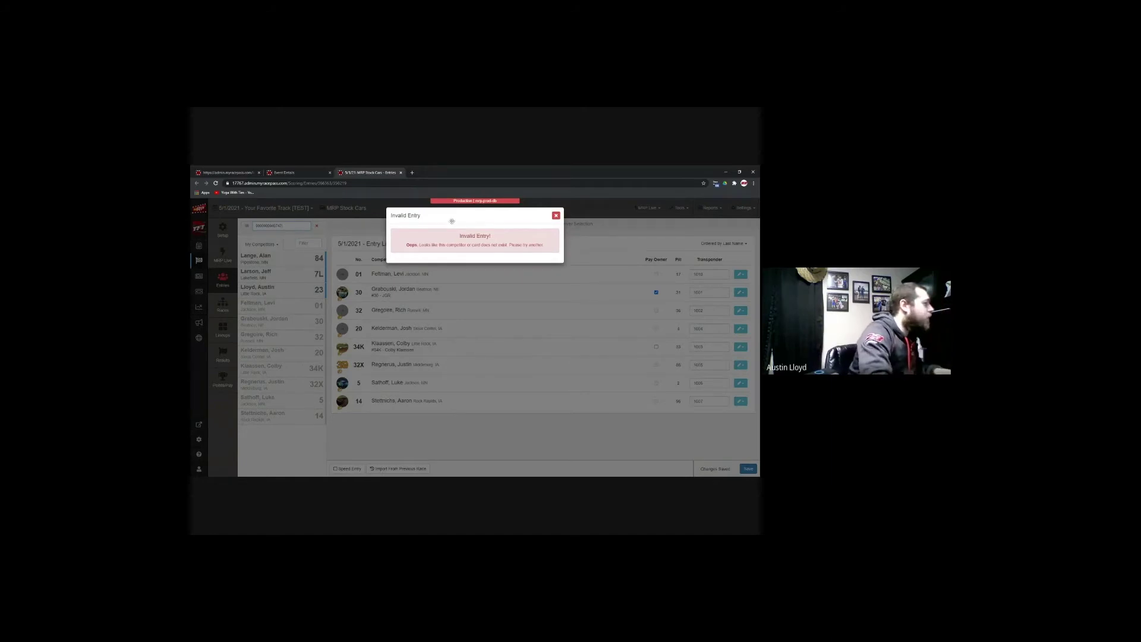
left_click(556, 215)
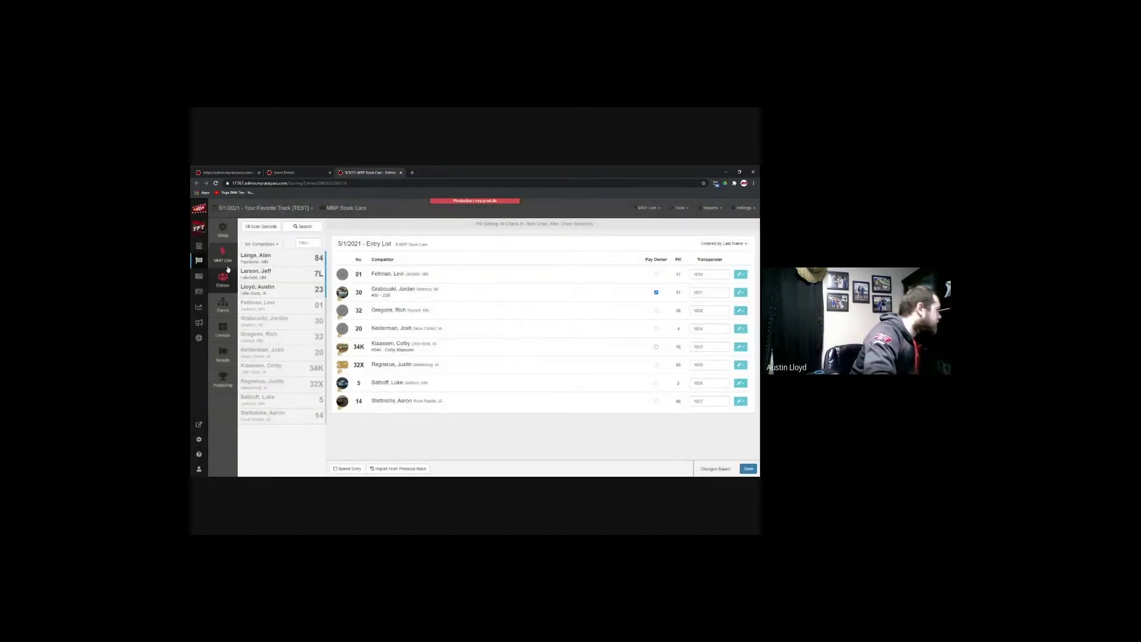
left_click(277, 294)
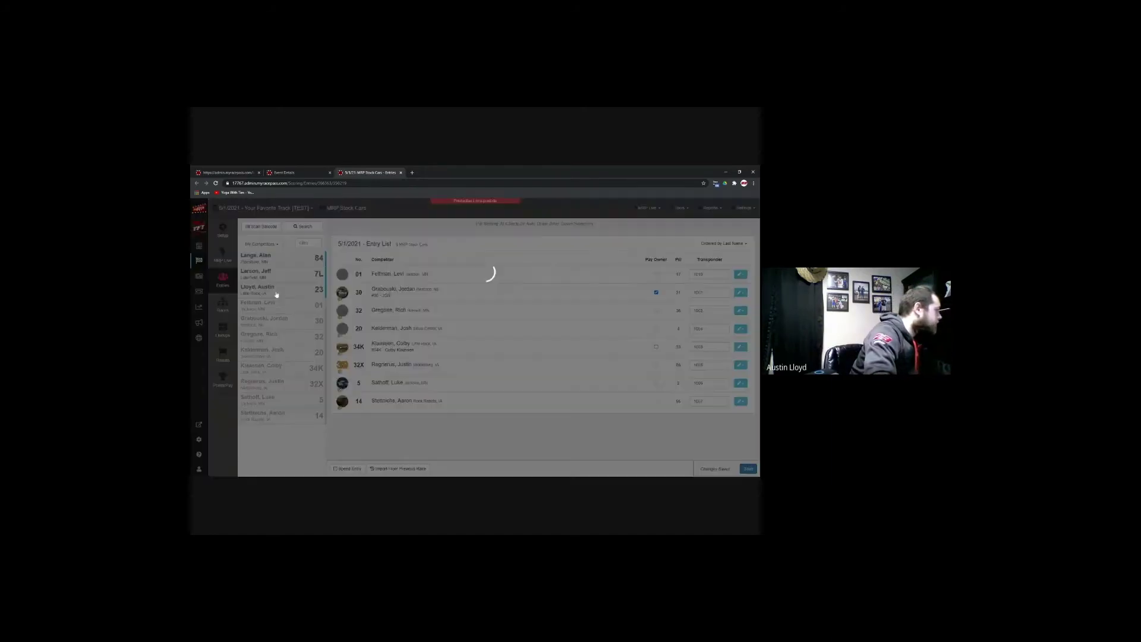
Step: Add car 23 to the entries and assign it a scanned MRP card
left_click(612, 381)
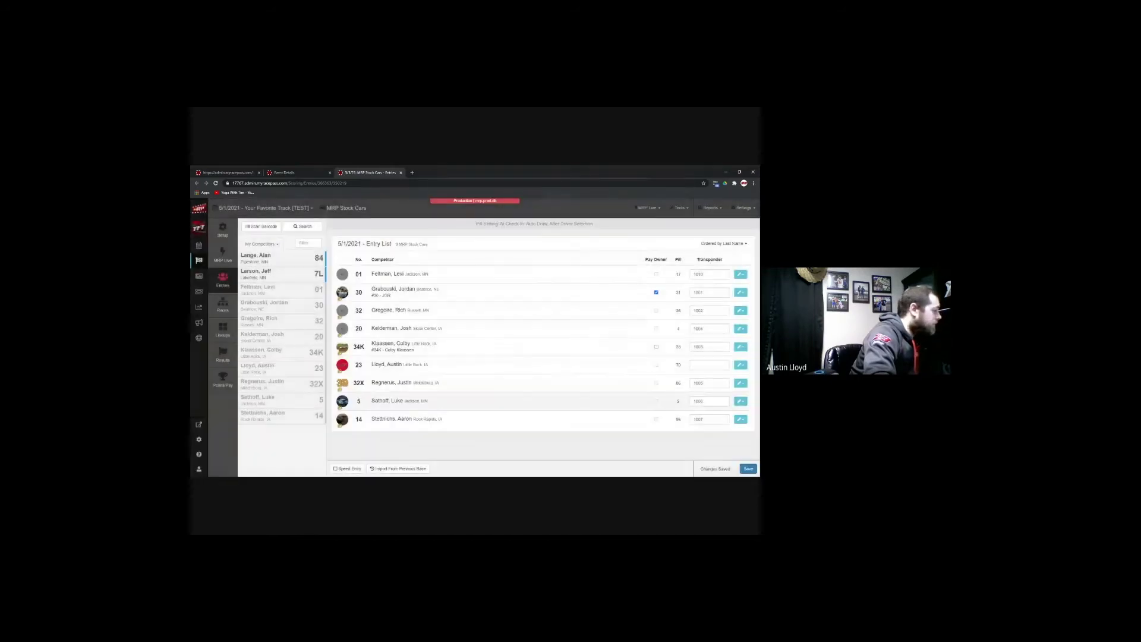
left_click(741, 365)
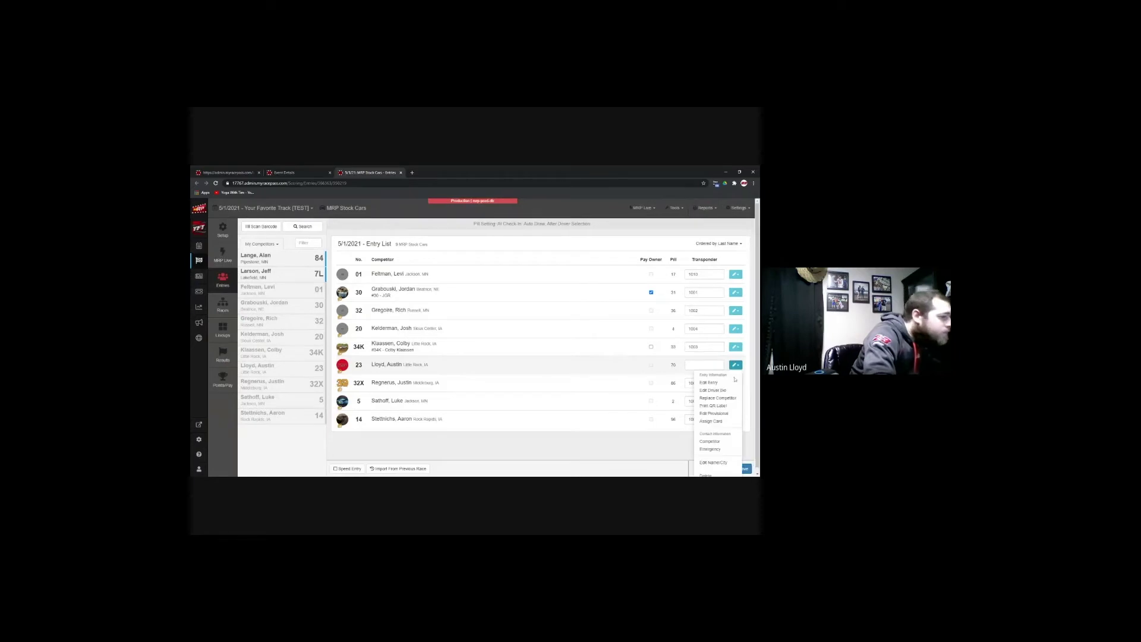
left_click(711, 422)
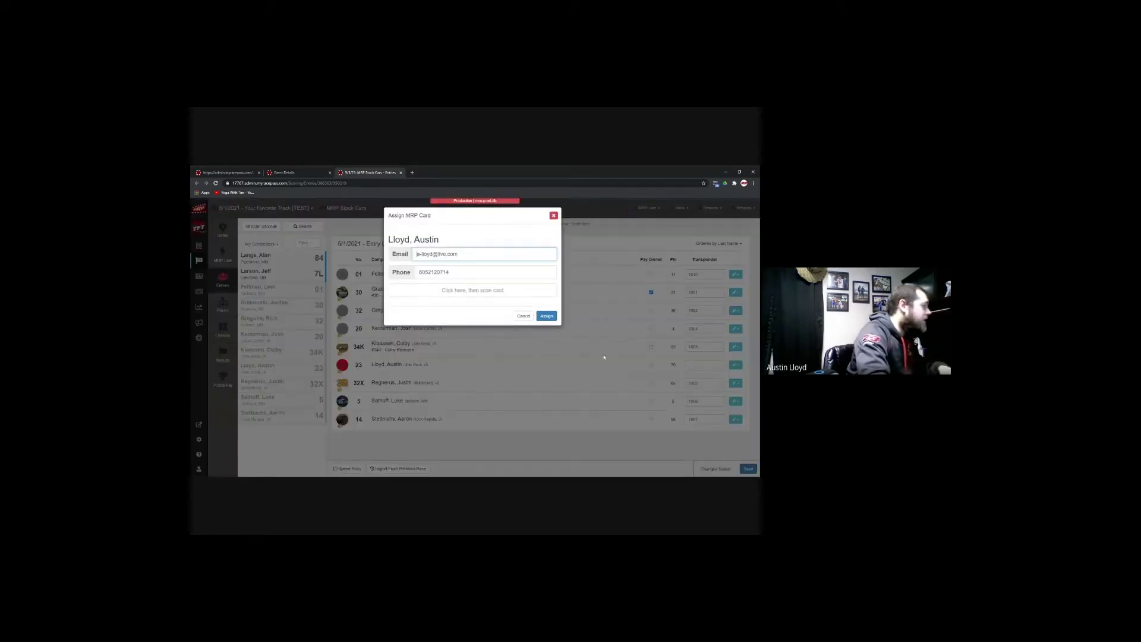
left_click(474, 290)
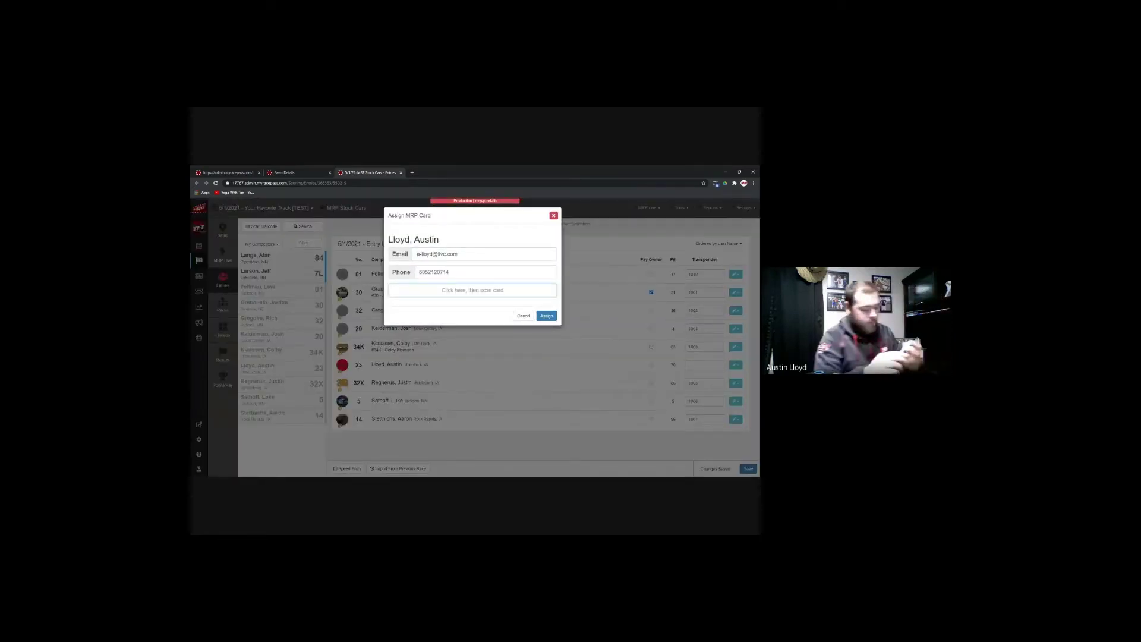
type("9000000000")
key("Return")
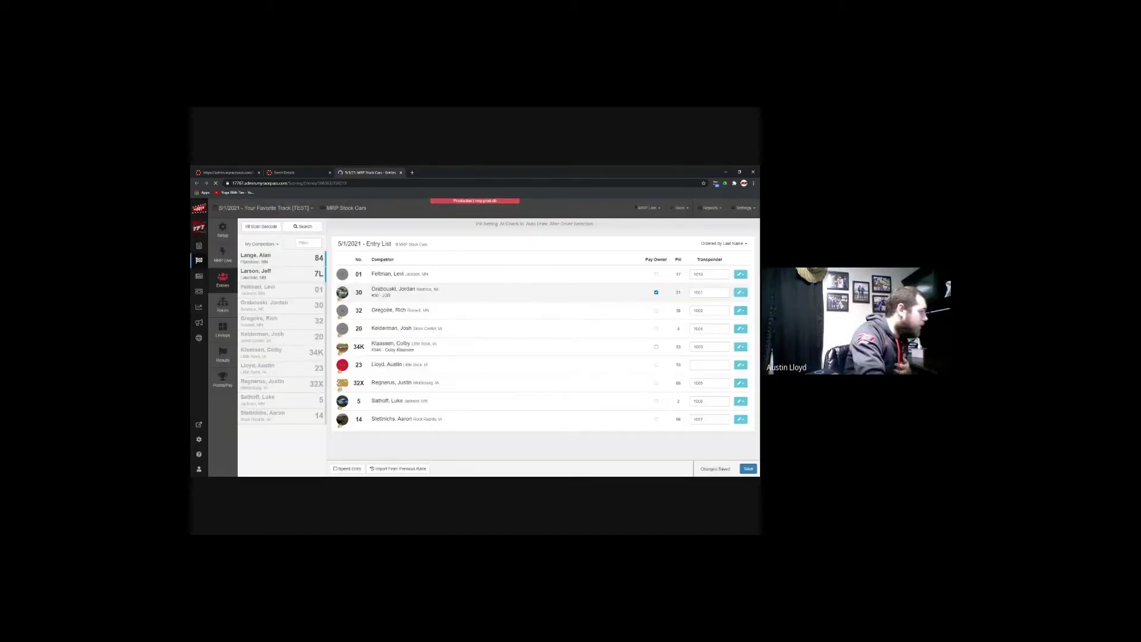
Step: Delete car 23's entry from the list and close the entry form
left_click(741, 365)
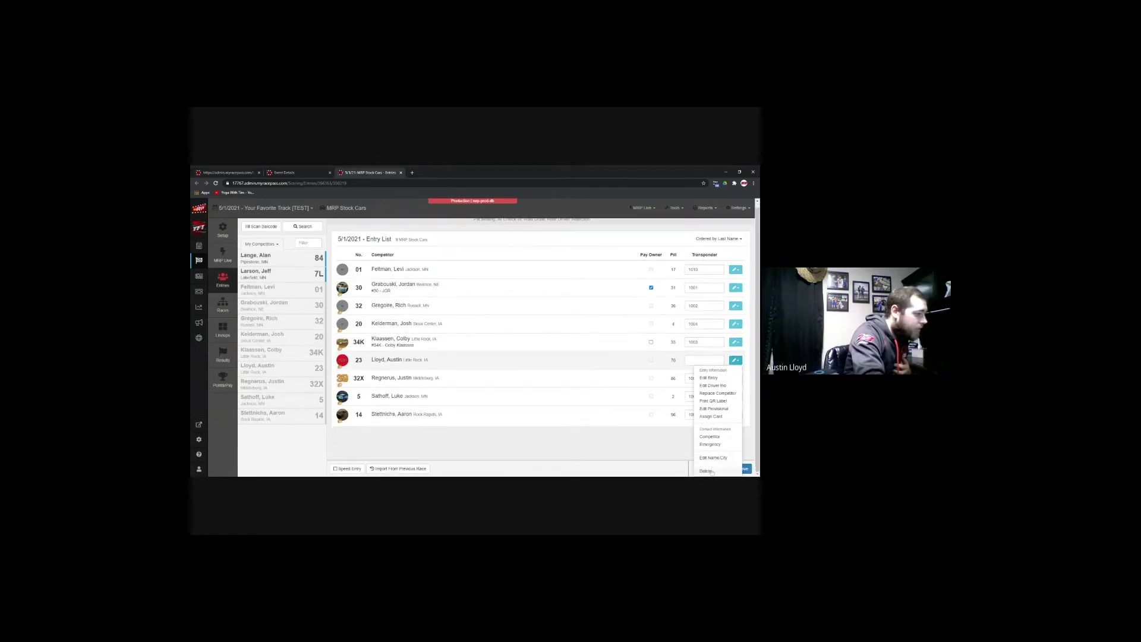
left_click(707, 471)
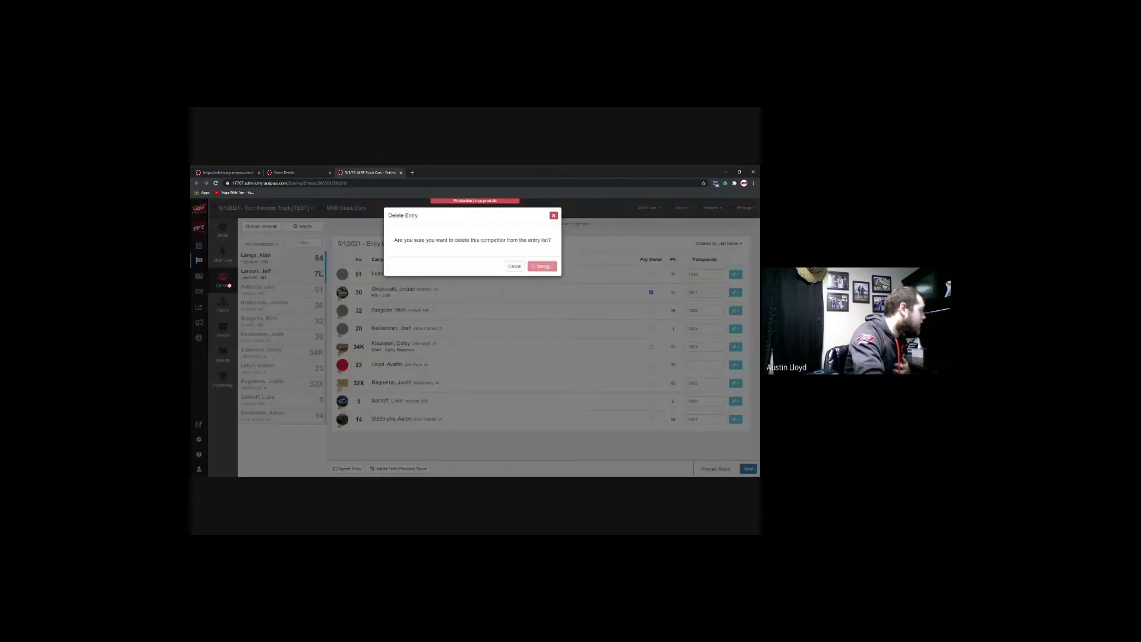
left_click(265, 291)
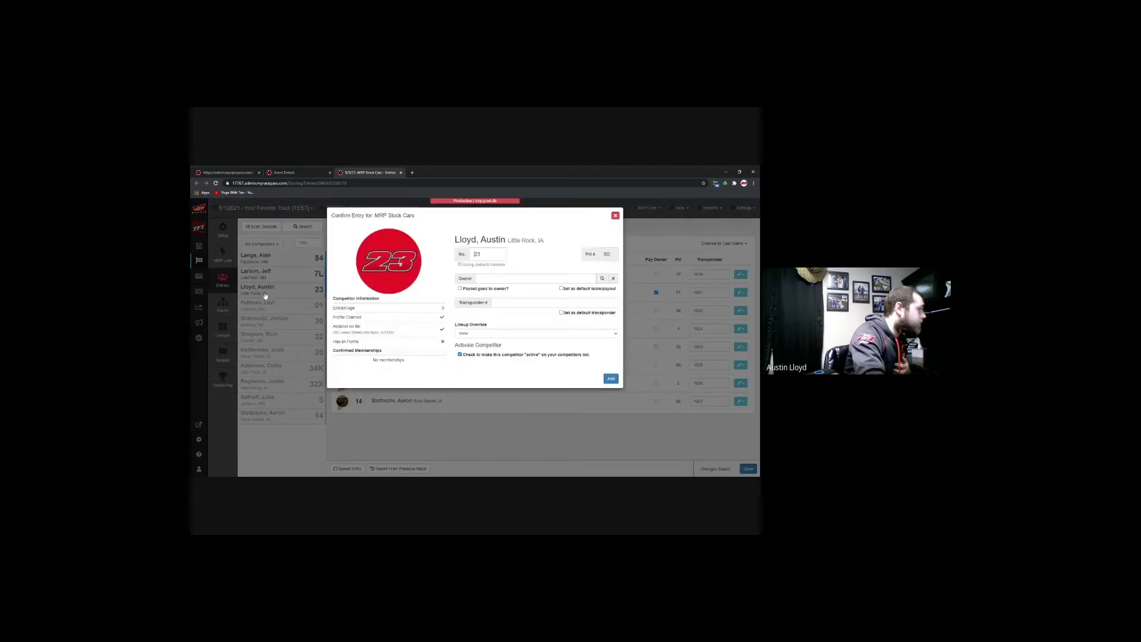
left_click(616, 216)
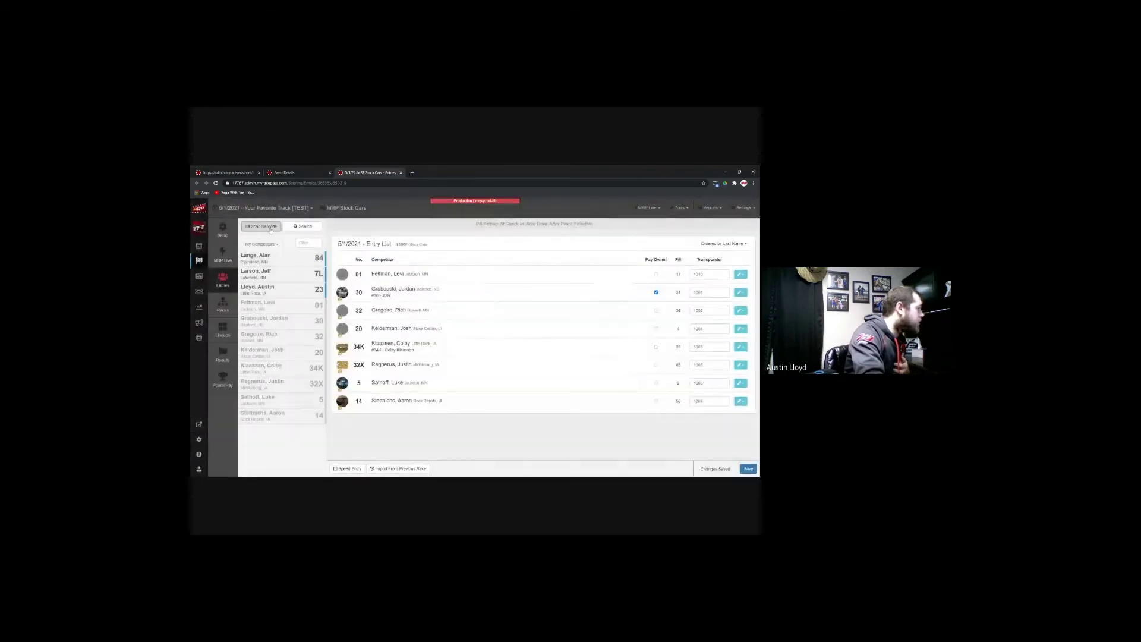
Step: Re-add car 23 with transponder 1009 and Lineup Override 'Starting at back for all races'
key("Return")
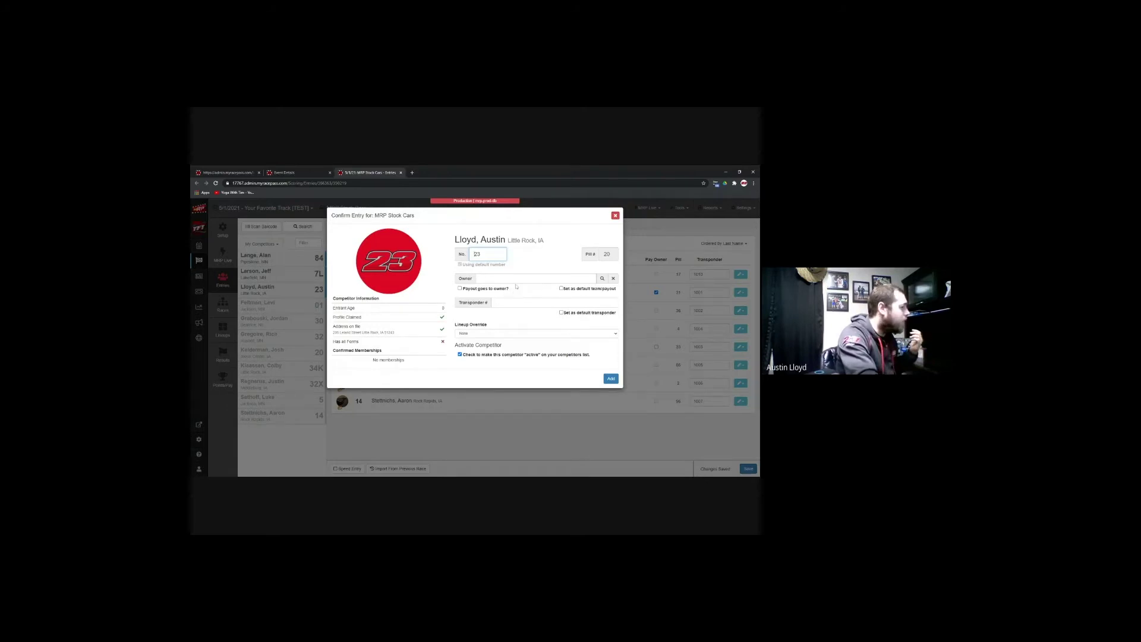
left_click(554, 302)
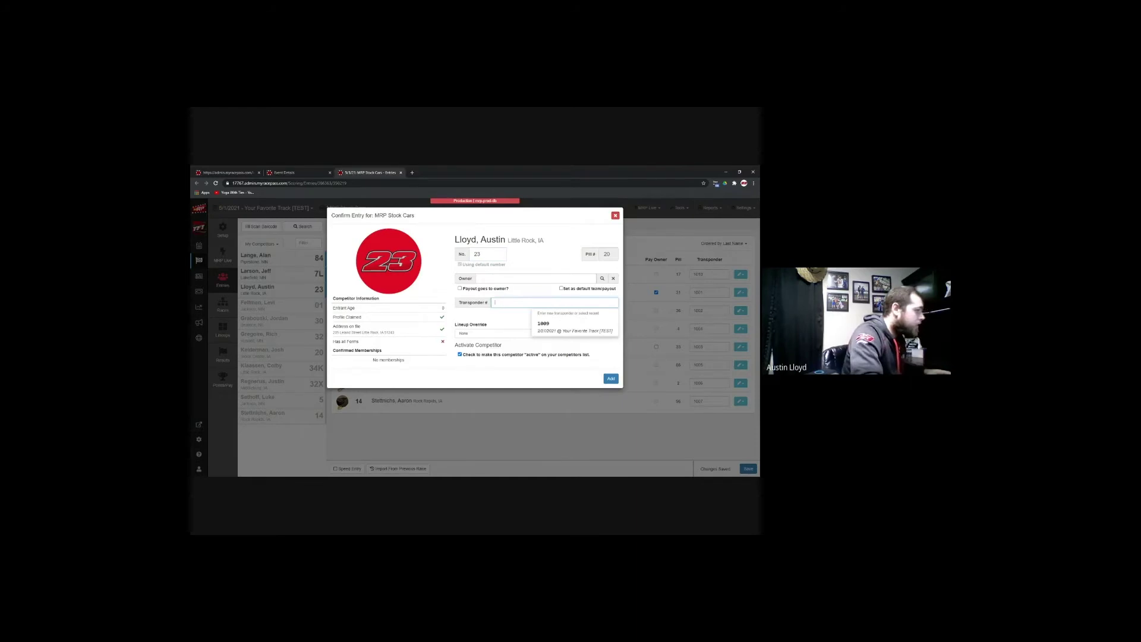
left_click(585, 330)
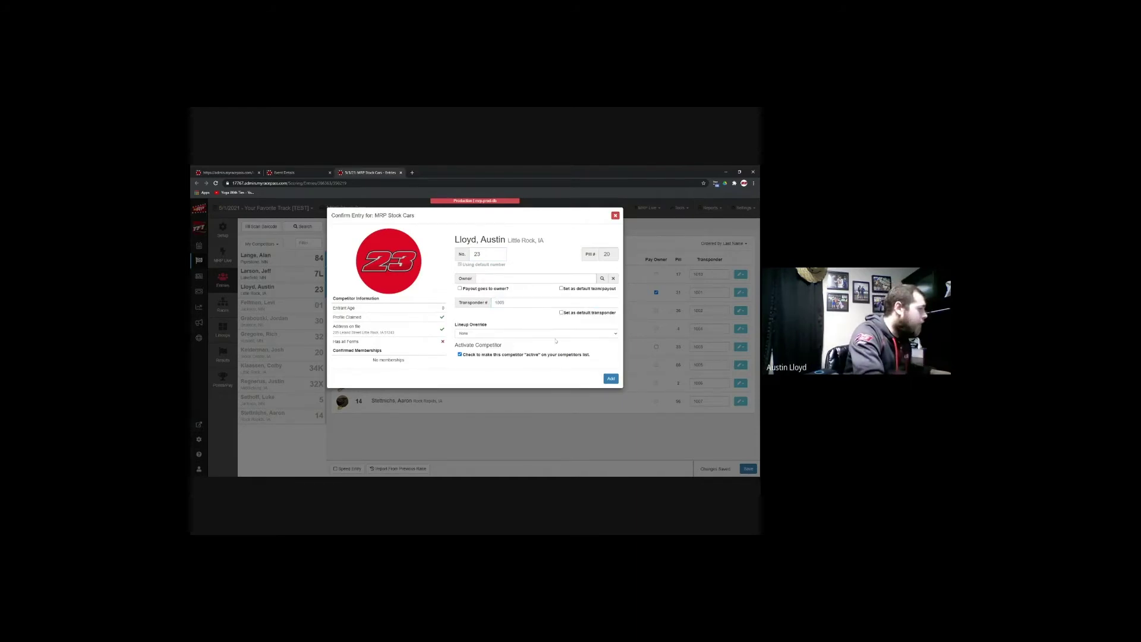
left_click(616, 334)
left_click(559, 359)
left_click(608, 380)
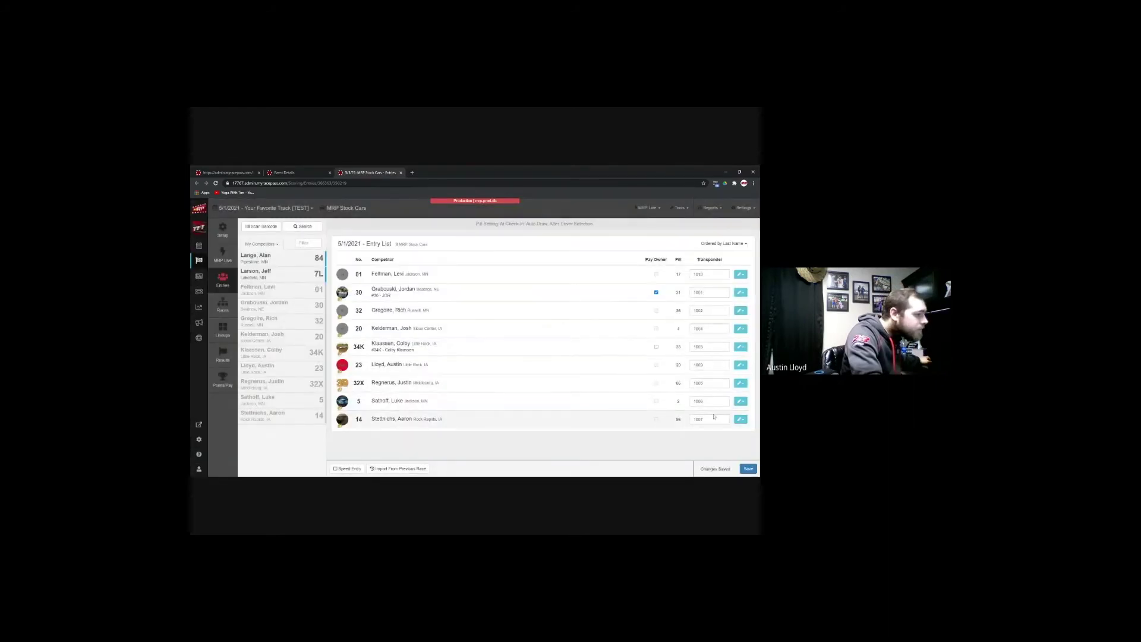
left_click(289, 265)
Step: Add car 84 with transponder 1008, making ten entries
left_click(523, 303)
type("100")
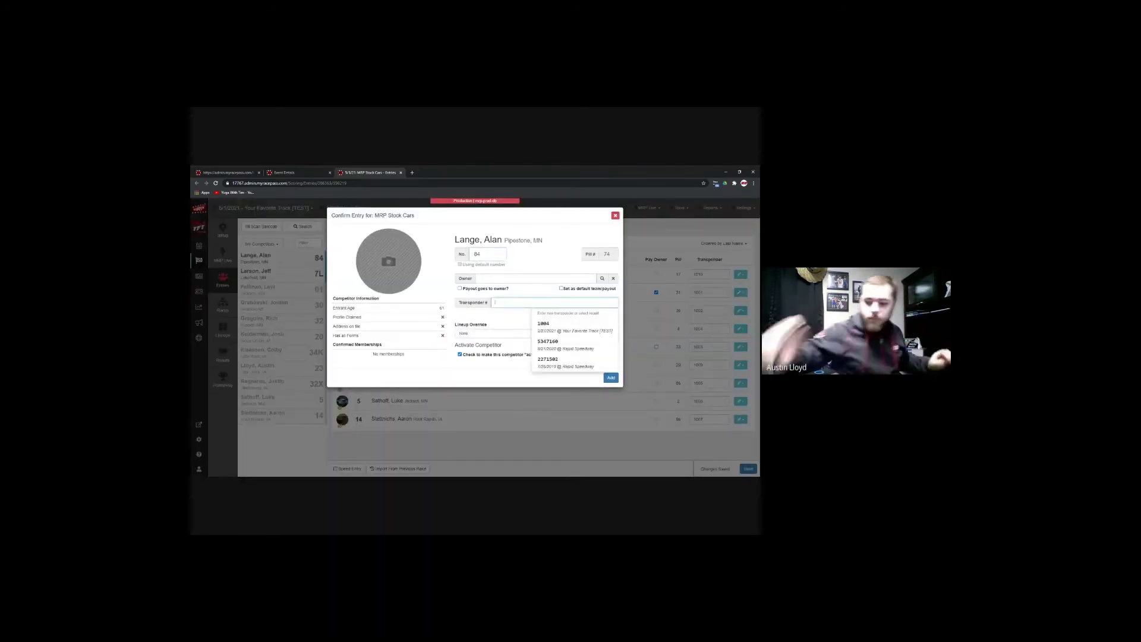
type("8")
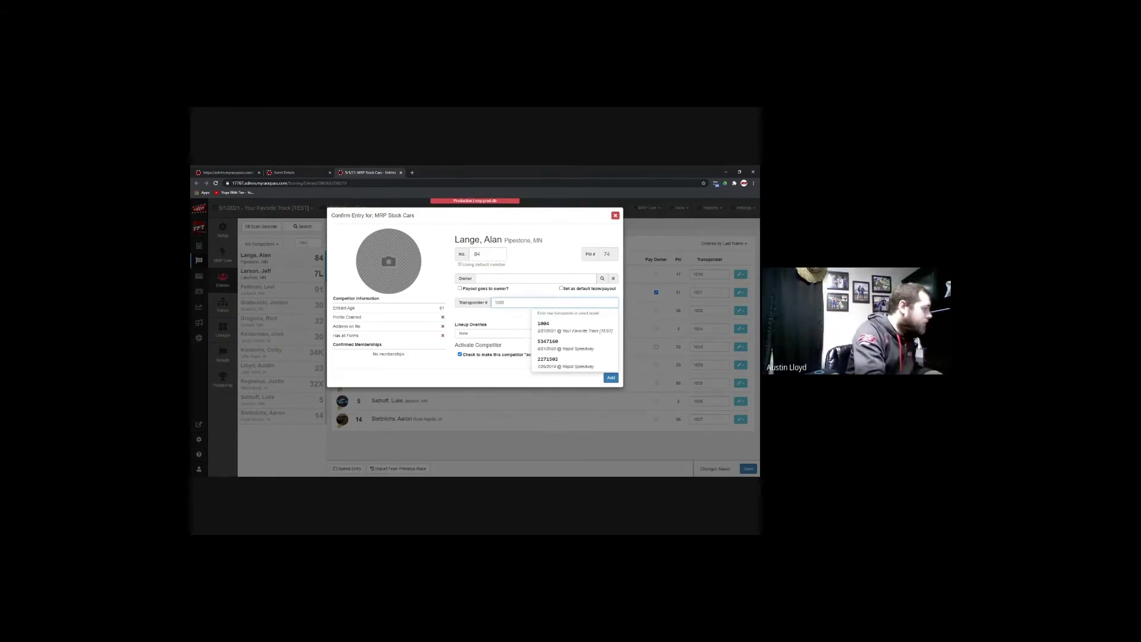
left_click(598, 373)
left_click(611, 379)
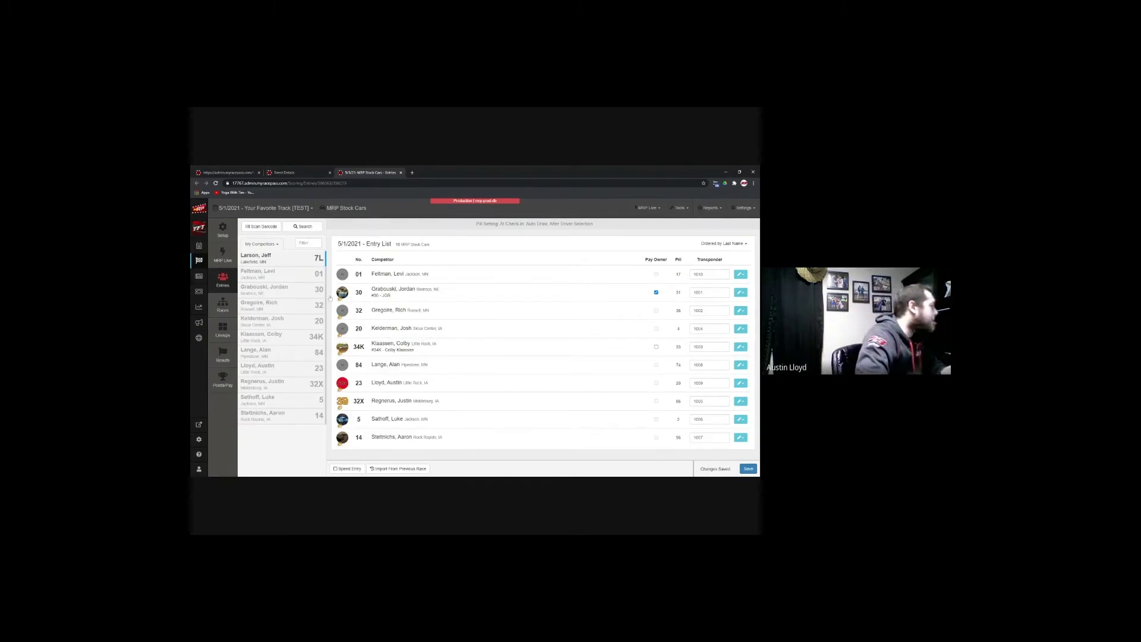
left_click(226, 308)
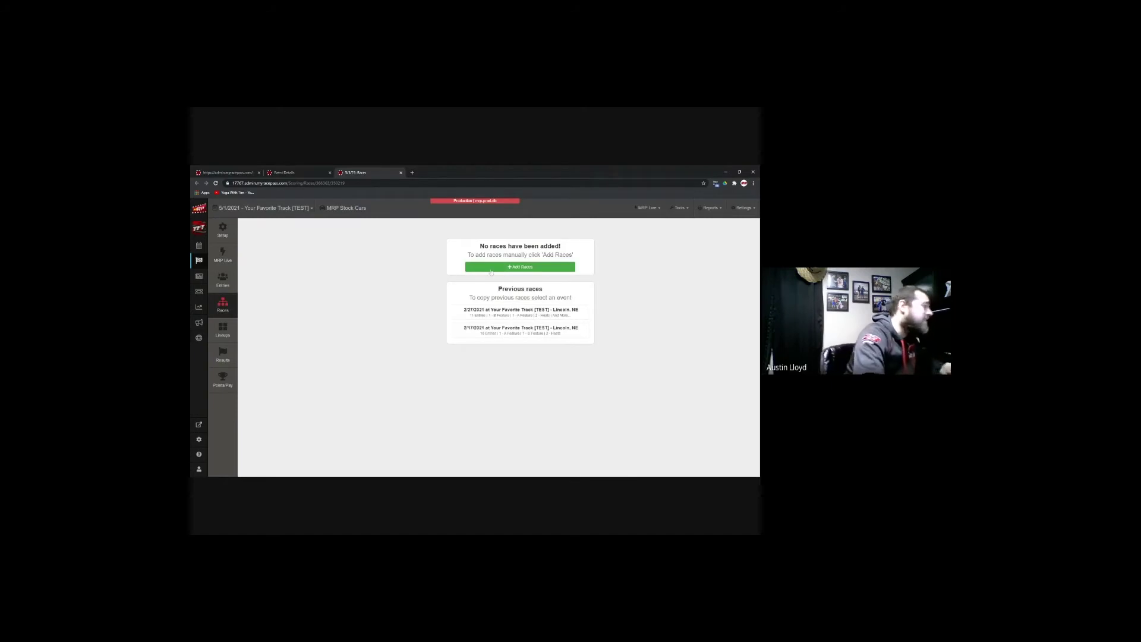
Step: Add two 5-lap Heat races, Heat 1 and Heat 2, to MRP Stock Cars
left_click(491, 268)
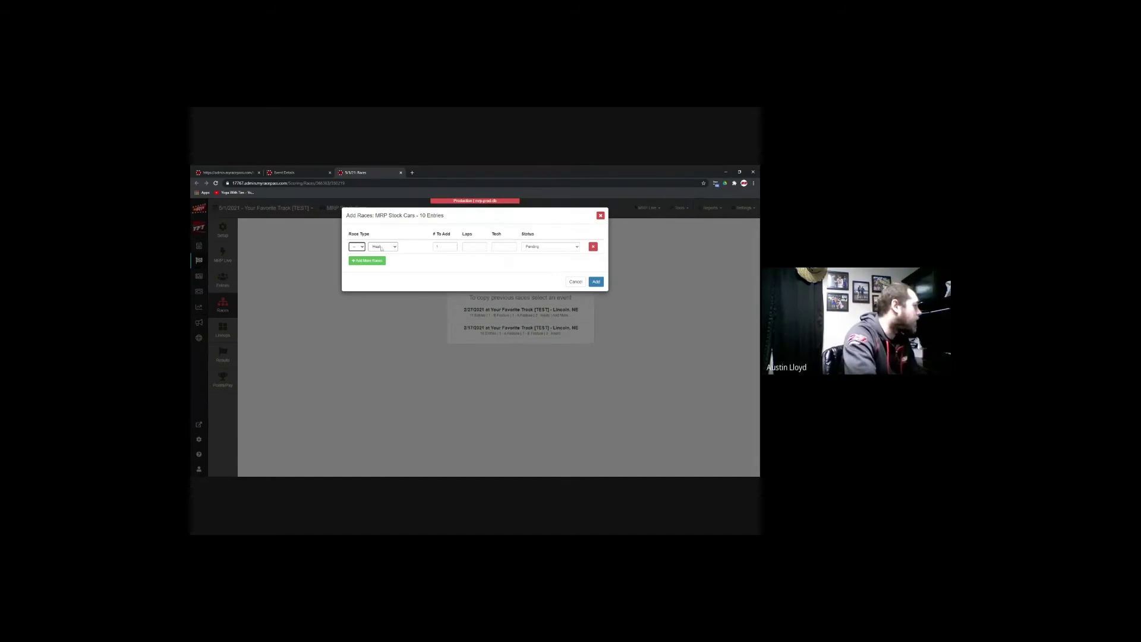
left_click(455, 245)
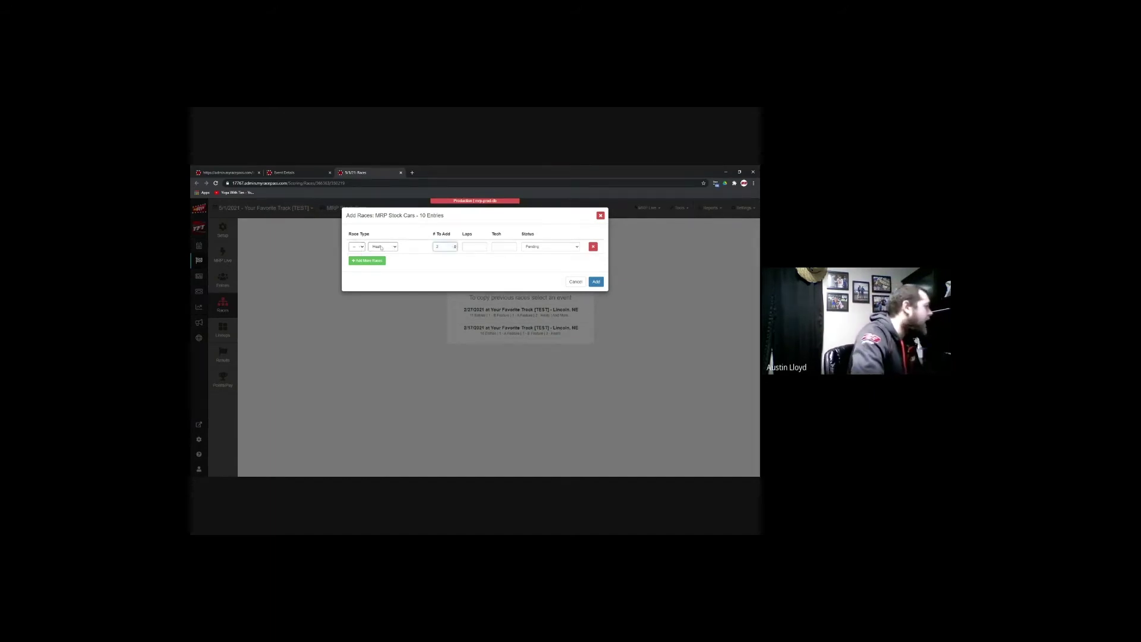
left_click(473, 248)
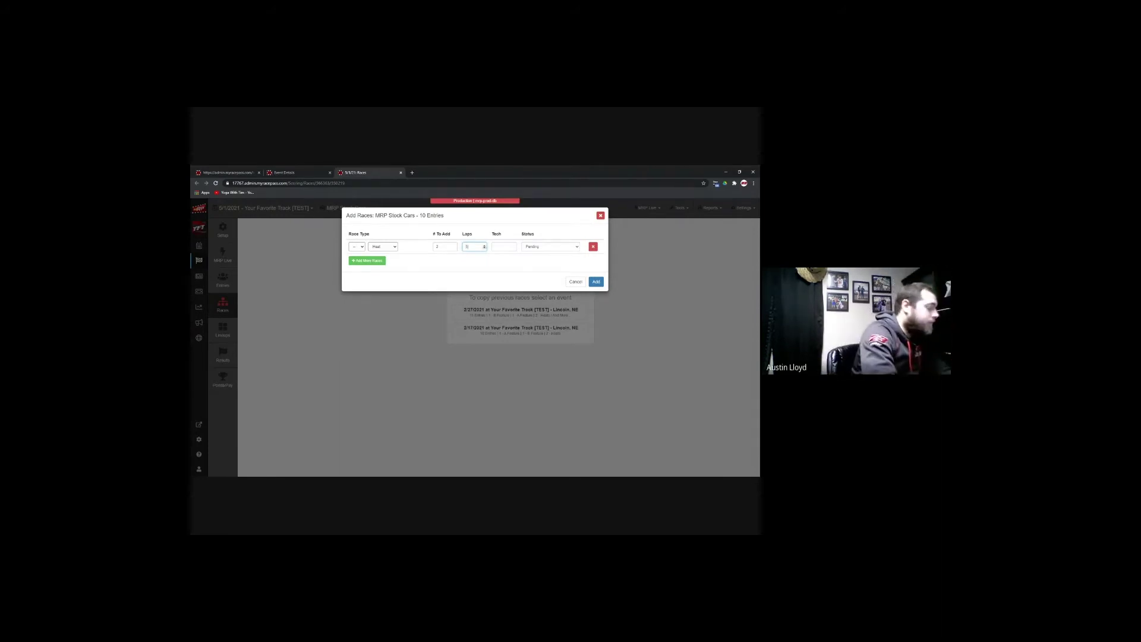
left_click(502, 246)
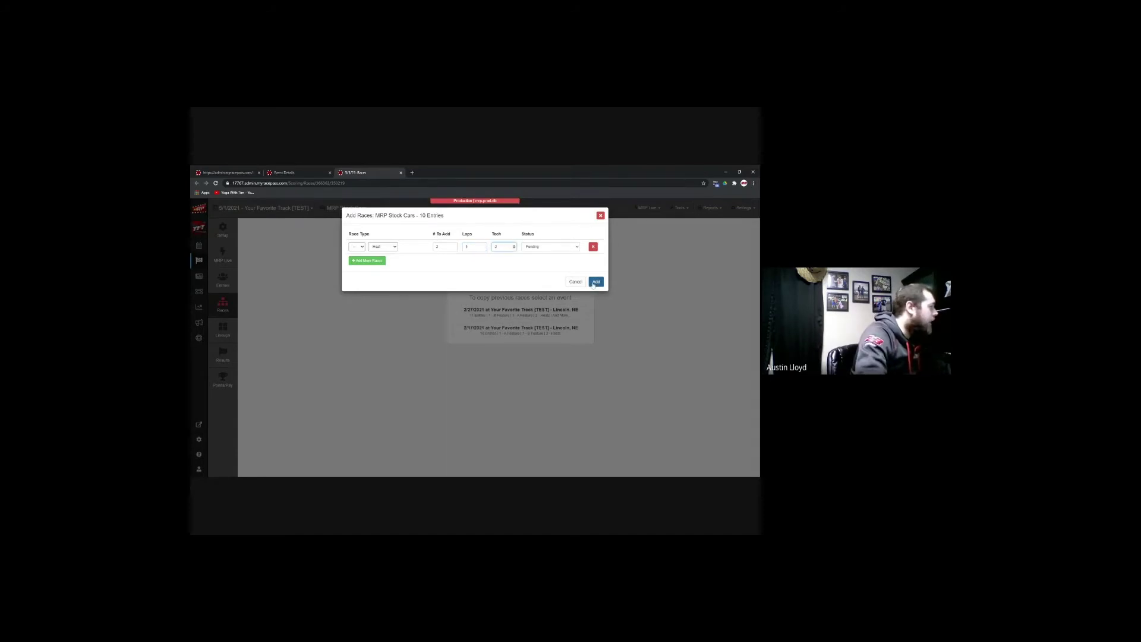
left_click(596, 282)
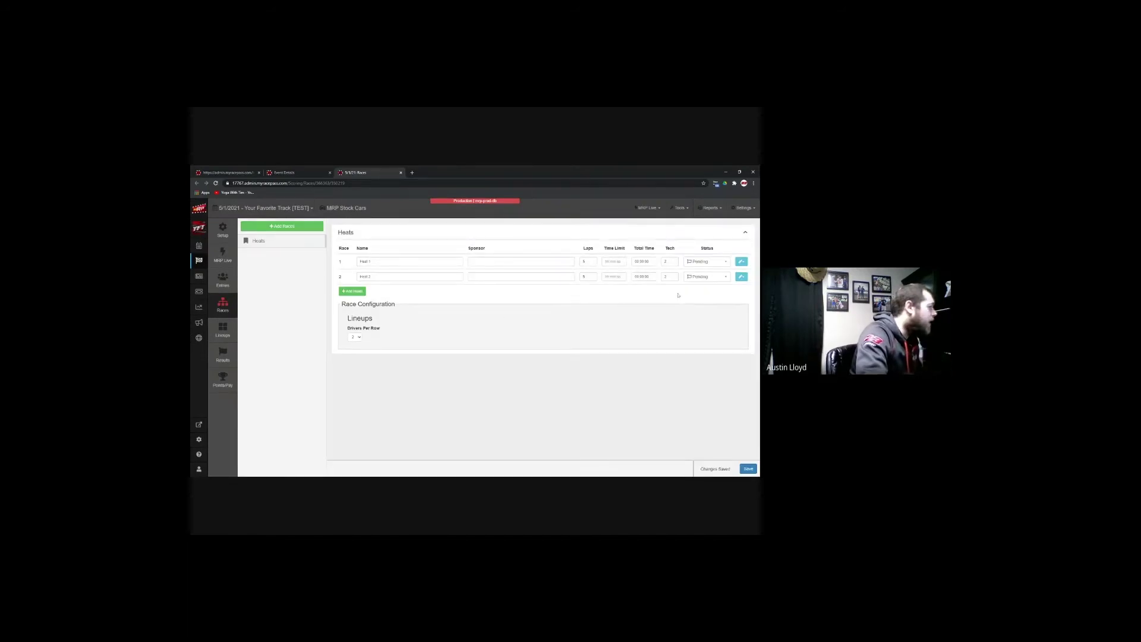
Step: Add an A Feature race with laps and tech set, alongside Heat 1 and Heat 2
left_click(287, 226)
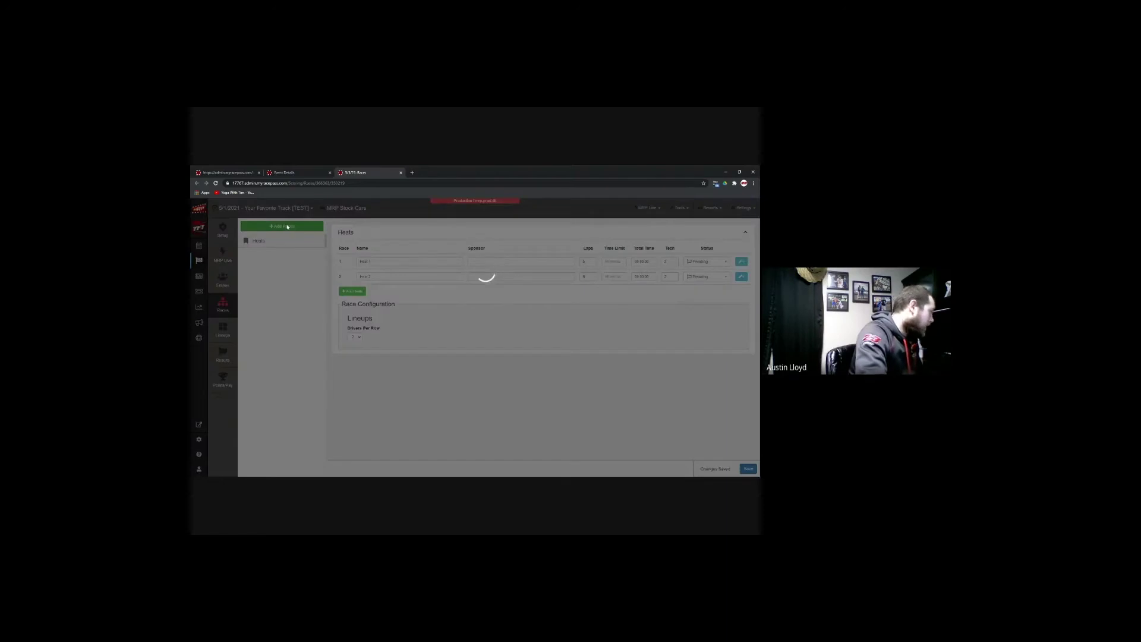
key("a")
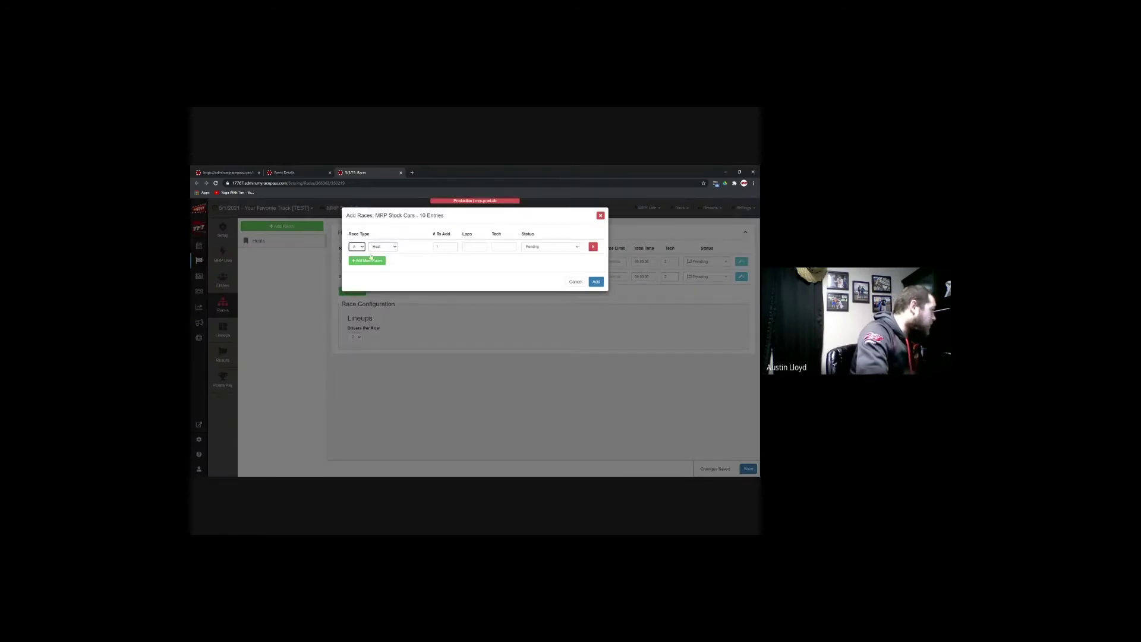
key("Tab")
key("f")
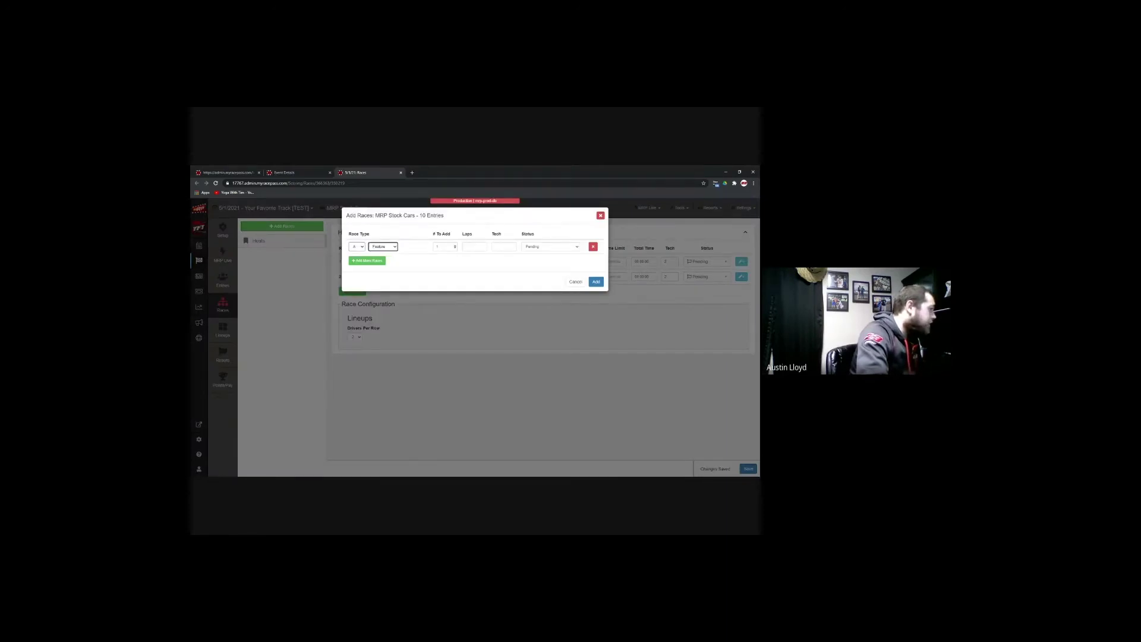
key("Tab")
key("Tab")
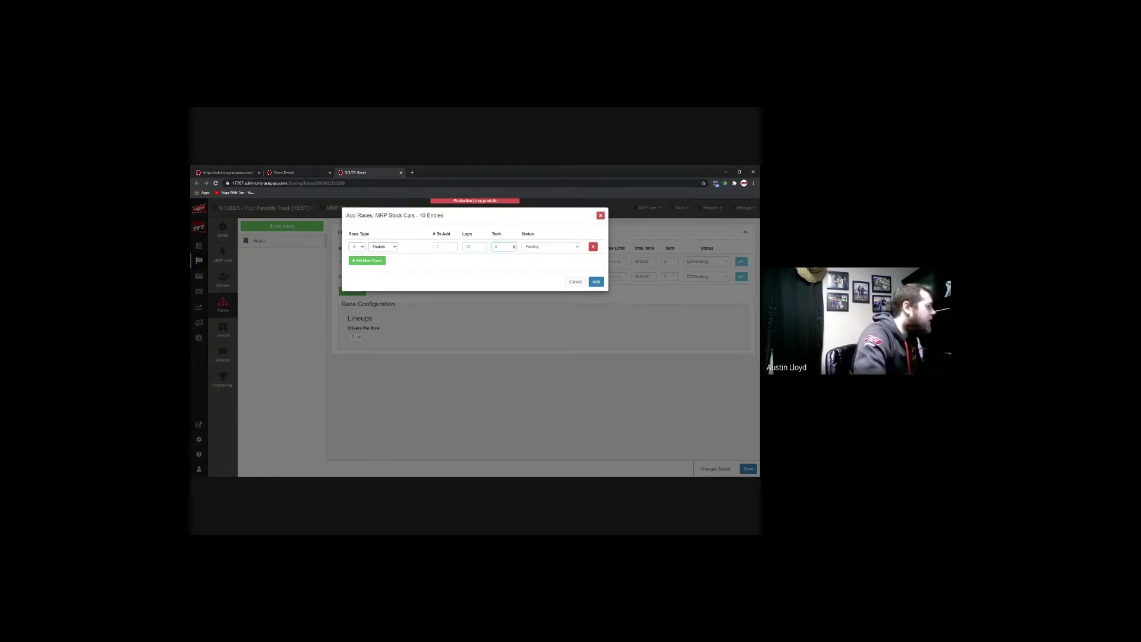
left_click(593, 282)
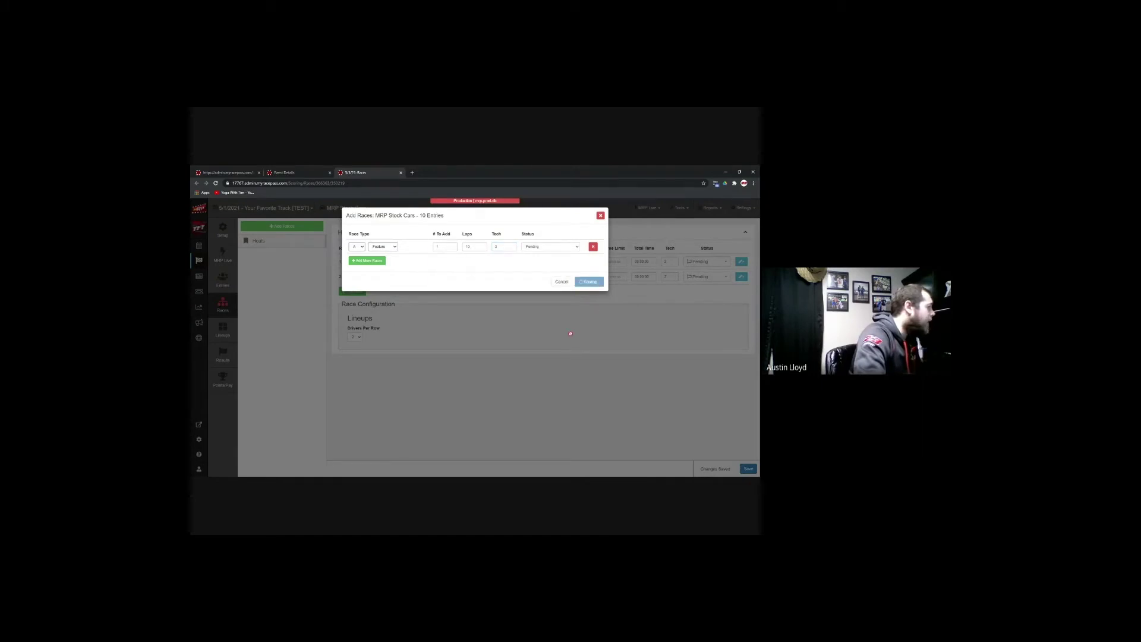
scroll(499, 333, "down", 1)
scroll(432, 337, "up", 1)
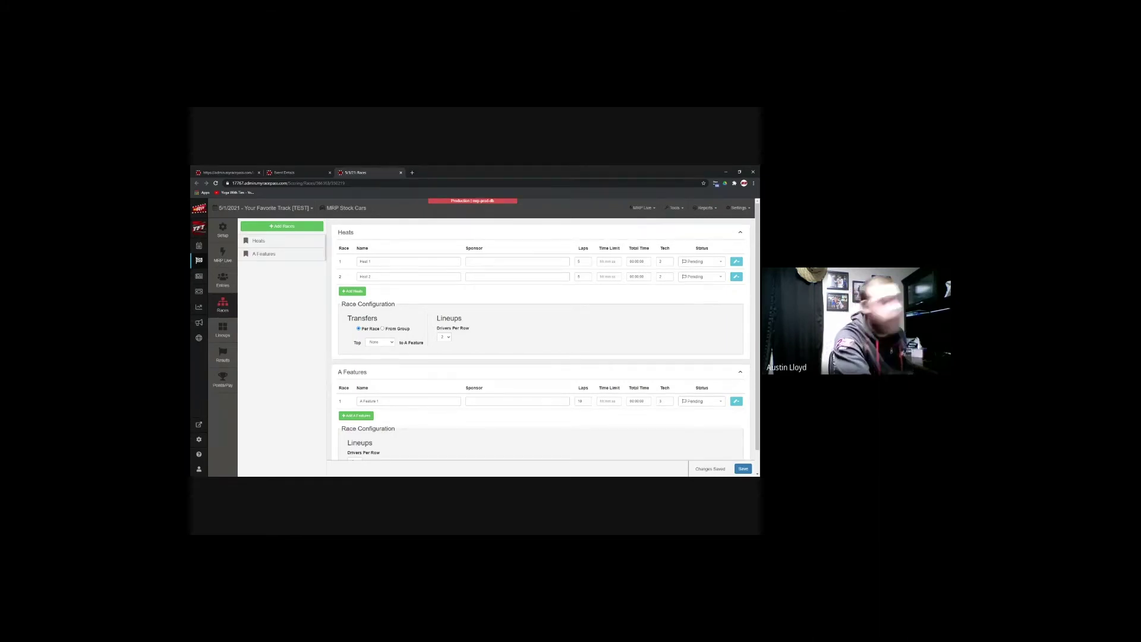
left_click(223, 279)
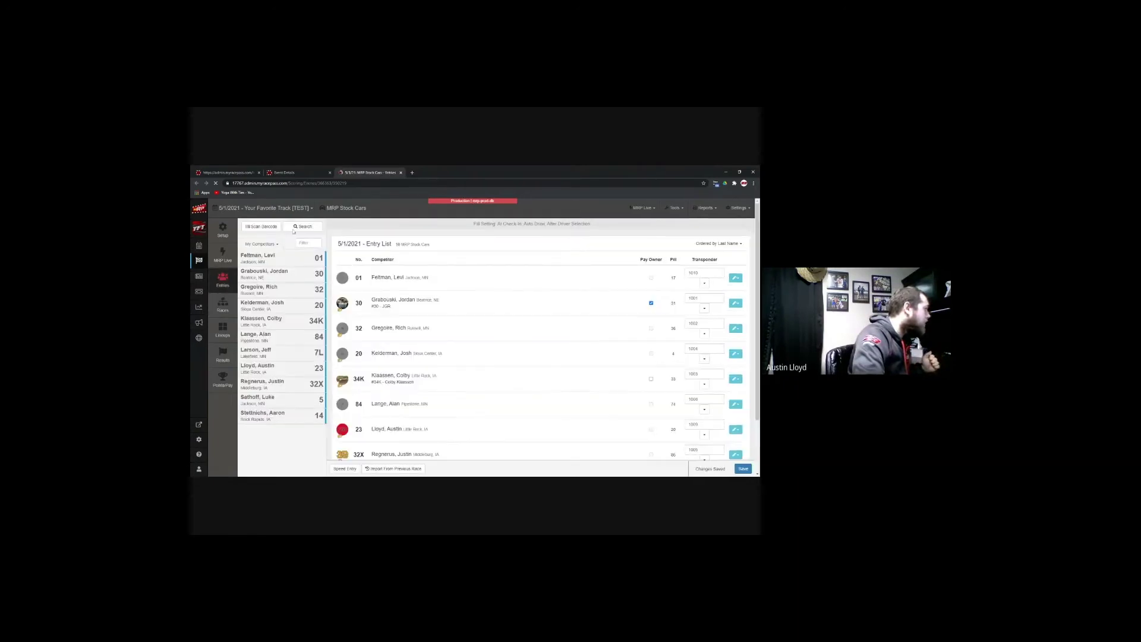
left_click(304, 227)
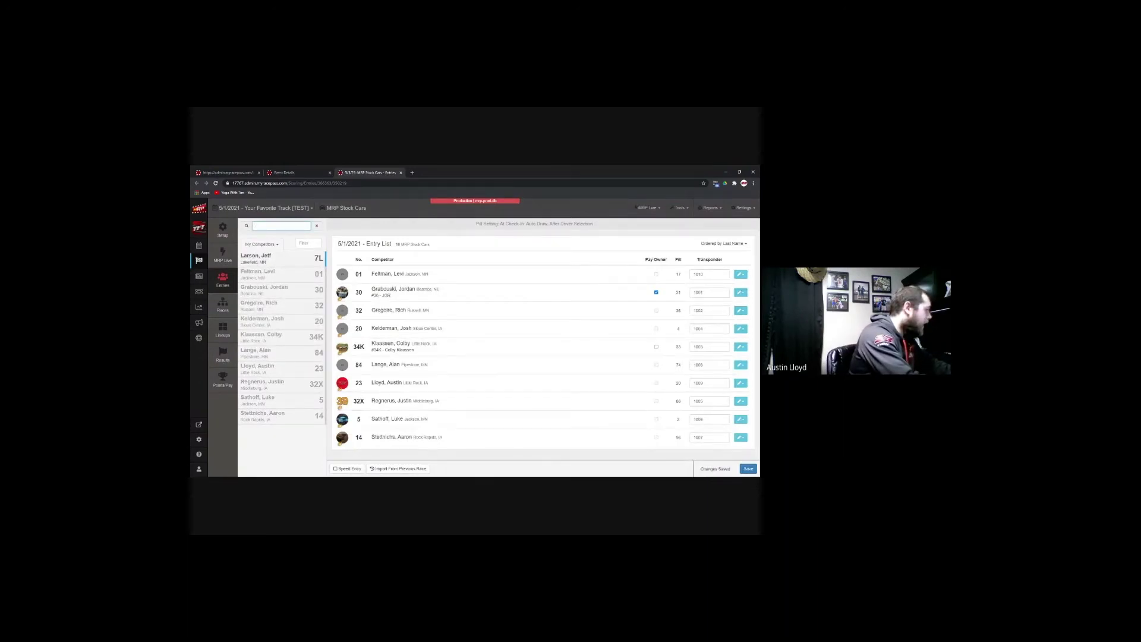
type("Lar")
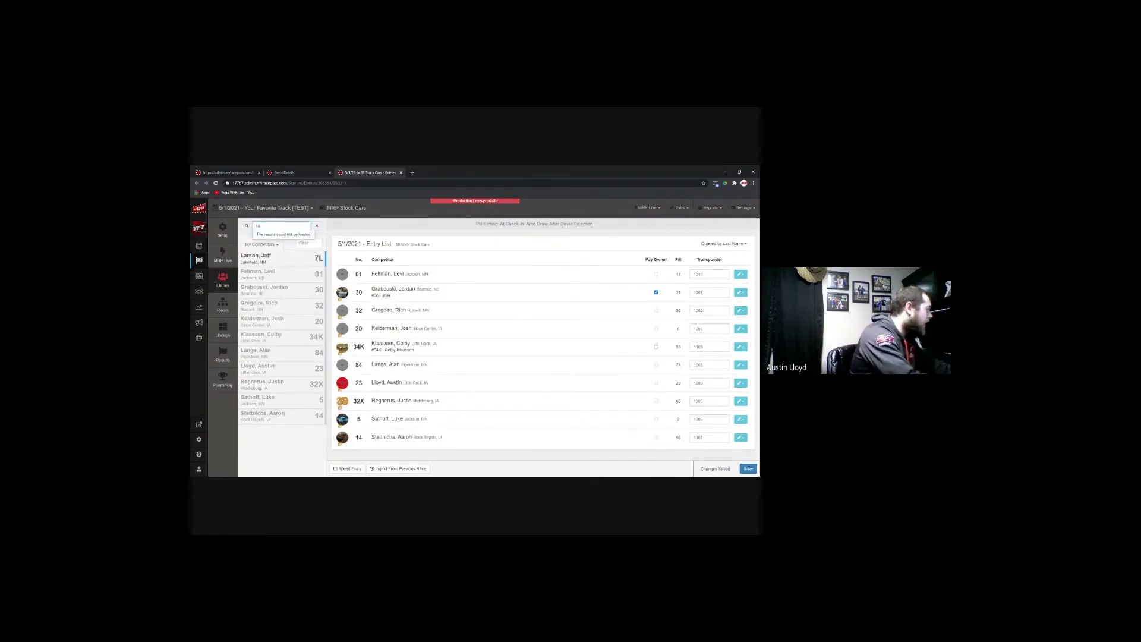
type("g")
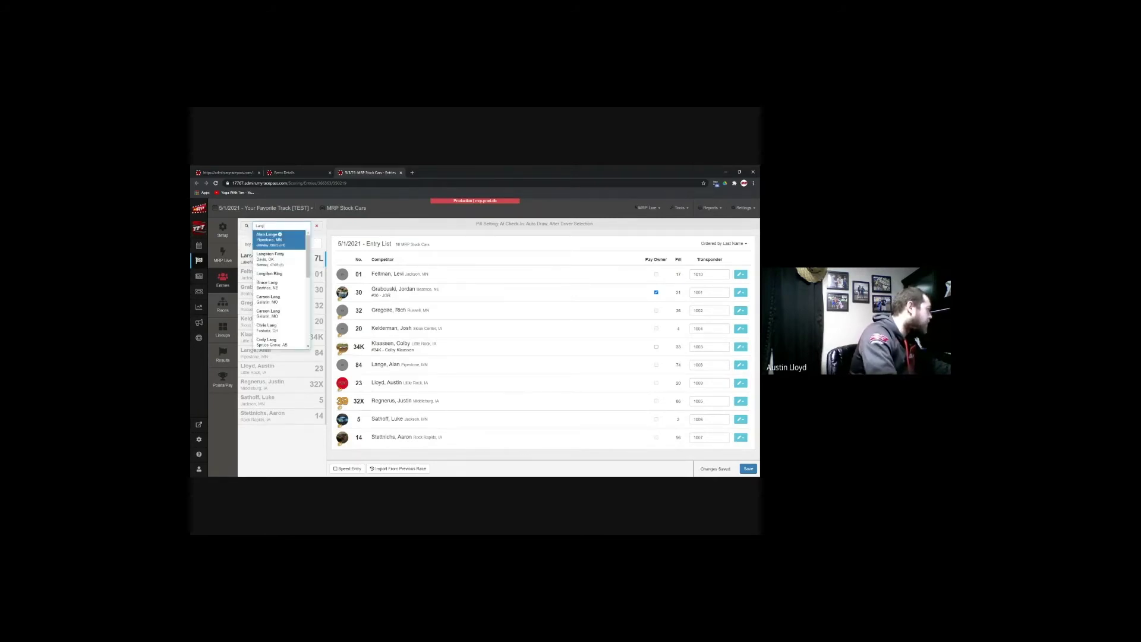
key("Down")
key("Down")
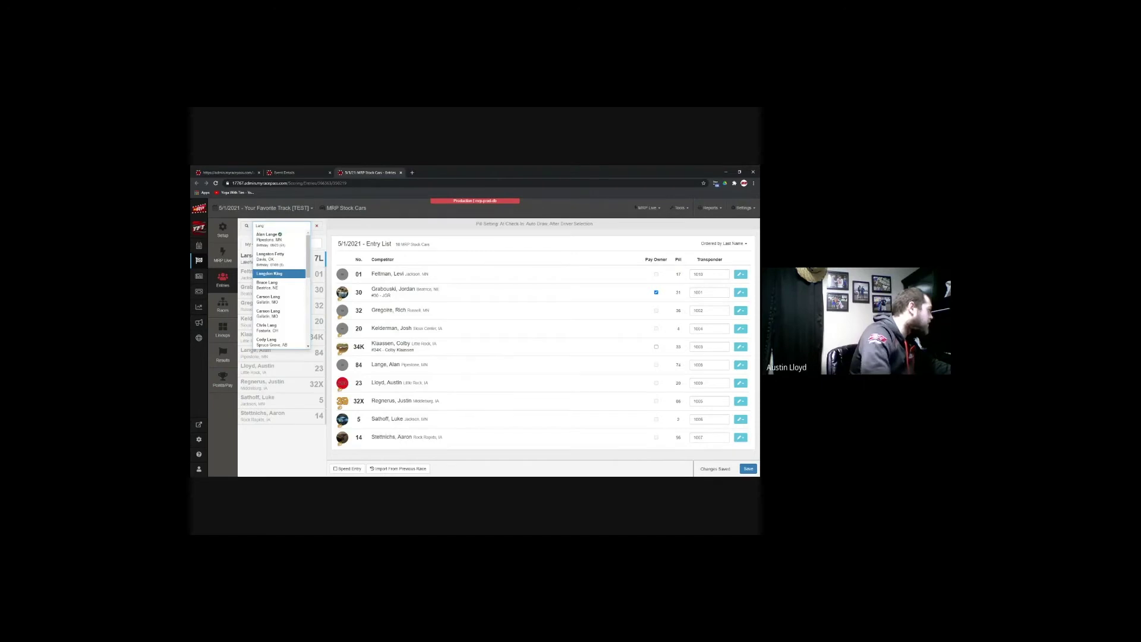
scroll(289, 279, "down", 5)
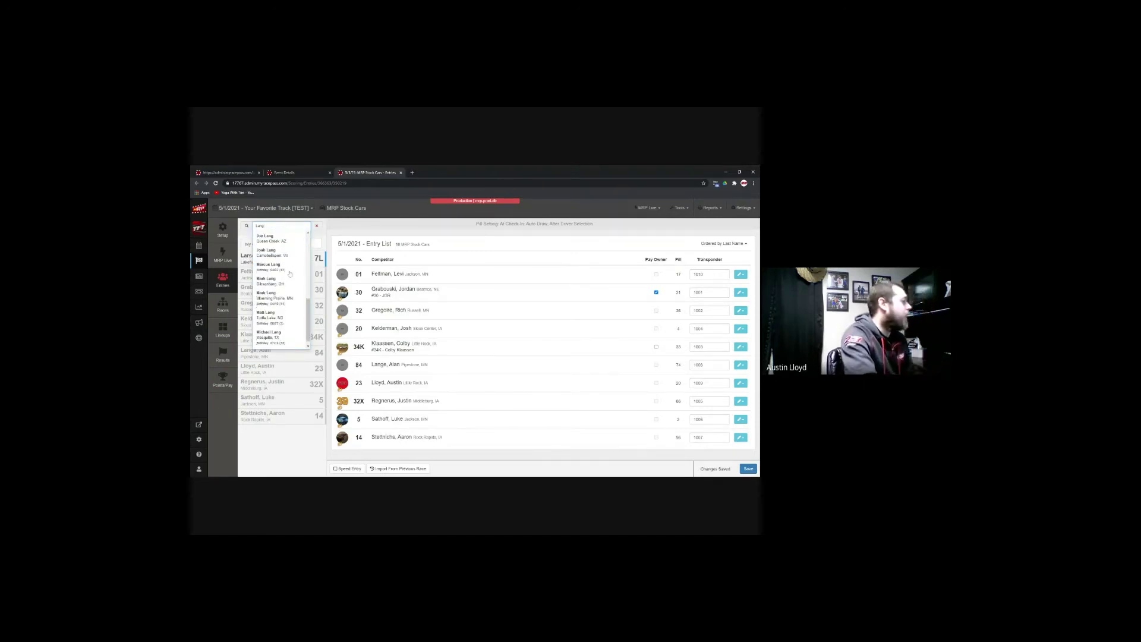
scroll(289, 279, "up", 5)
scroll(289, 279, "down", 5)
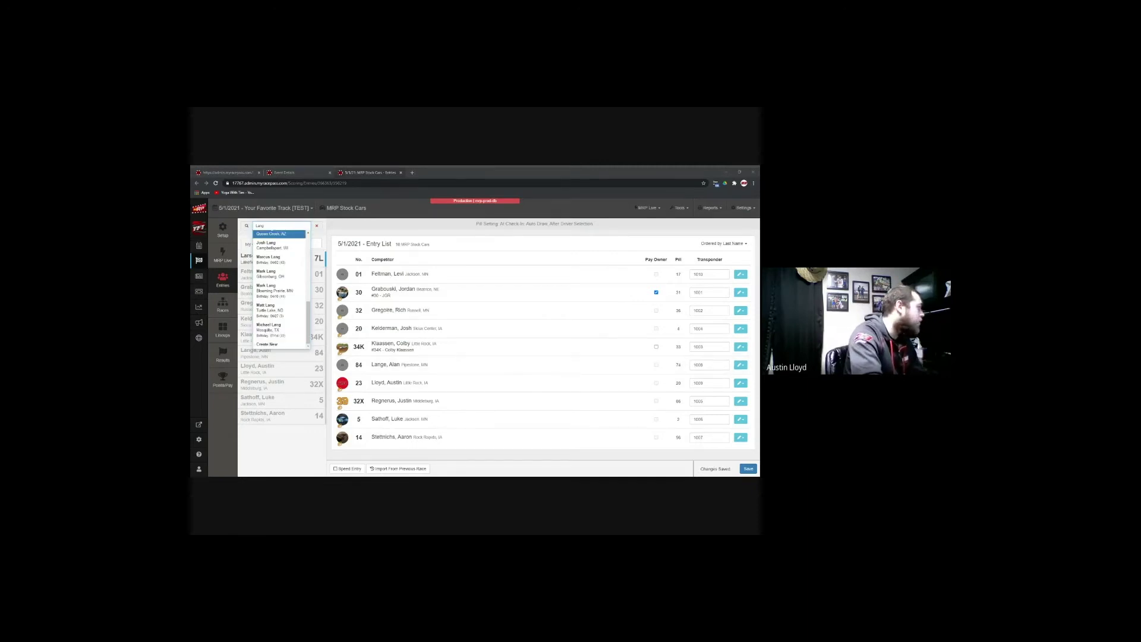
key("Return")
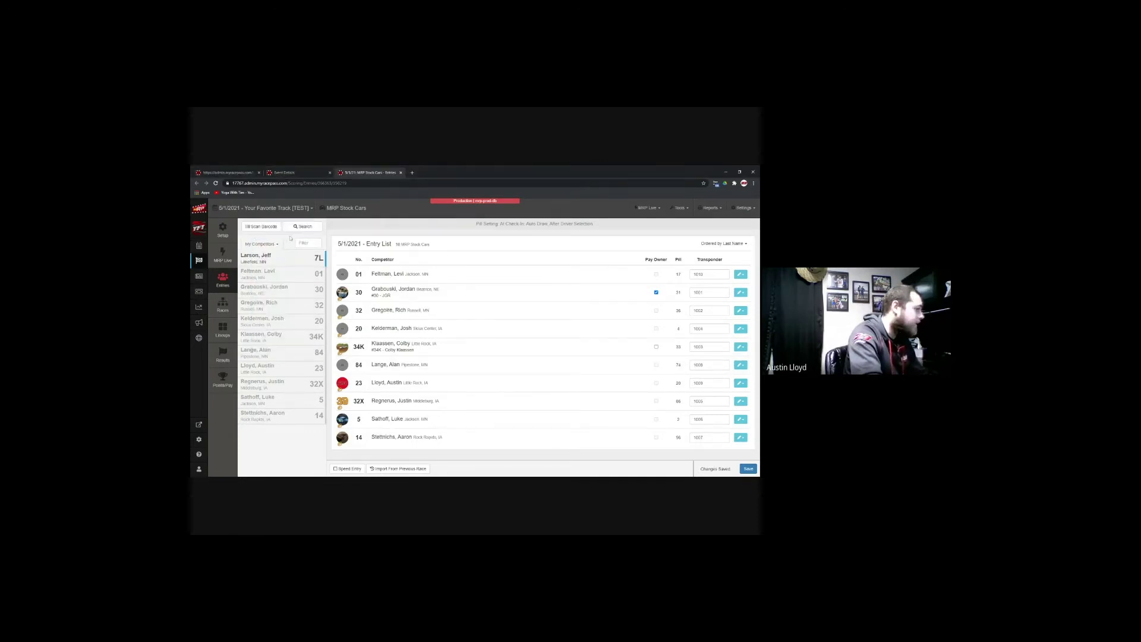
left_click(222, 299)
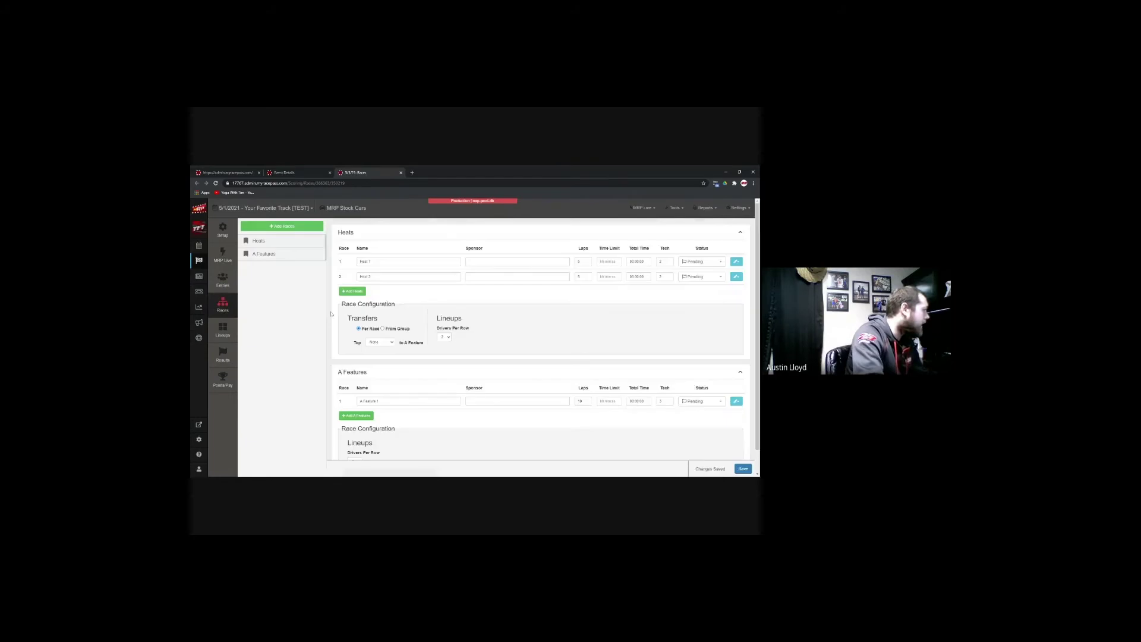
Step: Set the heat transfer Top to All into the A Feature and save the race setup
scroll(468, 296, "down", 1)
scroll(468, 295, "up", 1)
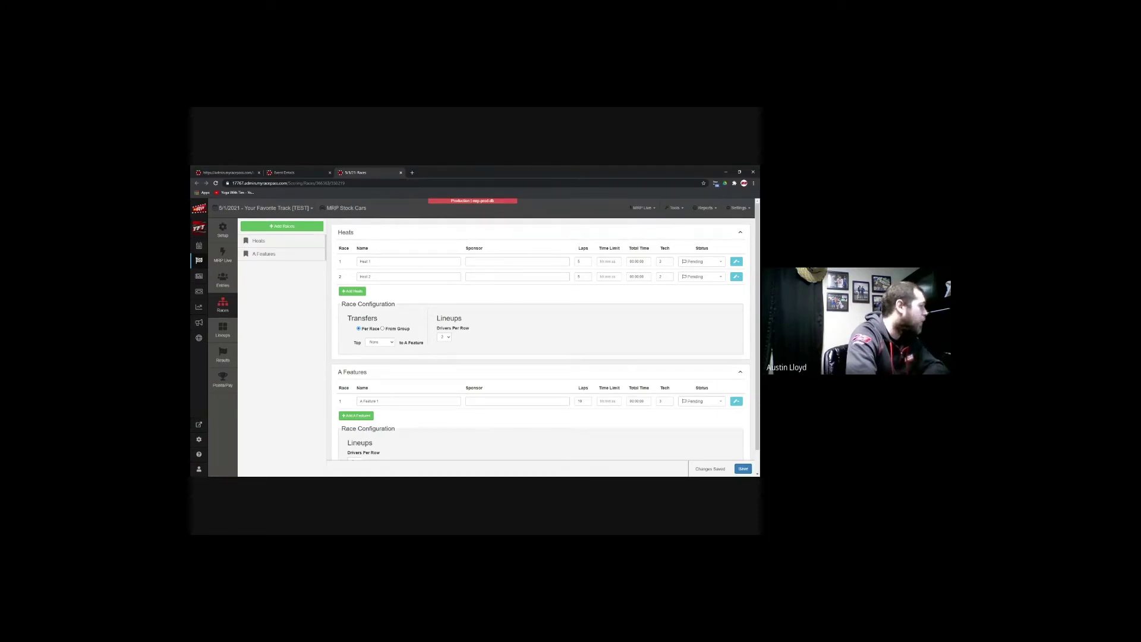
left_click(392, 342)
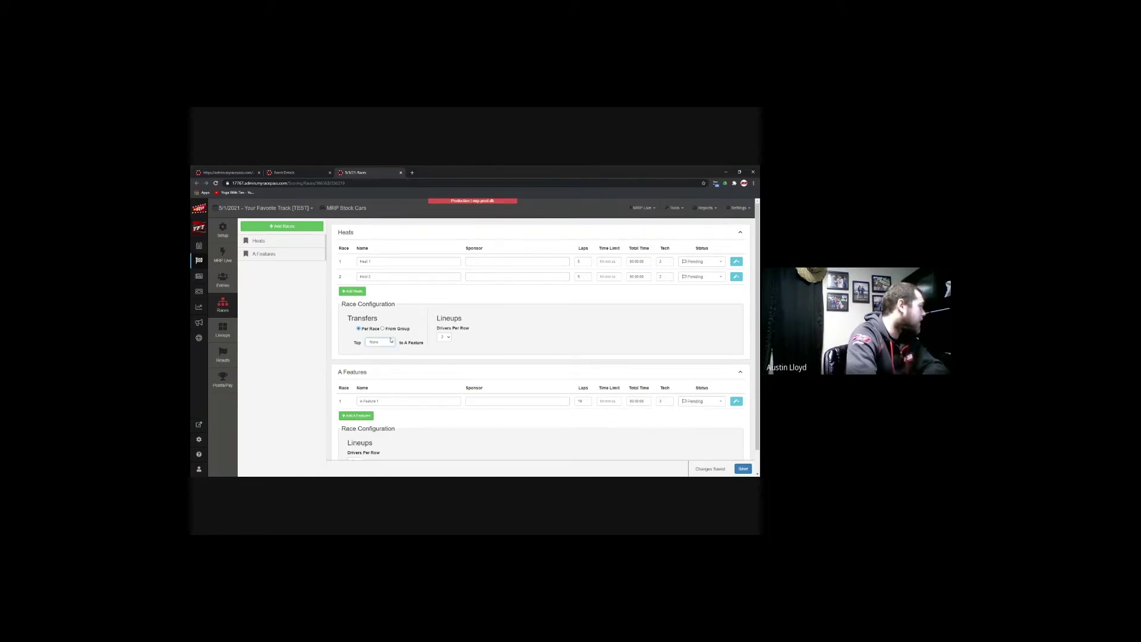
left_click(381, 351)
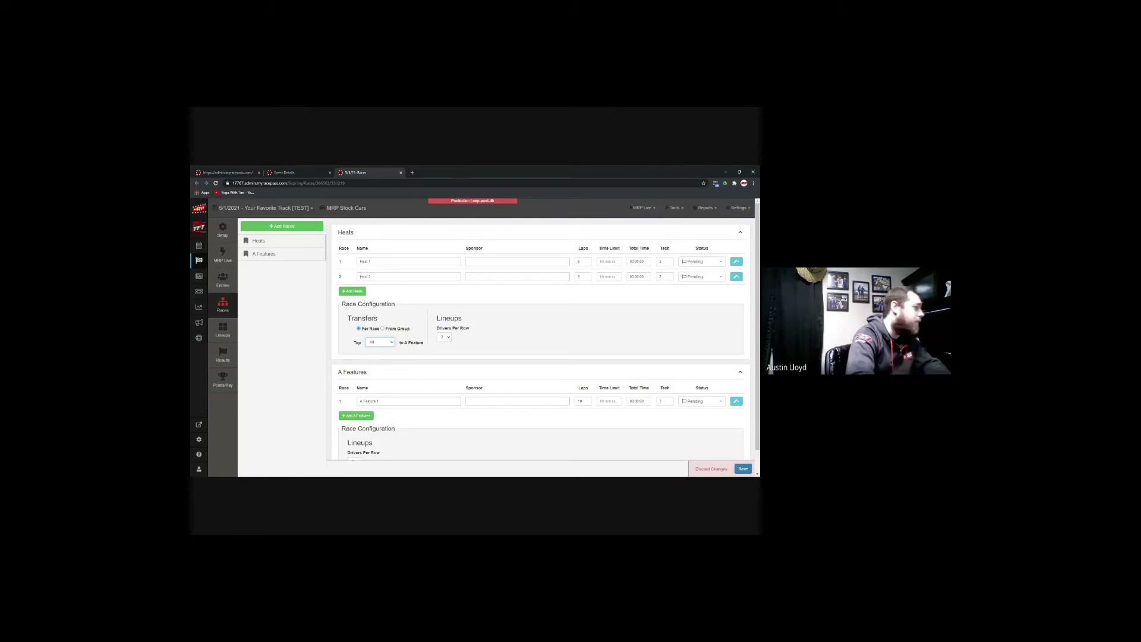
scroll(499, 340, "down", 1)
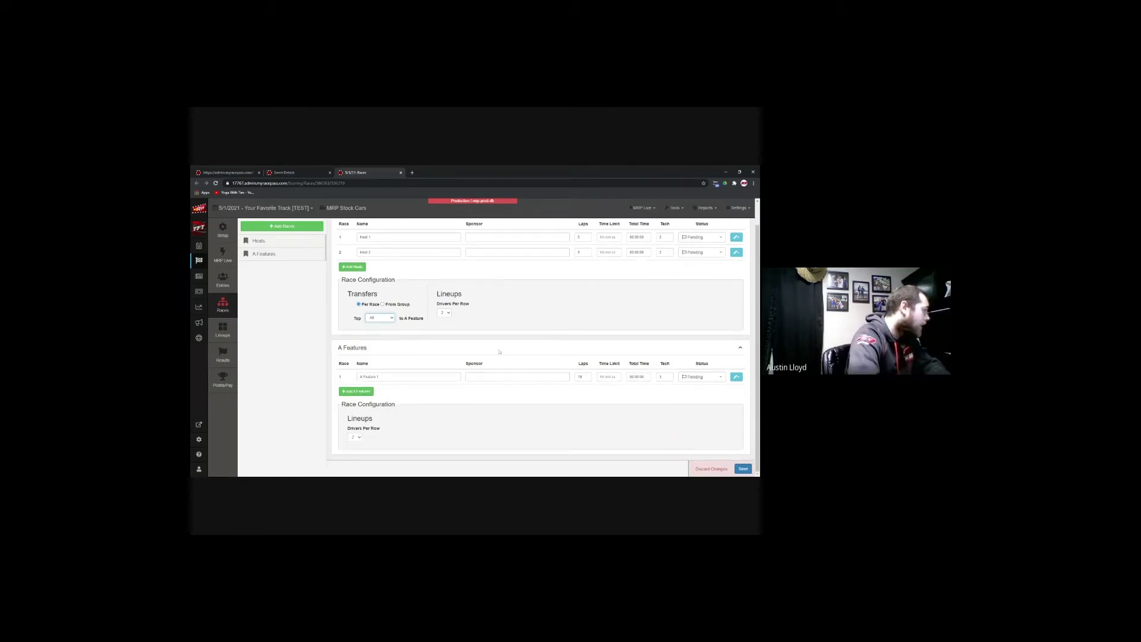
left_click(361, 440)
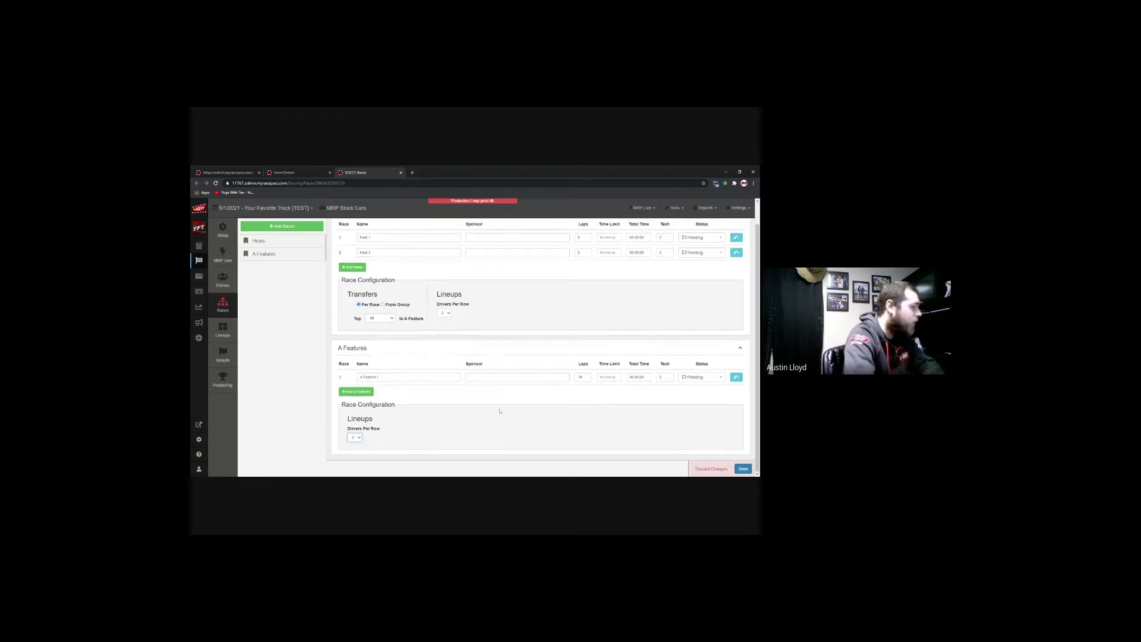
scroll(501, 411, "up", 1)
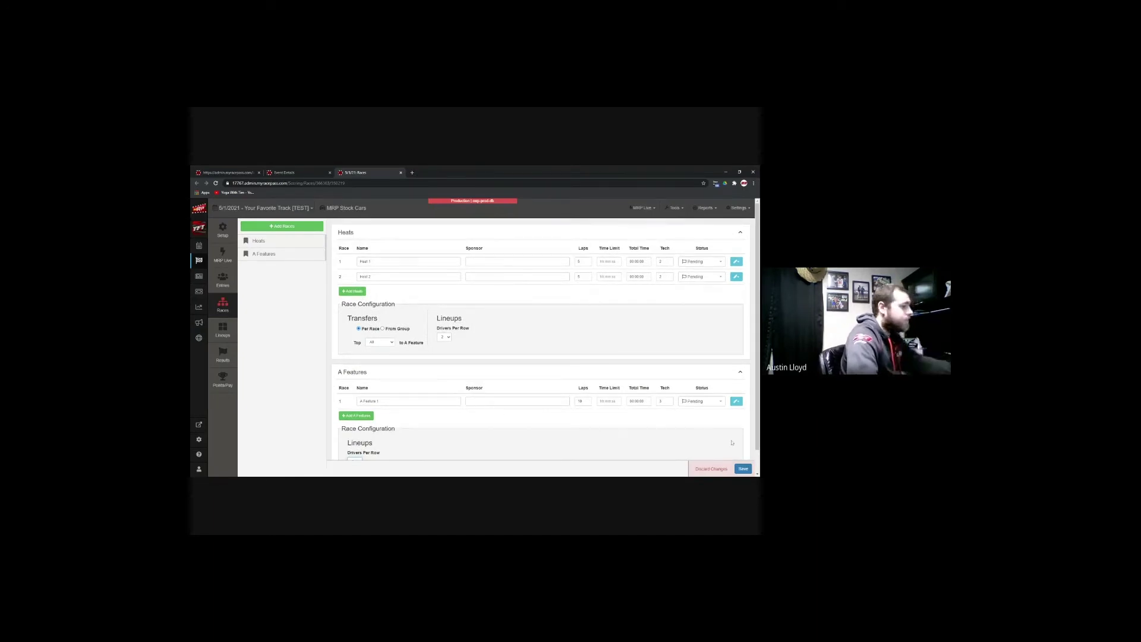
left_click(744, 469)
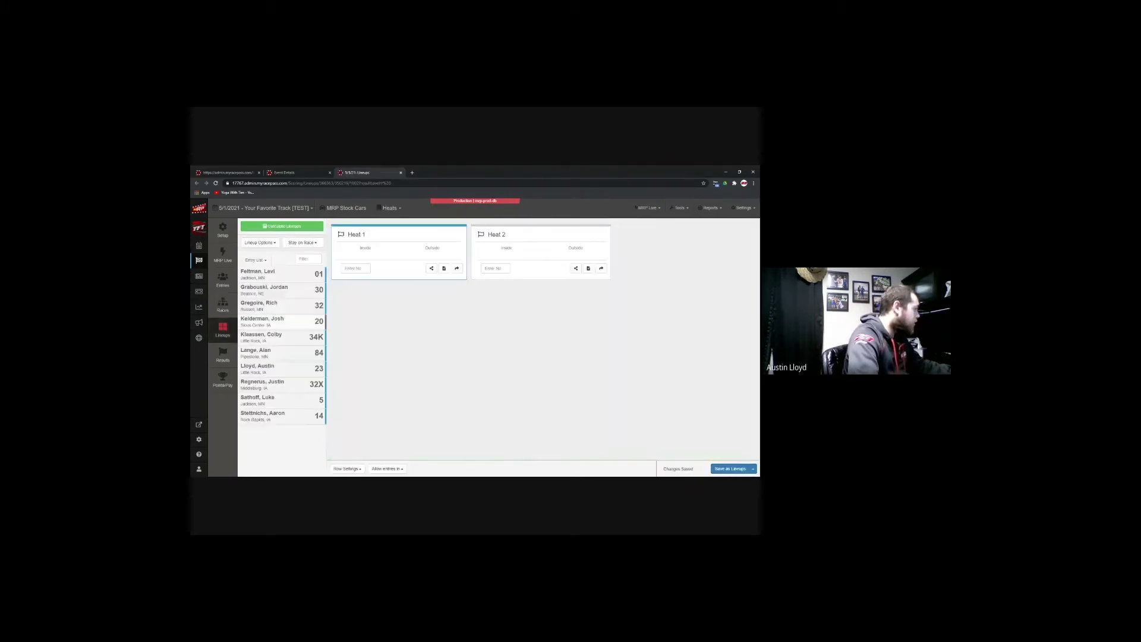
Step: Bring up the Calculate Lineups dialog for Heat 1 and Heat 2
left_click(307, 229)
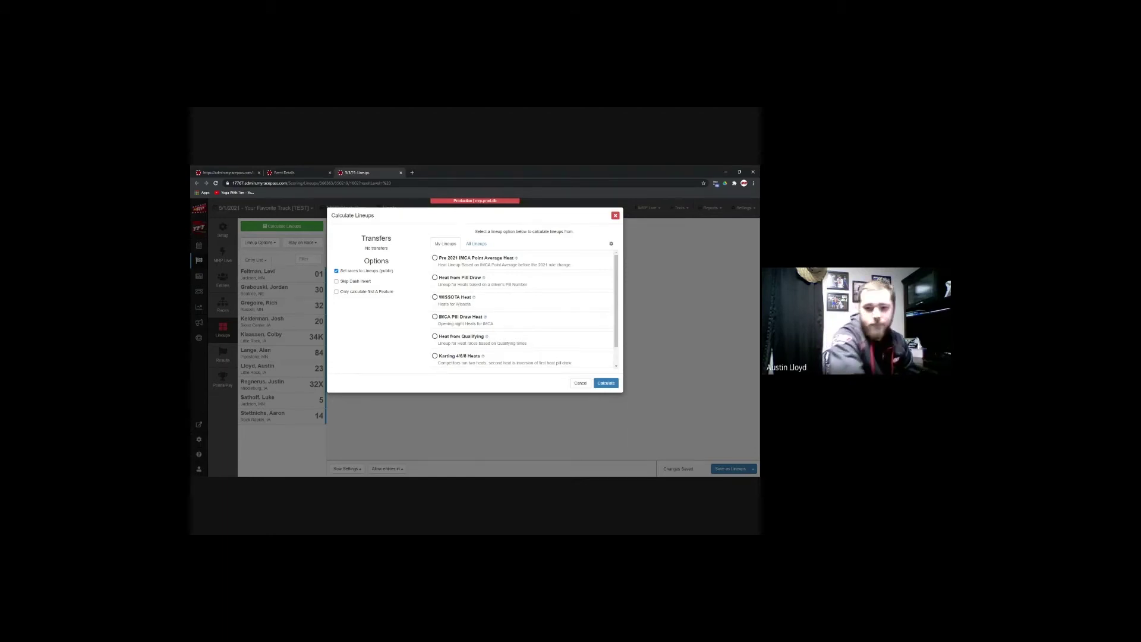
Step: Calculate both heat lineups with the Heat from Pill Draw method, five cars each
left_click(474, 245)
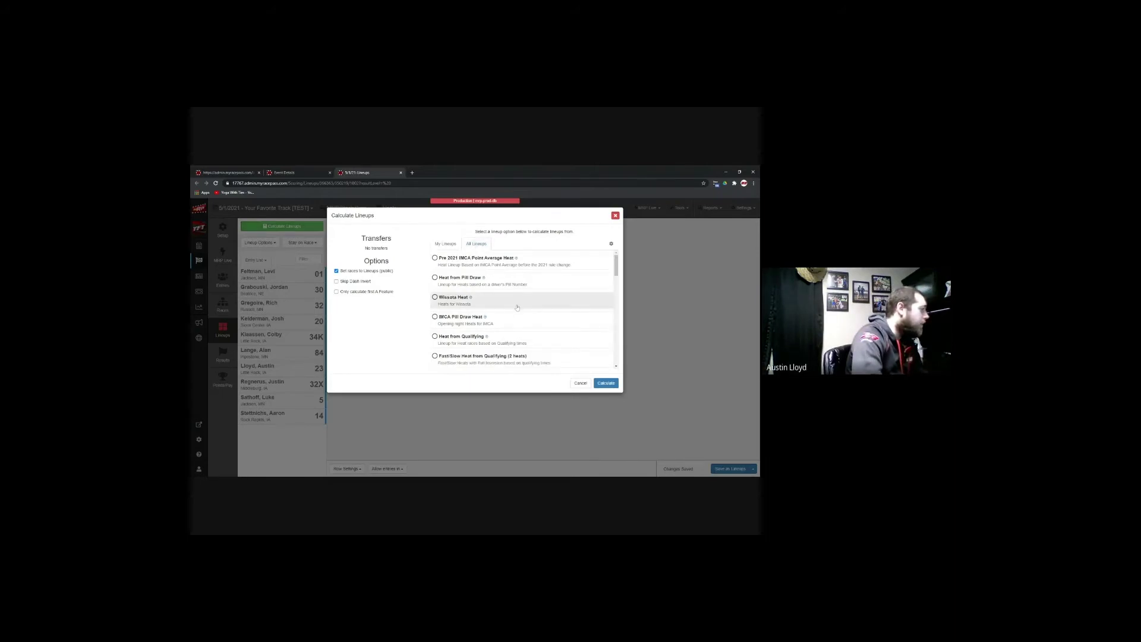
left_click(450, 245)
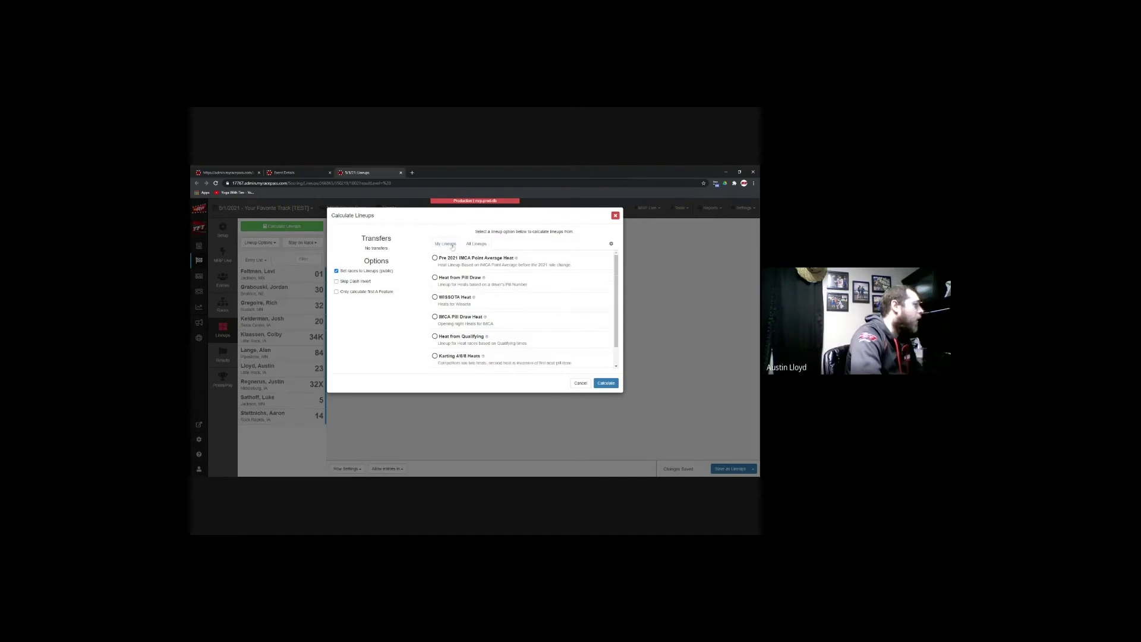
left_click(469, 245)
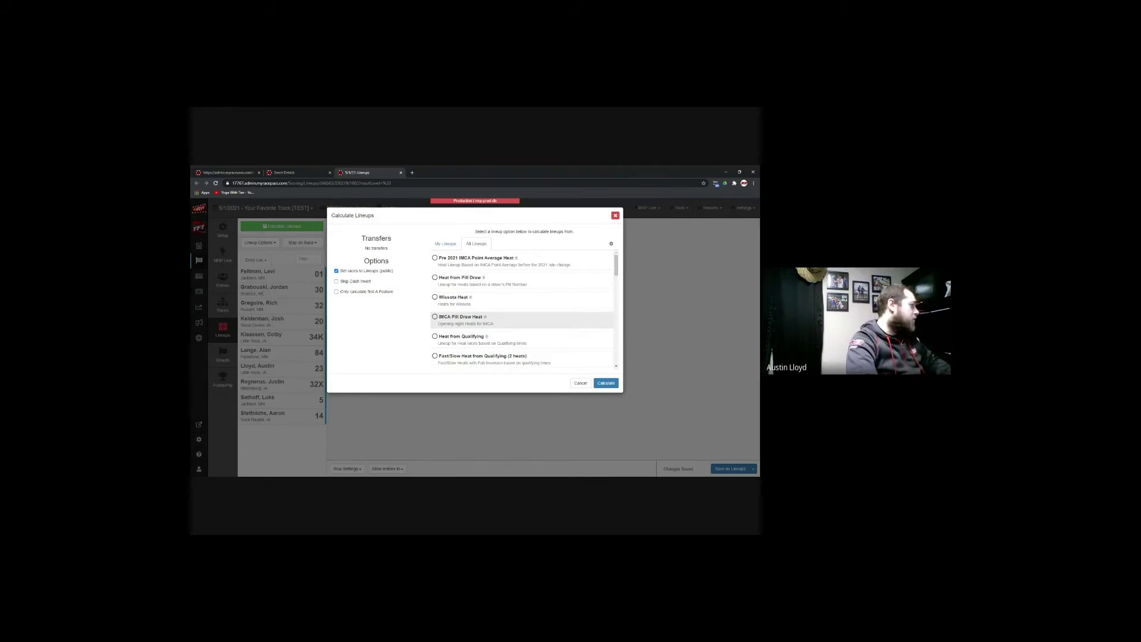
left_click(446, 244)
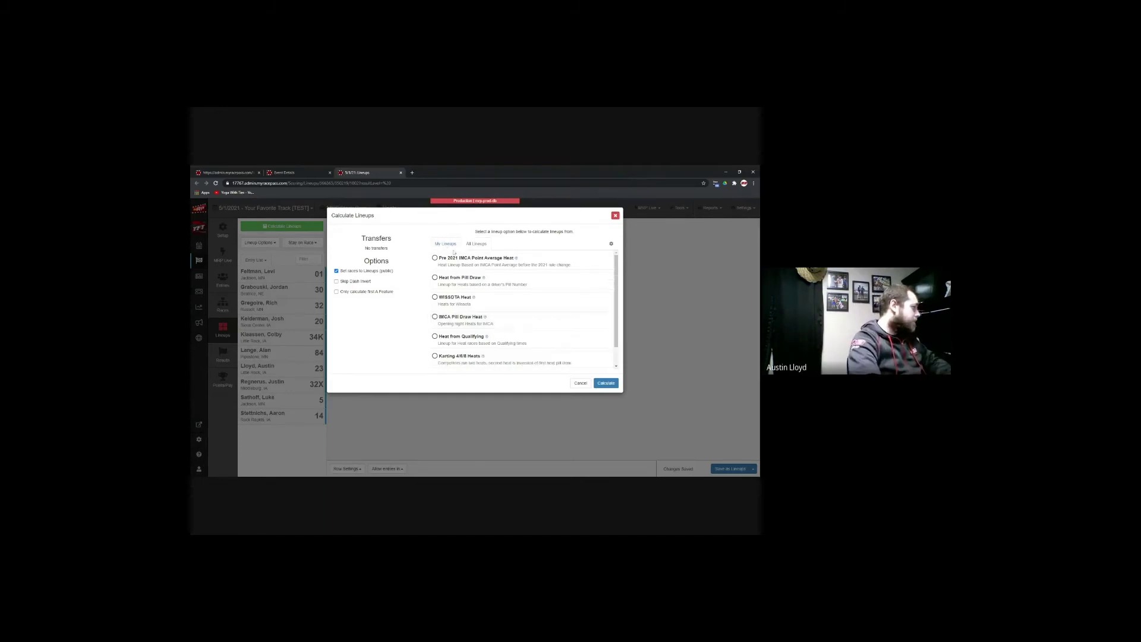
left_click(501, 284)
left_click(607, 385)
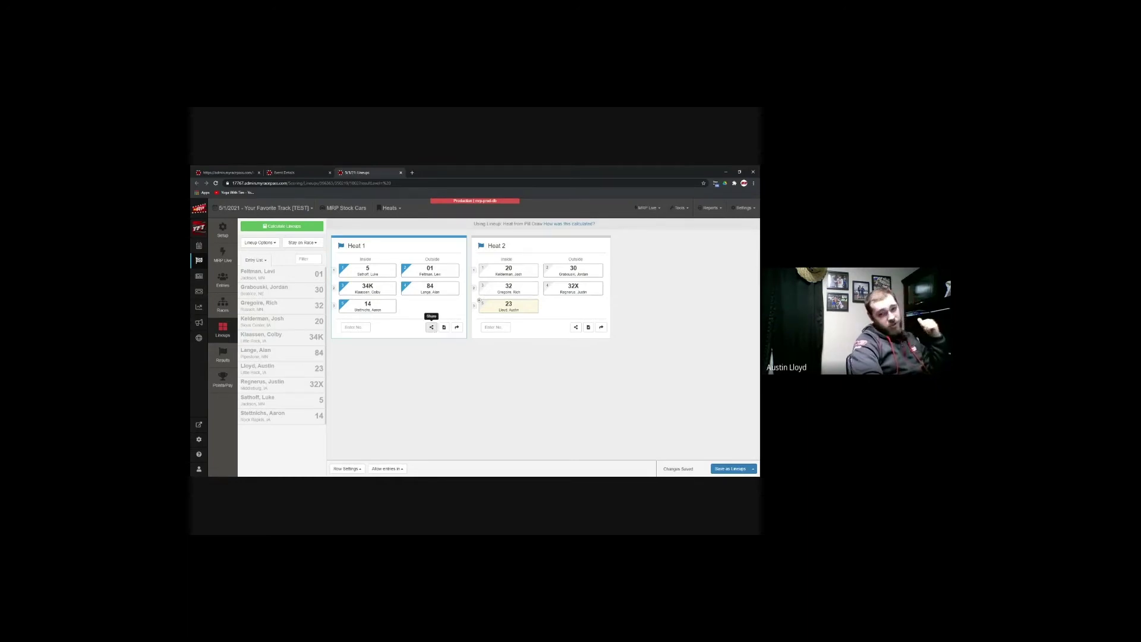
left_click(432, 327)
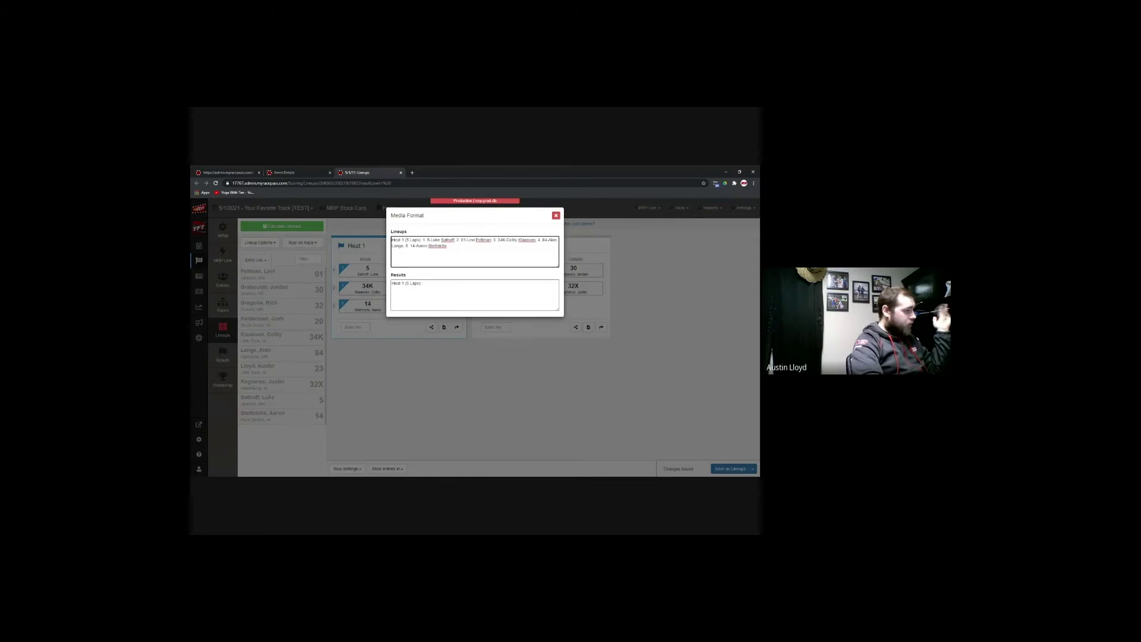
left_click(556, 215)
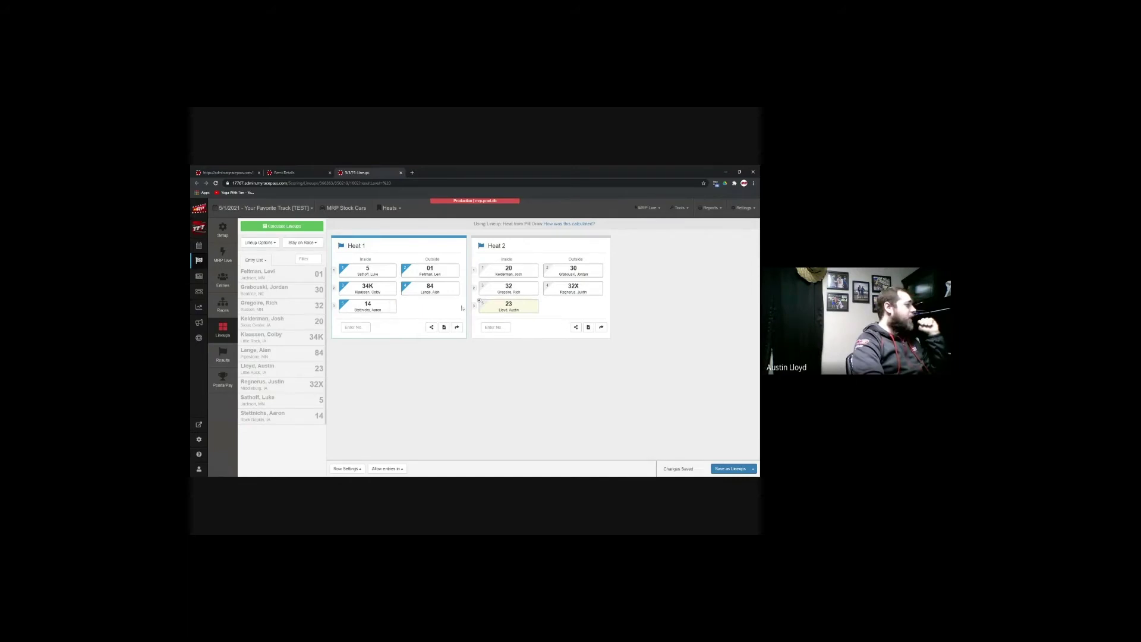
Step: Clear Heat 1 and re-enter cars 84, 5, 14, 34K and 01
left_click(393, 268)
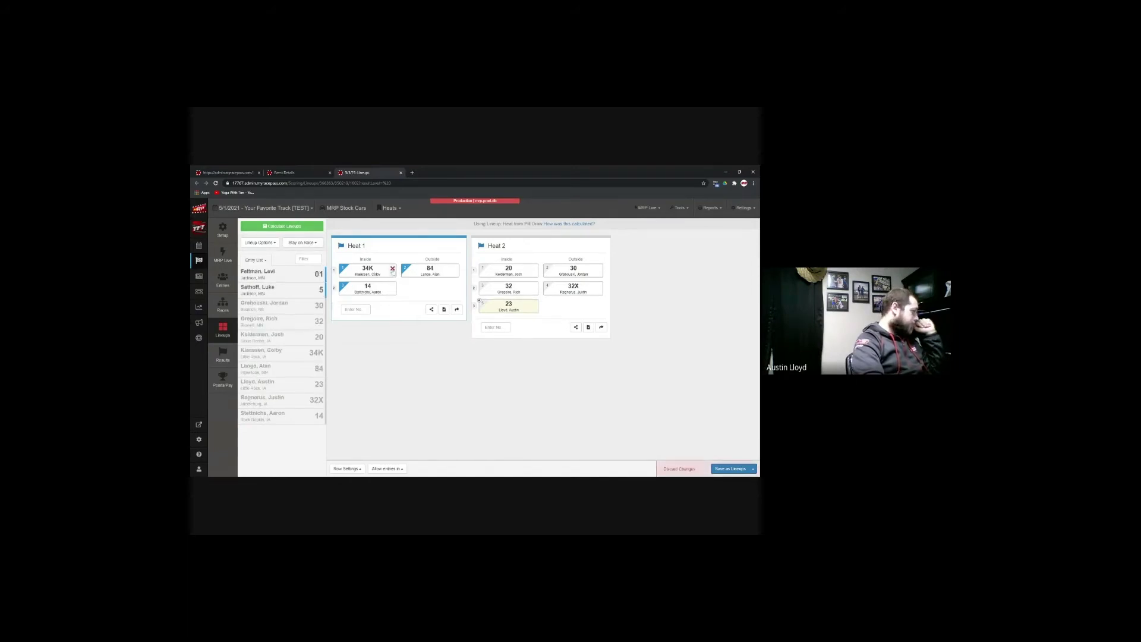
left_click(392, 269)
left_click(392, 269)
left_click(393, 268)
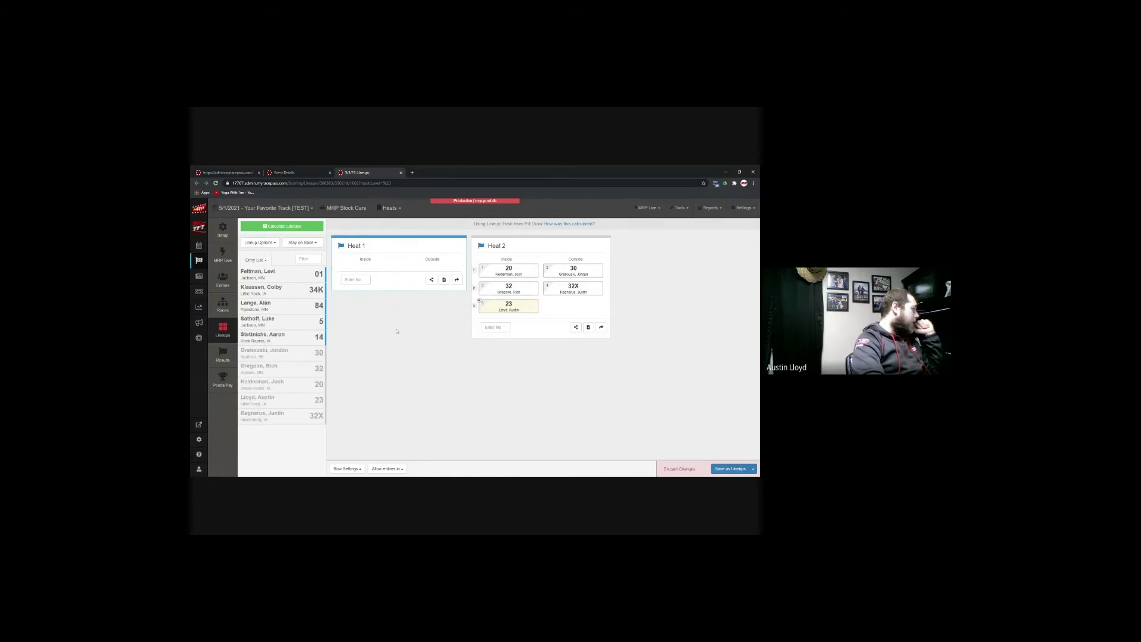
left_click(297, 307)
left_click(297, 306)
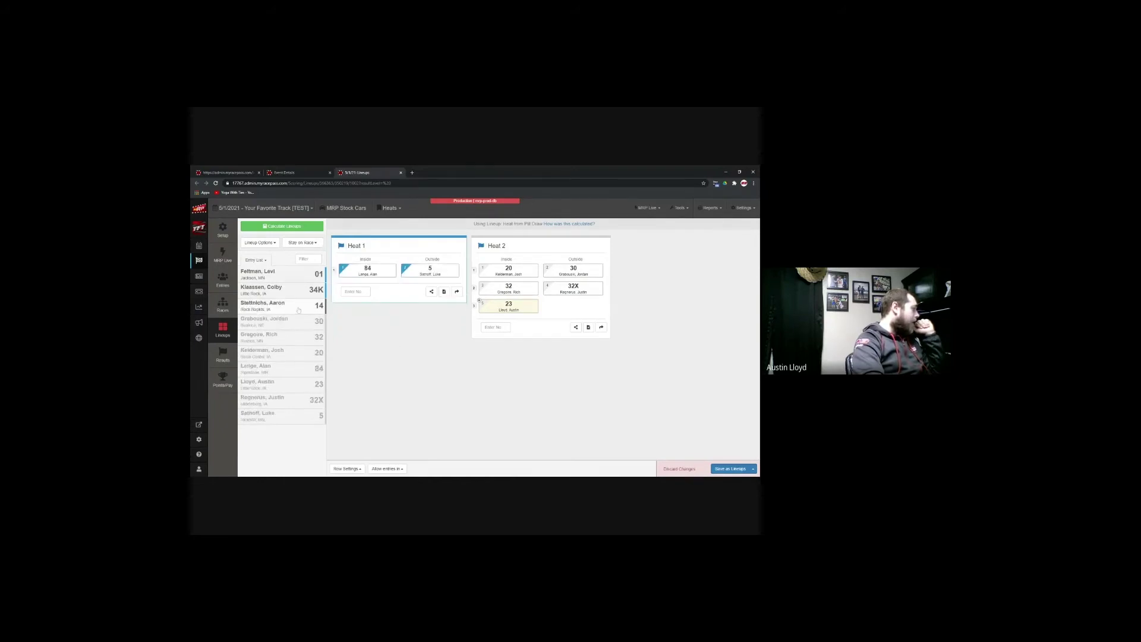
left_click(294, 306)
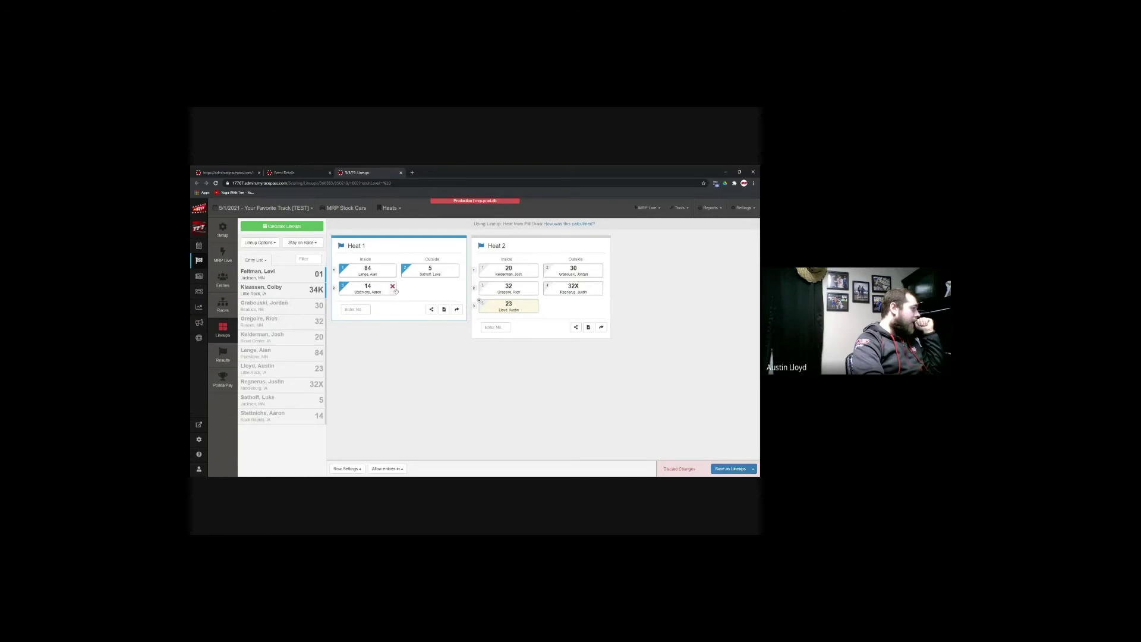
type("34K")
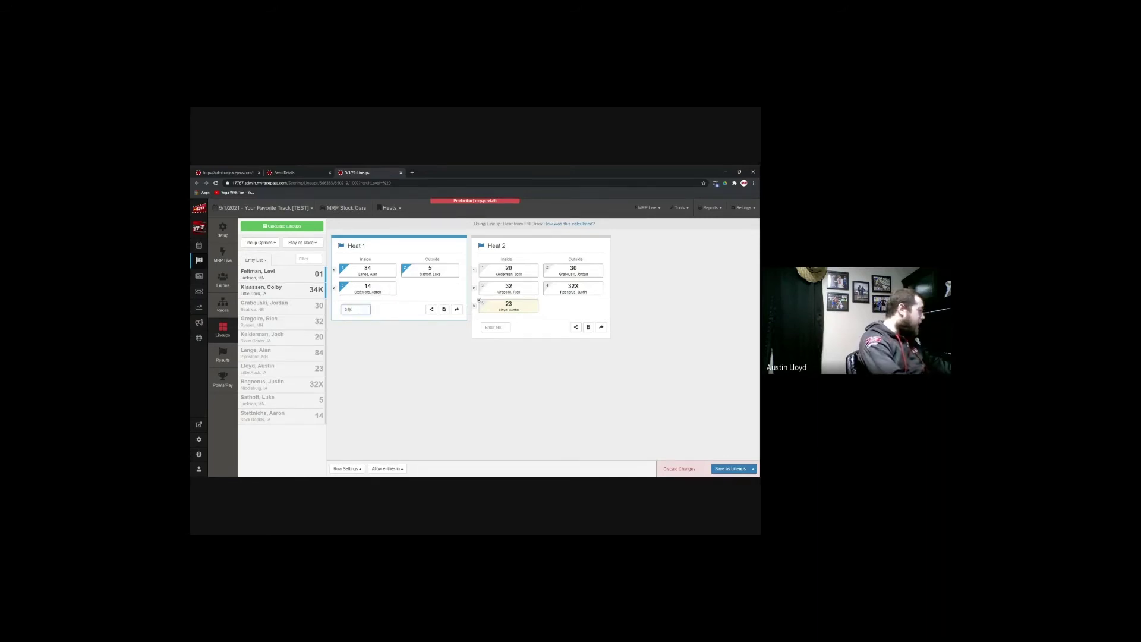
key("Return")
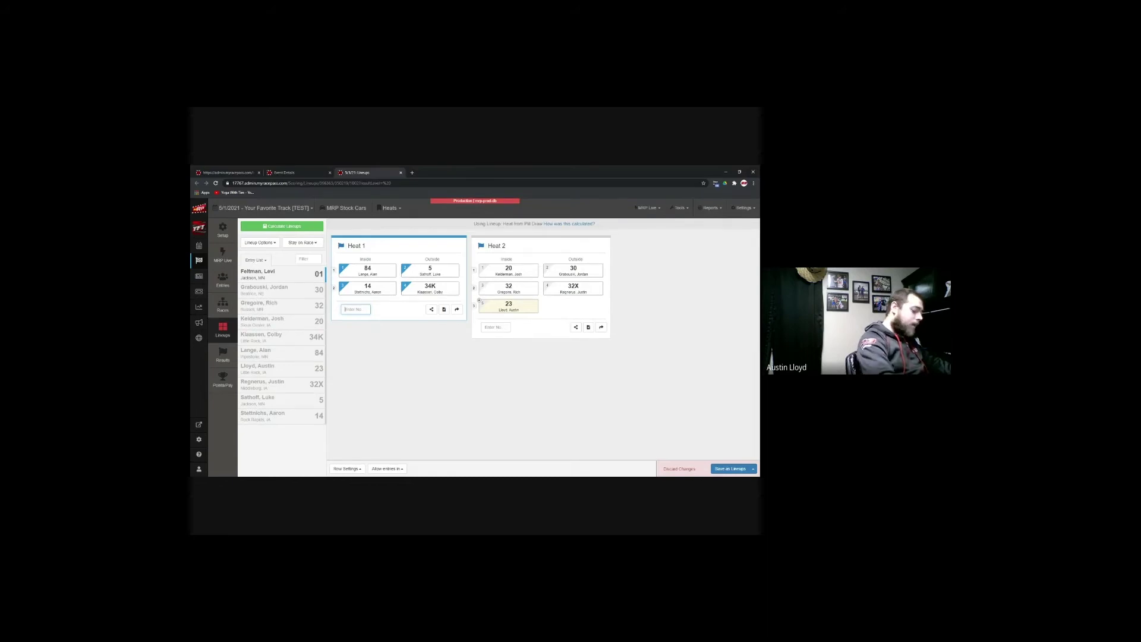
type("01")
key("Return")
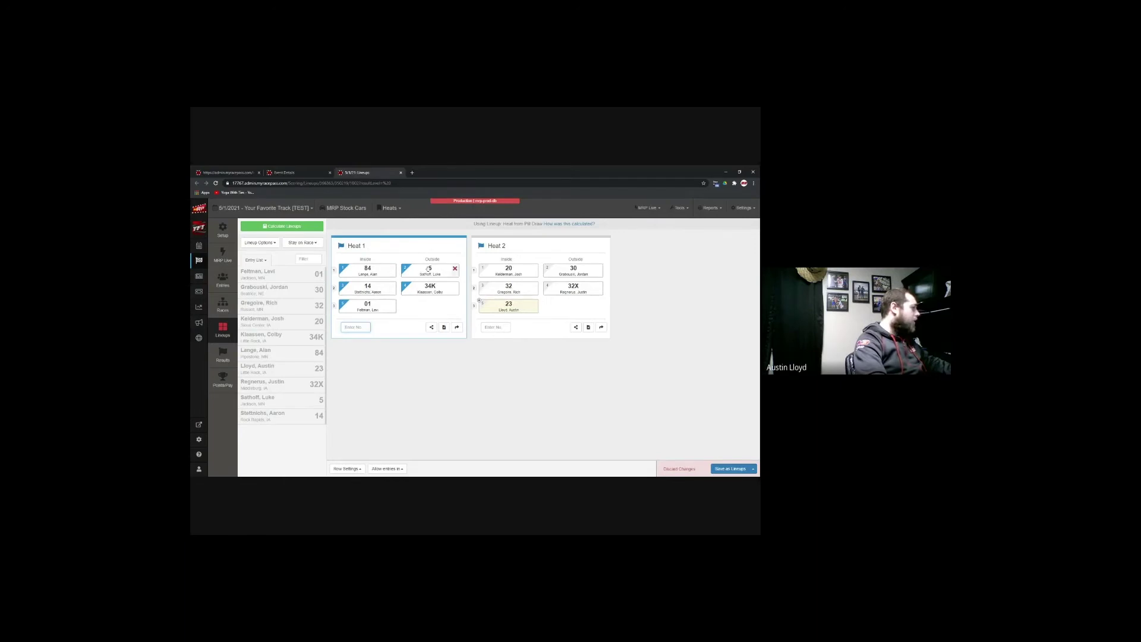
Step: Arrange Heat 1 as 14, 5, 84, 01, 34K and save the lineups
left_click_drag(428, 268, 450, 299)
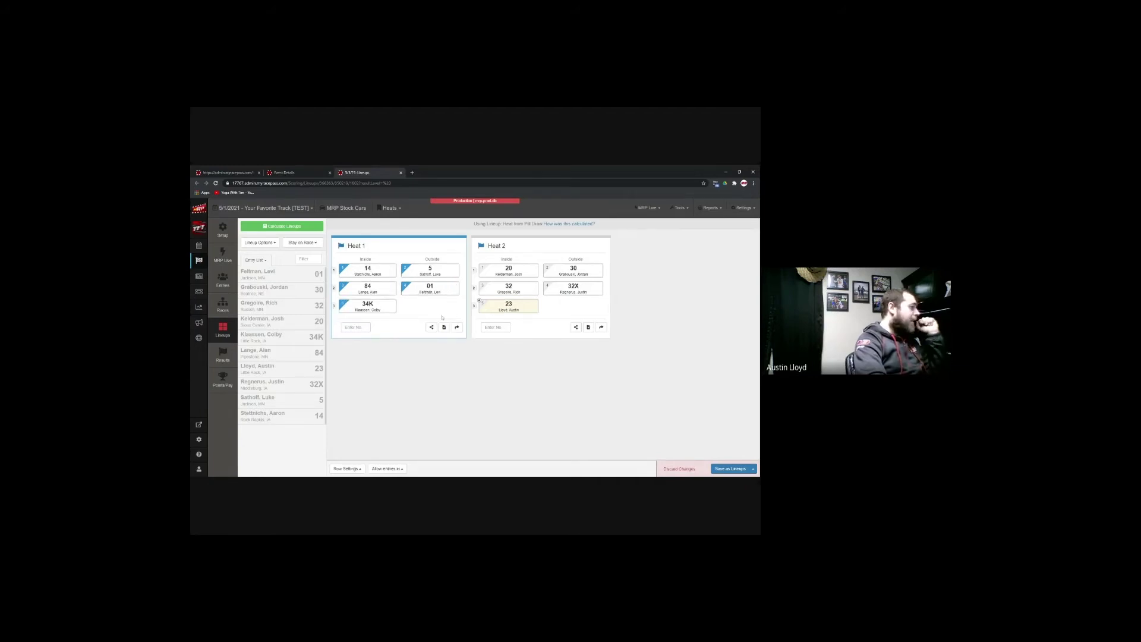
left_click(393, 306)
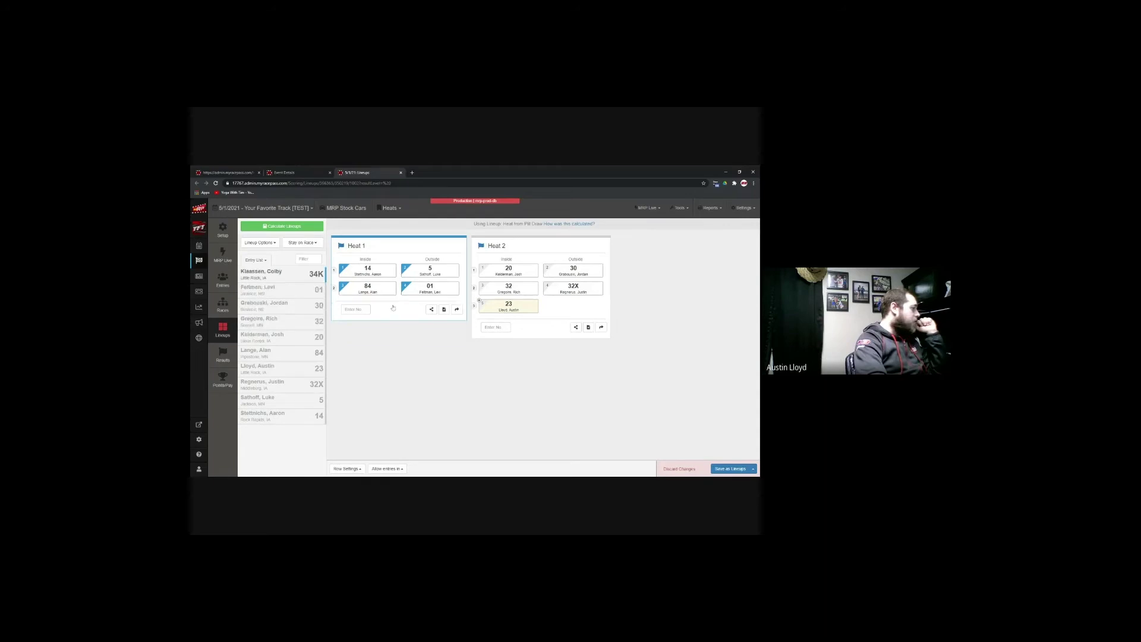
left_click(294, 283)
left_click(599, 304)
left_click(393, 305)
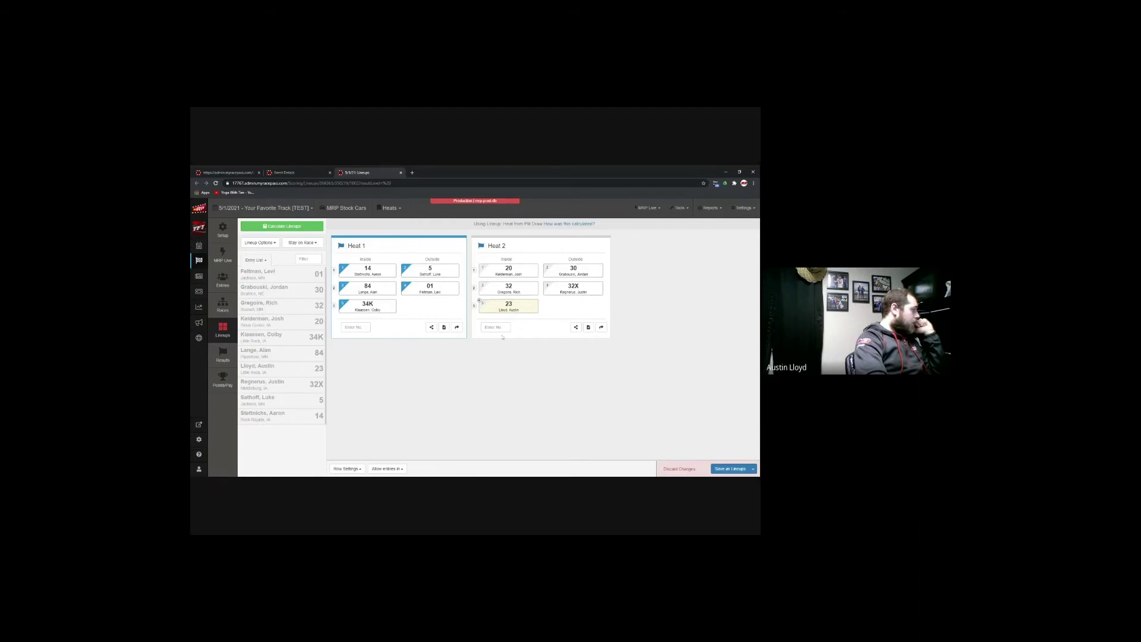
left_click(738, 470)
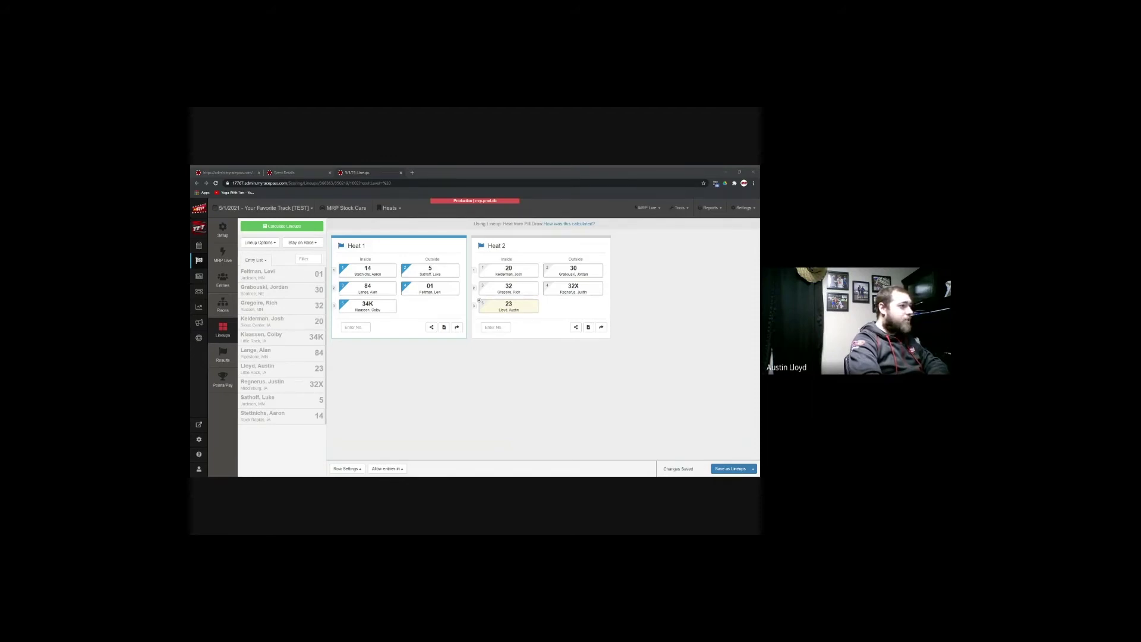
Step: Open the Stock Cars Heat 1 results entry page from the Results sidebar item
left_click(655, 369)
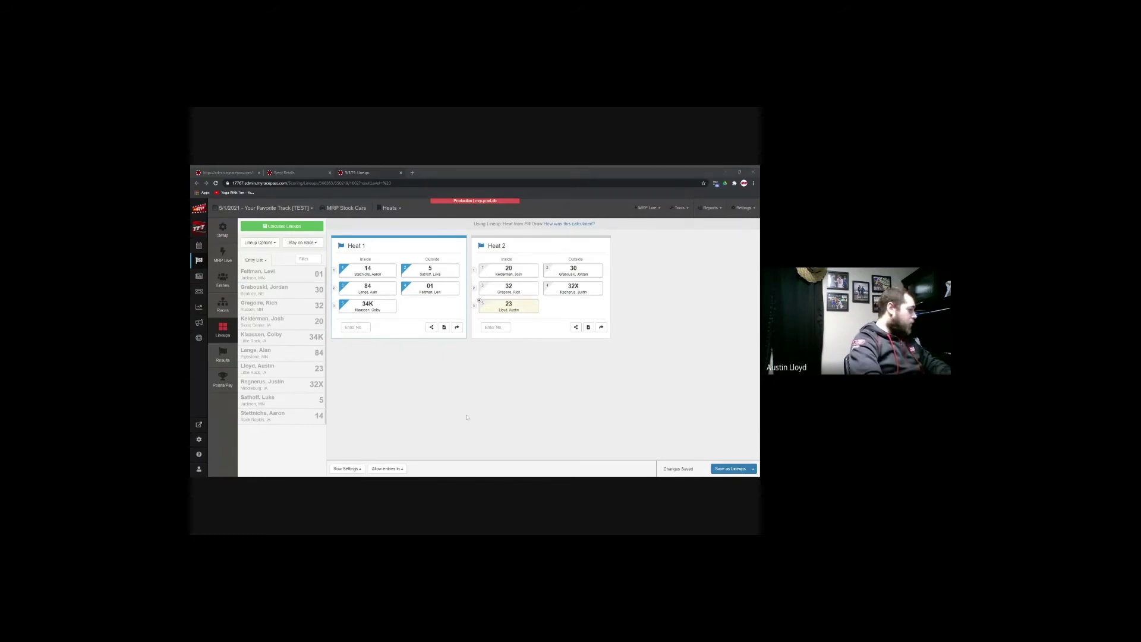
left_click(226, 359)
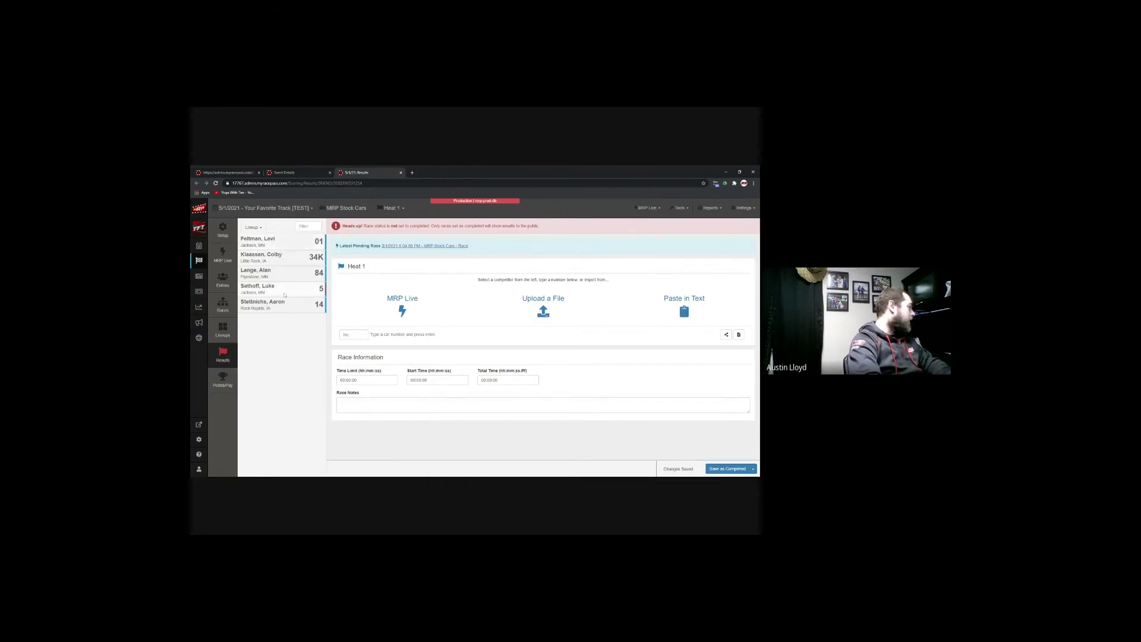
Step: Test adding and removing car 5, then import the latest pending MRP Live results into Heat 1
left_click_drag(285, 293, 491, 301)
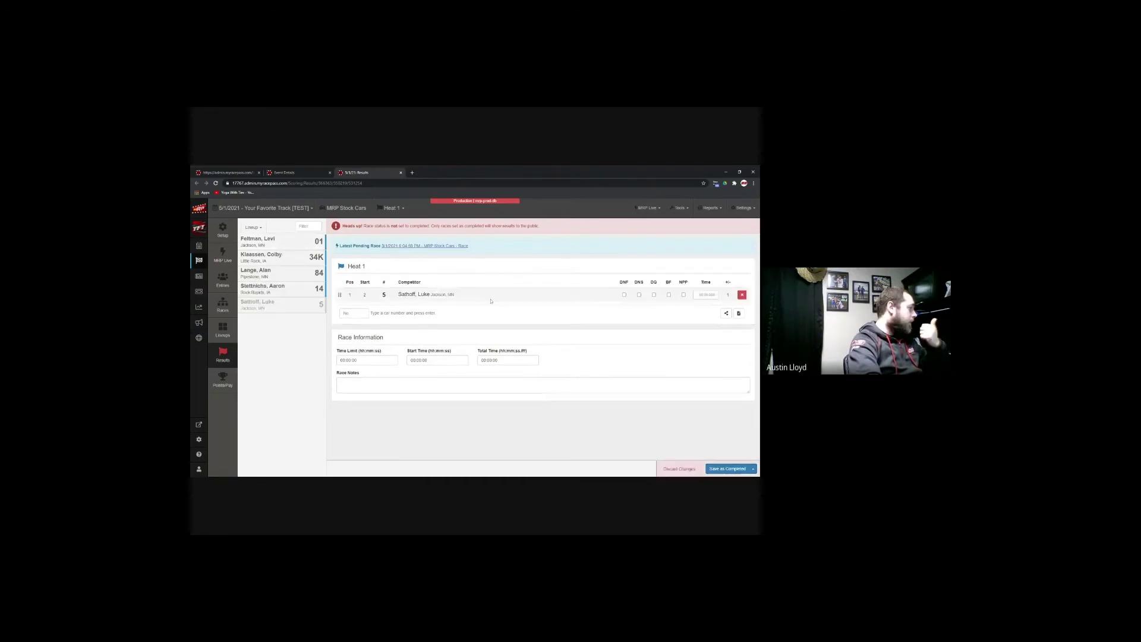
left_click(742, 295)
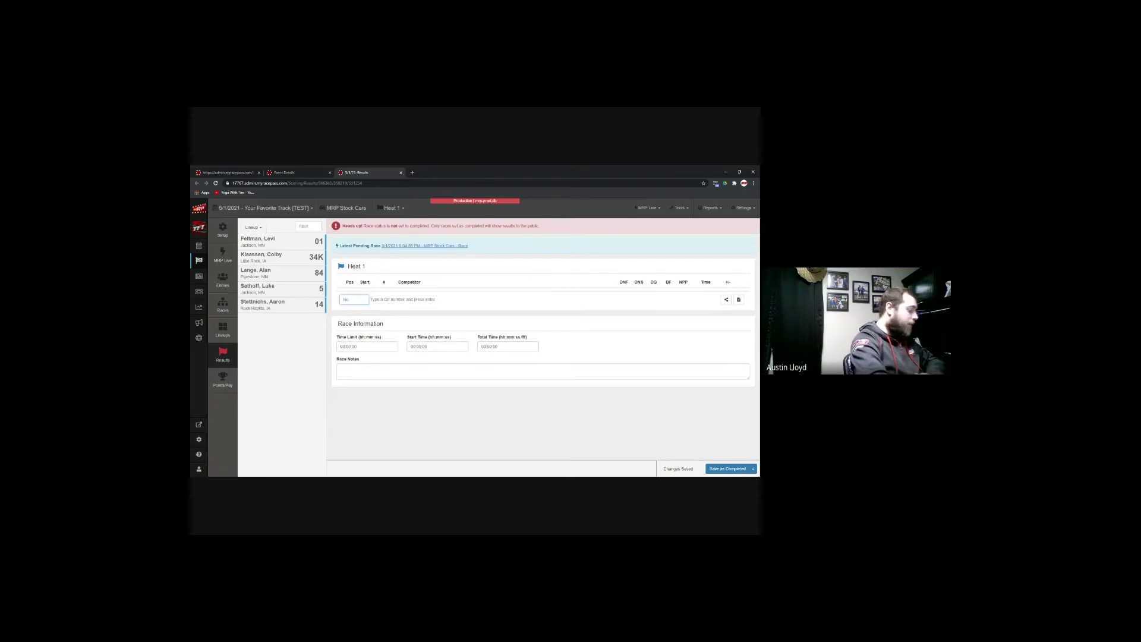
key("Return")
left_click(742, 295)
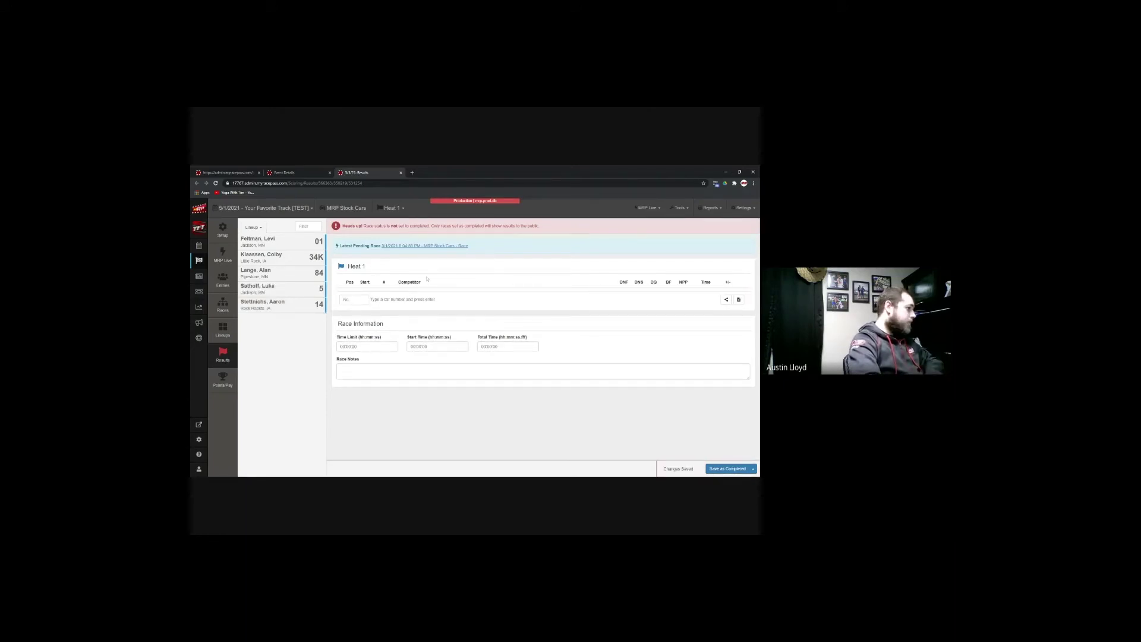
left_click(739, 467)
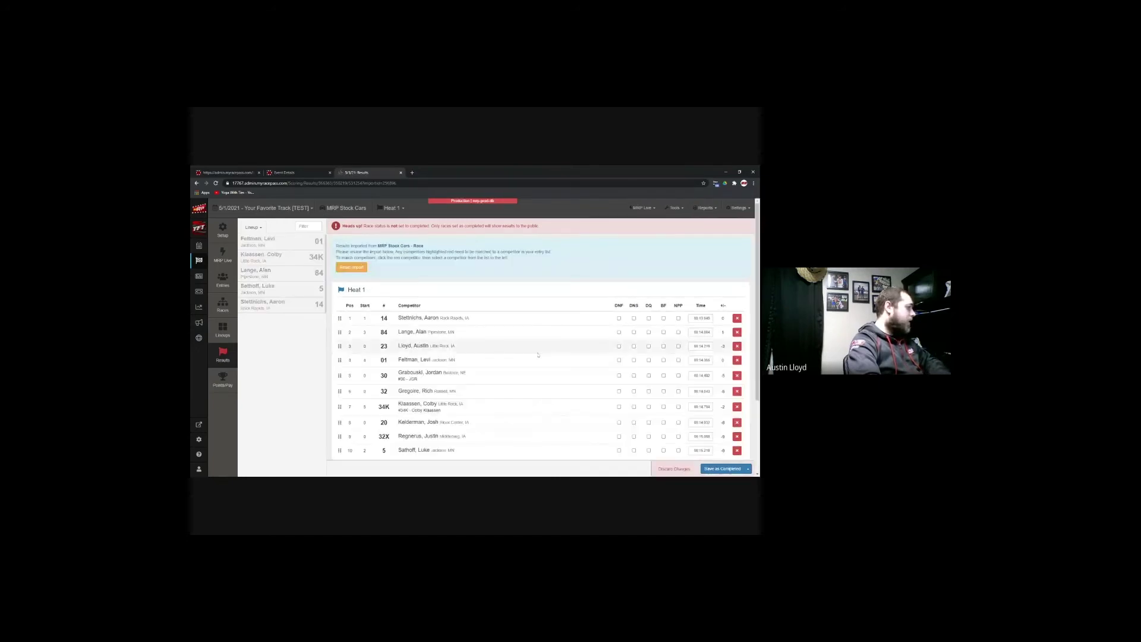
scroll(553, 380, "down", 2)
scroll(553, 381, "up", 2)
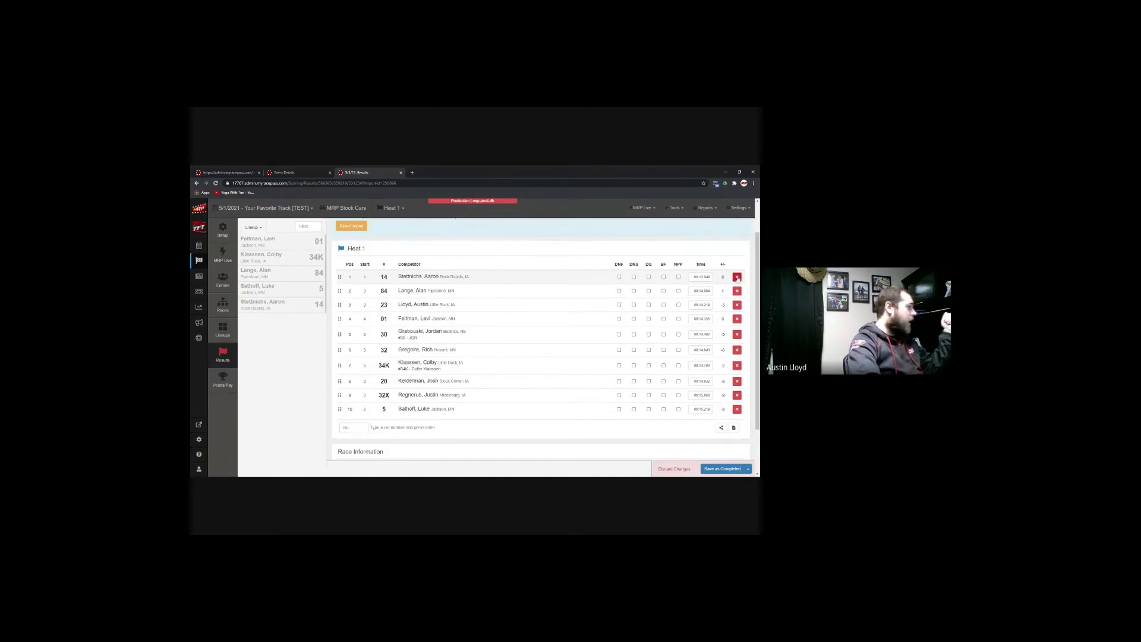
Step: Delete every imported Heat 1 result row, including 32X, and save the heat as In Progress
left_click(738, 277)
left_click(737, 277)
left_click(738, 277)
left_click(739, 291)
left_click(740, 291)
left_click(741, 299)
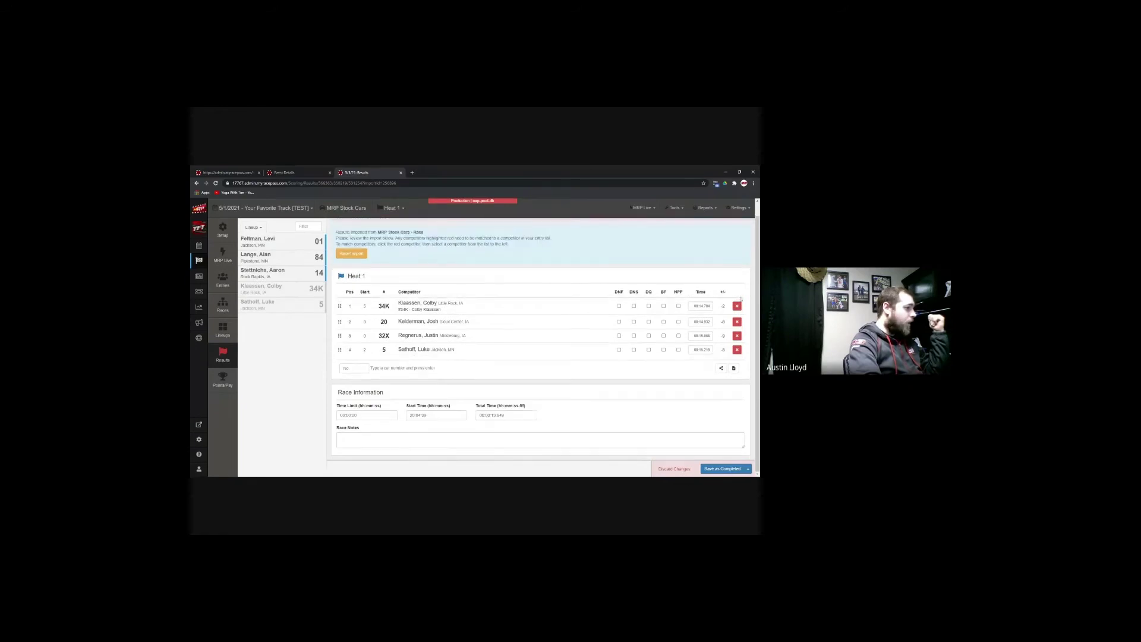
left_click(737, 306)
left_click(743, 319)
left_click(742, 319)
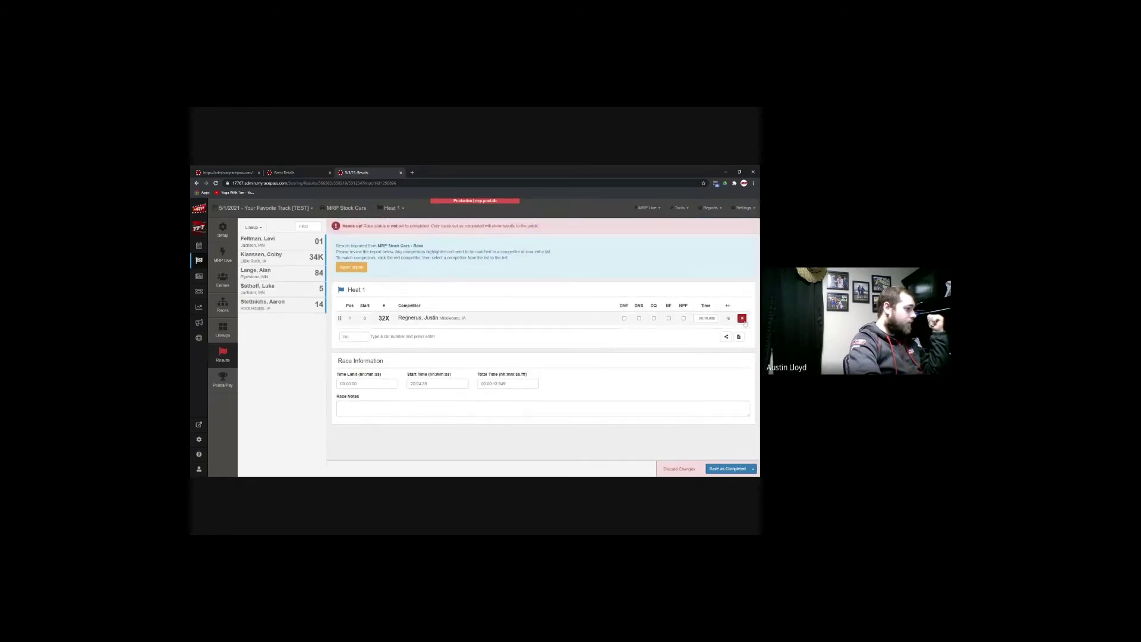
left_click(743, 319)
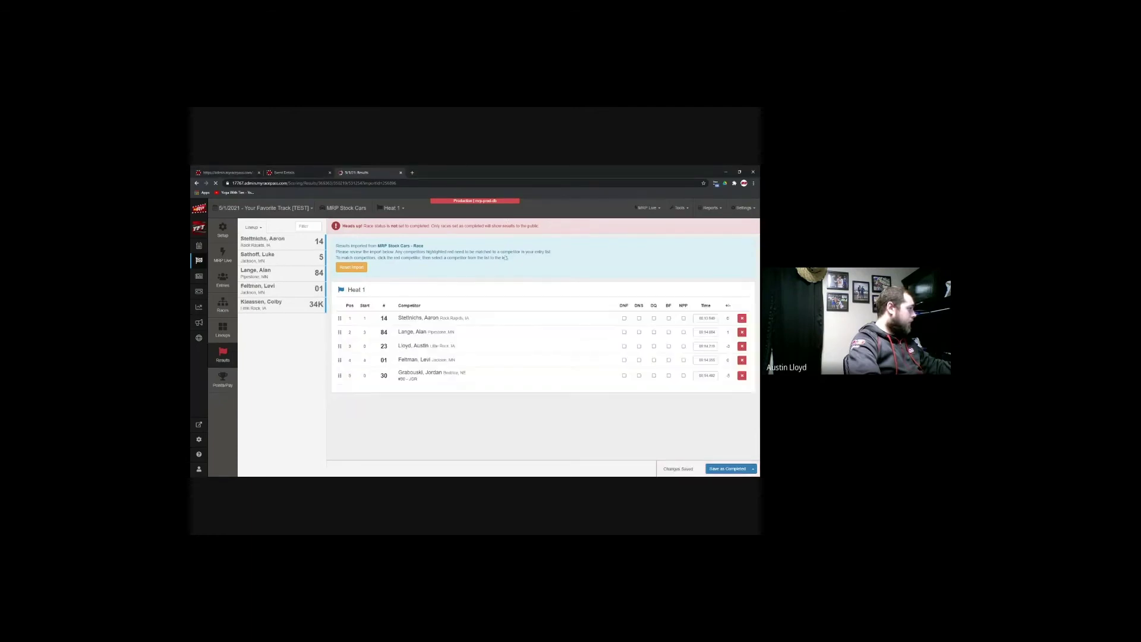
left_click(737, 318)
left_click(737, 318)
left_click(737, 318)
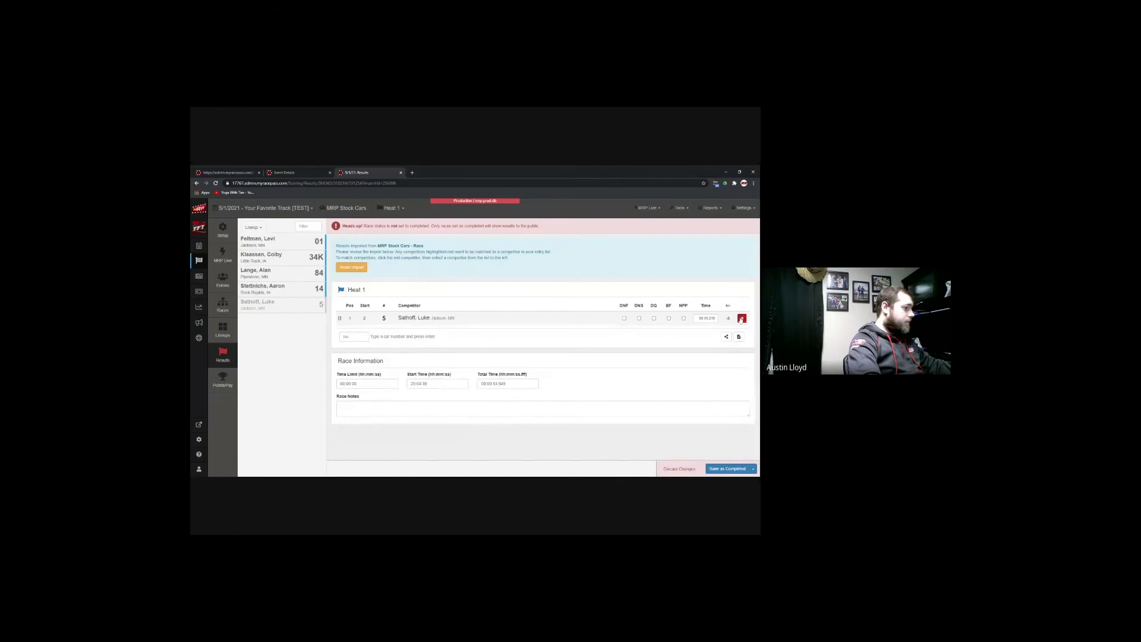
left_click(753, 469)
left_click(728, 444)
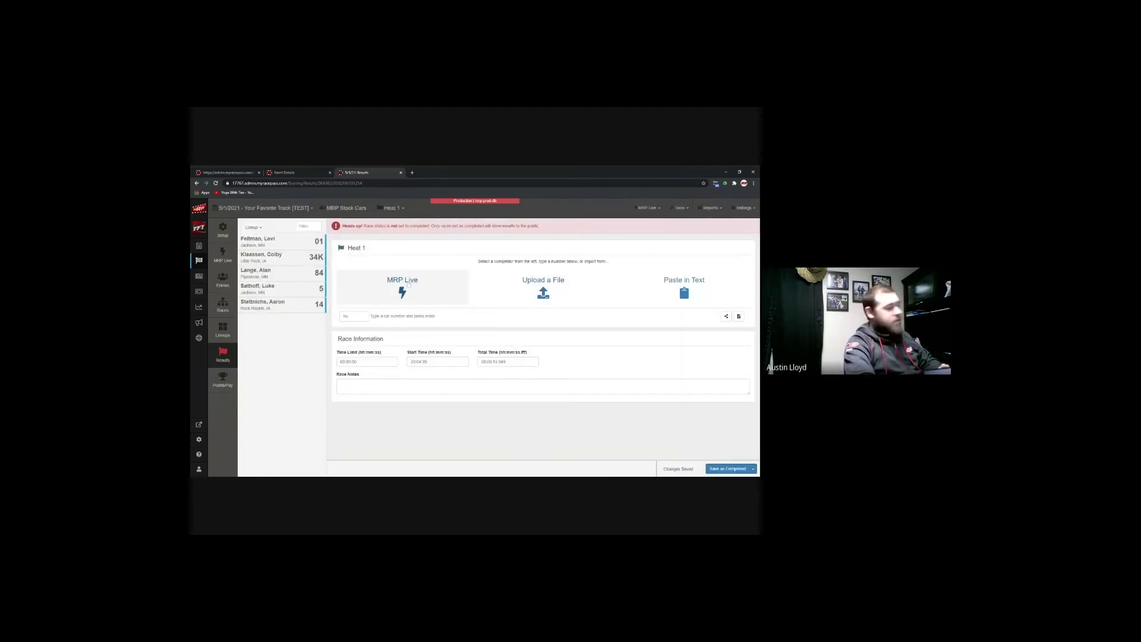
left_click(543, 286)
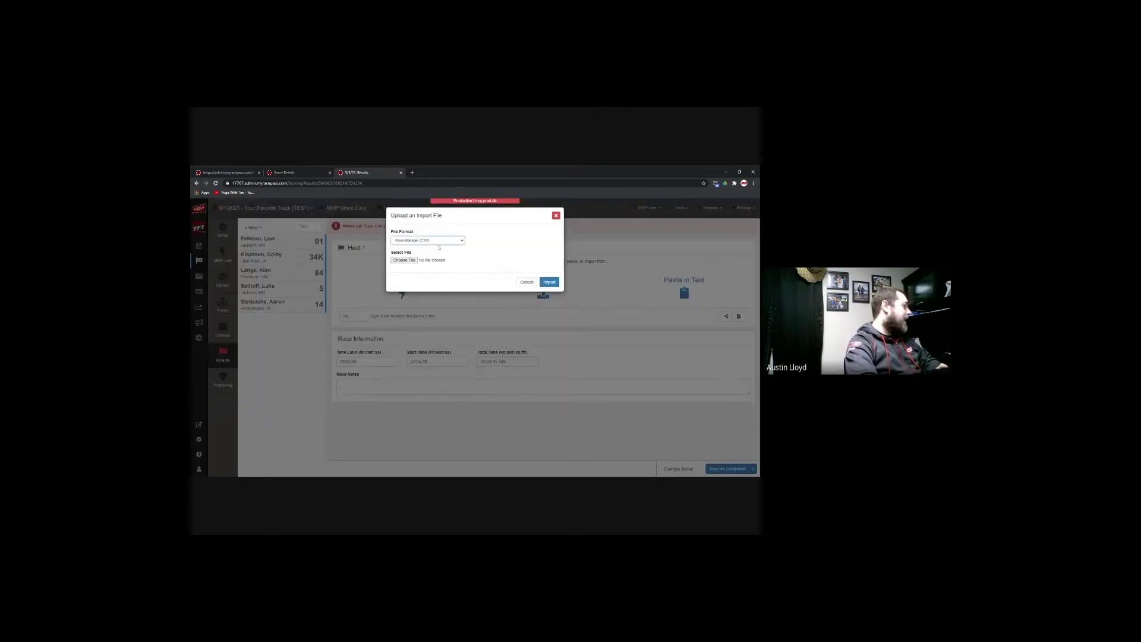
left_click(417, 260)
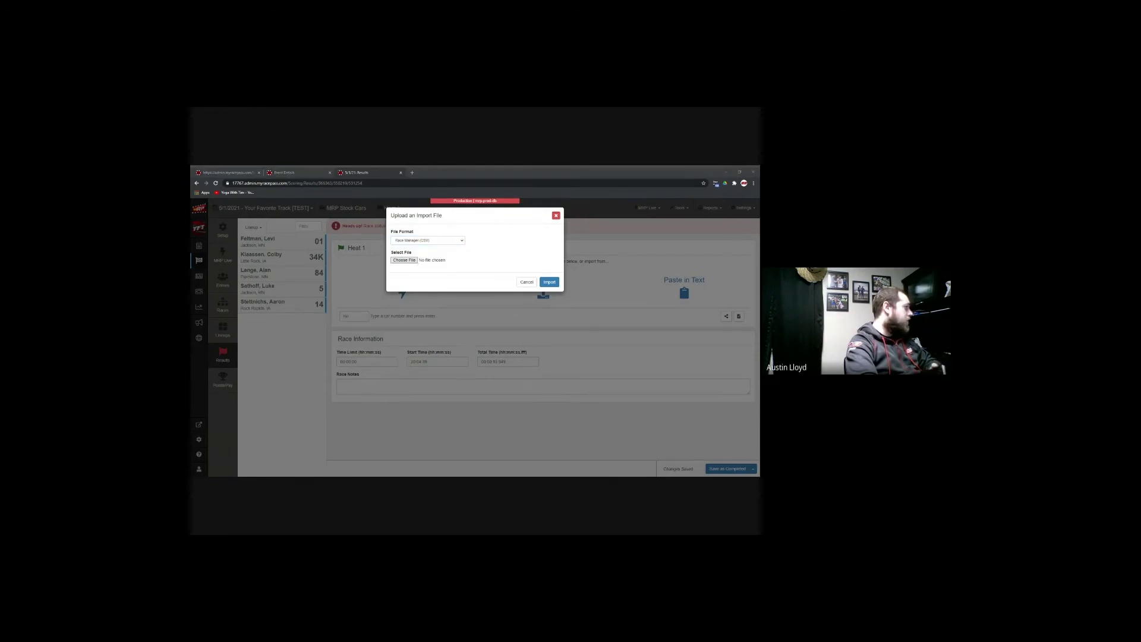
left_click(527, 282)
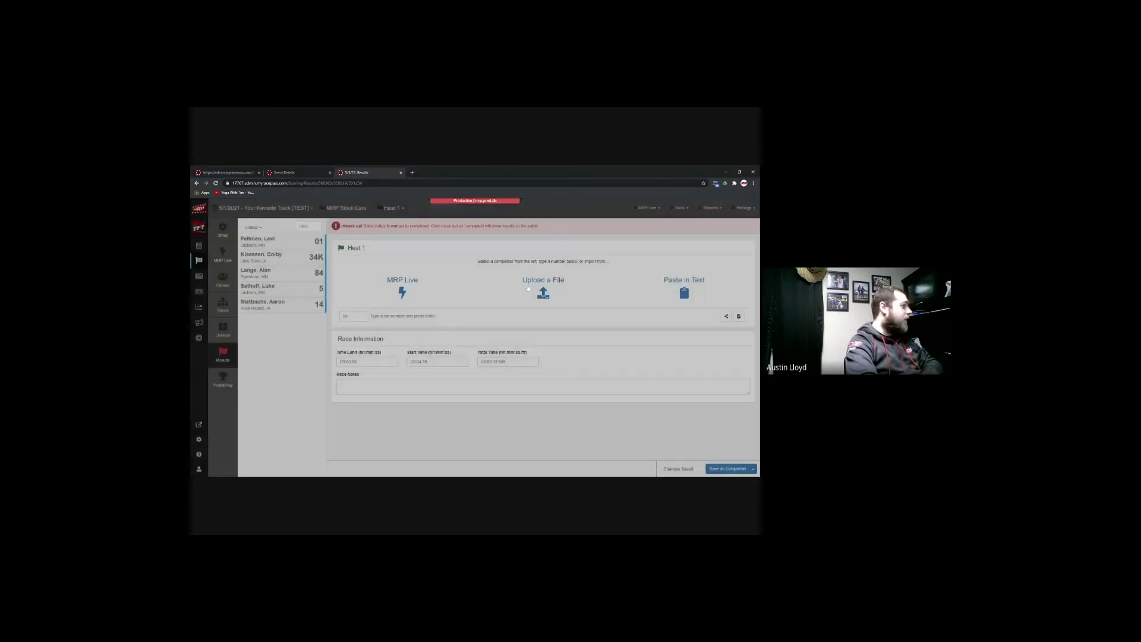
left_click(683, 288)
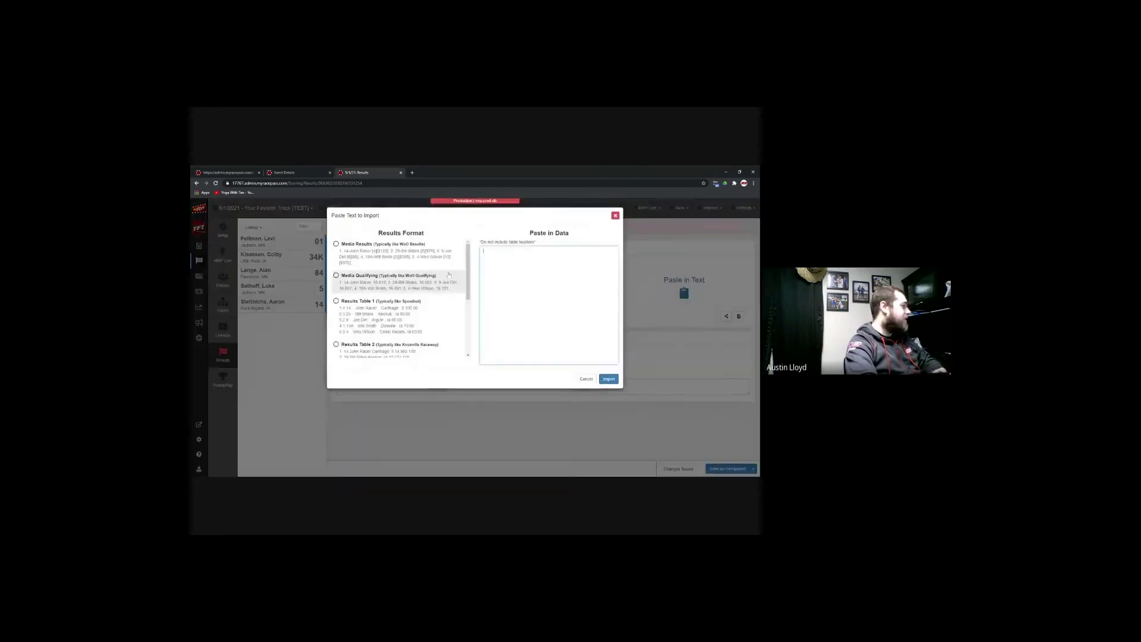
left_click(615, 216)
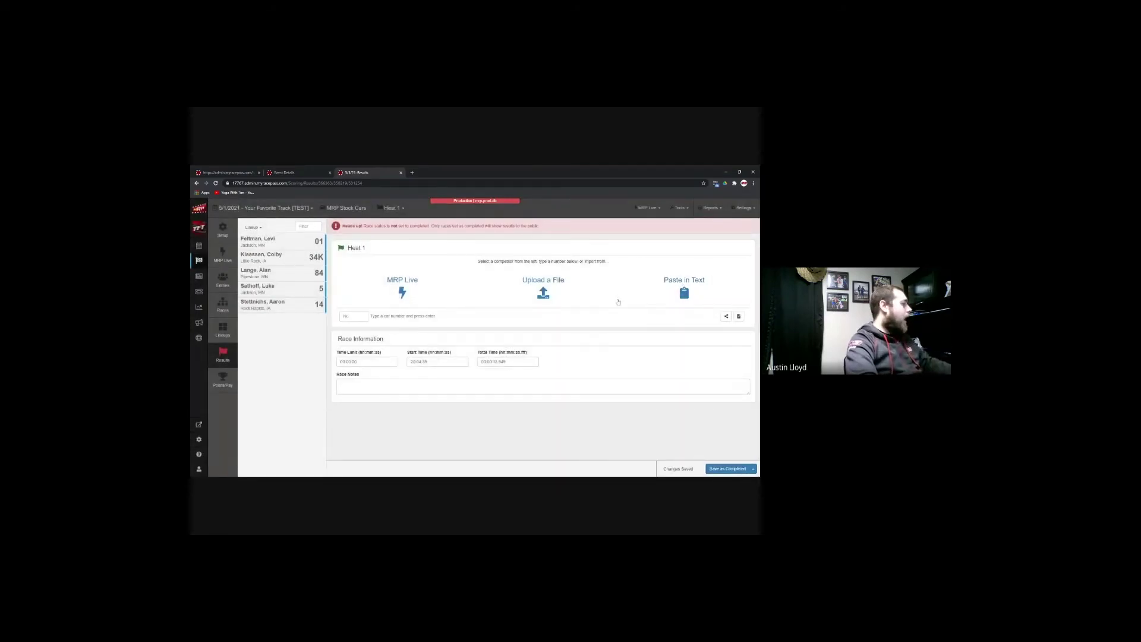
left_click(291, 242)
Step: Enter Heat 1's finishing order 01, 34K, 84, 5, 14, save it as completed, and switch to Heat 2
left_click(291, 242)
left_click(290, 242)
left_click(291, 242)
left_click(291, 242)
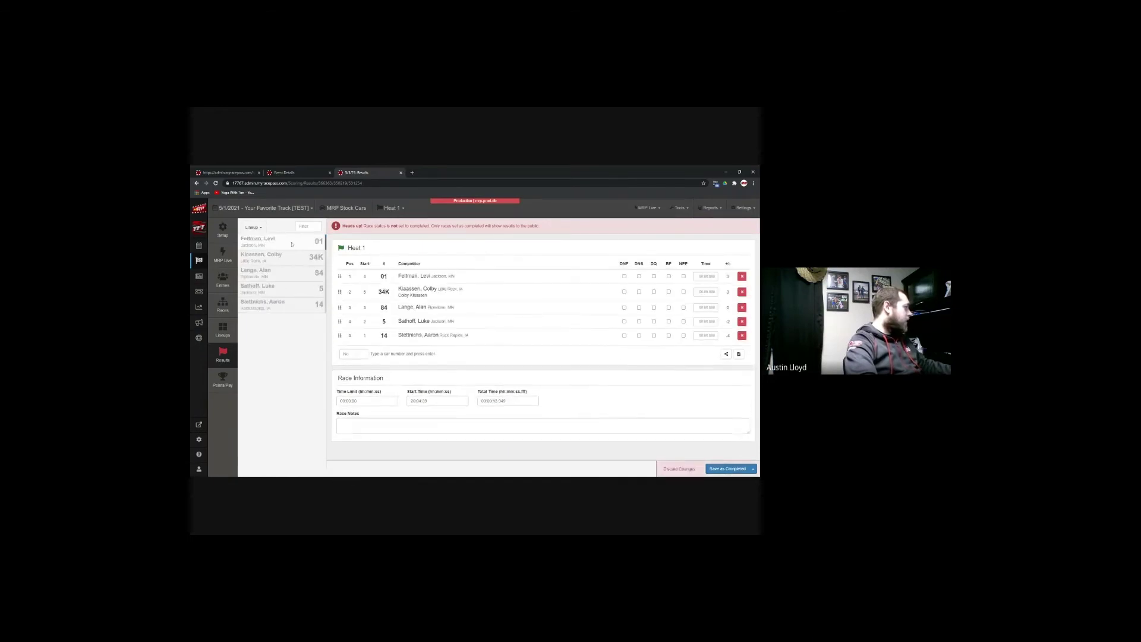
left_click(731, 470)
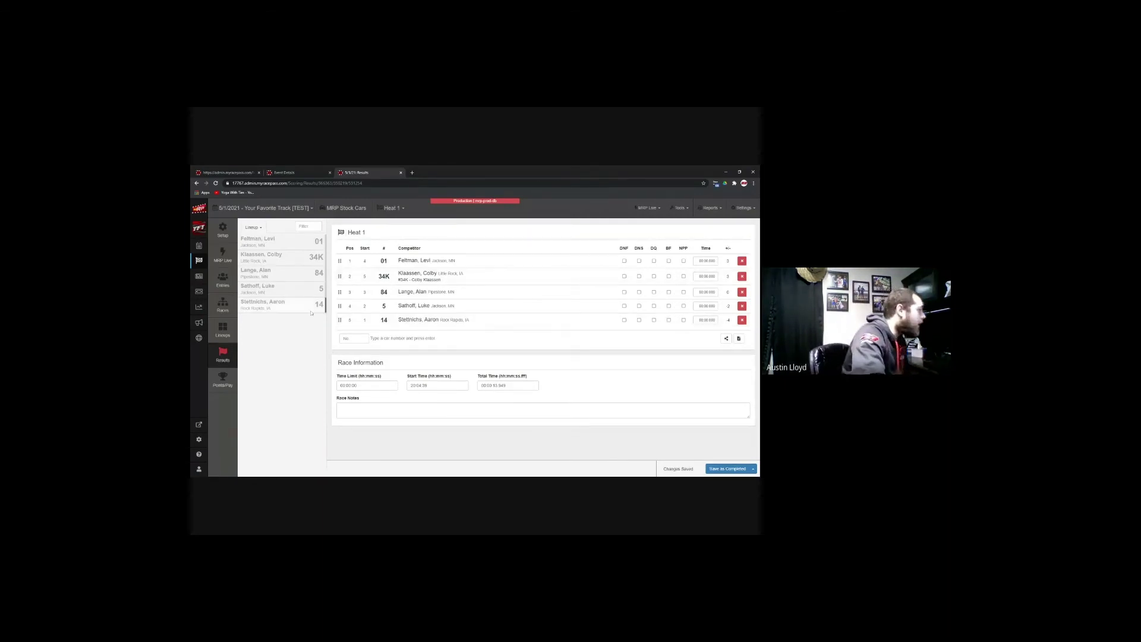
left_click(404, 209)
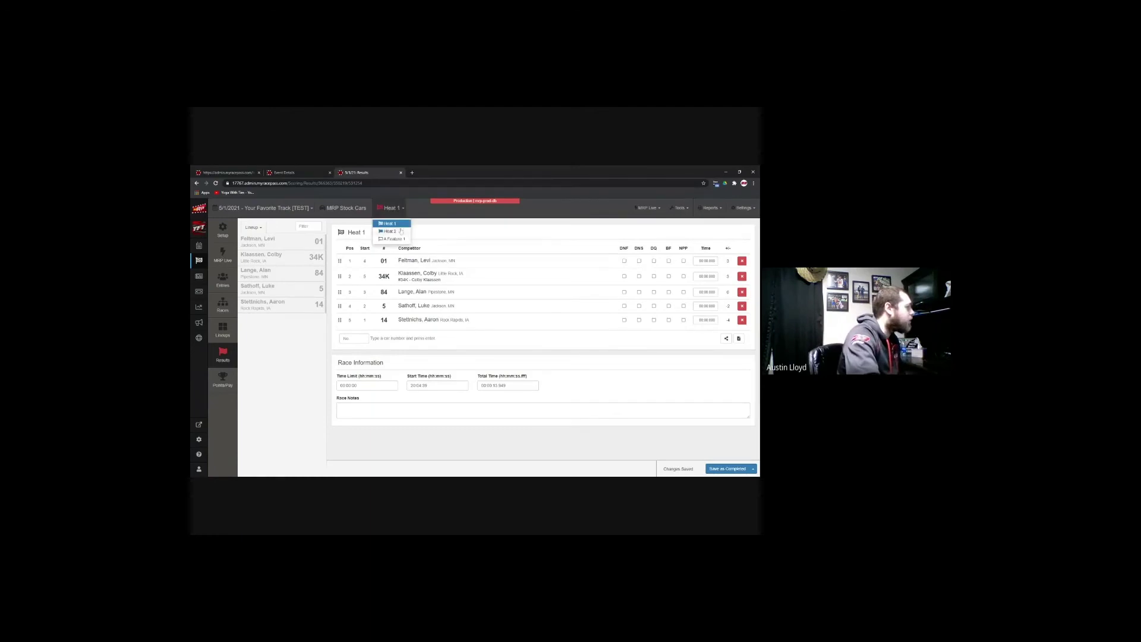
left_click(393, 238)
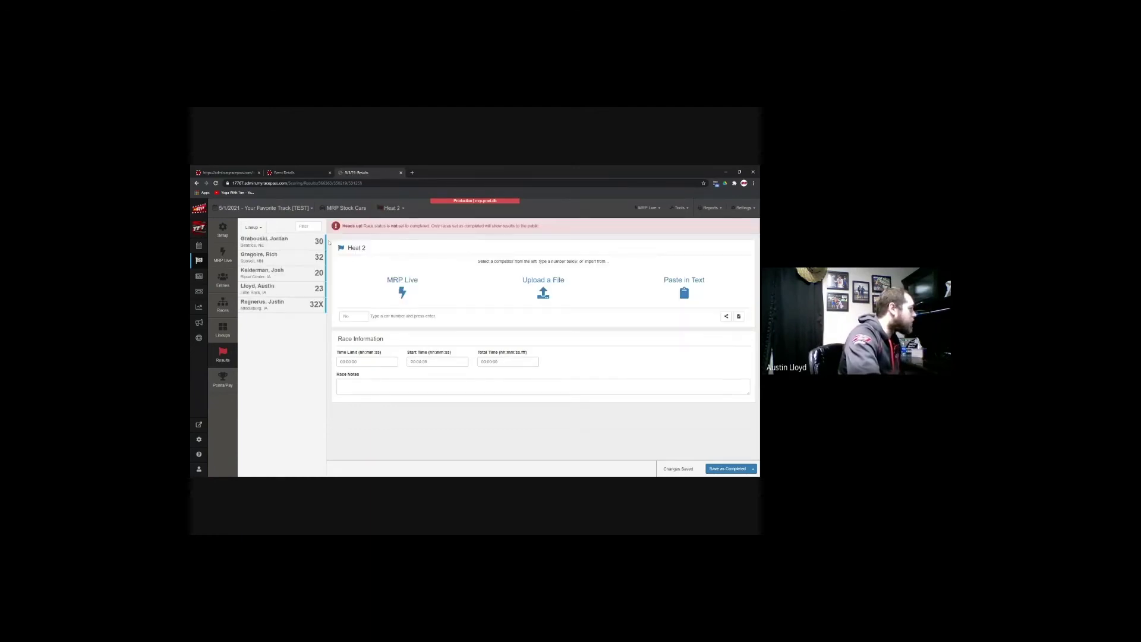
Step: Save Heat 2's order 30, 32, 20, 23, 32X, review its media-format text, then open Lineups
left_click(298, 245)
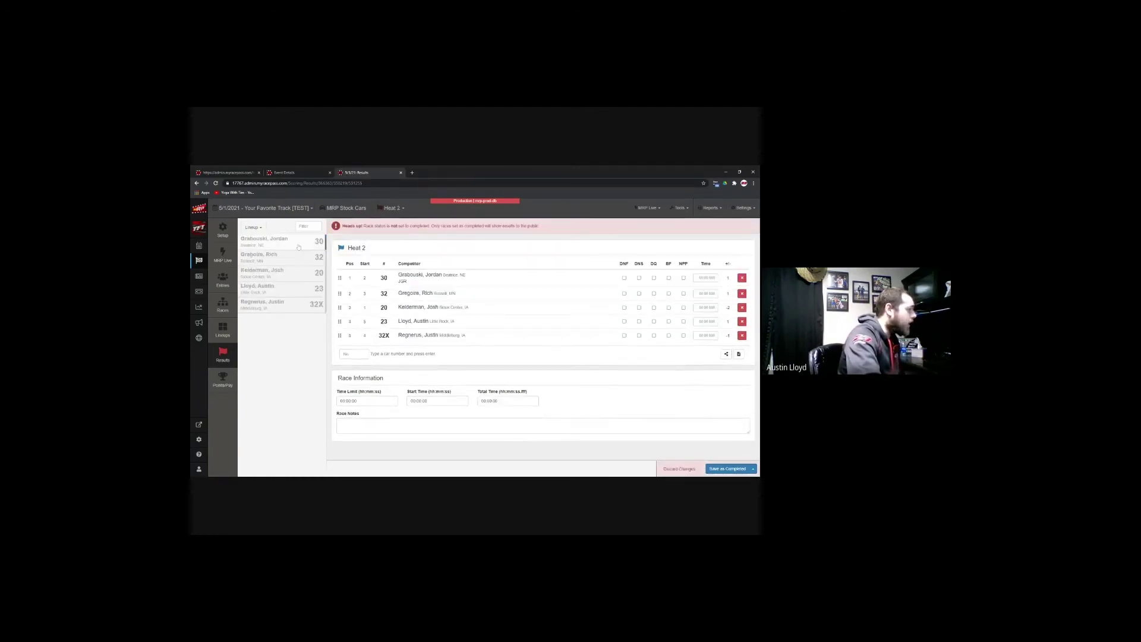
left_click(728, 469)
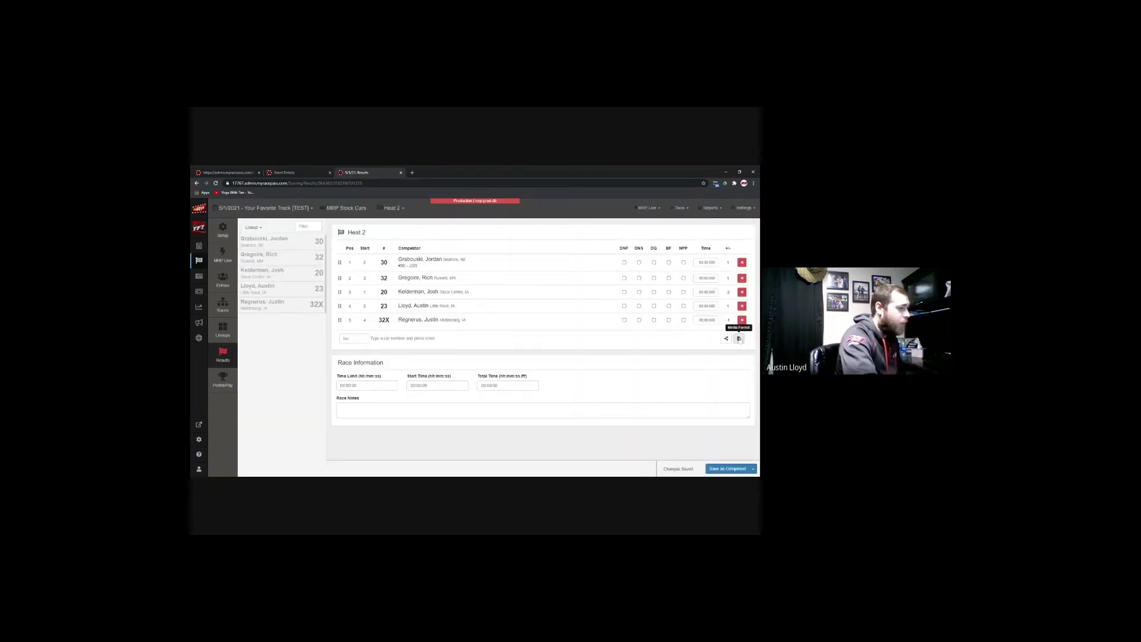
left_click(739, 339)
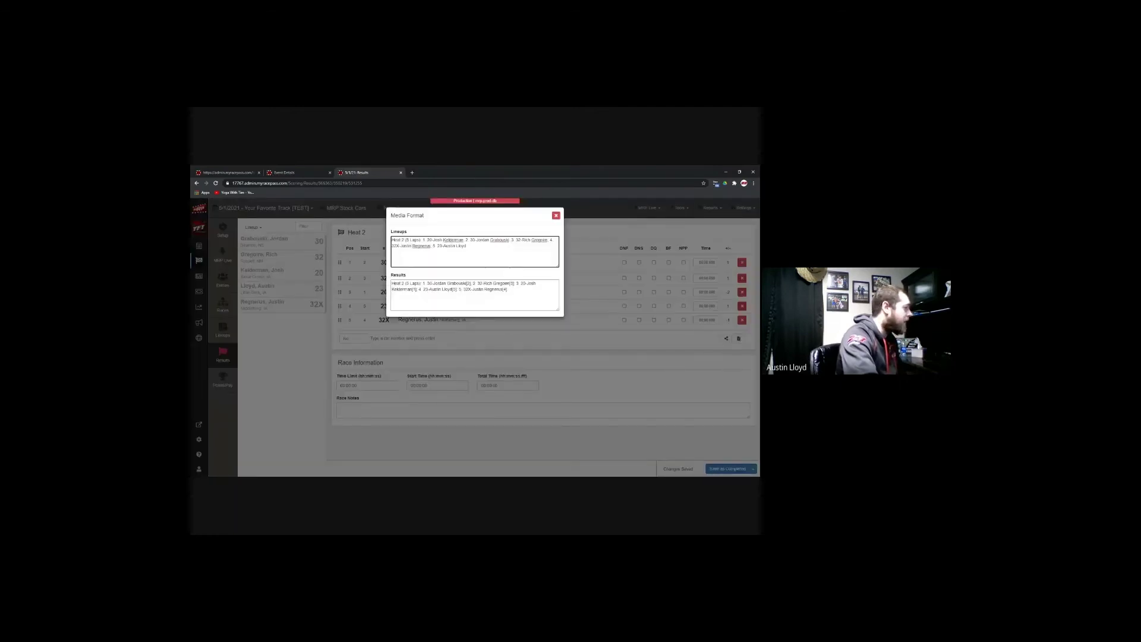
left_click(556, 216)
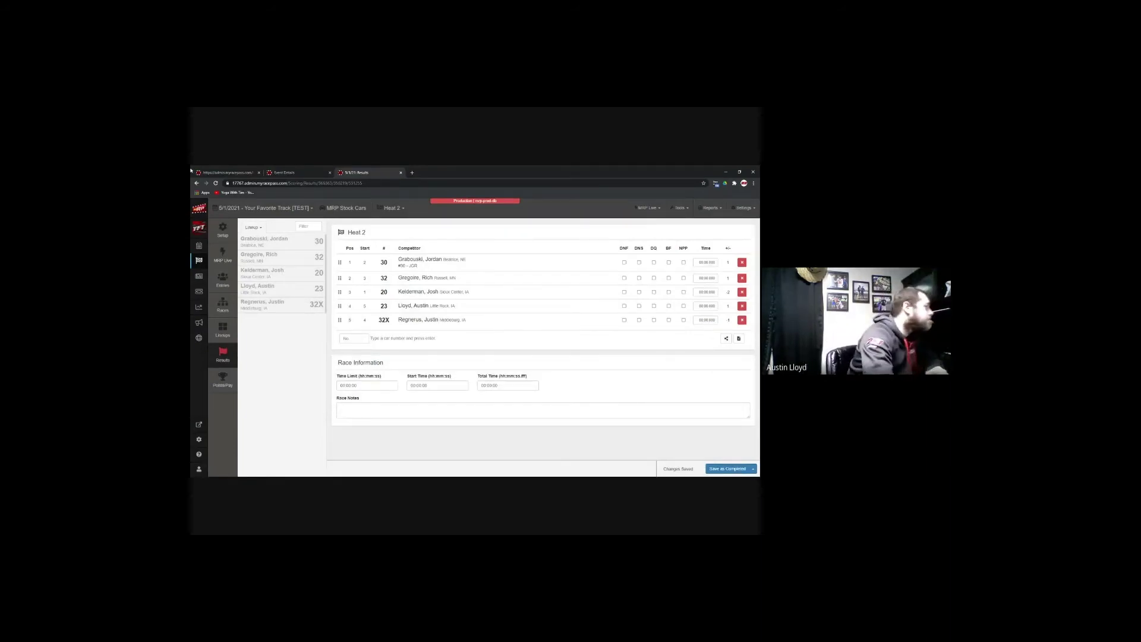
left_click(223, 330)
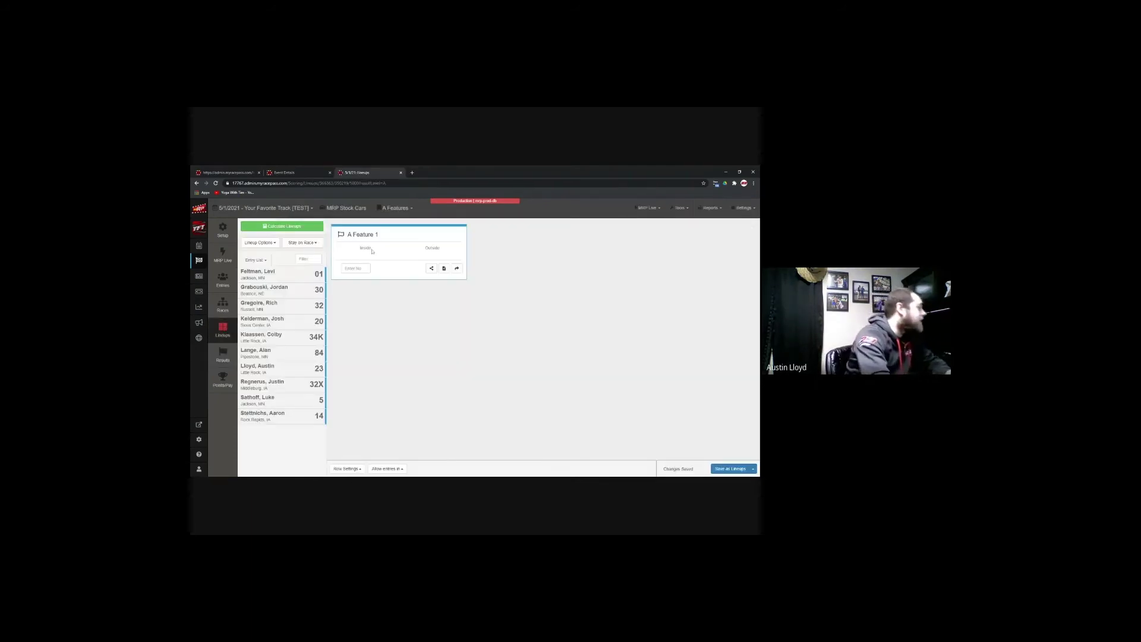
Step: Calculate A Feature 1's lineup from heats and B's and save it, with 01 and 30 leading
left_click(282, 226)
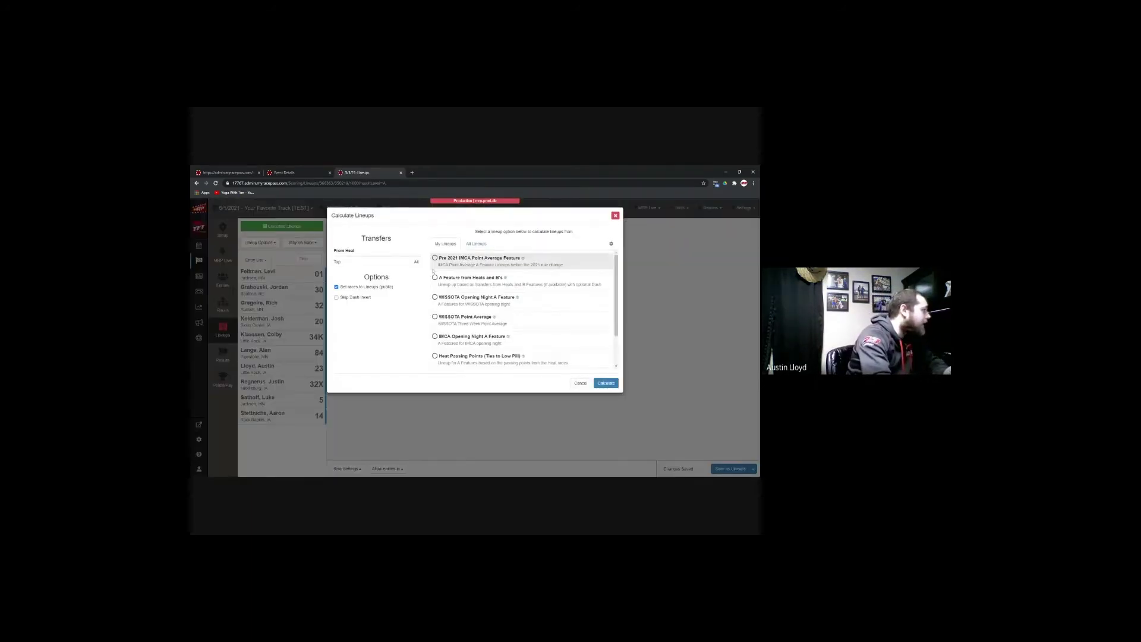
left_click(496, 285)
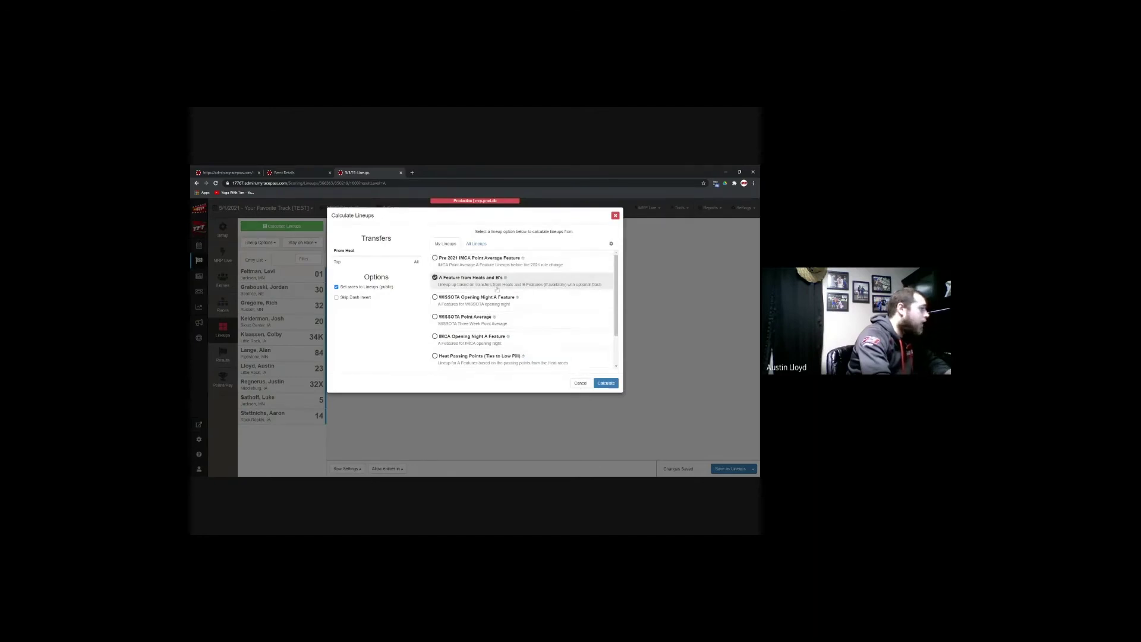
scroll(500, 287, "down", 2)
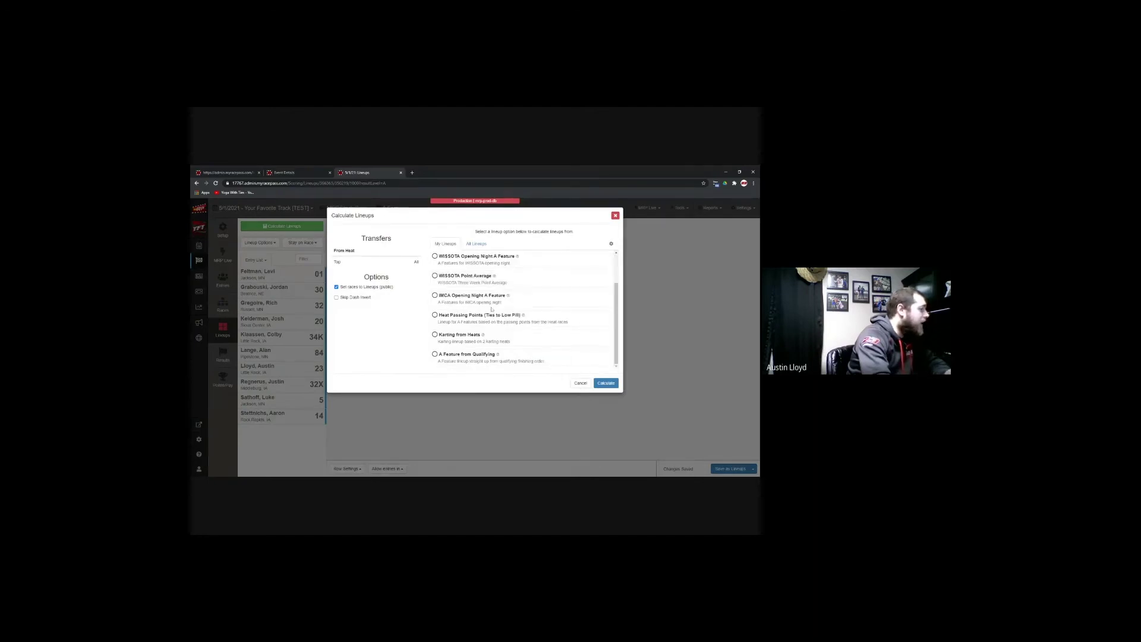
scroll(508, 324, "up", 2)
scroll(502, 345, "down", 2)
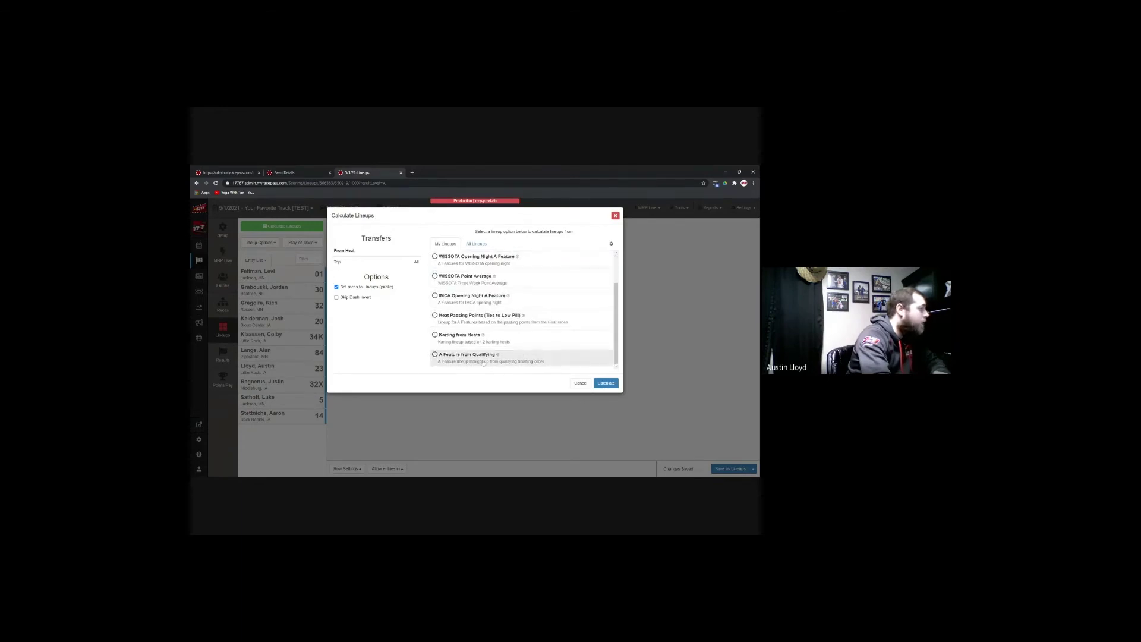
scroll(494, 345, "up", 2)
left_click(607, 384)
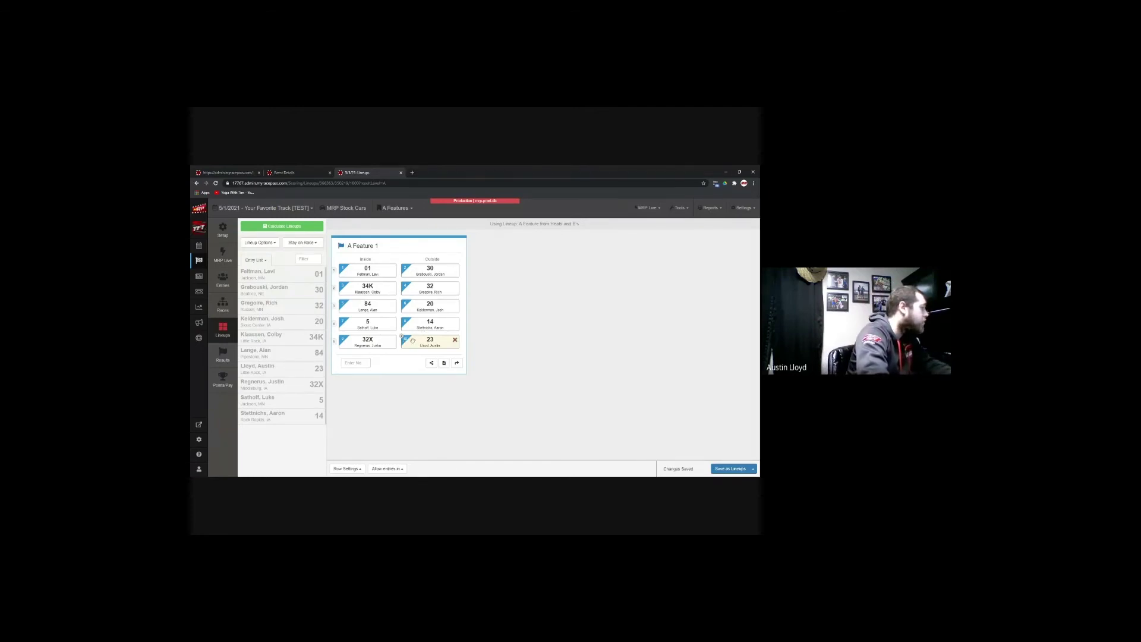
left_click(727, 469)
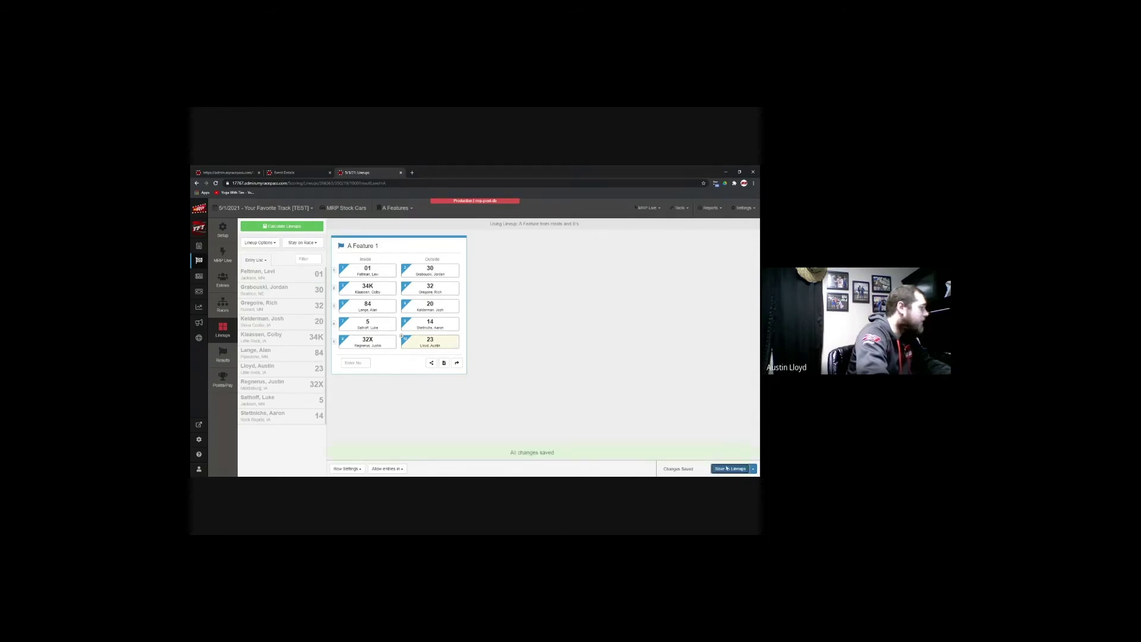
Step: Add all ten competitors to the A Feature 1 results in finishing order
left_click(457, 363)
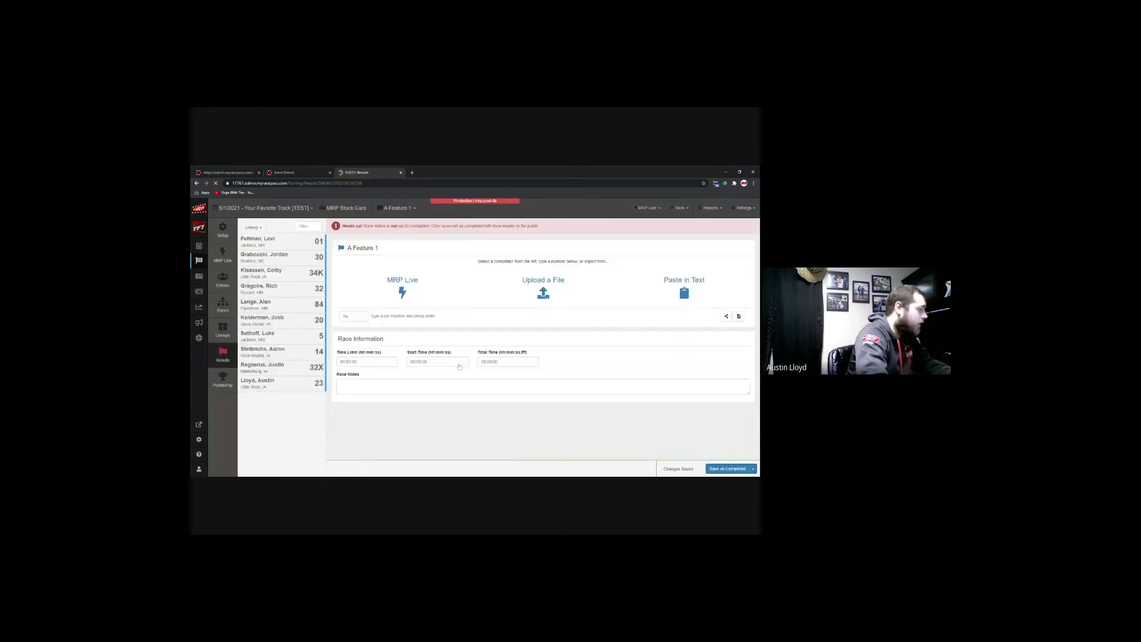
left_click(290, 244)
left_click(290, 243)
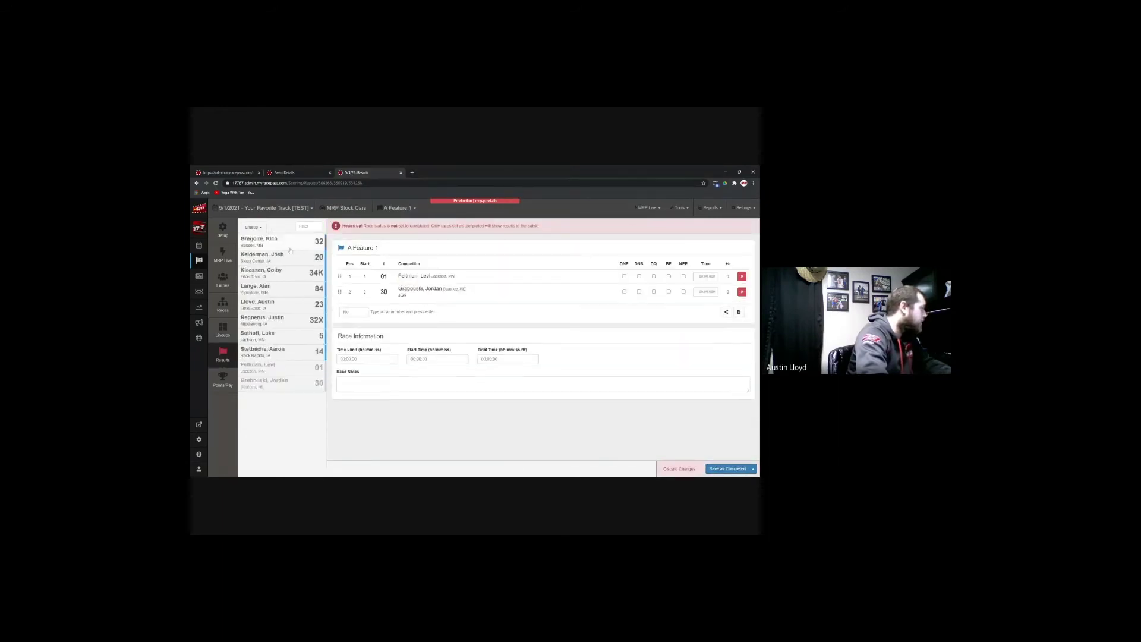
left_click(290, 244)
left_click(290, 244)
left_click(291, 244)
left_click(297, 244)
left_click(297, 244)
left_click(300, 244)
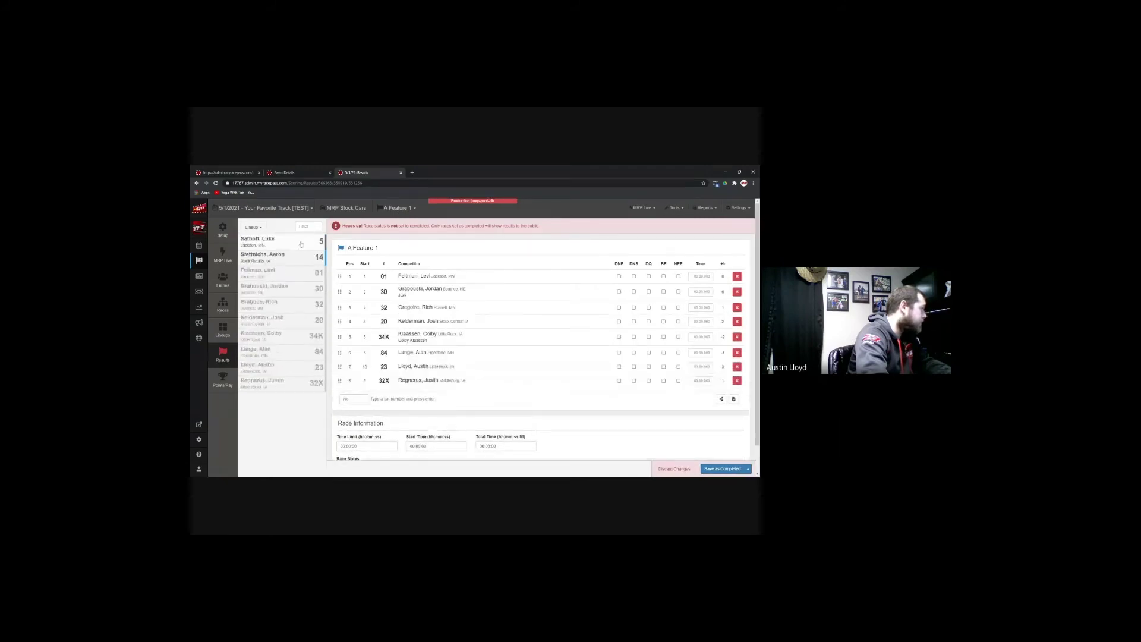
left_click(301, 243)
left_click(301, 244)
left_click(718, 469)
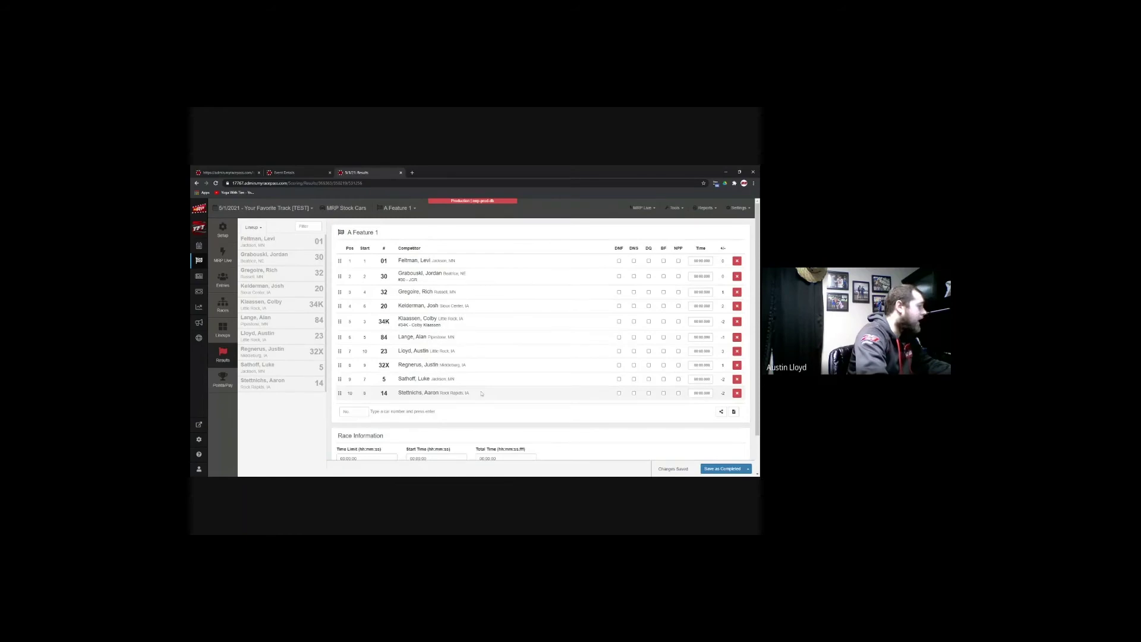
scroll(482, 393, "down", 2)
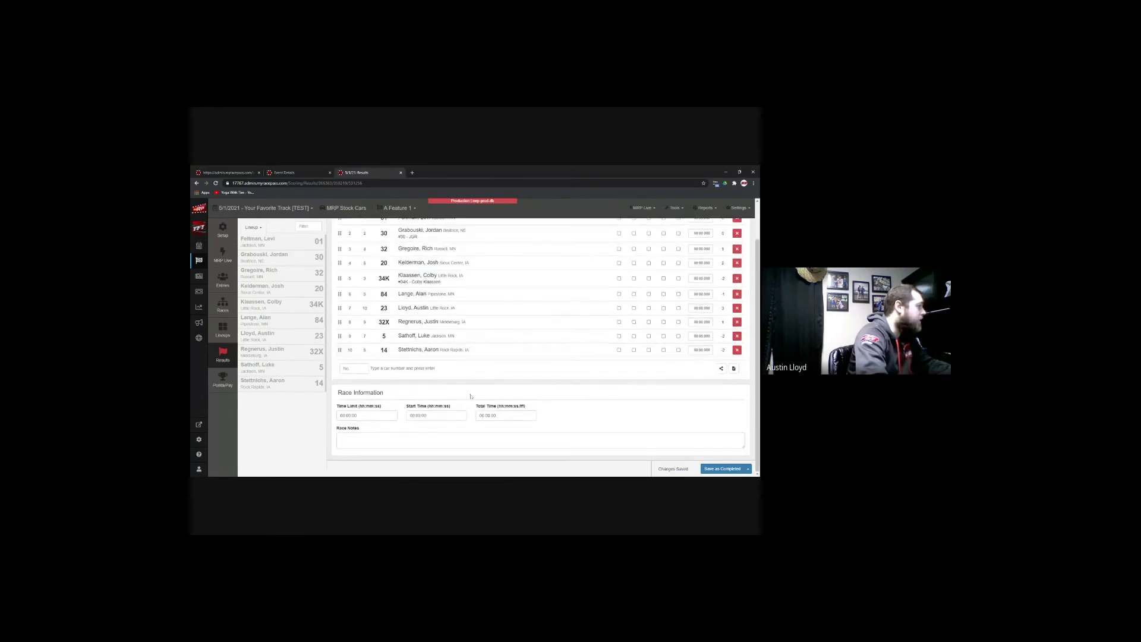
scroll(471, 397, "up", 2)
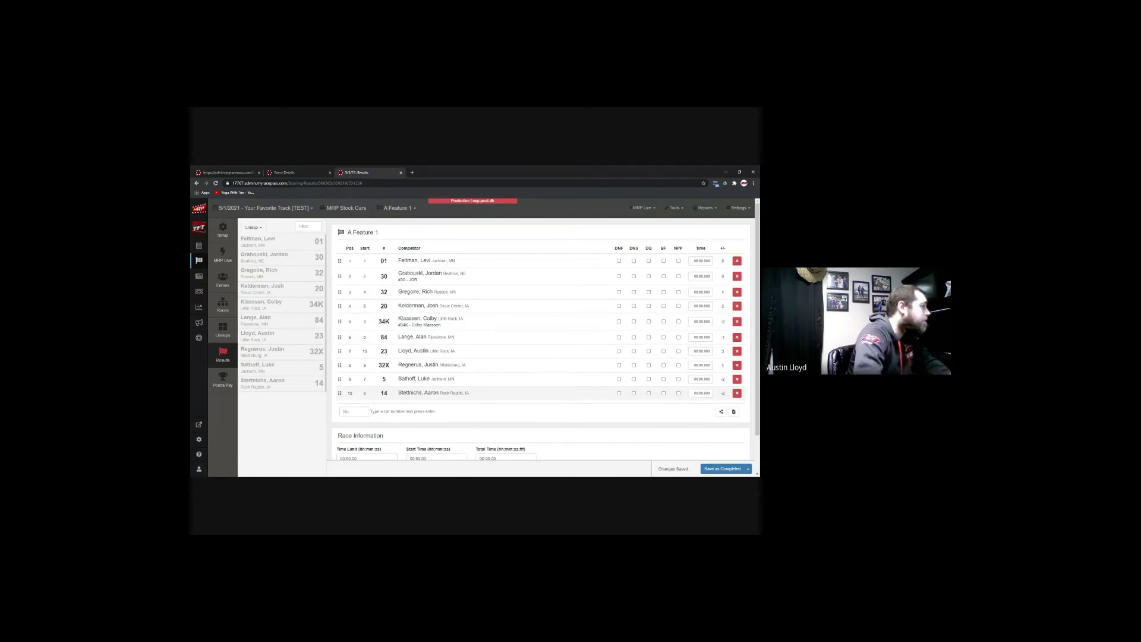
Step: Check the live timing options and open the MRP Live timing page
left_click(644, 207)
left_click(642, 209)
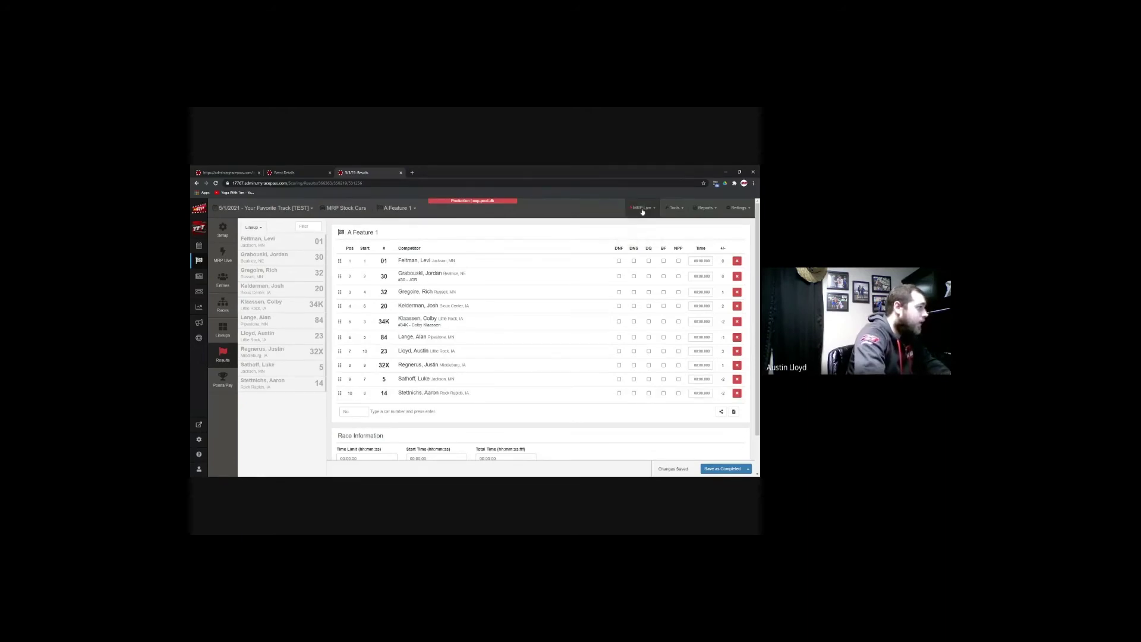
left_click(223, 256)
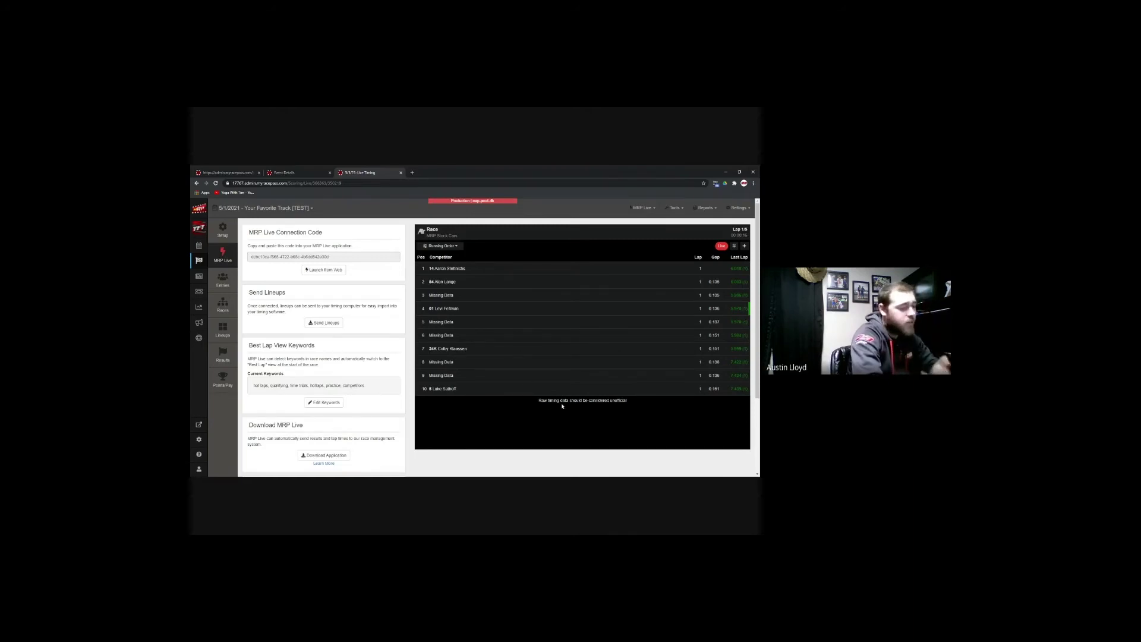
Step: Open the MRP Stock Cars Points/Pay page from the sidebar
left_click(225, 356)
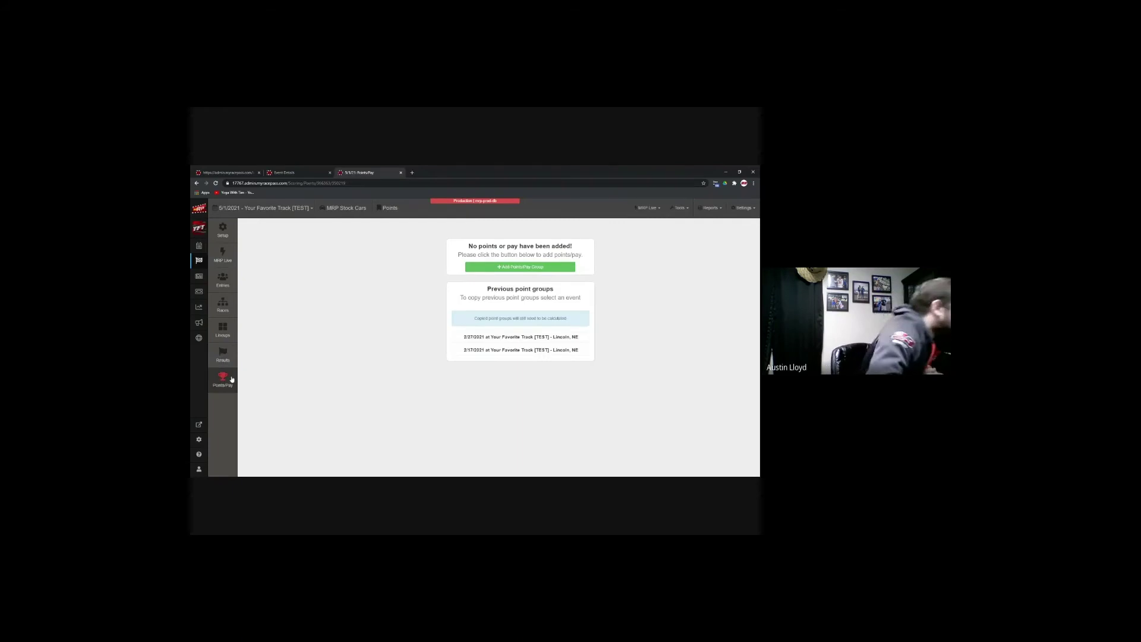
Step: Start a new group with the green 'Add Points/Pay Group' button
left_click(511, 268)
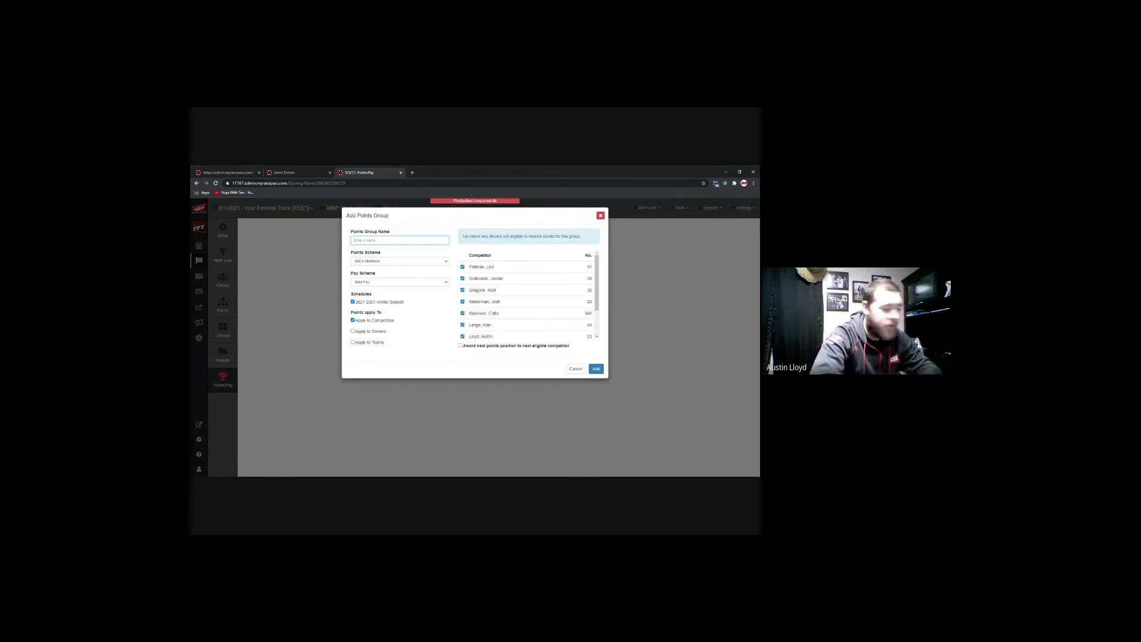
Step: Add Point Group 1 with Manual Entry points, all competitors eligible, and next-position awarding unchecked
type("Feint Group 1")
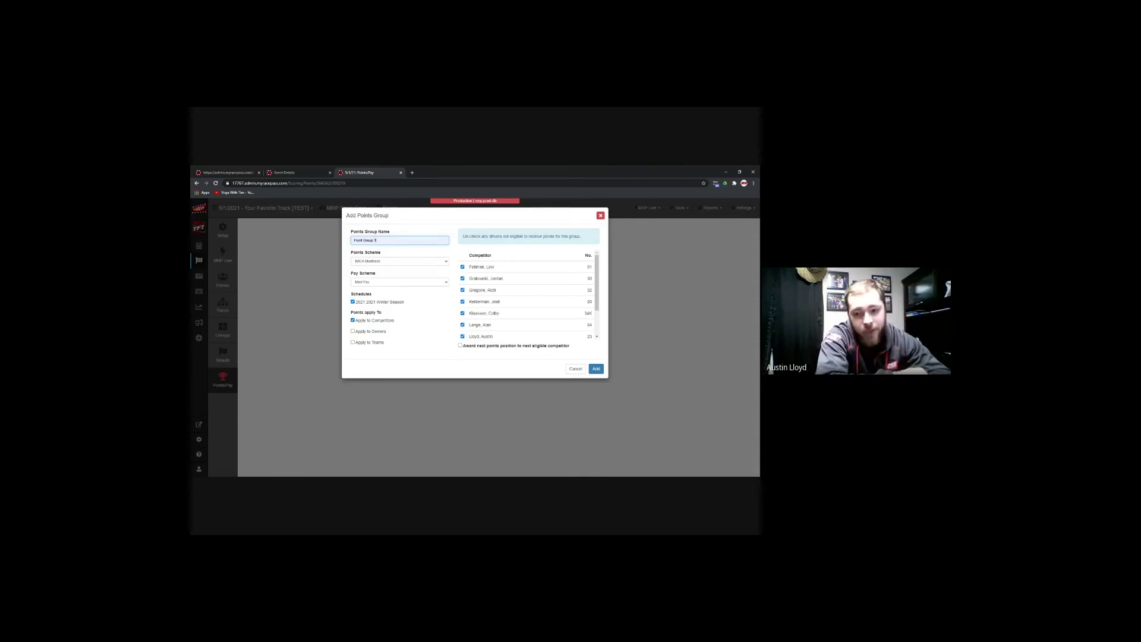
left_click(423, 262)
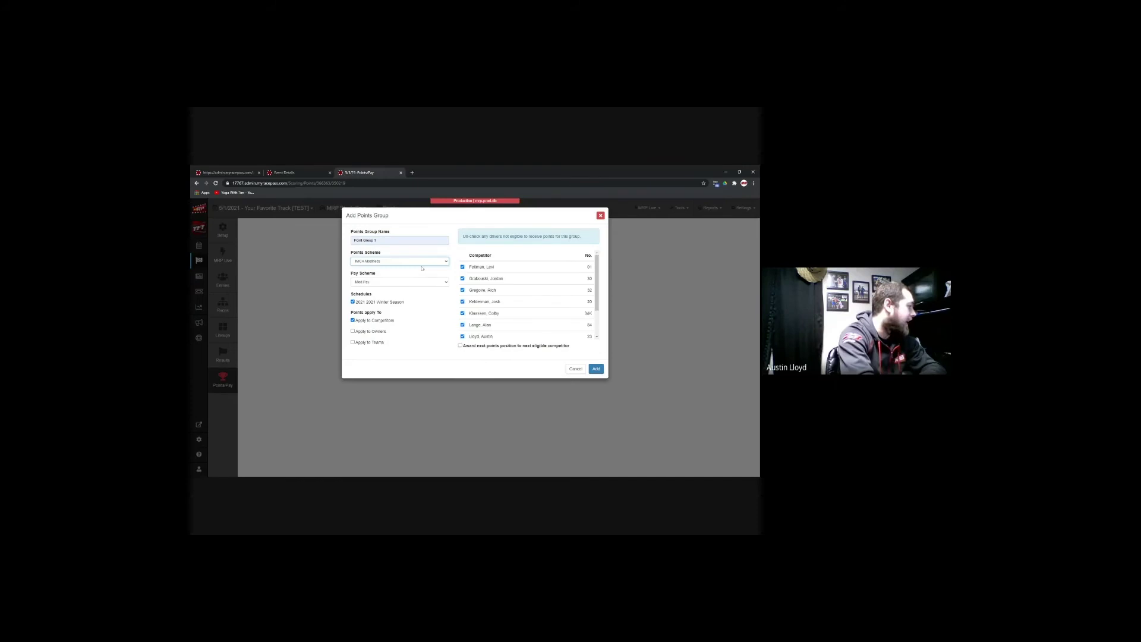
left_click(402, 292)
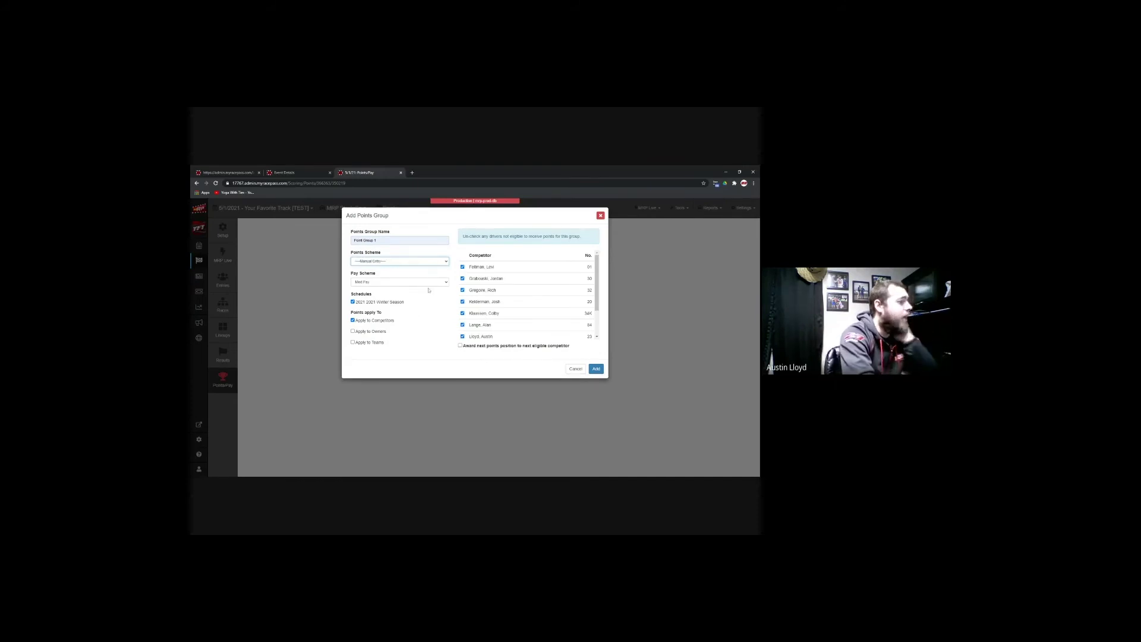
key("Tab")
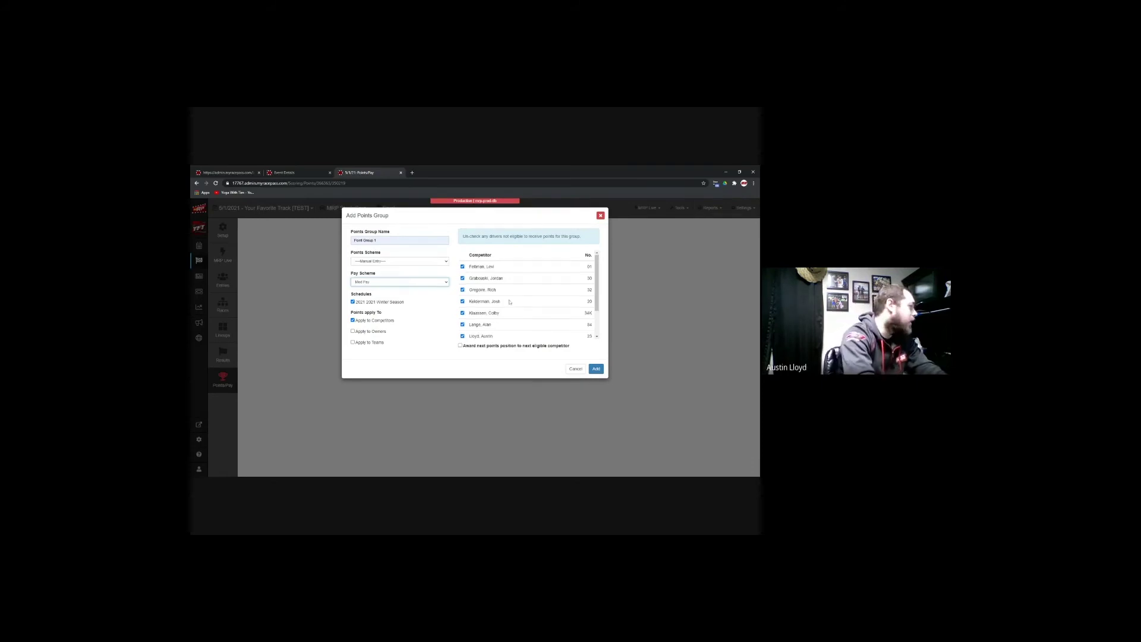
scroll(494, 304, "down", 1)
left_click(463, 299)
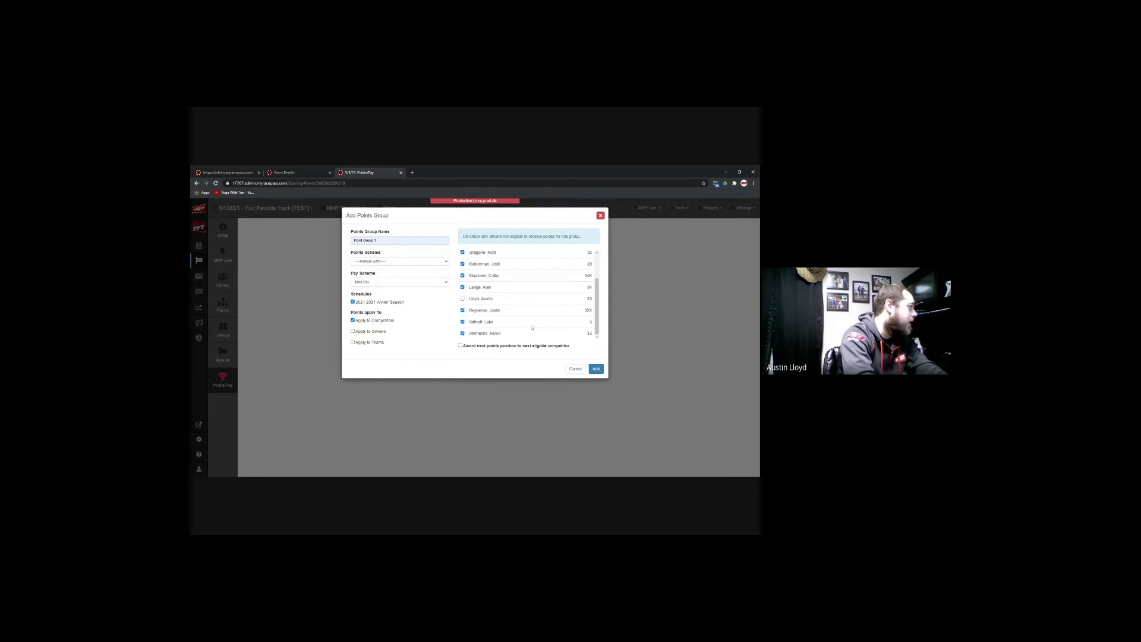
left_click(461, 346)
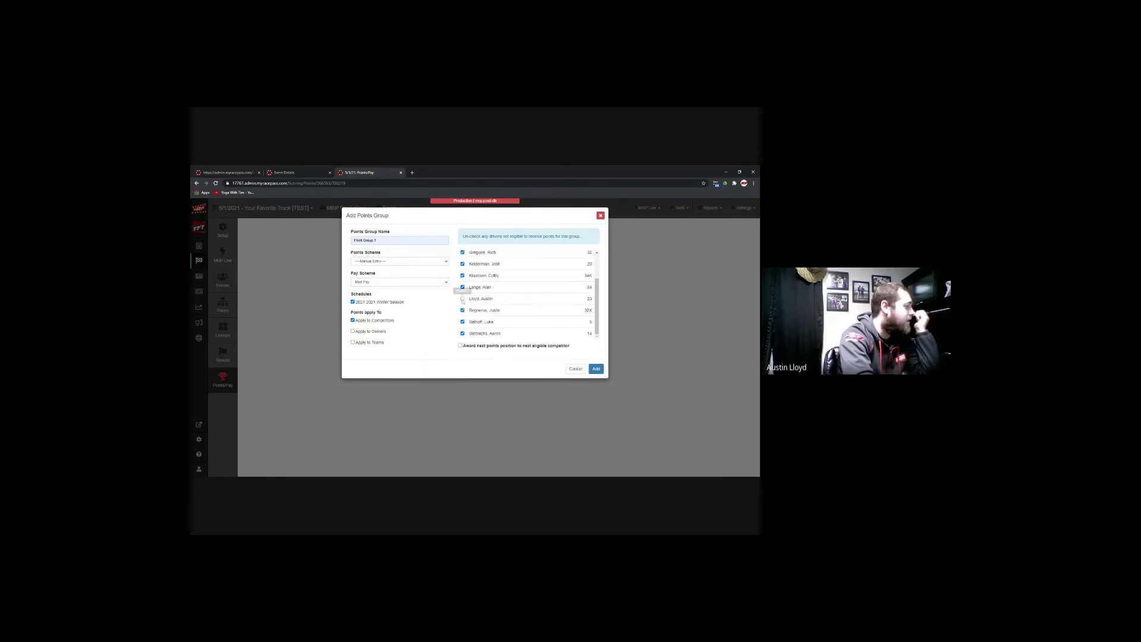
left_click(463, 299)
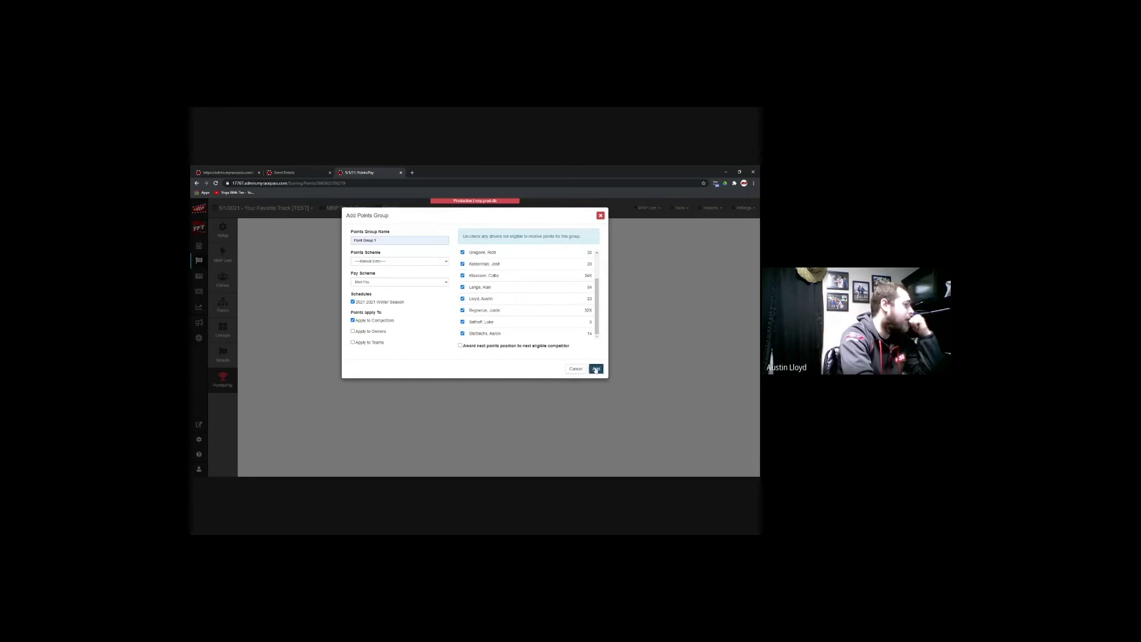
left_click(596, 368)
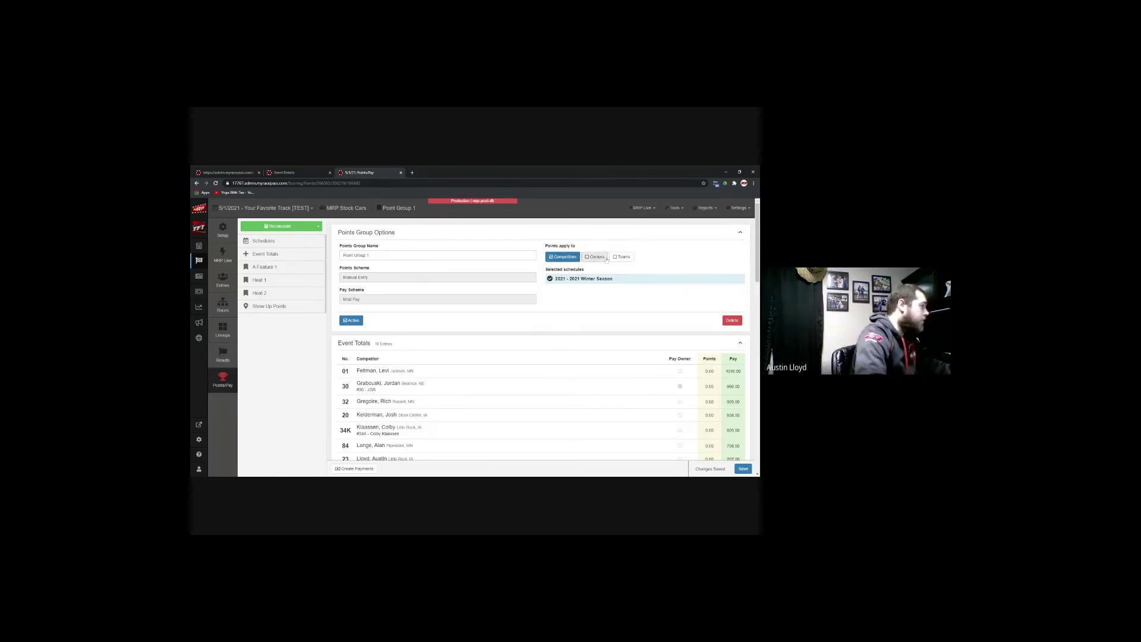
Step: Scroll Point Group 1 past Event Totals to the A Feature 1 points and pay table
scroll(563, 308, "down", 2)
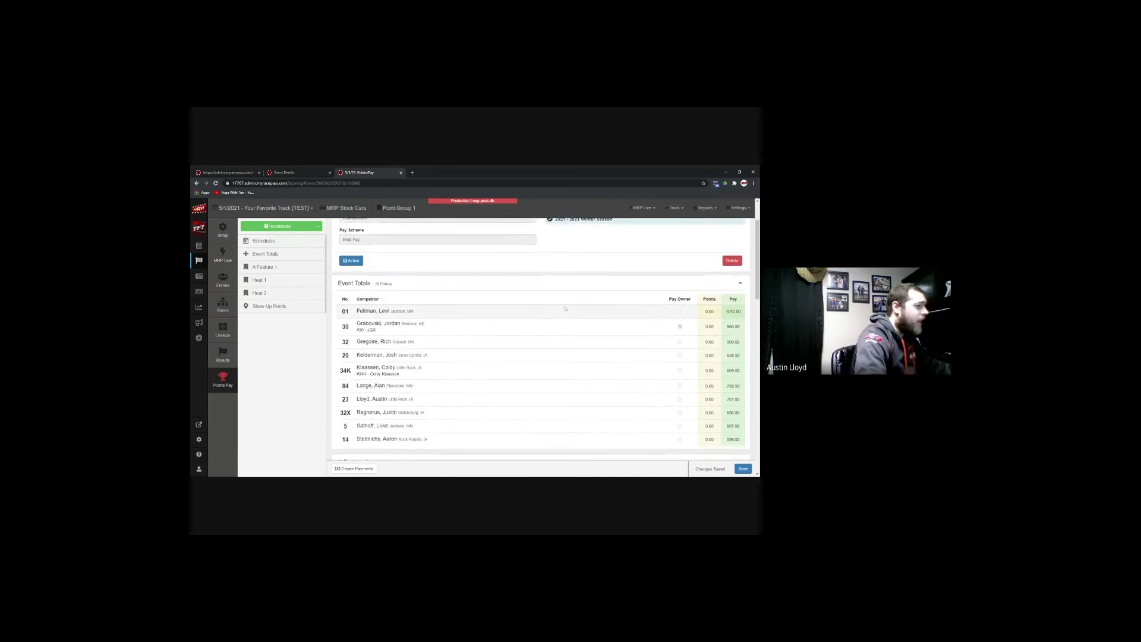
scroll(565, 308, "down", 7)
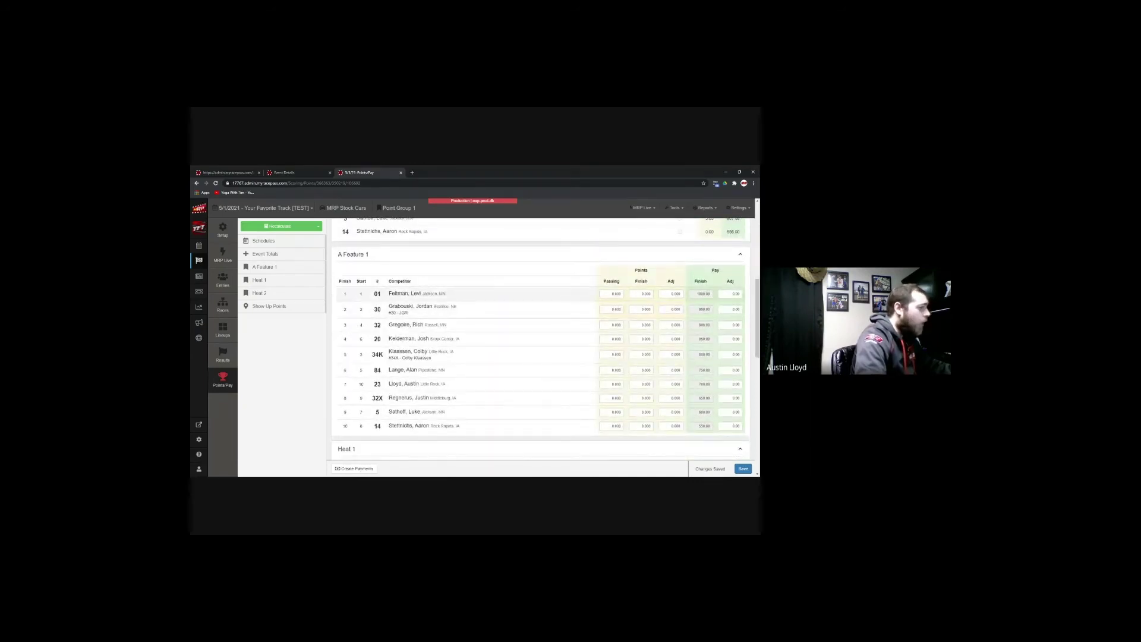
left_click(640, 294)
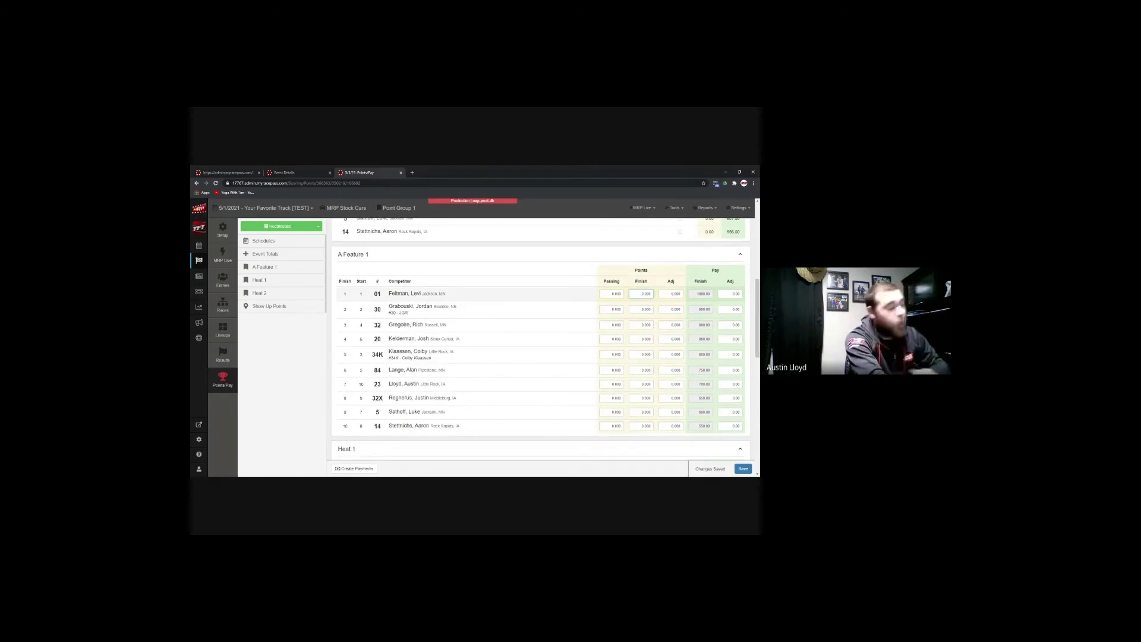
type("1000")
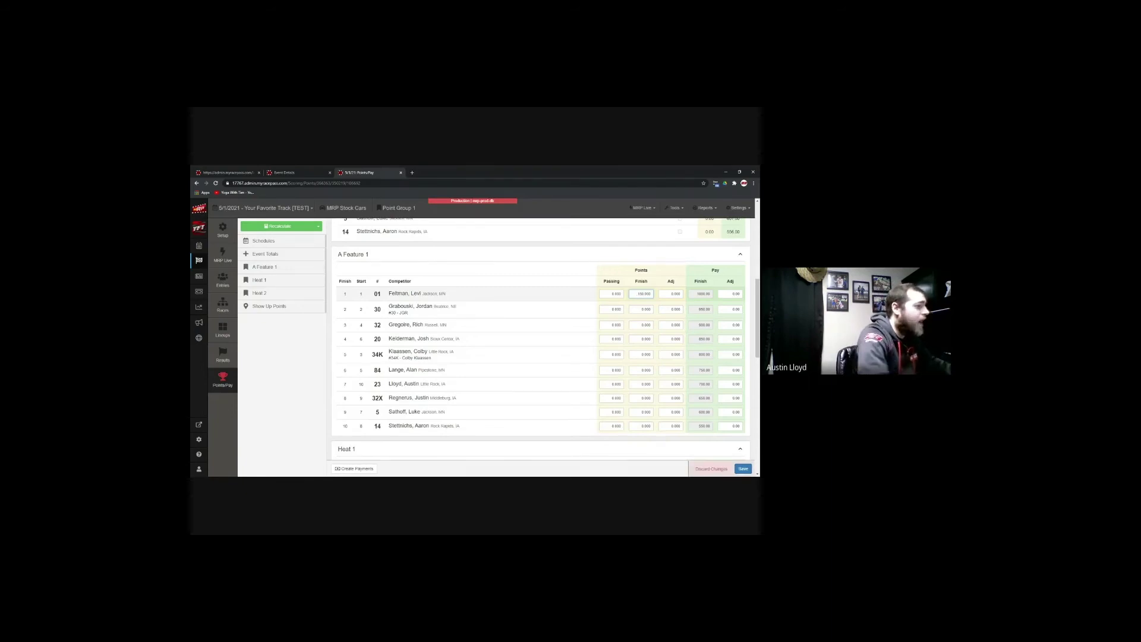
left_click(642, 309)
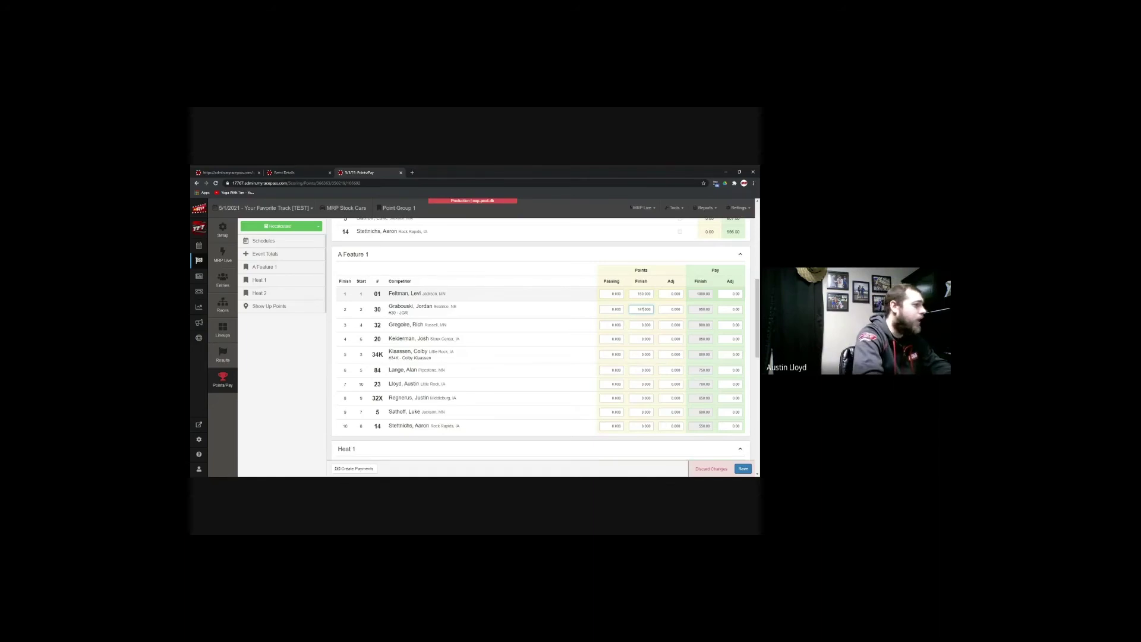
left_click(732, 293)
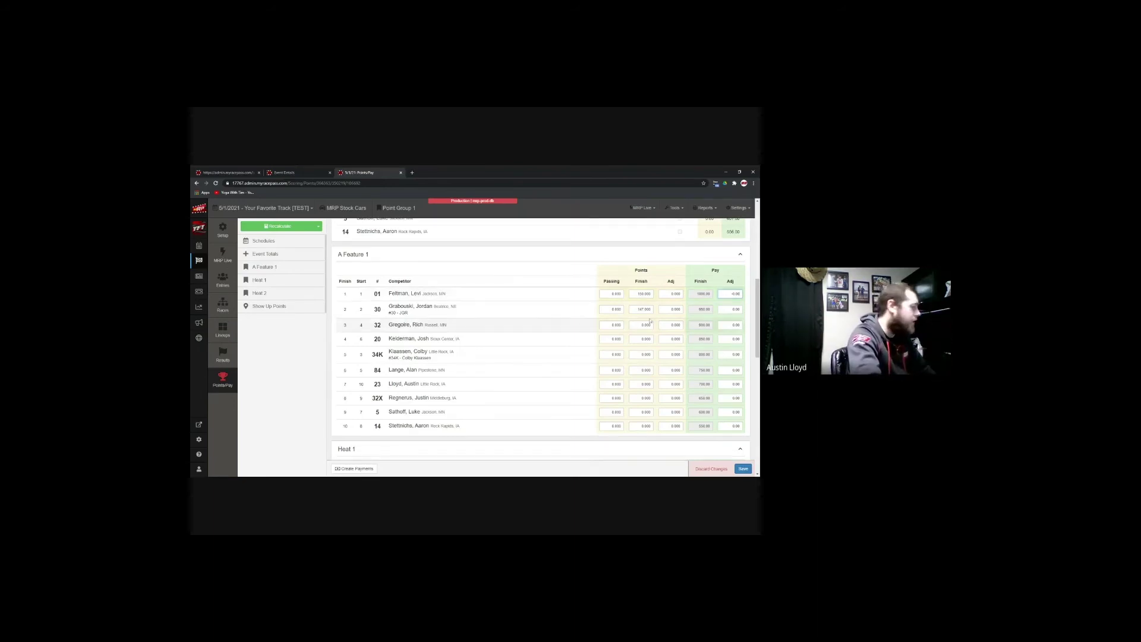
Step: Generate payments from the points results to open the MRP Stock Cars Payments page
scroll(541, 345, "down", 5)
scroll(544, 374, "down", 8)
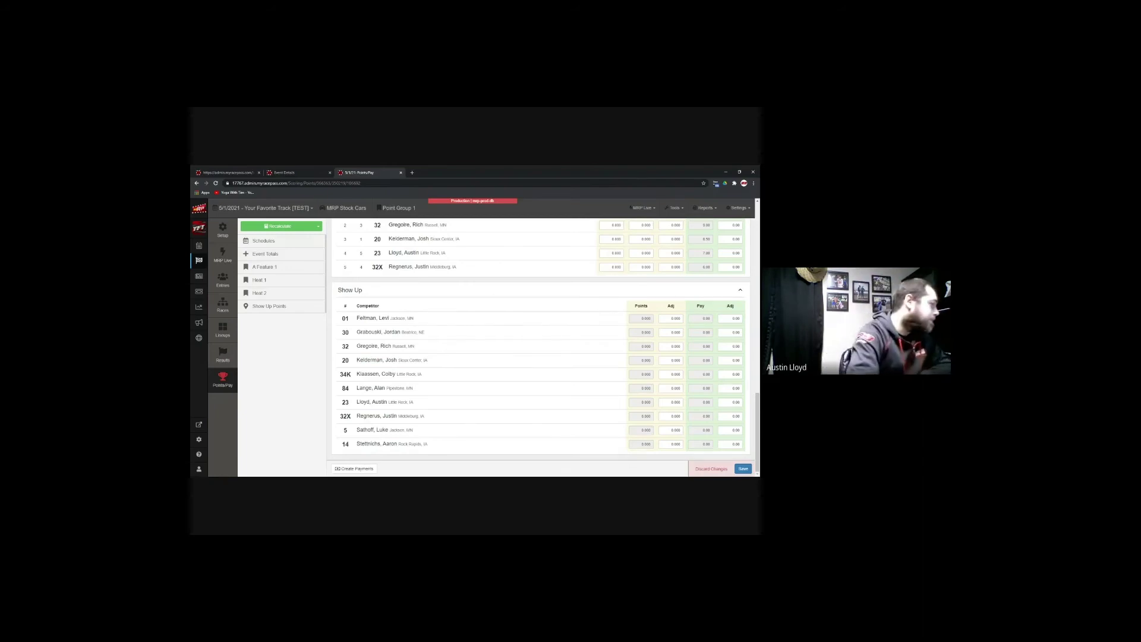
left_click(373, 468)
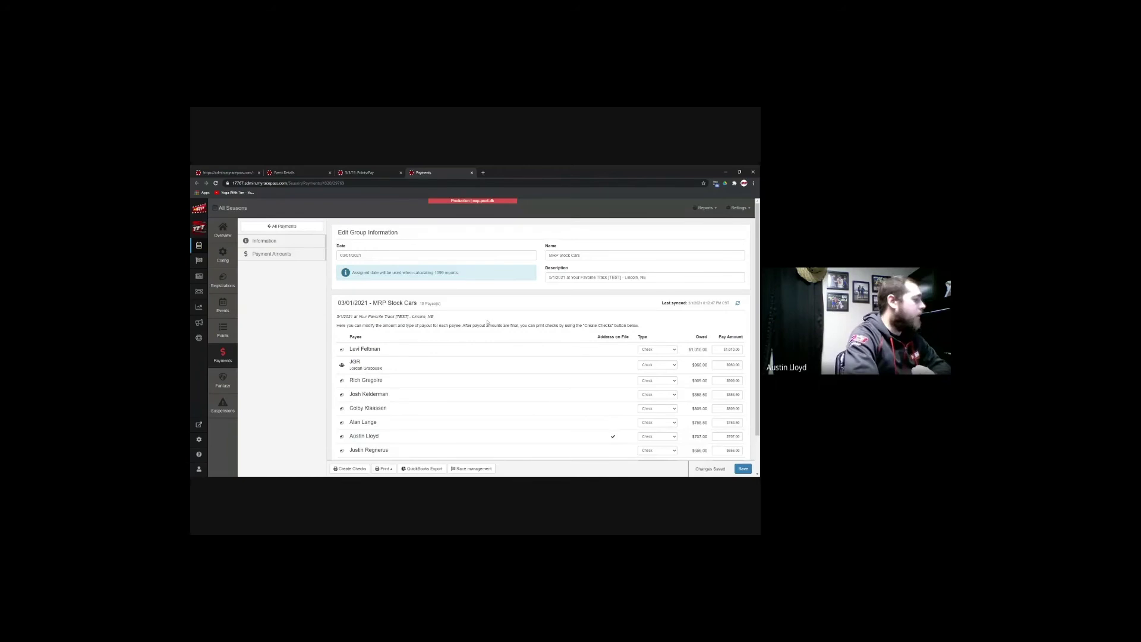
Step: Open the Create Checks form with all ten payees and their owed and pay amounts
scroll(487, 322, "down", 2)
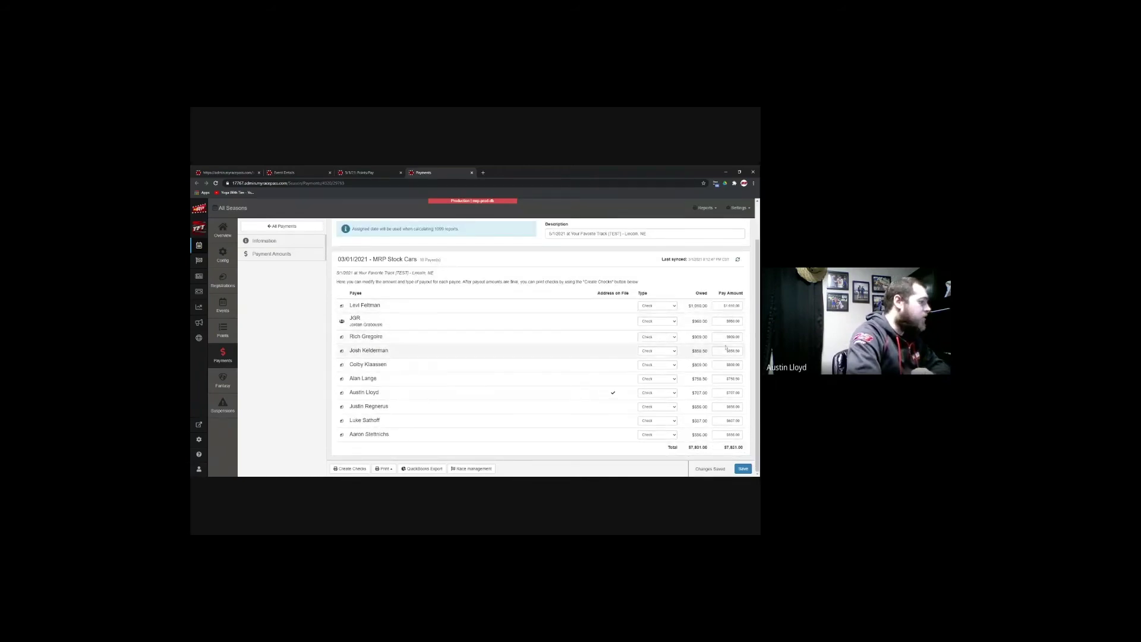
left_click(364, 469)
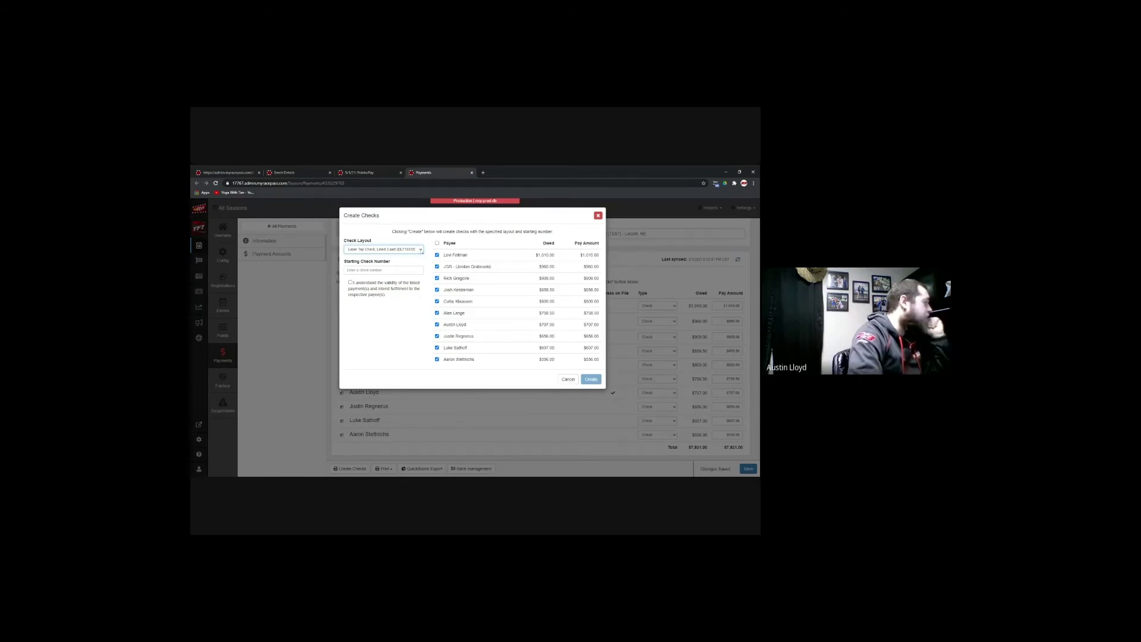
Step: Dismiss the Create Checks form and cancel the QuickBooks export, returning to the payments list
left_click(568, 379)
left_click(410, 469)
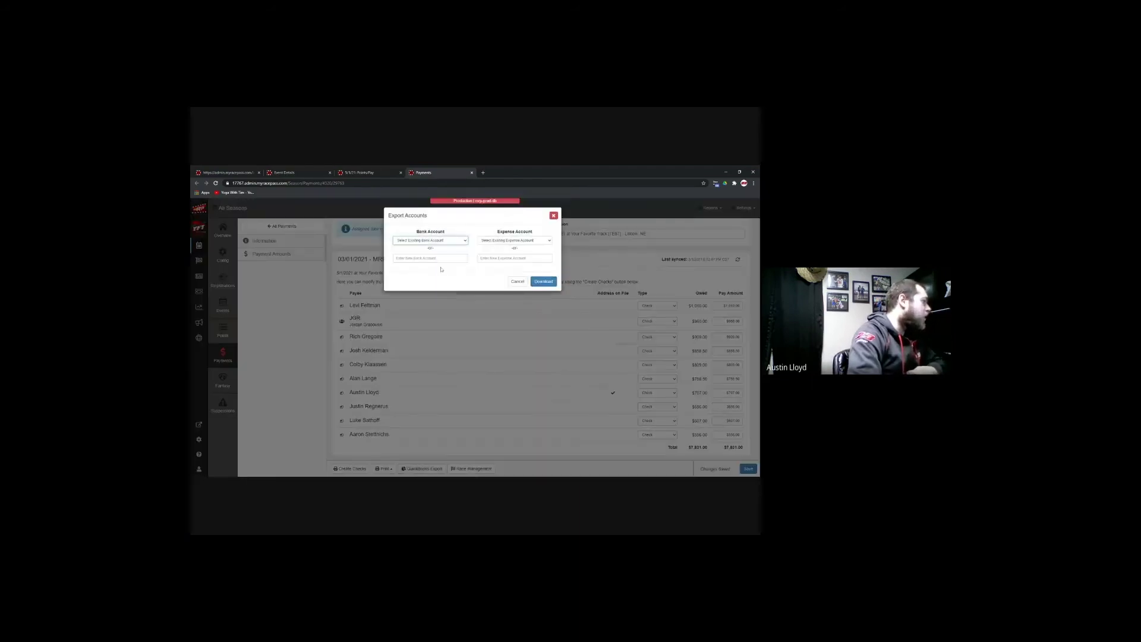
left_click(517, 282)
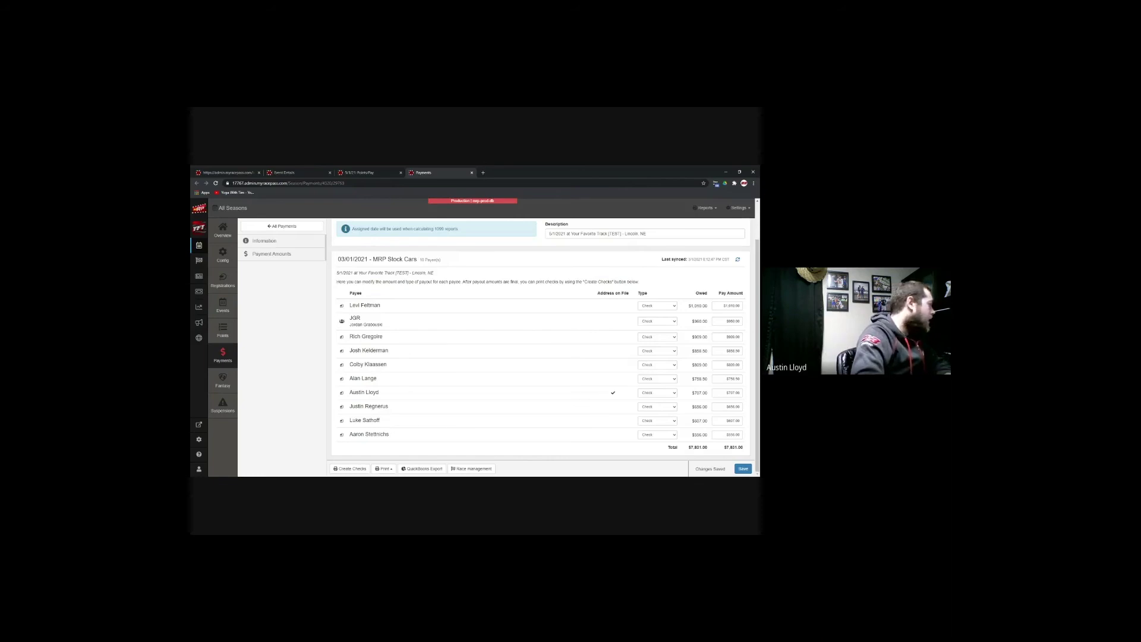
Step: Go to Ticket Management to see the track's two active tickets
left_click(200, 291)
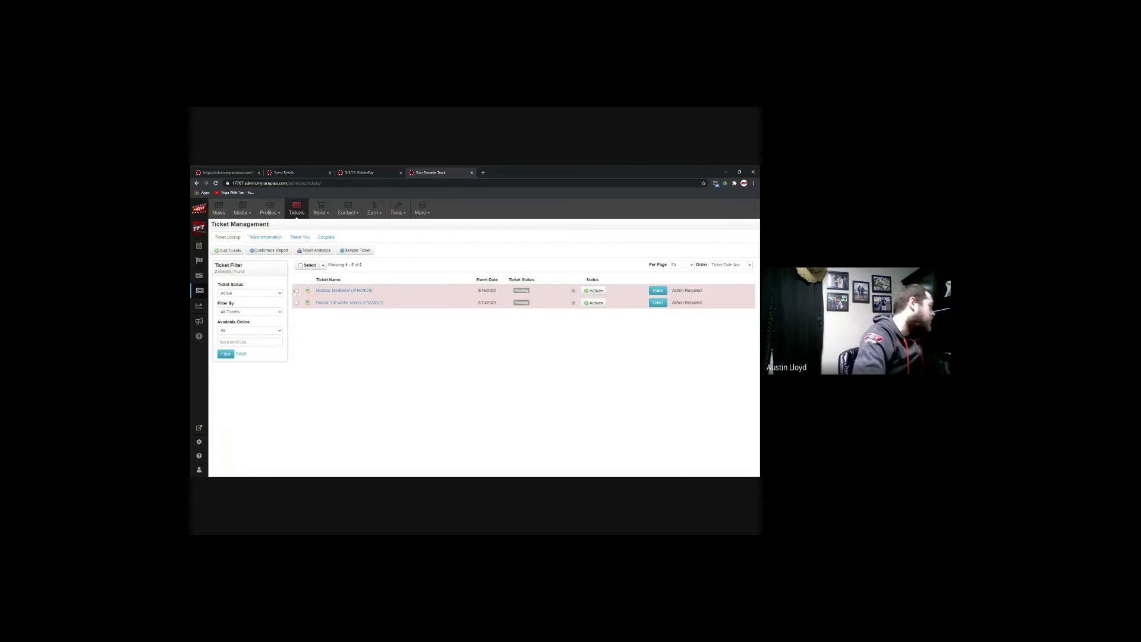
Step: Start adding a new ticket from the Ticket Management page
left_click(232, 250)
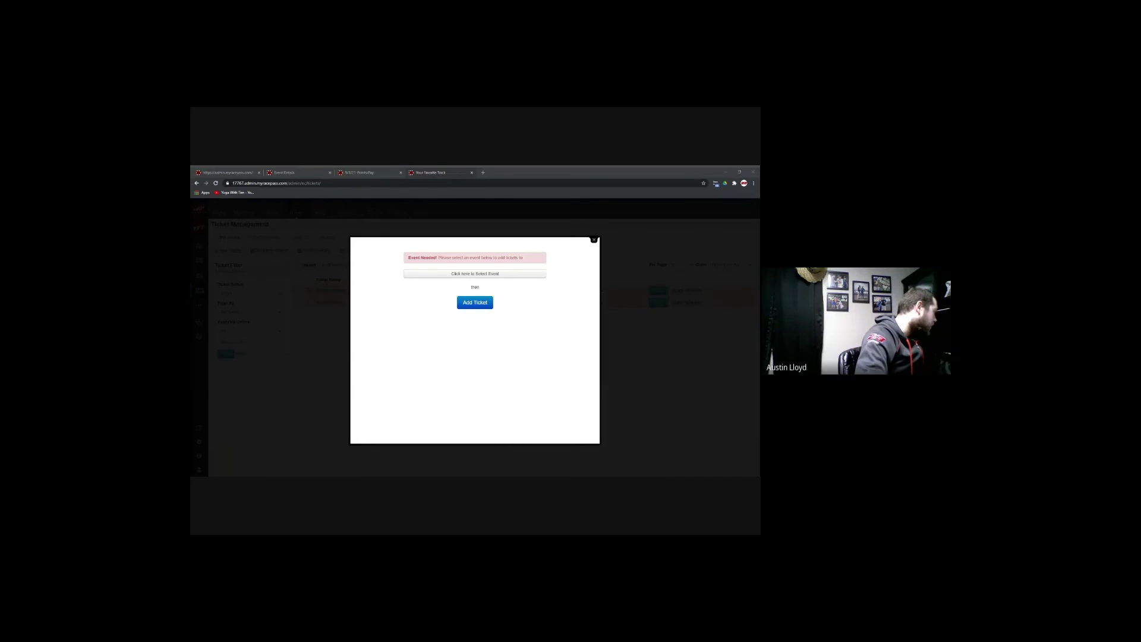
Step: Continue to the Add New Ticket form for the 5/1/2021 event and browse its ticket types
left_click(475, 311)
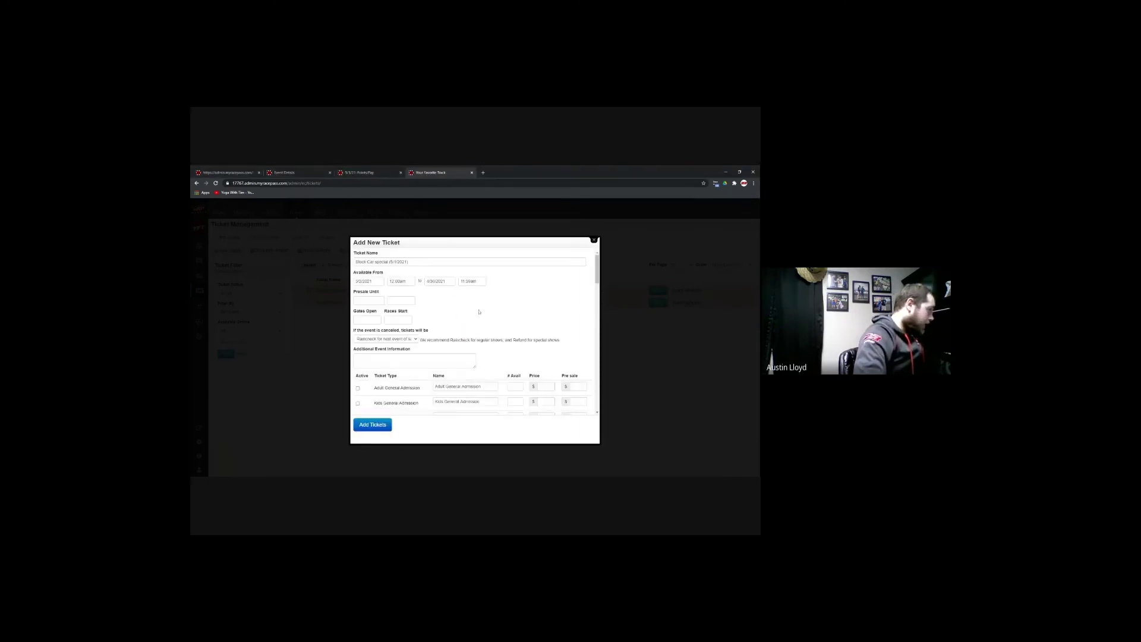
scroll(479, 312, "down", 1)
scroll(479, 311, "up", 1)
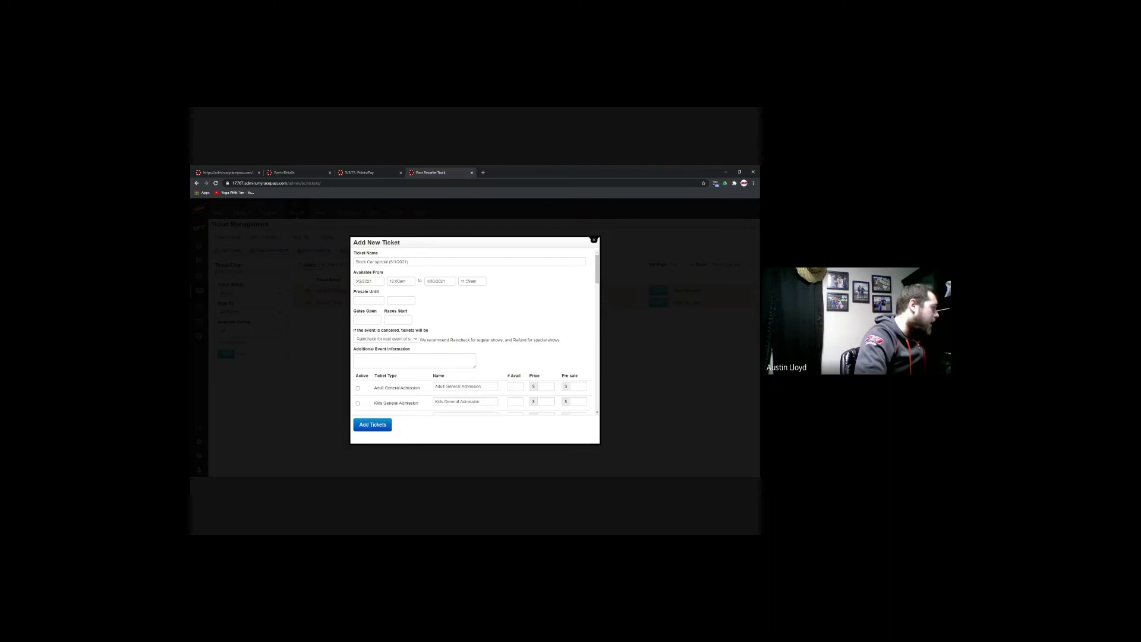
scroll(471, 332, "down", 1)
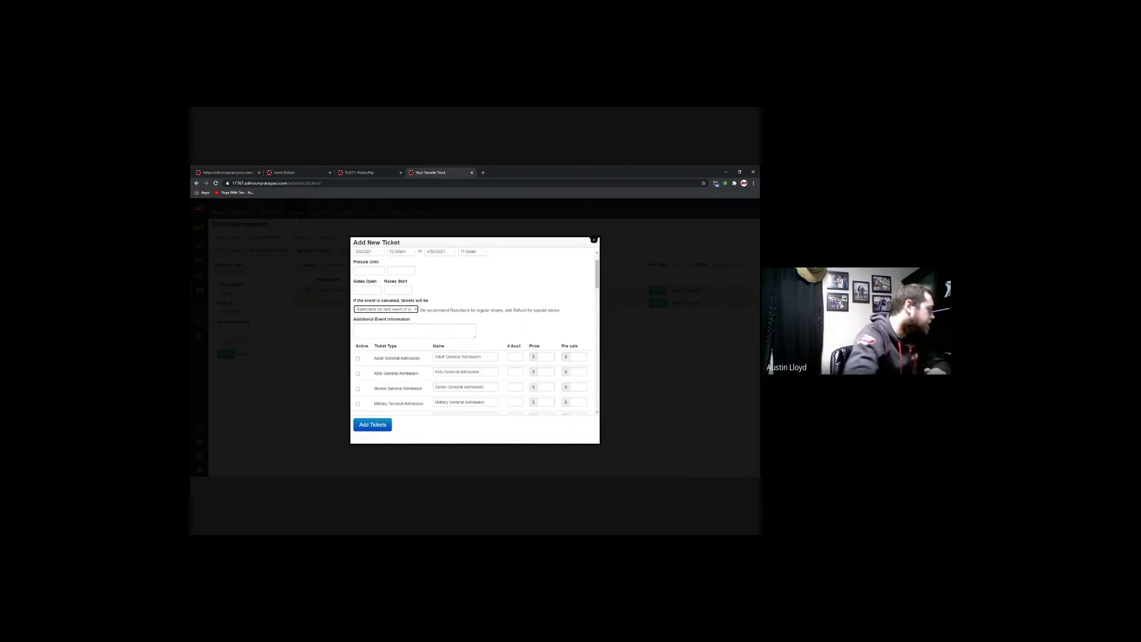
scroll(476, 330, "down", 15)
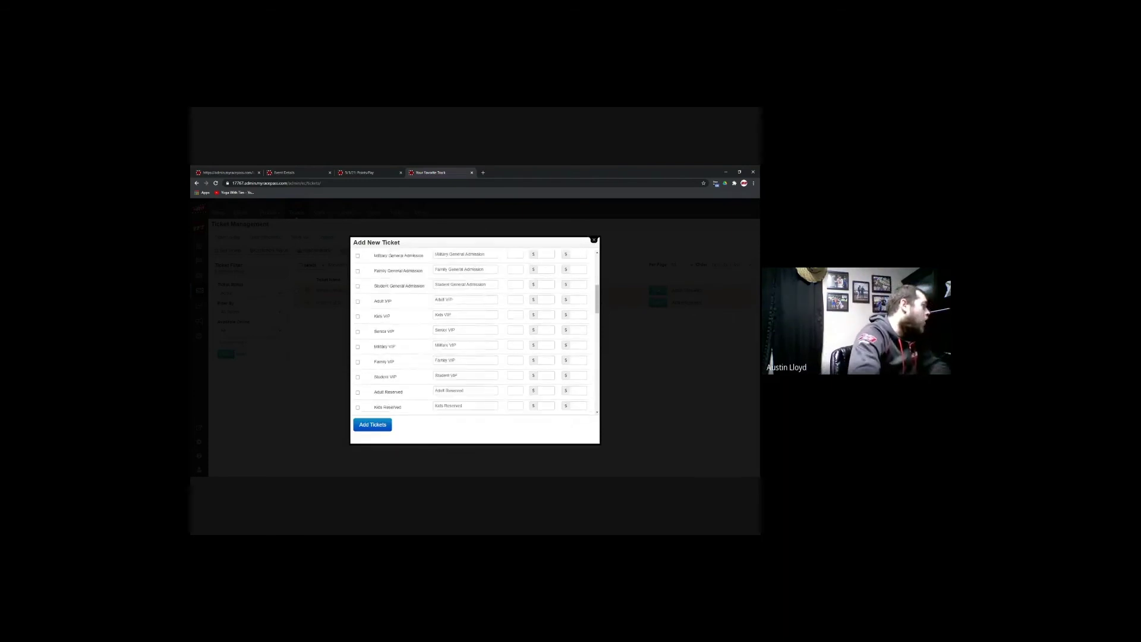
scroll(506, 361, "up", 15)
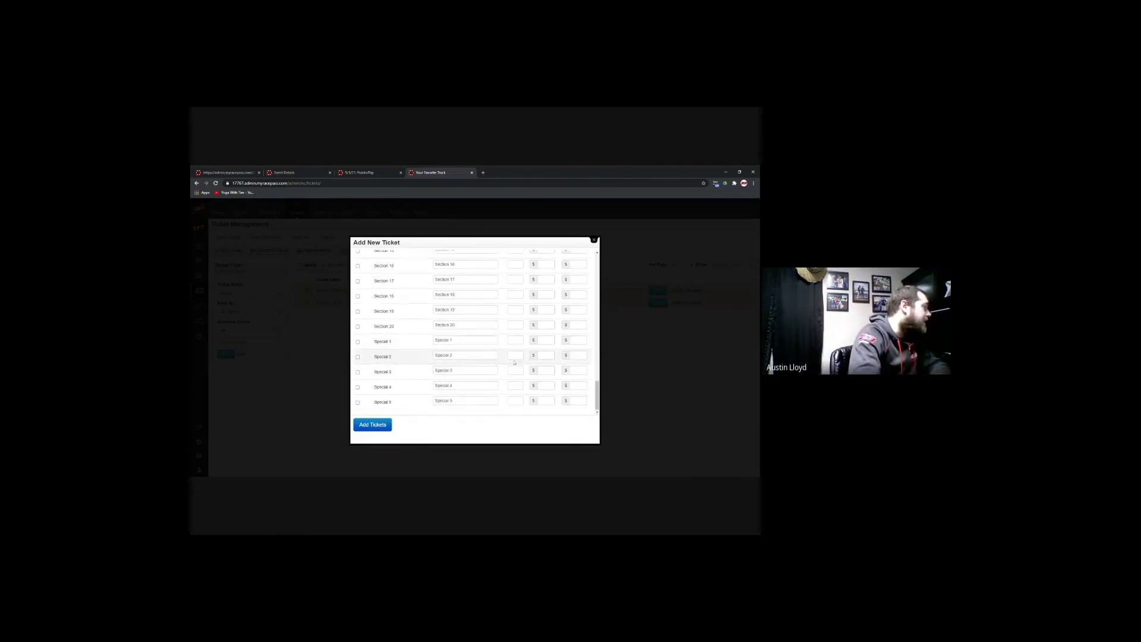
scroll(506, 360, "up", 2)
scroll(416, 333, "down", 3)
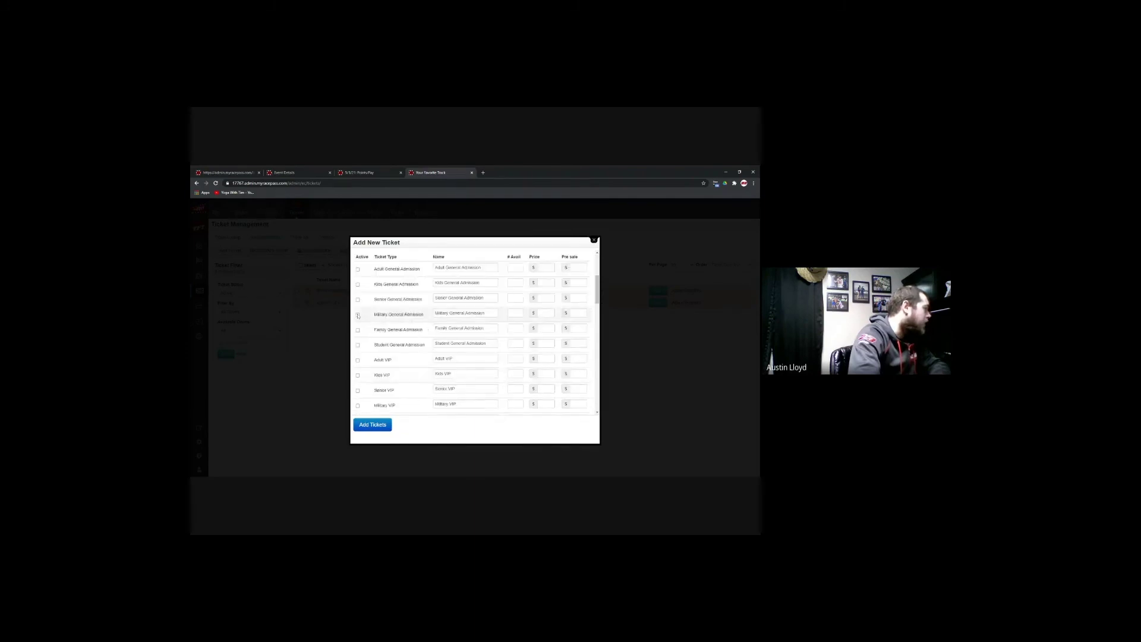
Step: Activate Adult ($10, 500 available) and Kids ($7) General Admission tickets
left_click(358, 269)
left_click(358, 284)
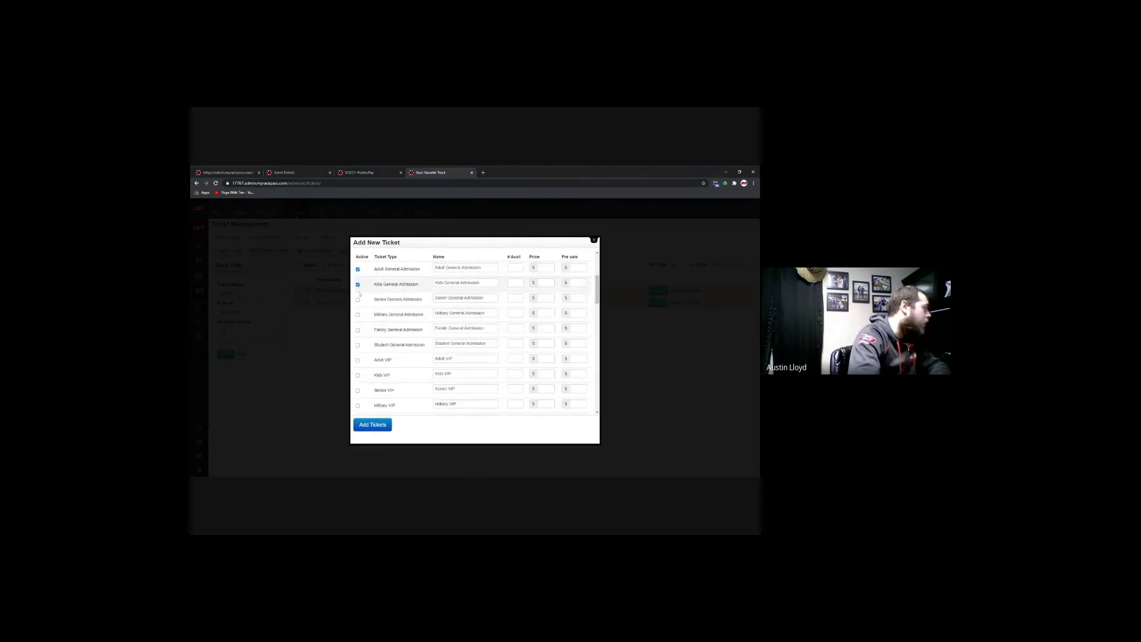
left_click(547, 267)
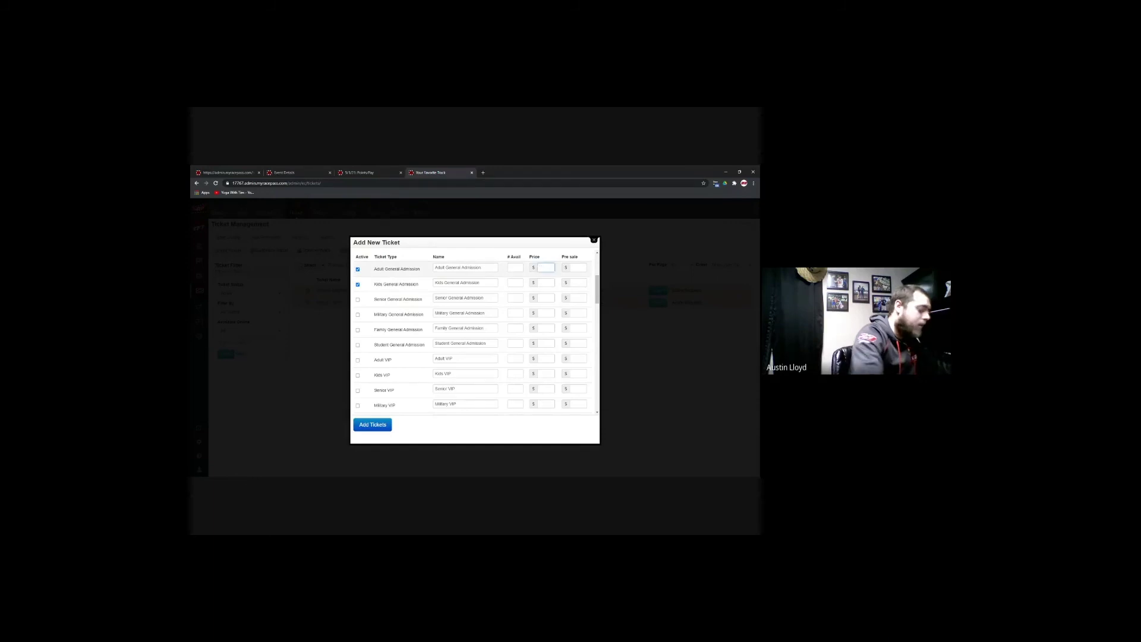
left_click(547, 282)
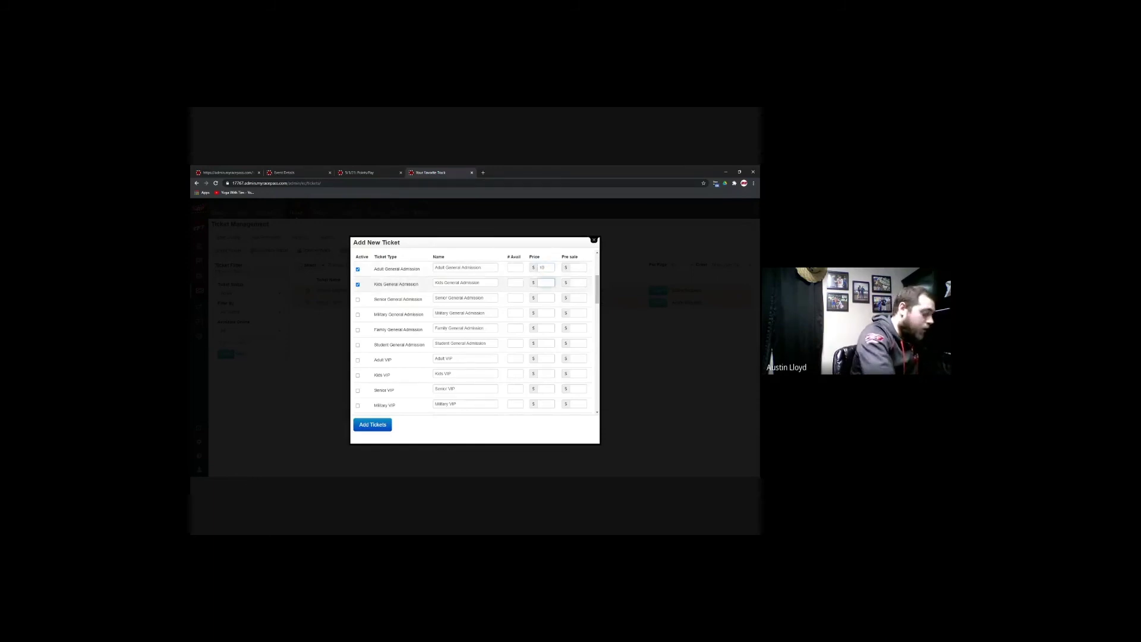
type("7")
left_click(513, 268)
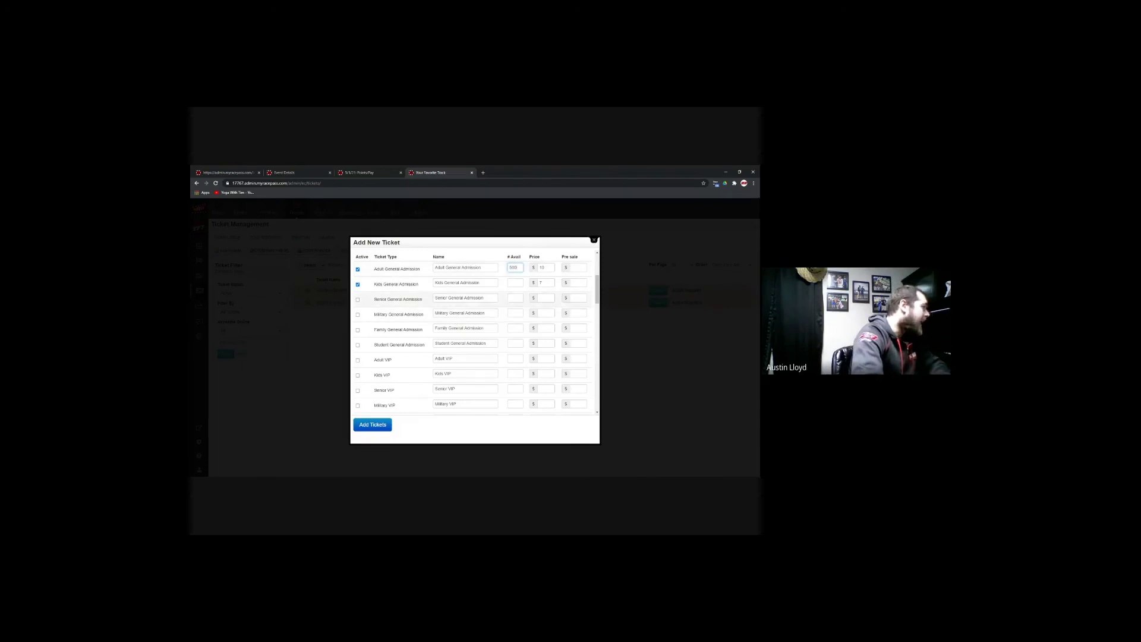
Step: Rename the Senior row to Pepsi VIP Section and submit the ticket
triple_click(484, 298)
key("BackSpace")
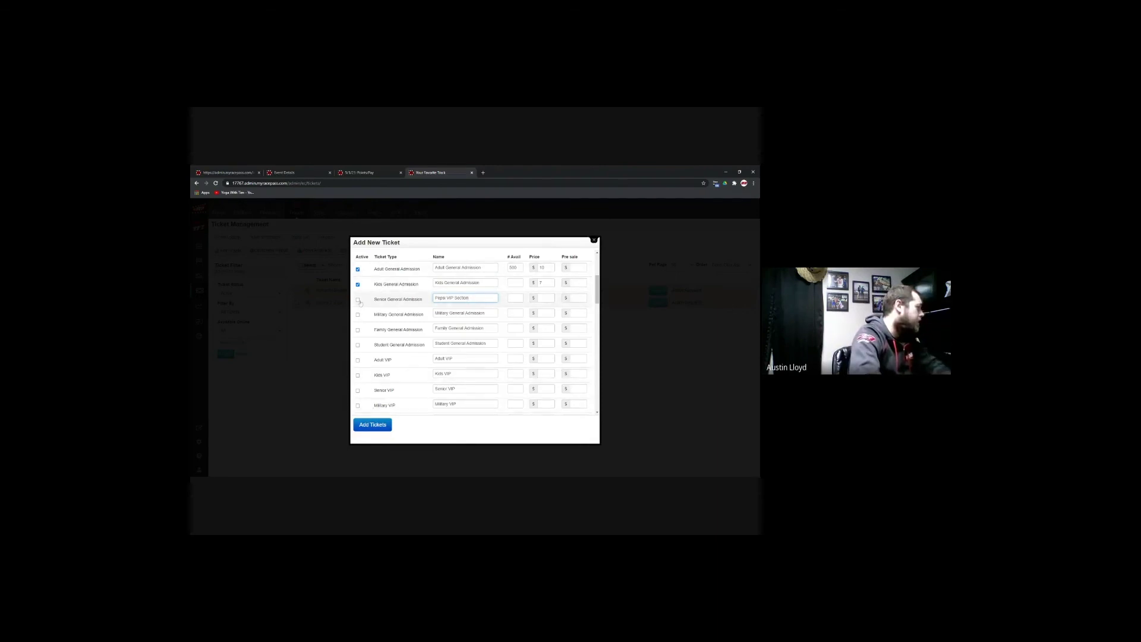
left_click(377, 424)
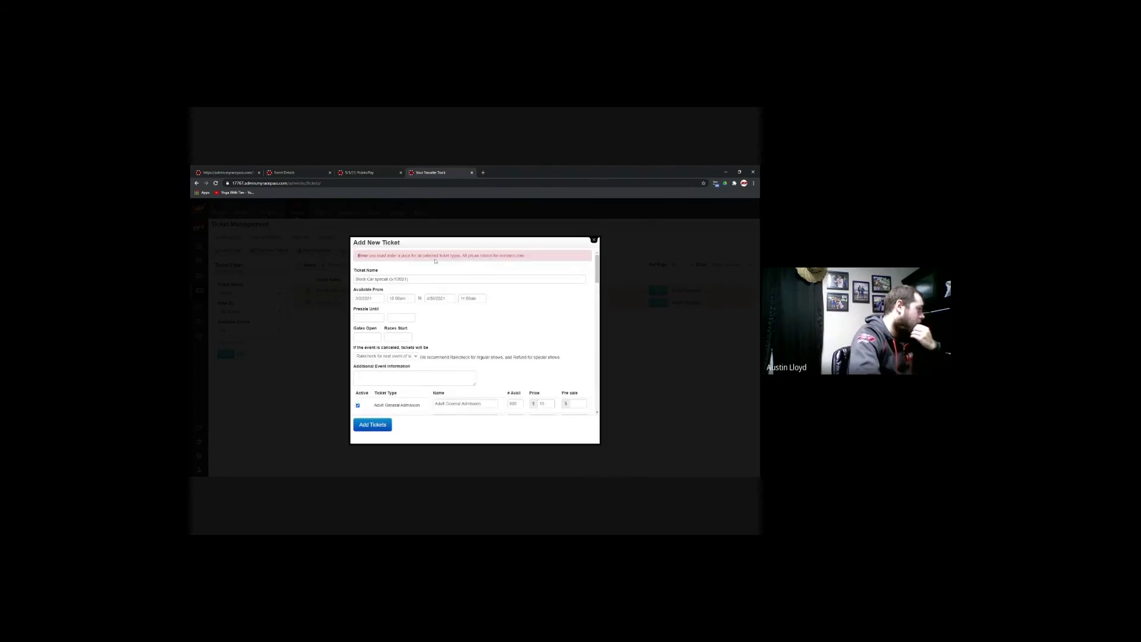
Step: Give the Pepsi VIP Section row a price and save the Stock Car special ticket
scroll(519, 318, "down", 2)
left_click(541, 344)
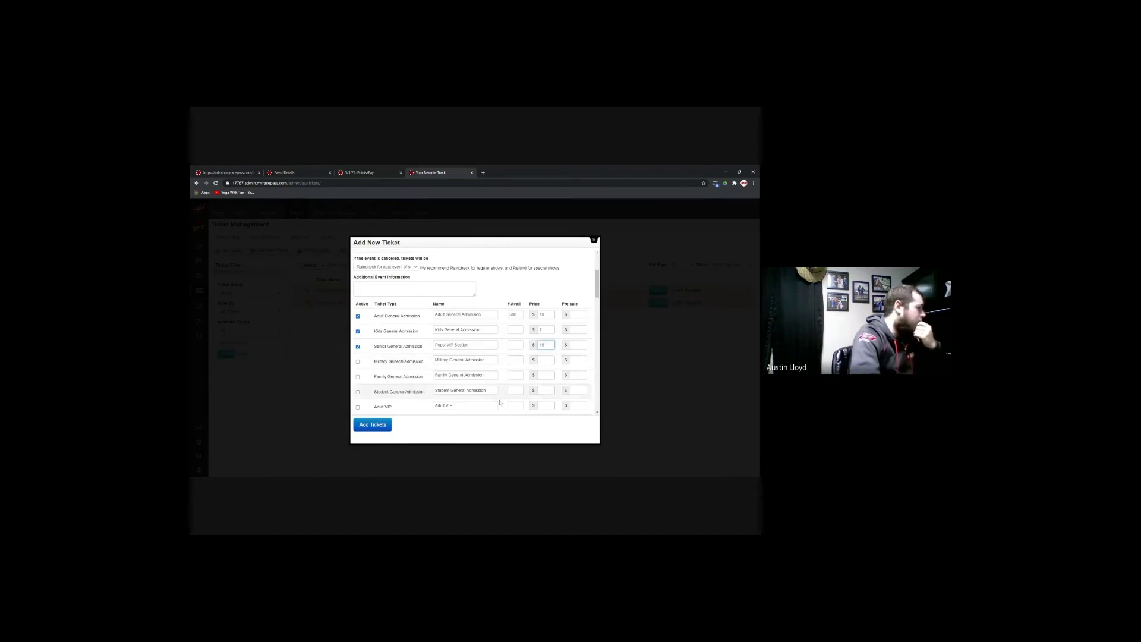
left_click(368, 426)
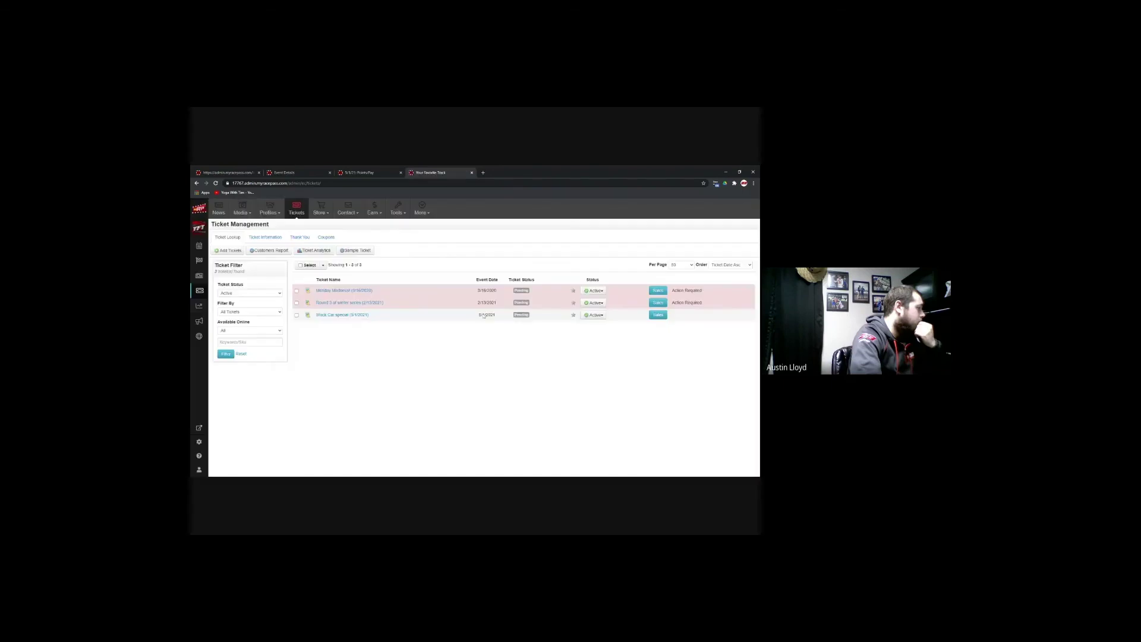
Step: Check the Stock Car special ticket's details, then view the Ticket Information policies
left_click(342, 315)
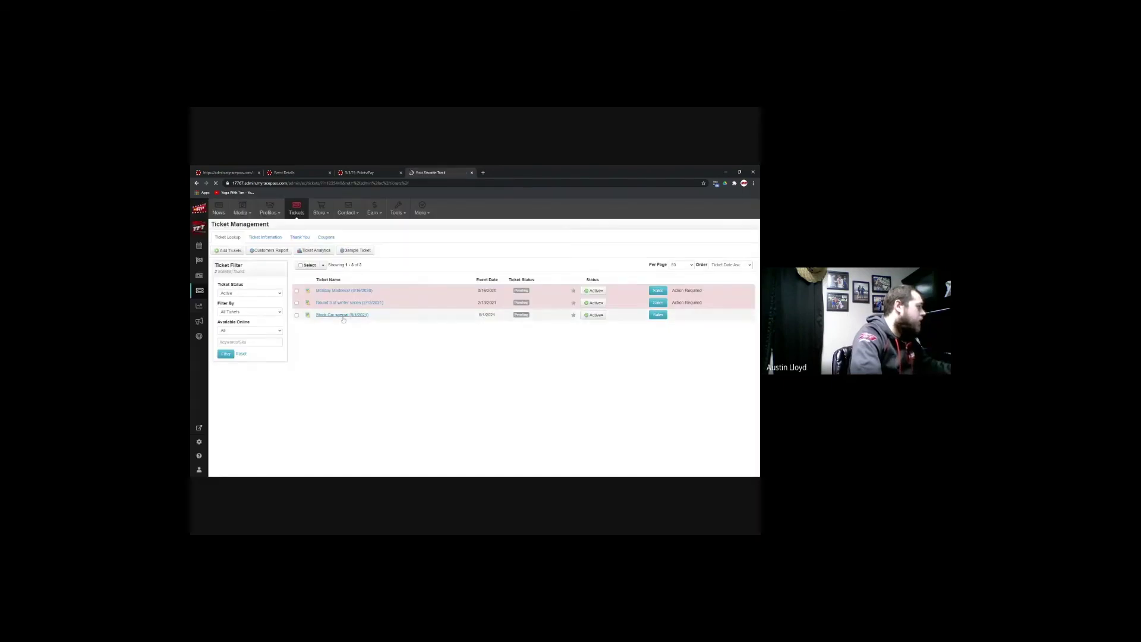
left_click(235, 256)
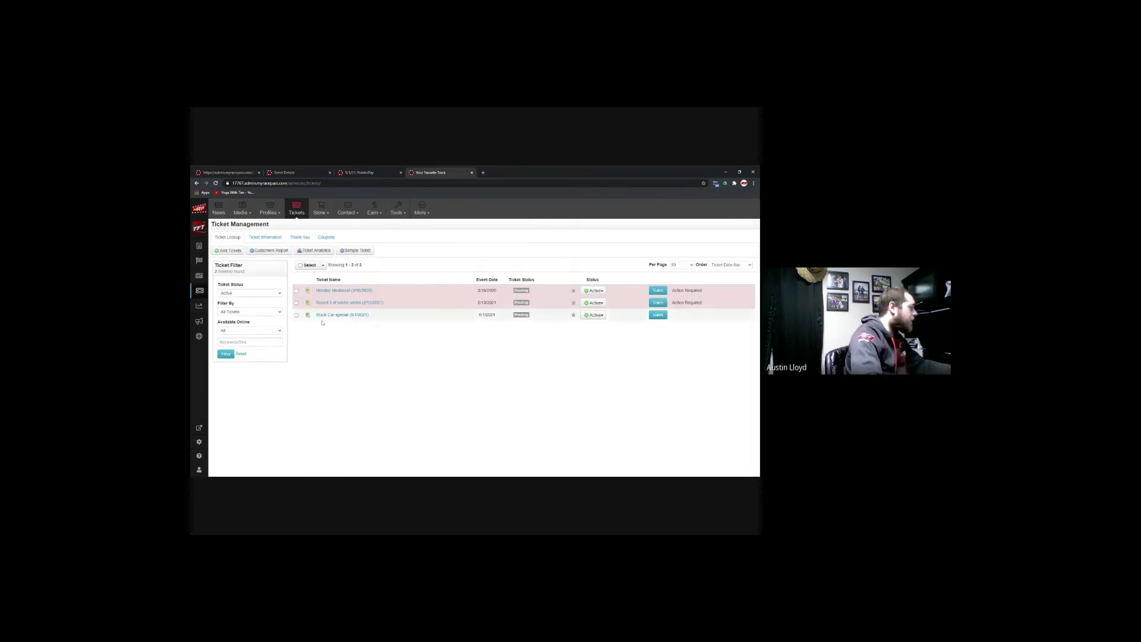
left_click(262, 238)
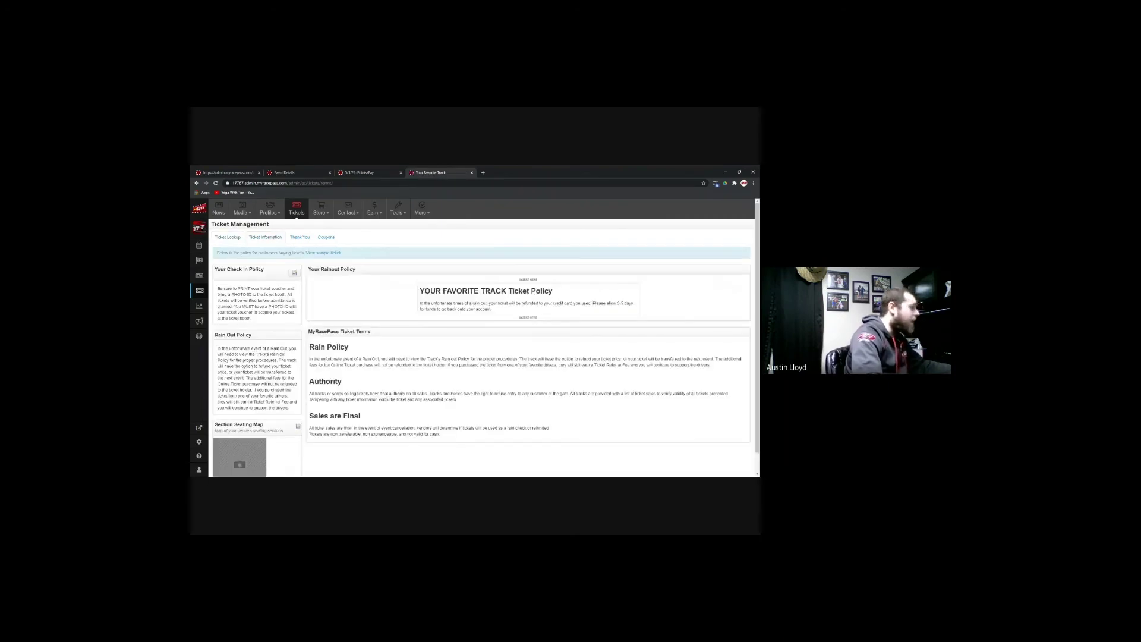
Step: Read through the check-in and rain-out policies, then view the Thank You settings
scroll(484, 341, "down", 1)
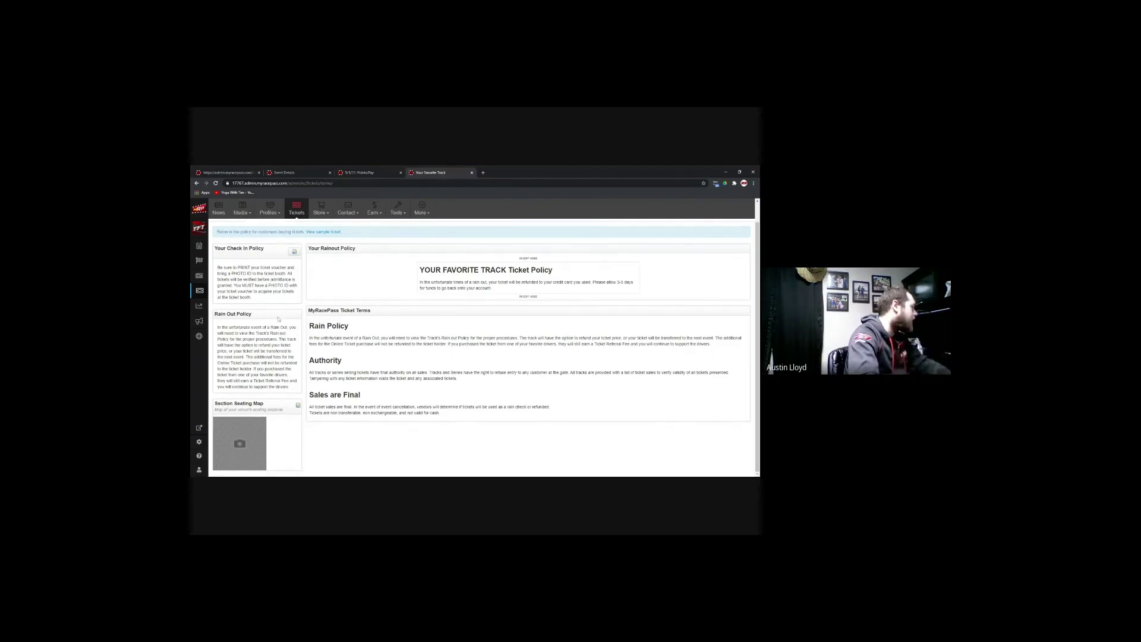
scroll(308, 240, "up", 1)
left_click(307, 239)
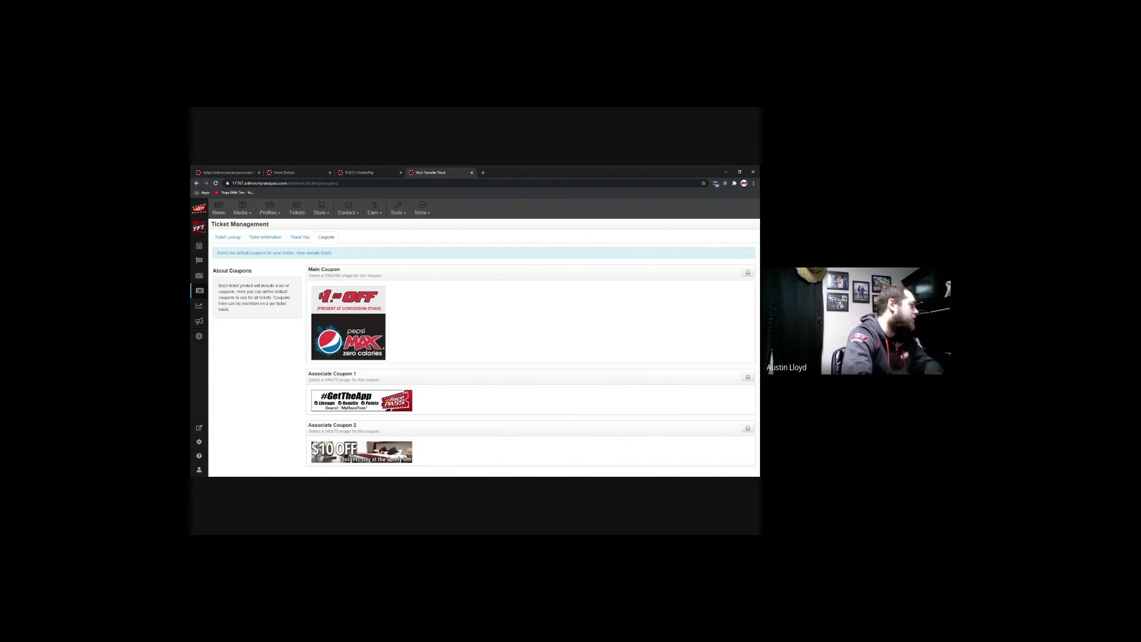
Step: Return to the tickets list and open the Stock Car special (5/1/2021) ticket
left_click(227, 237)
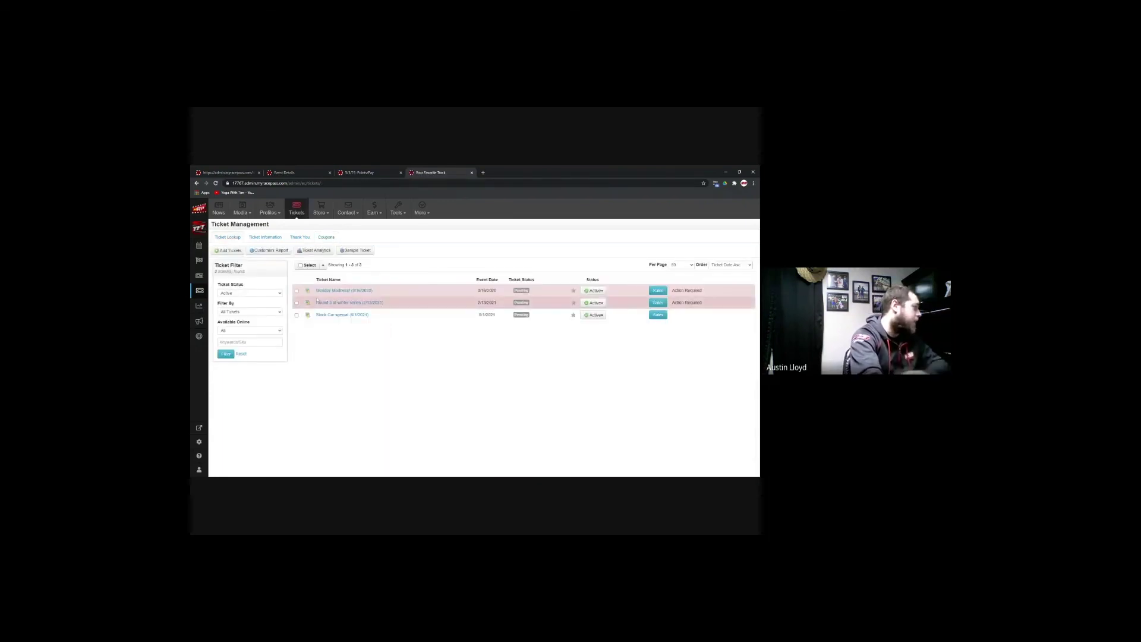
left_click(330, 316)
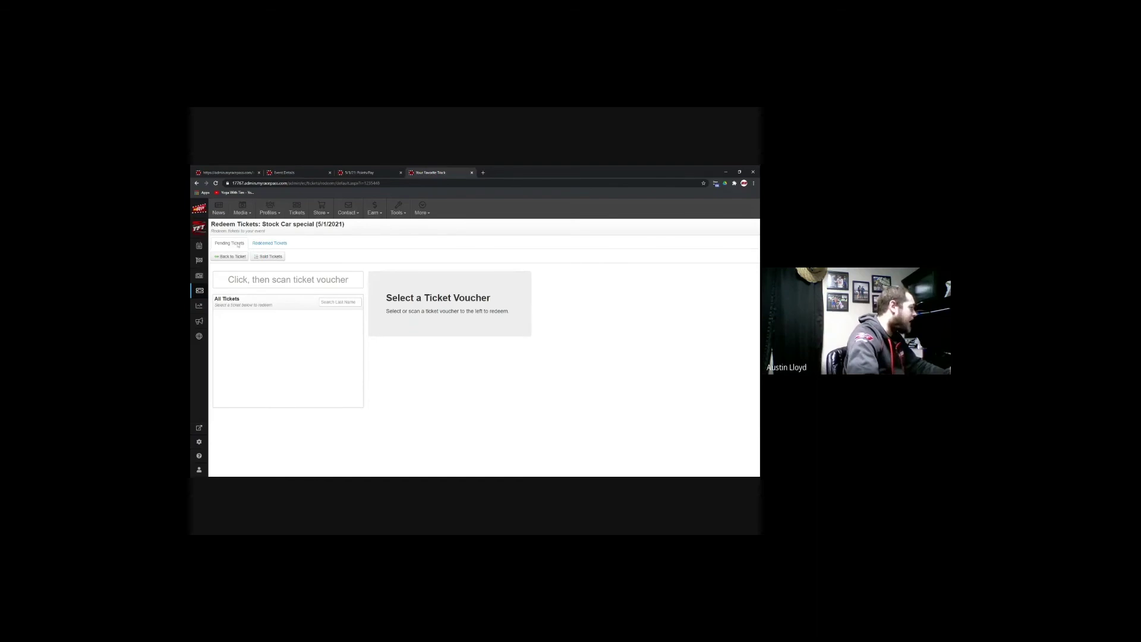
Step: Check the redeemed tickets, then return to the Stock Car special ticket's details page
left_click(272, 244)
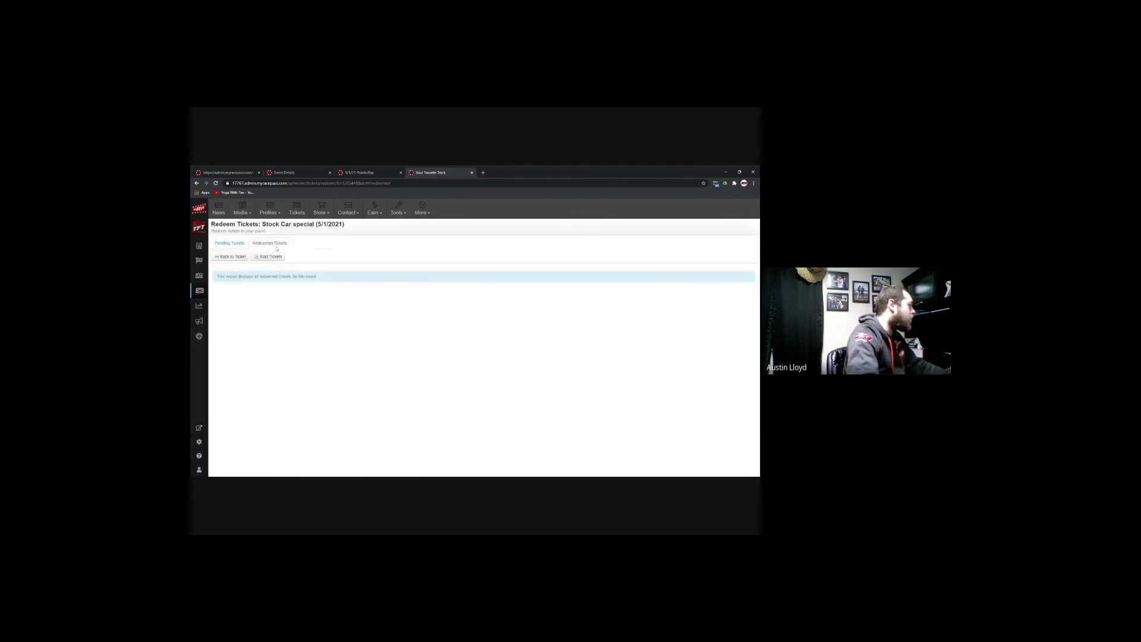
left_click(231, 257)
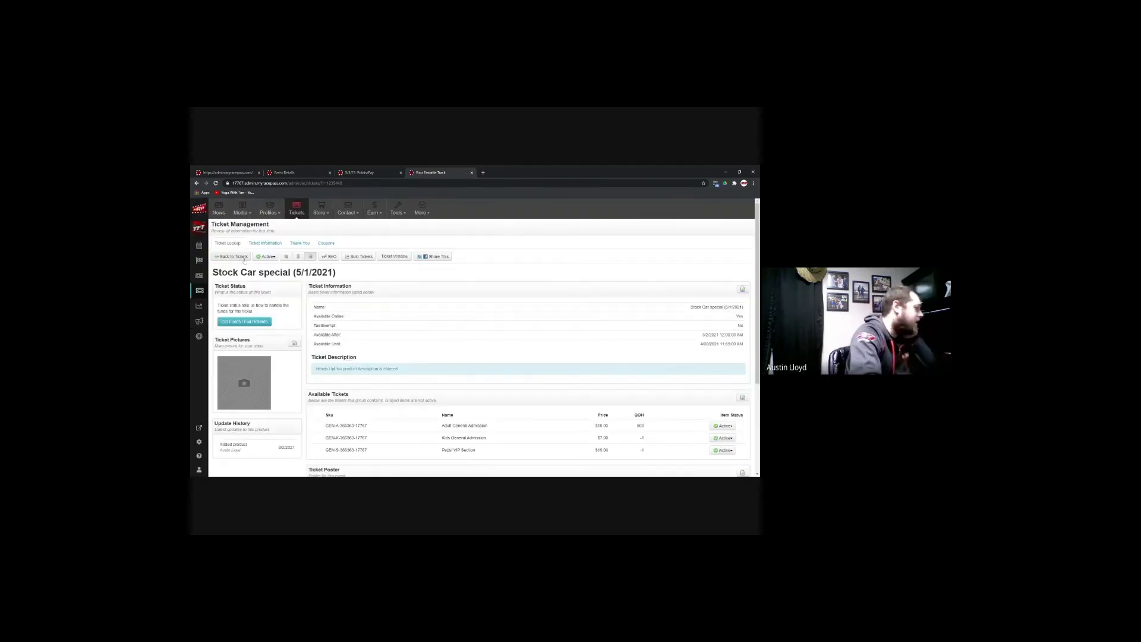
scroll(488, 355, "down", 3)
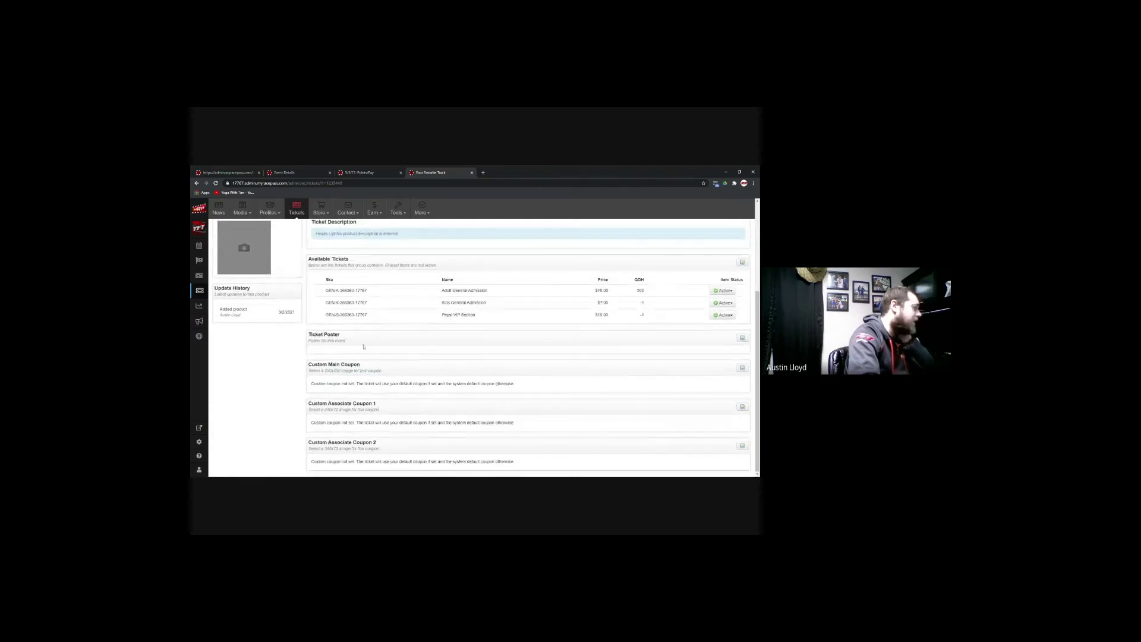
scroll(364, 346, "up", 1)
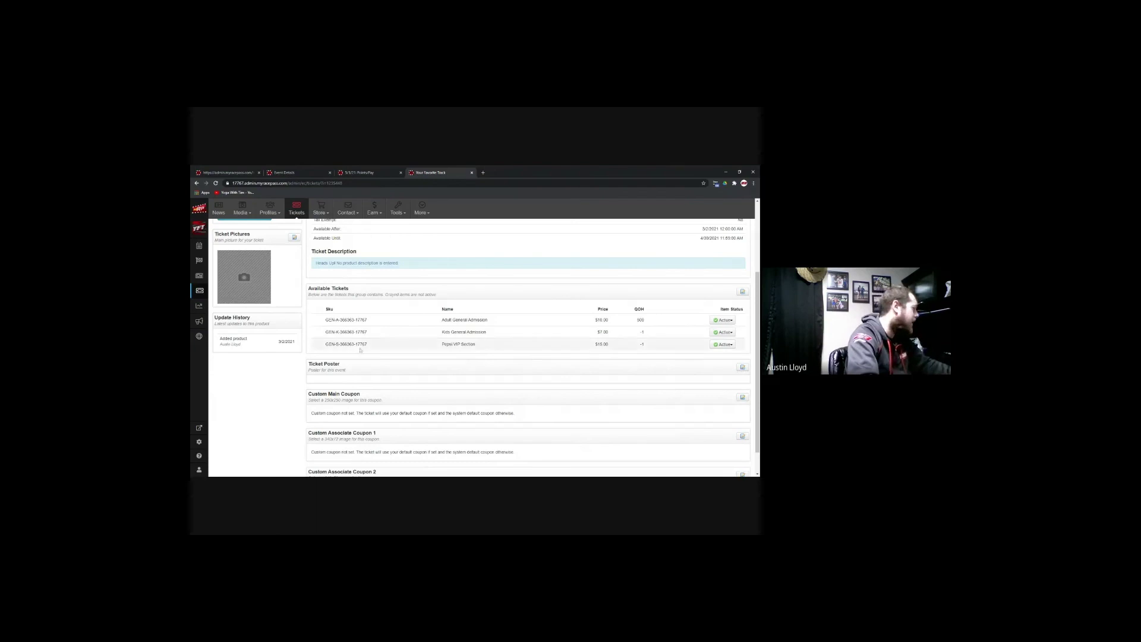
scroll(301, 345, "up", 3)
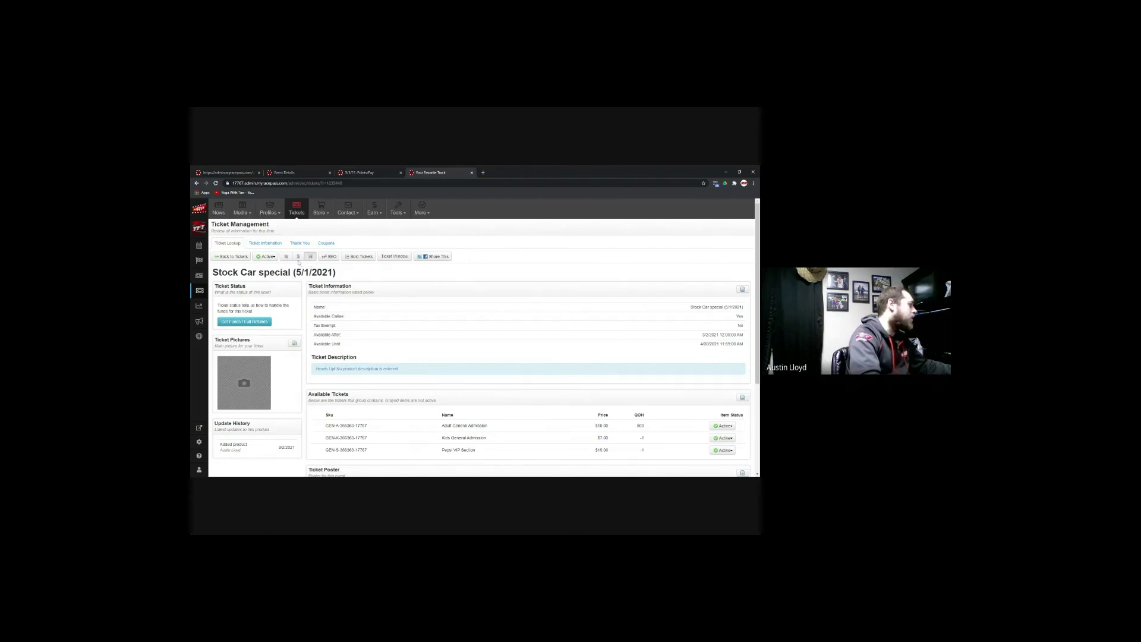
Step: Toggle the ticket's featured star on and off, then open the admin Networks text search
left_click(288, 259)
left_click(289, 259)
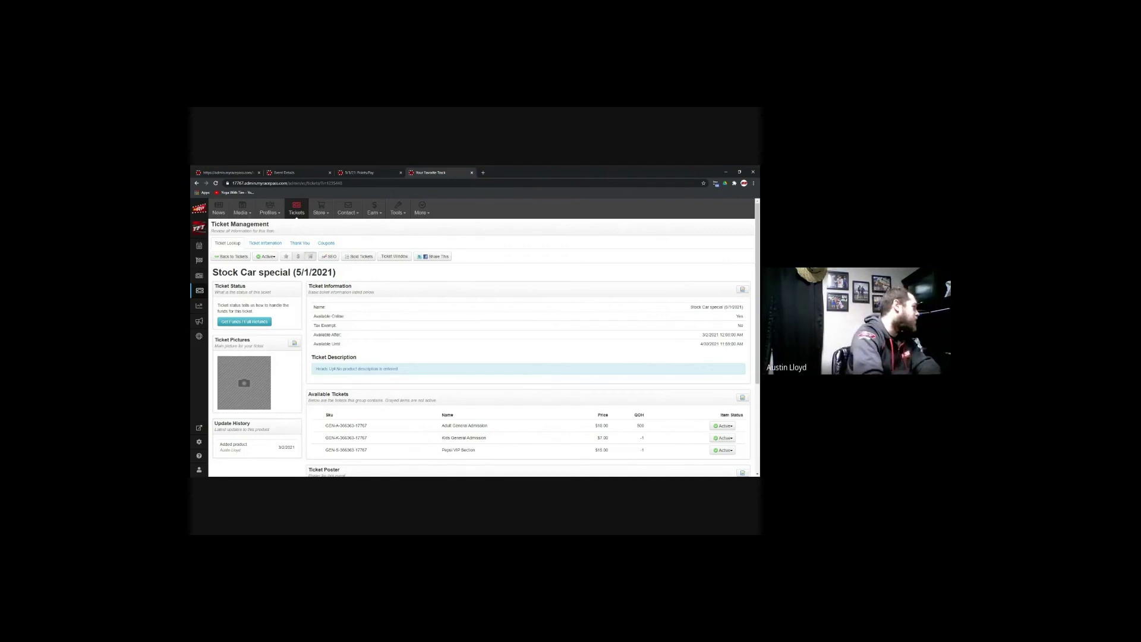
left_click(218, 172)
left_click(275, 266)
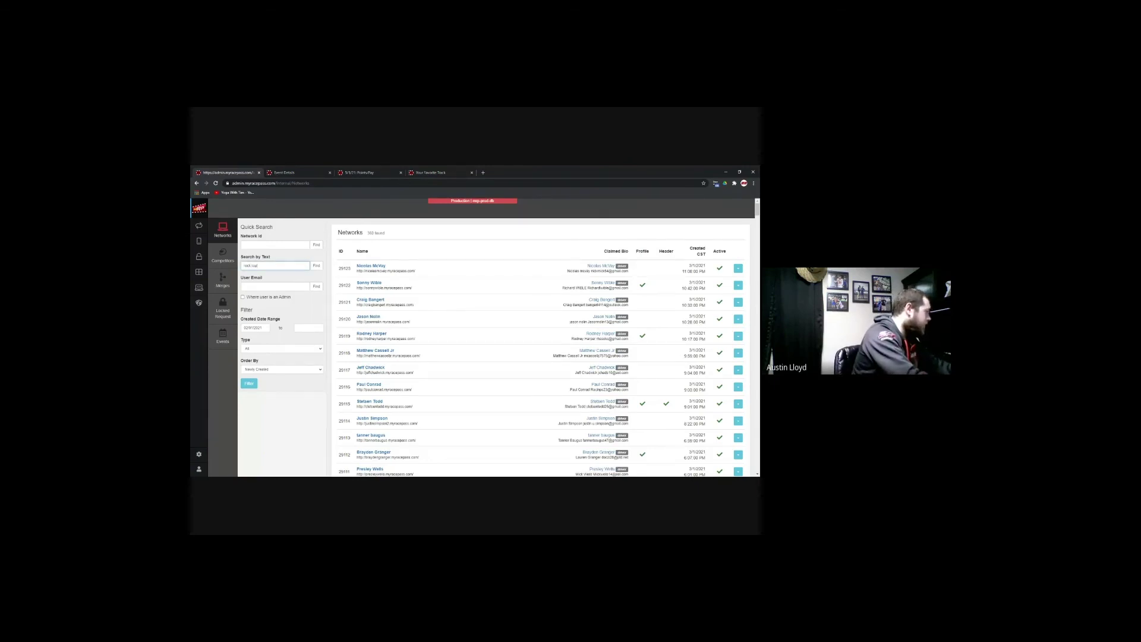
Step: Search networks for 'rock rapids' and open Rapid Speedway's Ticket Analytics page
key("Return")
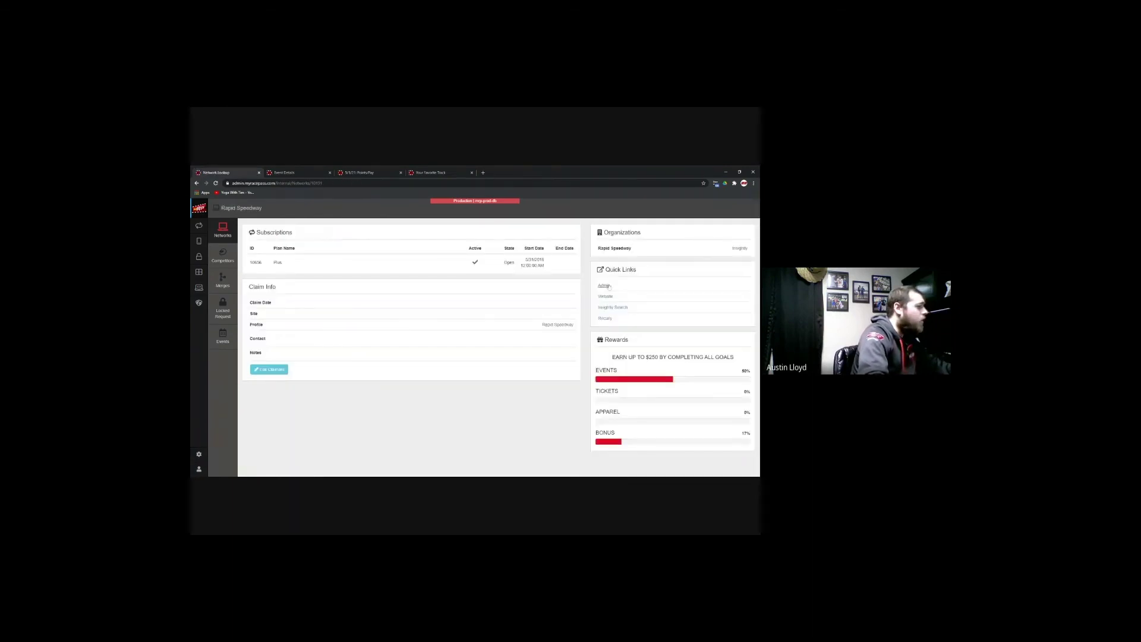
left_click(609, 287)
left_click_drag(301, 172, 515, 171)
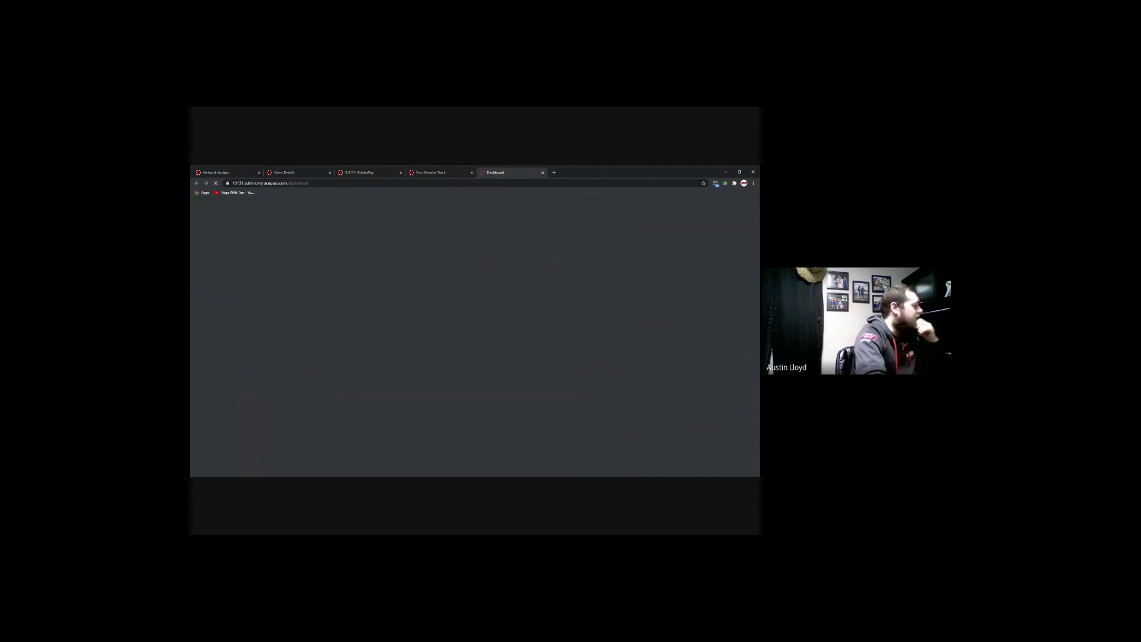
left_click(200, 292)
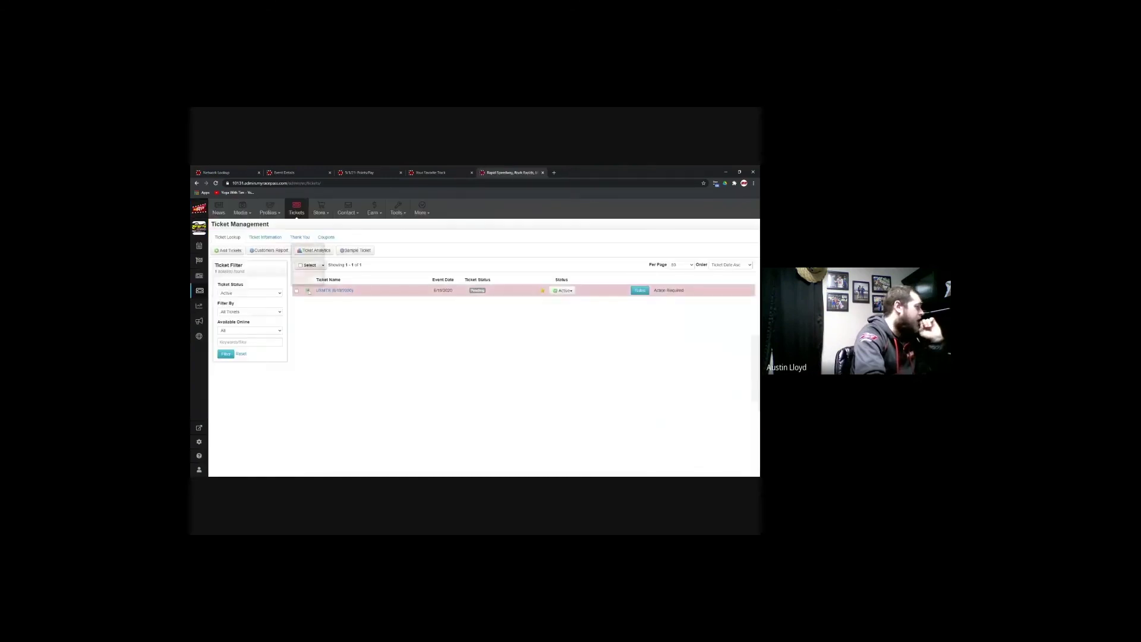
left_click(311, 251)
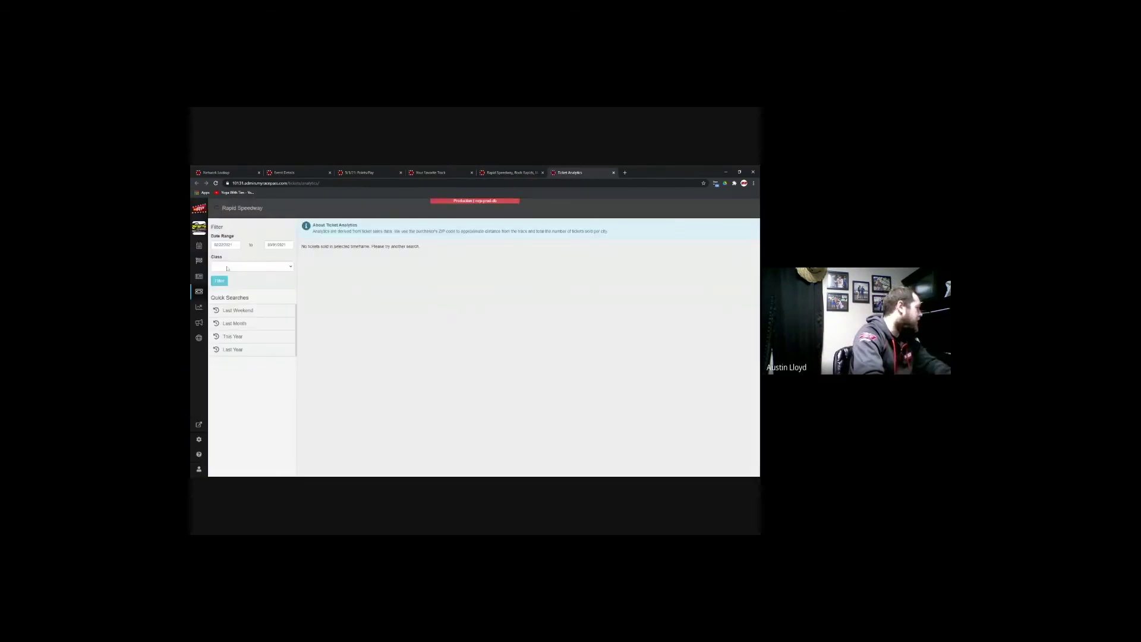
Step: Filter the ticket analytics to start on February 1, 2020
left_click(225, 245)
left_click(218, 256)
left_click(218, 256)
left_click(218, 256)
left_click(218, 255)
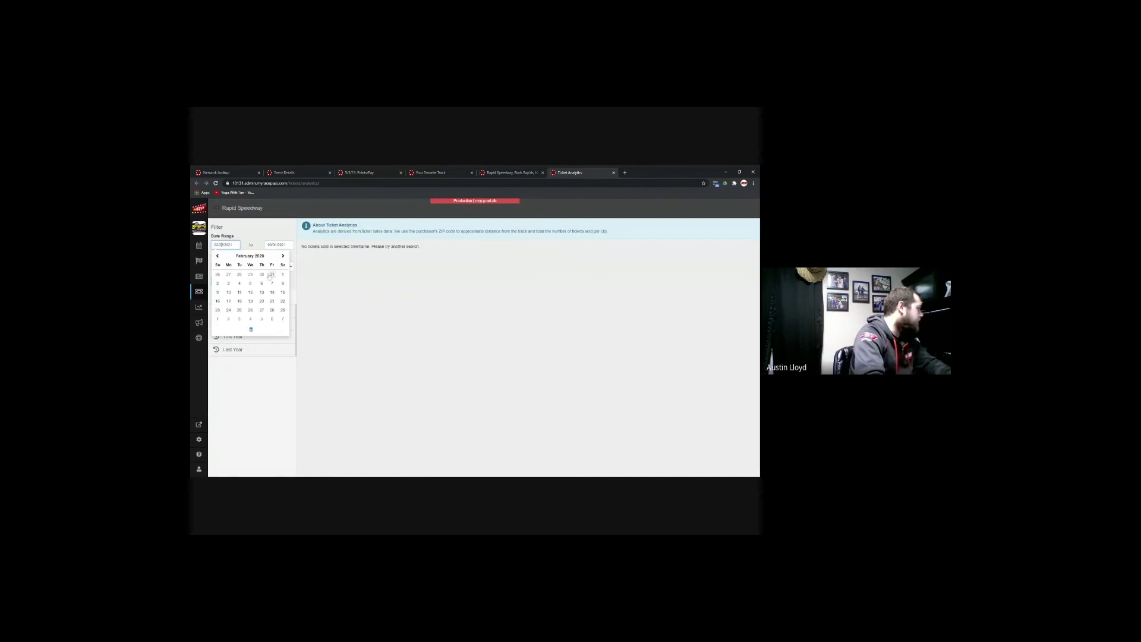
left_click(283, 274)
left_click(226, 282)
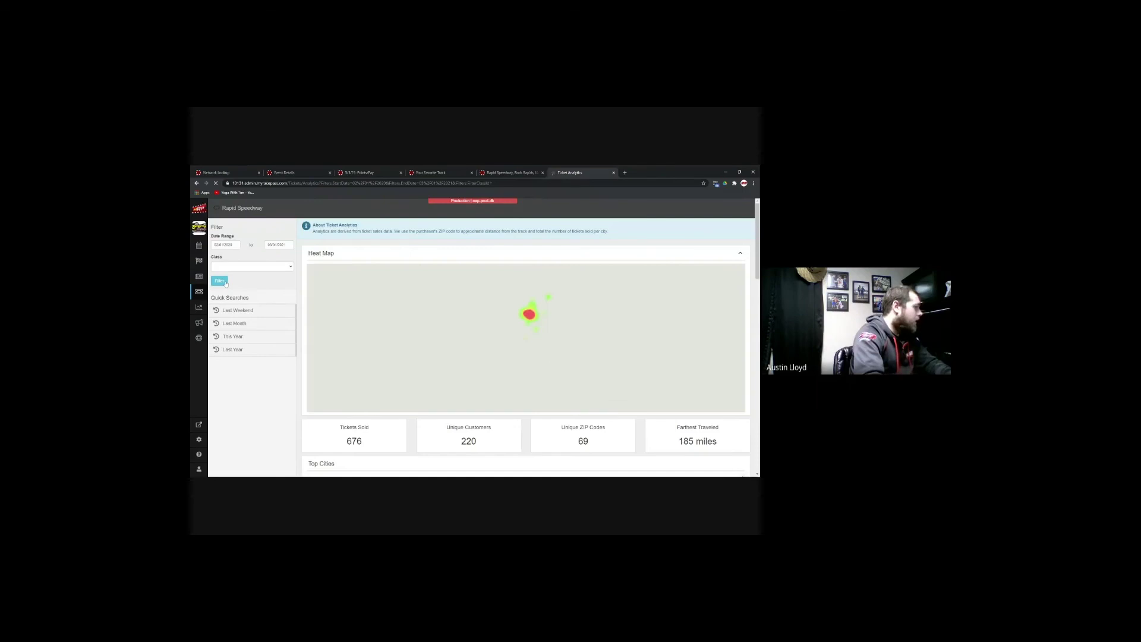
Step: Review the results for 676 tickets and 220 customers, including the Top Cities list
scroll(304, 257, "down", 1)
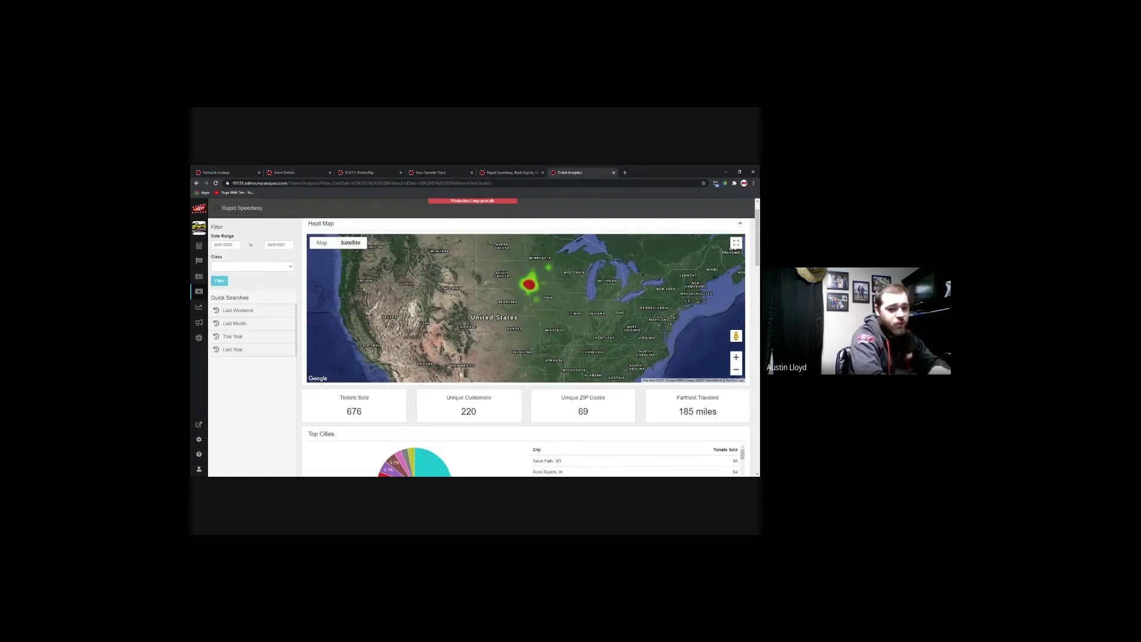
scroll(433, 357, "down", 2)
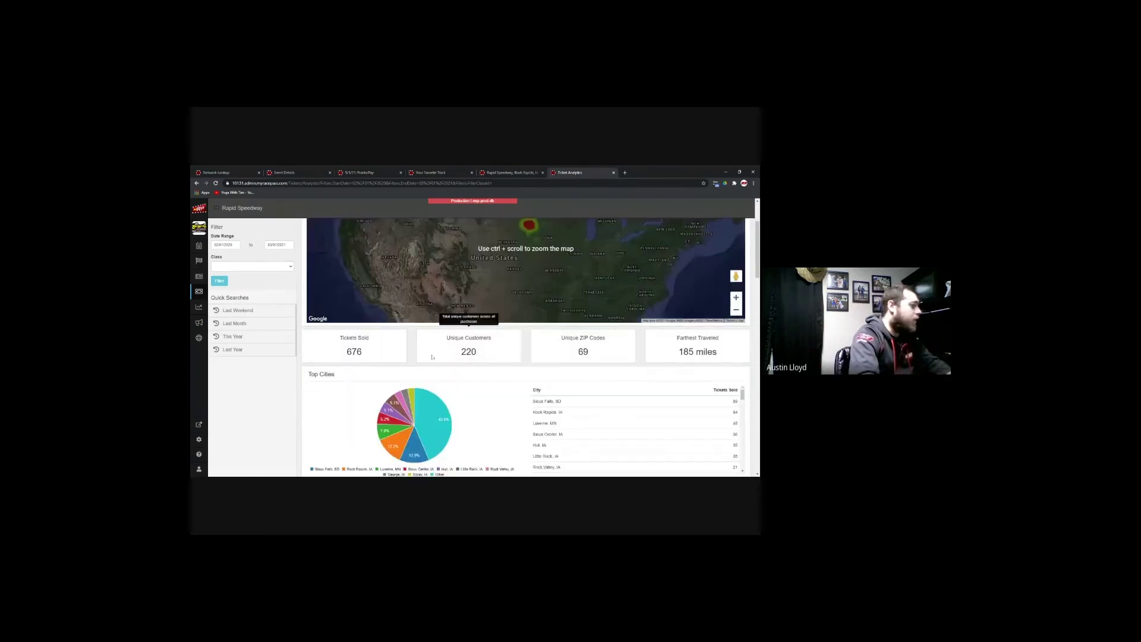
scroll(432, 356, "down", 3)
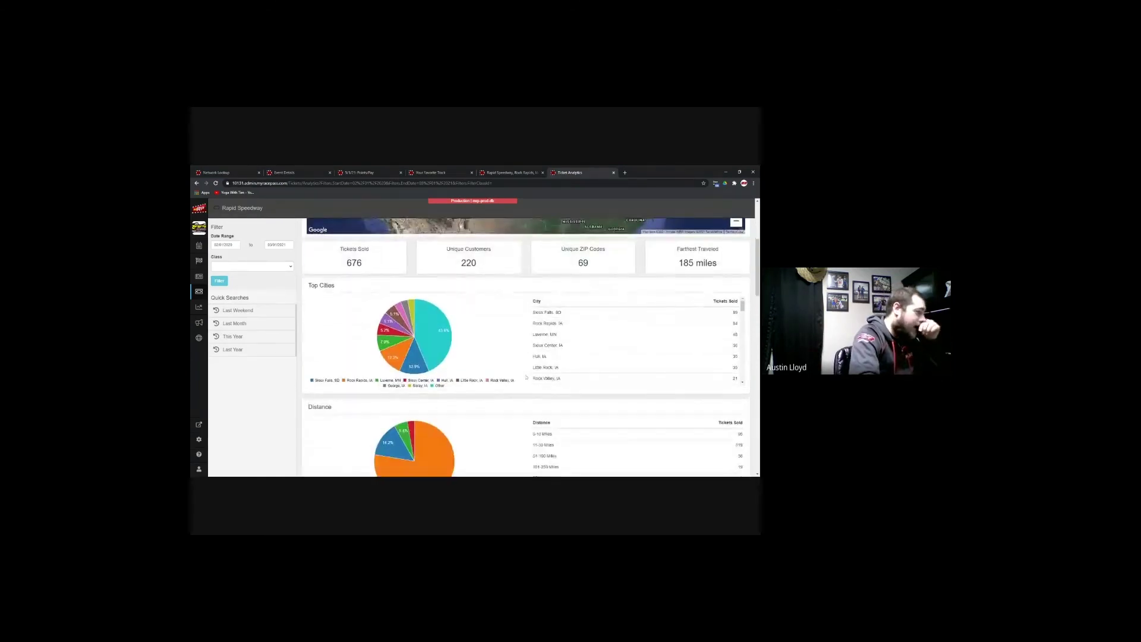
scroll(594, 359, "down", 5)
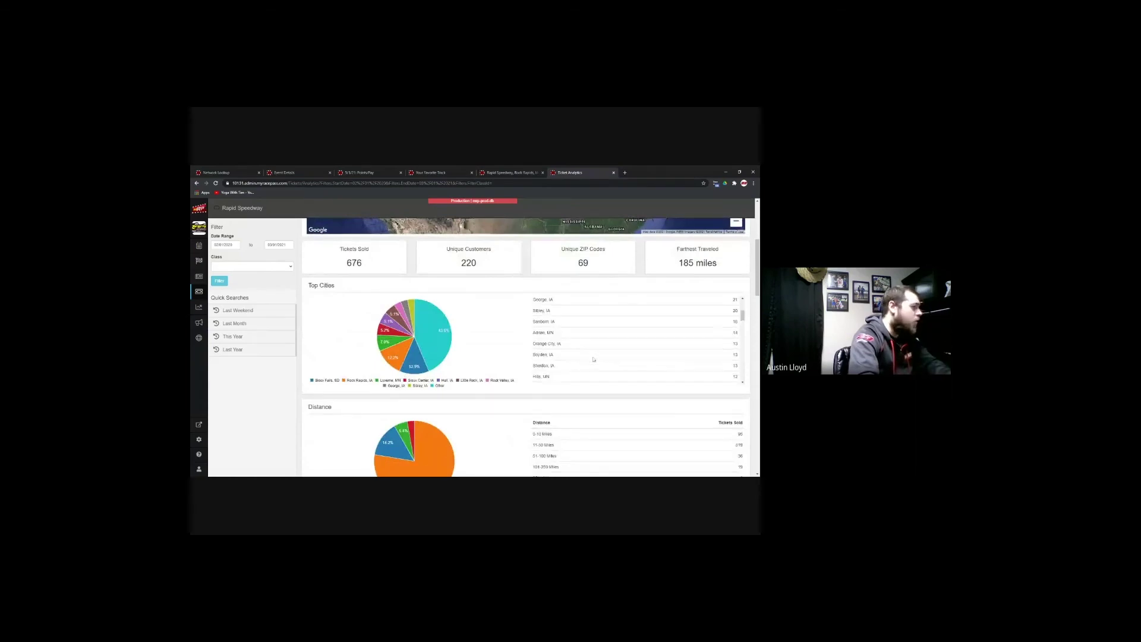
scroll(593, 359, "up", 5)
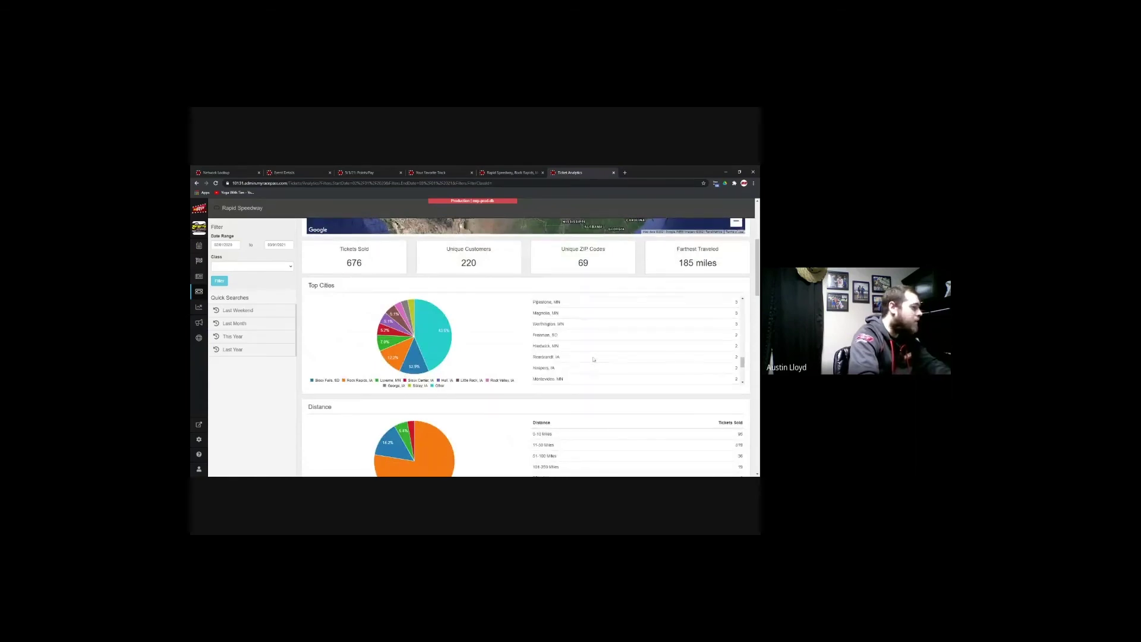
scroll(595, 360, "up", 1)
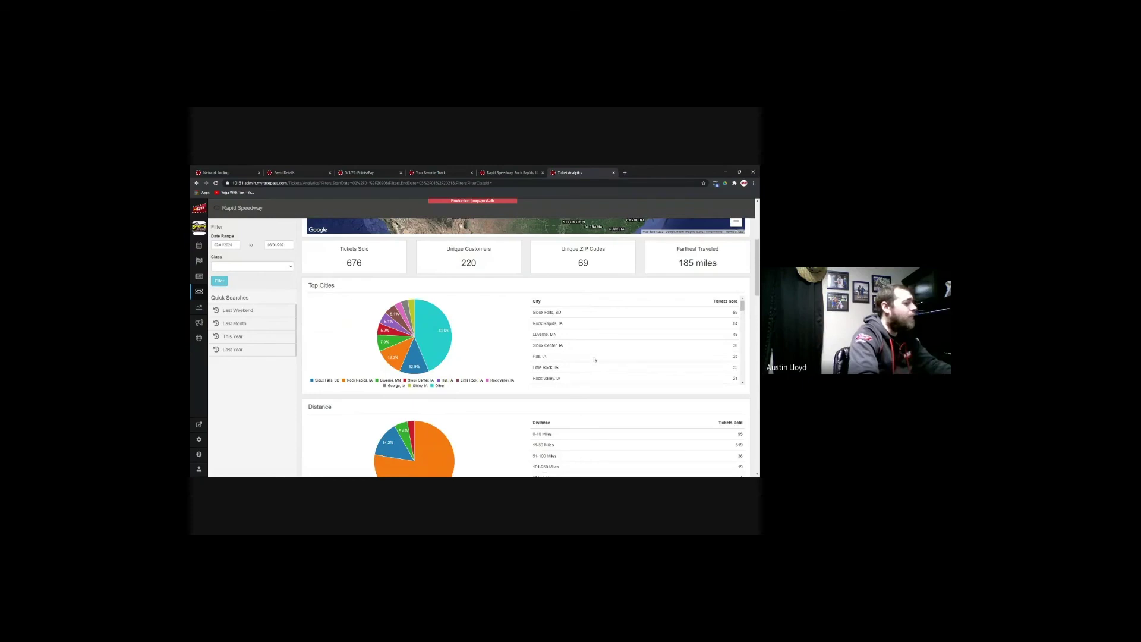
scroll(594, 360, "down", 5)
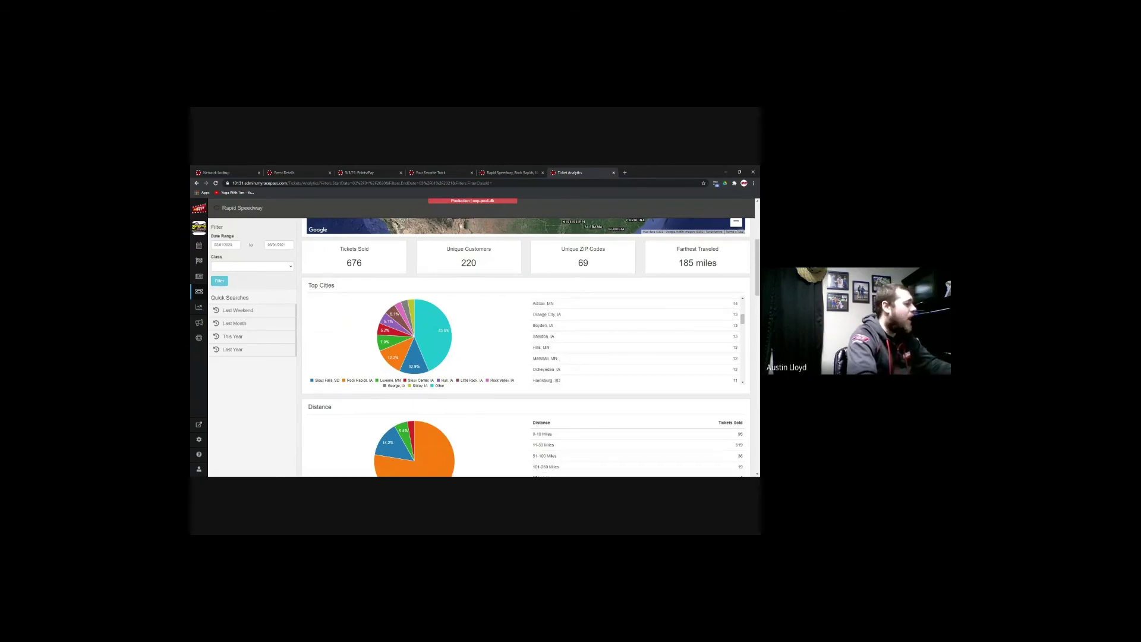
scroll(684, 362, "up", 5)
scroll(511, 400, "up", 3)
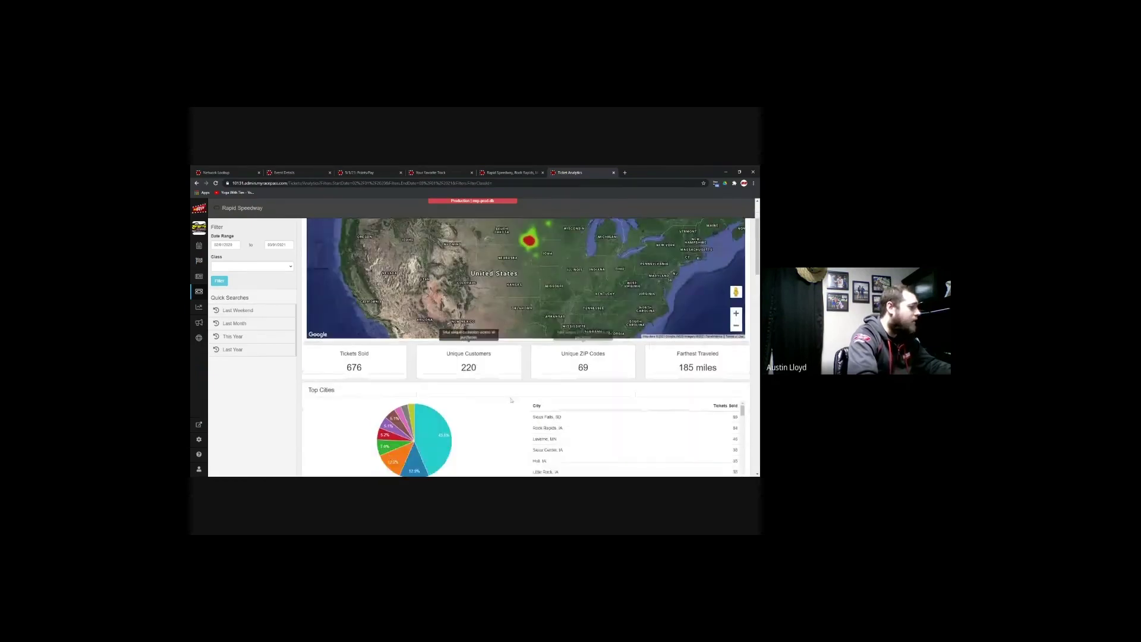
scroll(511, 400, "down", 3)
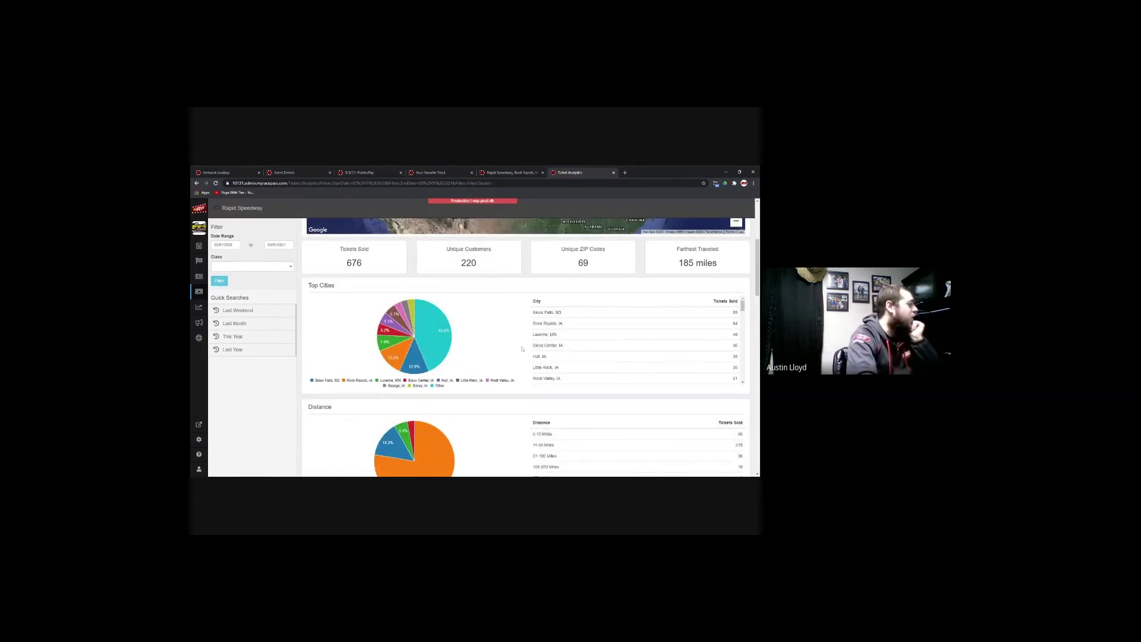
scroll(523, 350, "down", 3)
scroll(523, 350, "down", 1)
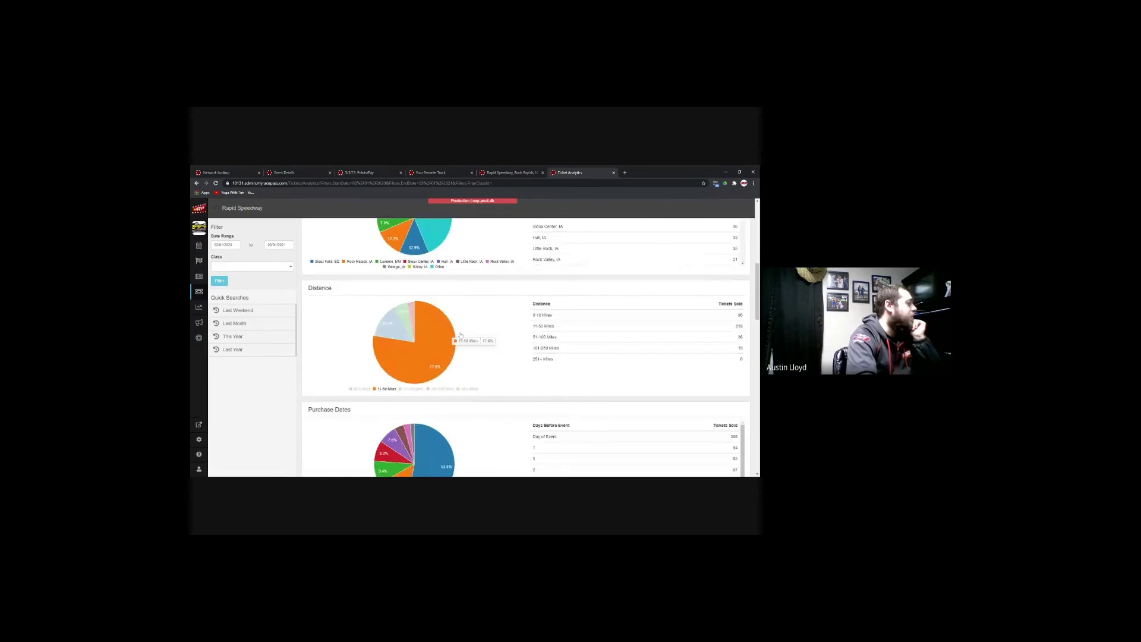
scroll(525, 345, "down", 4)
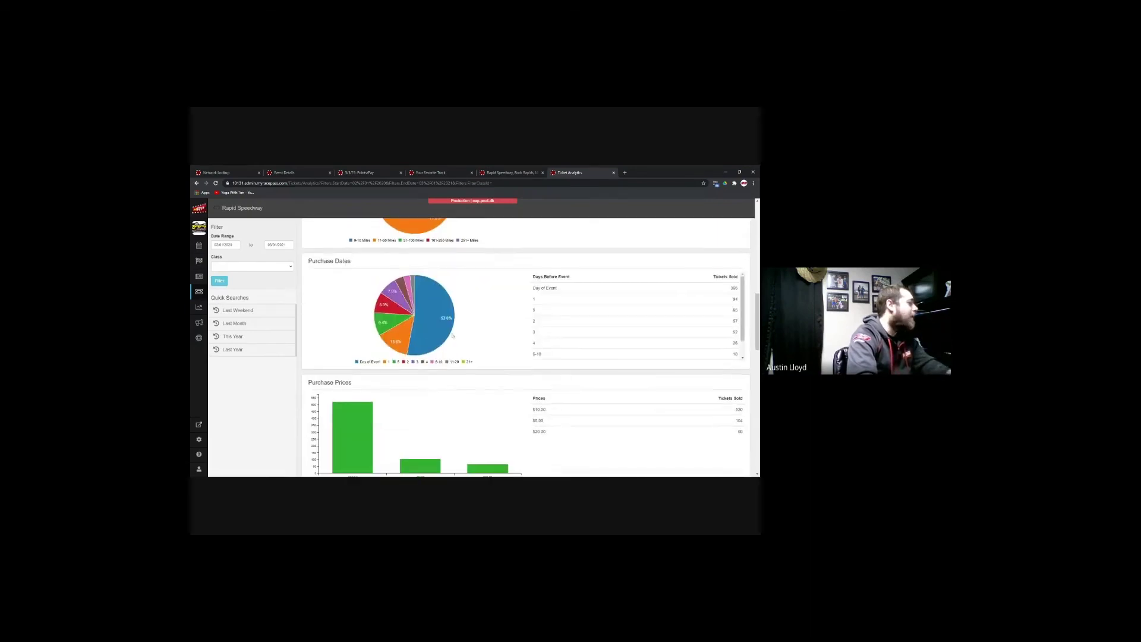
scroll(537, 339, "down", 4)
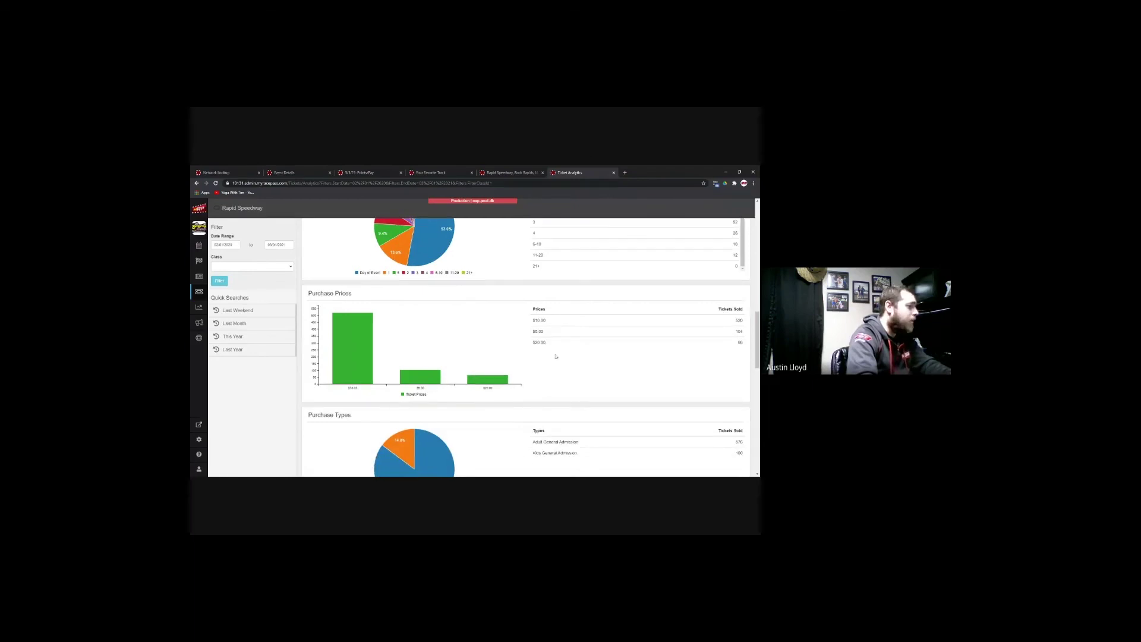
scroll(539, 356, "down", 3)
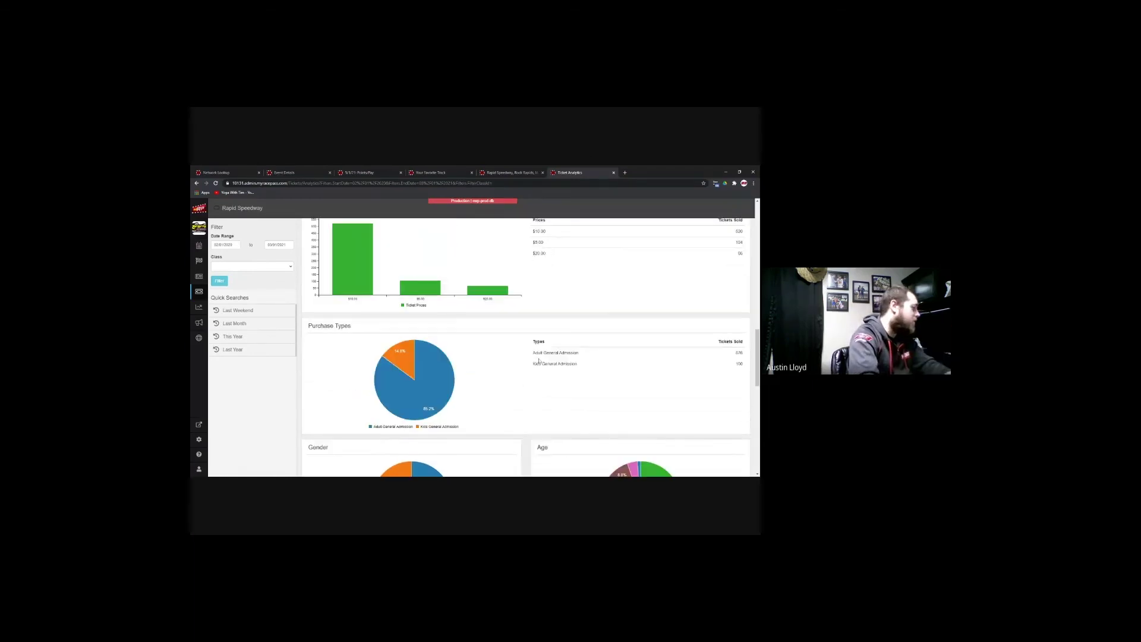
scroll(565, 369, "down", 8)
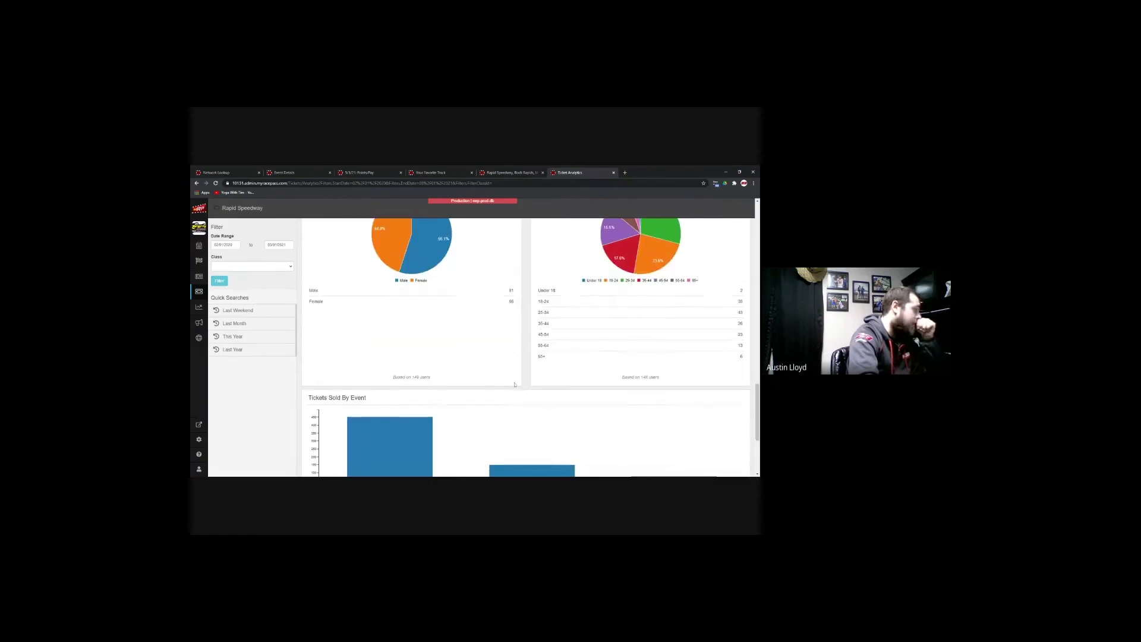
scroll(515, 385, "down", 5)
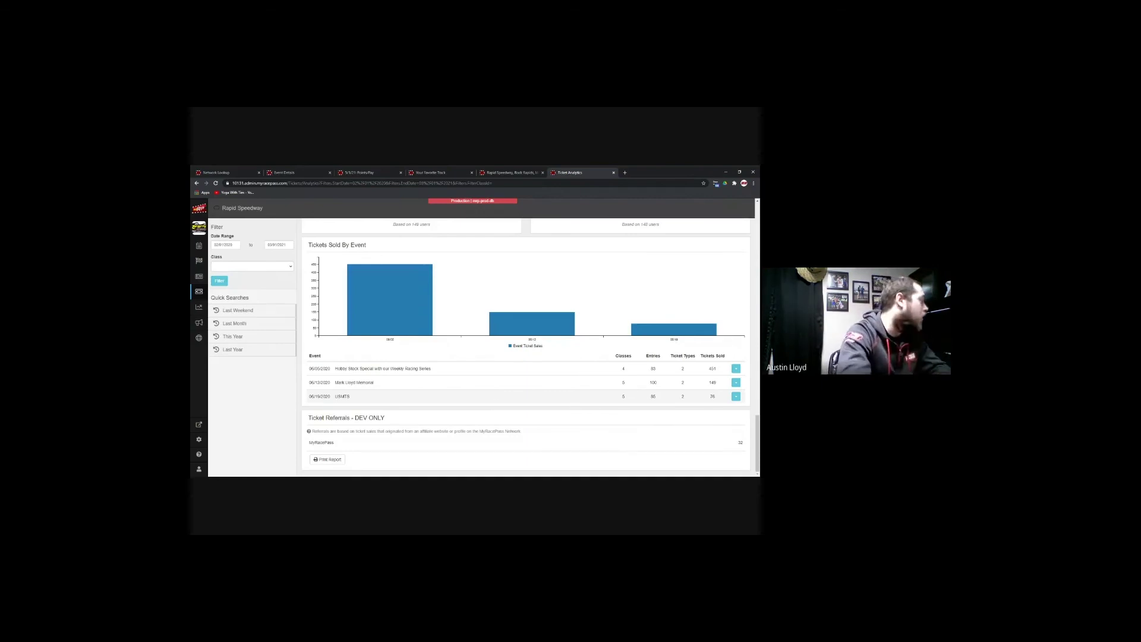
scroll(528, 344, "up", 6)
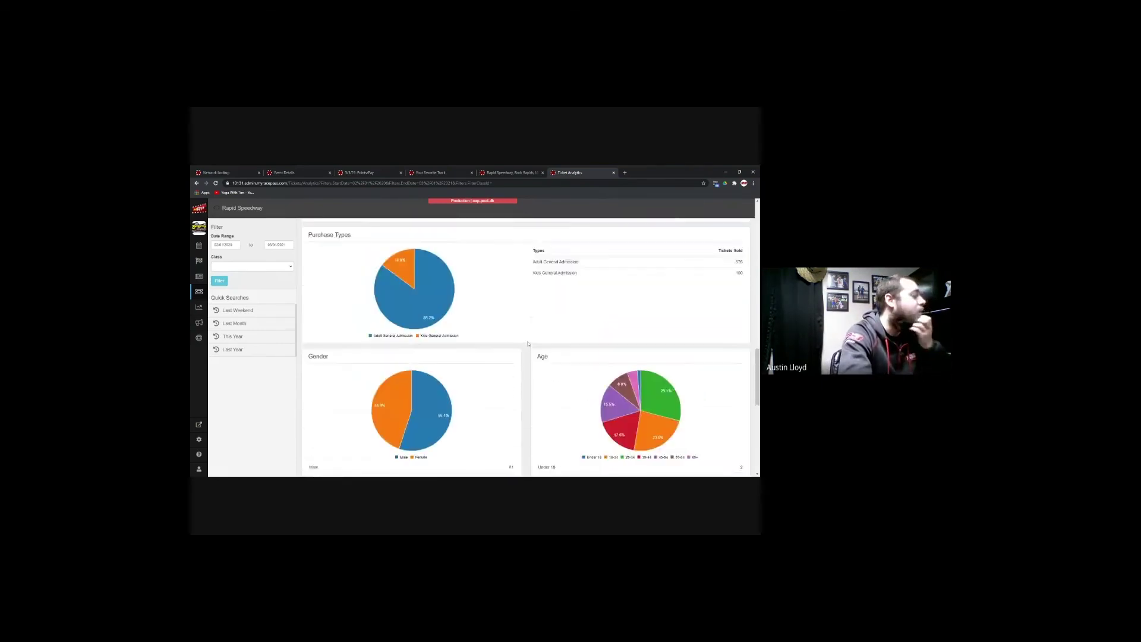
scroll(527, 344, "up", 10)
scroll(528, 343, "up", 1)
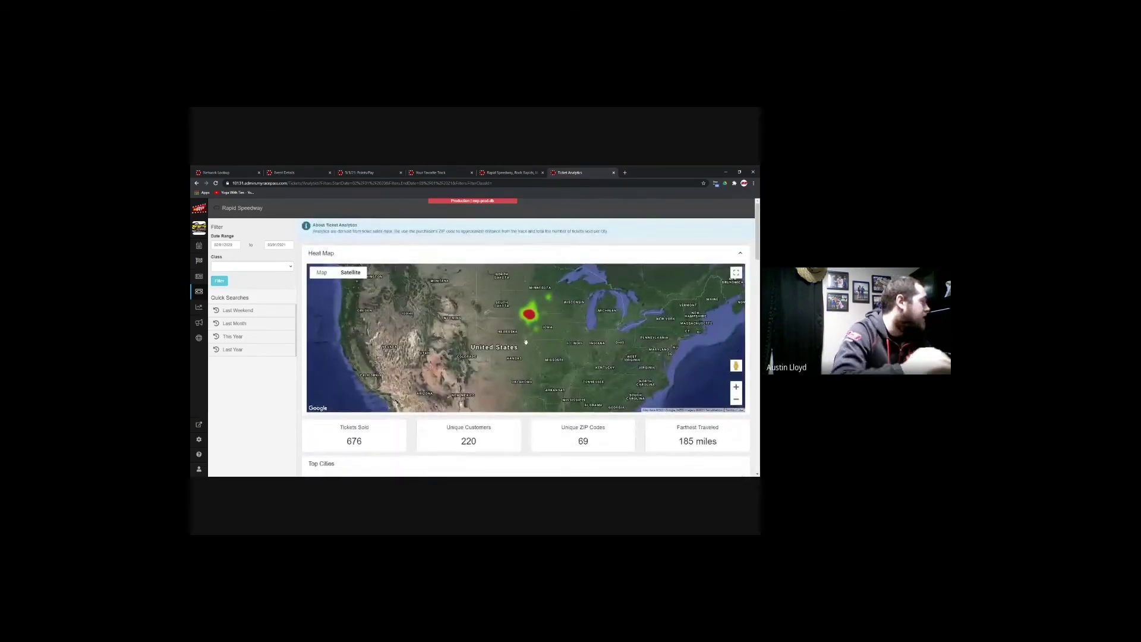